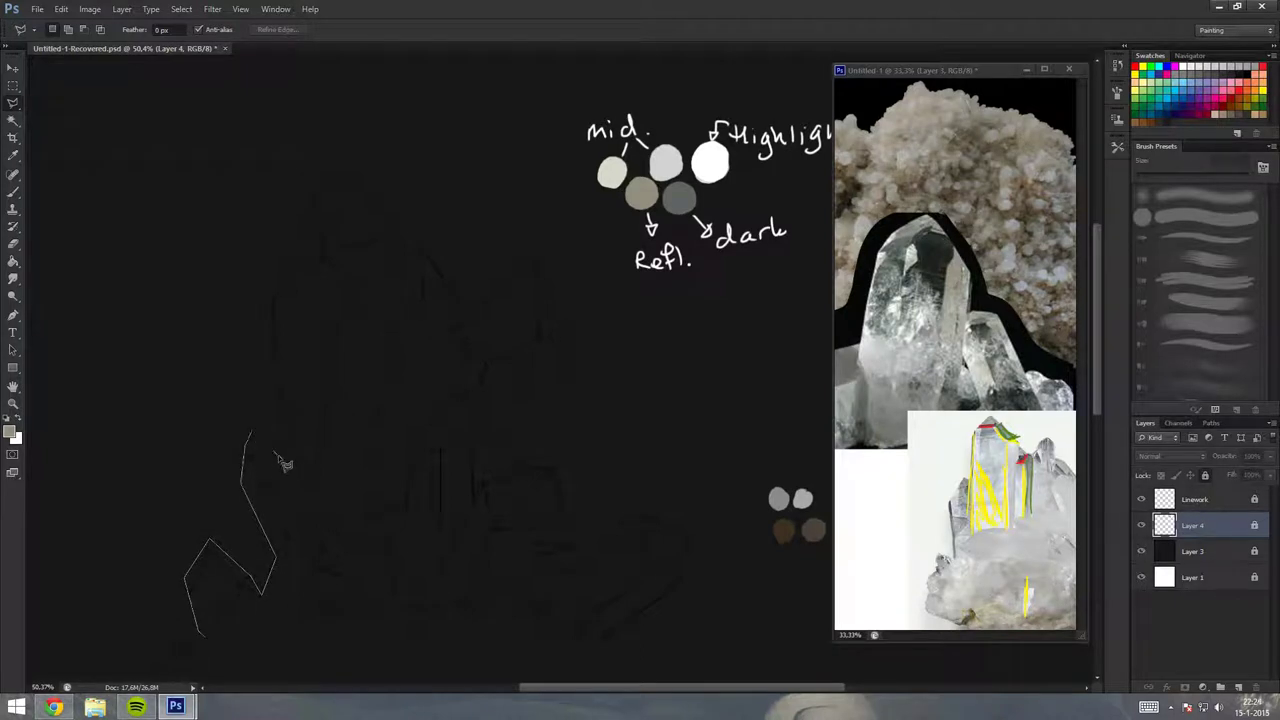
# Trace a closed polygonal selection around the whole crystal cluster outline.
pyautogui.click(567, 333)
pyautogui.doubleClick(548, 415)
pyautogui.click(548, 415)
pyautogui.click(527, 465)
pyautogui.click(567, 520)
pyautogui.click(572, 548)
pyautogui.click(638, 519)
pyautogui.click(680, 590)
pyautogui.click(548, 668)
pyautogui.click(205, 658)
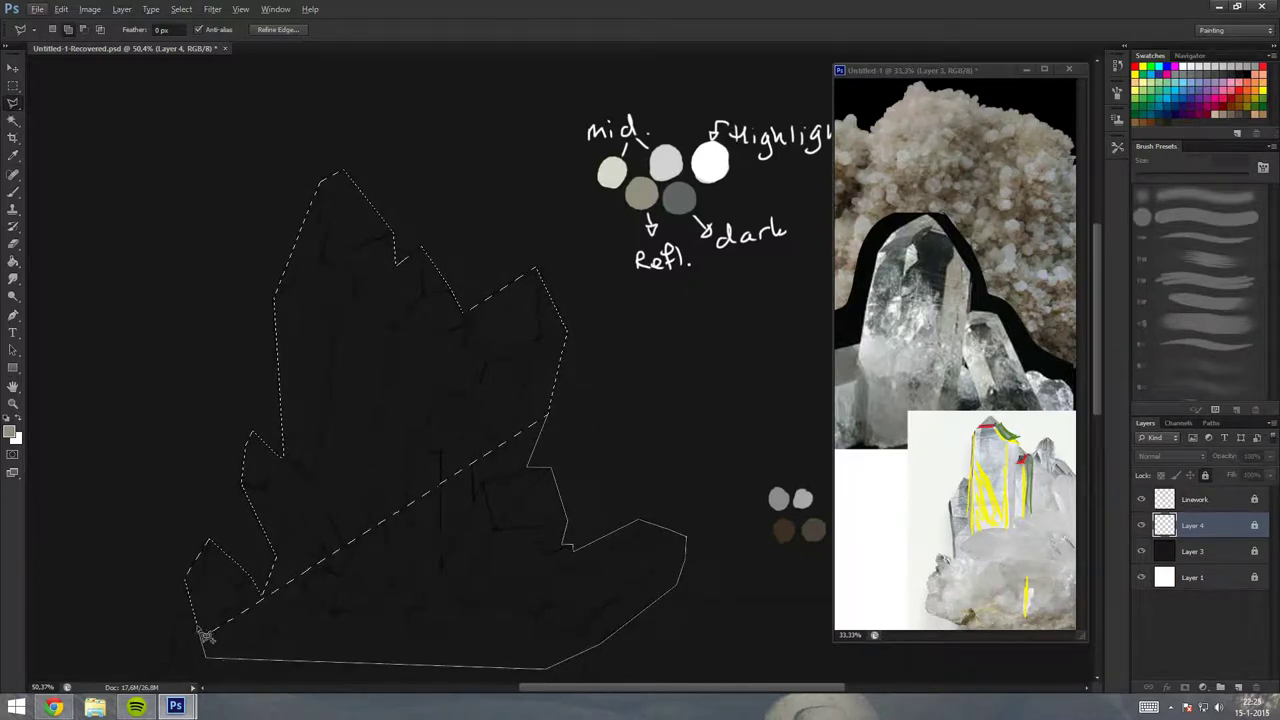
pyautogui.click(548, 415)
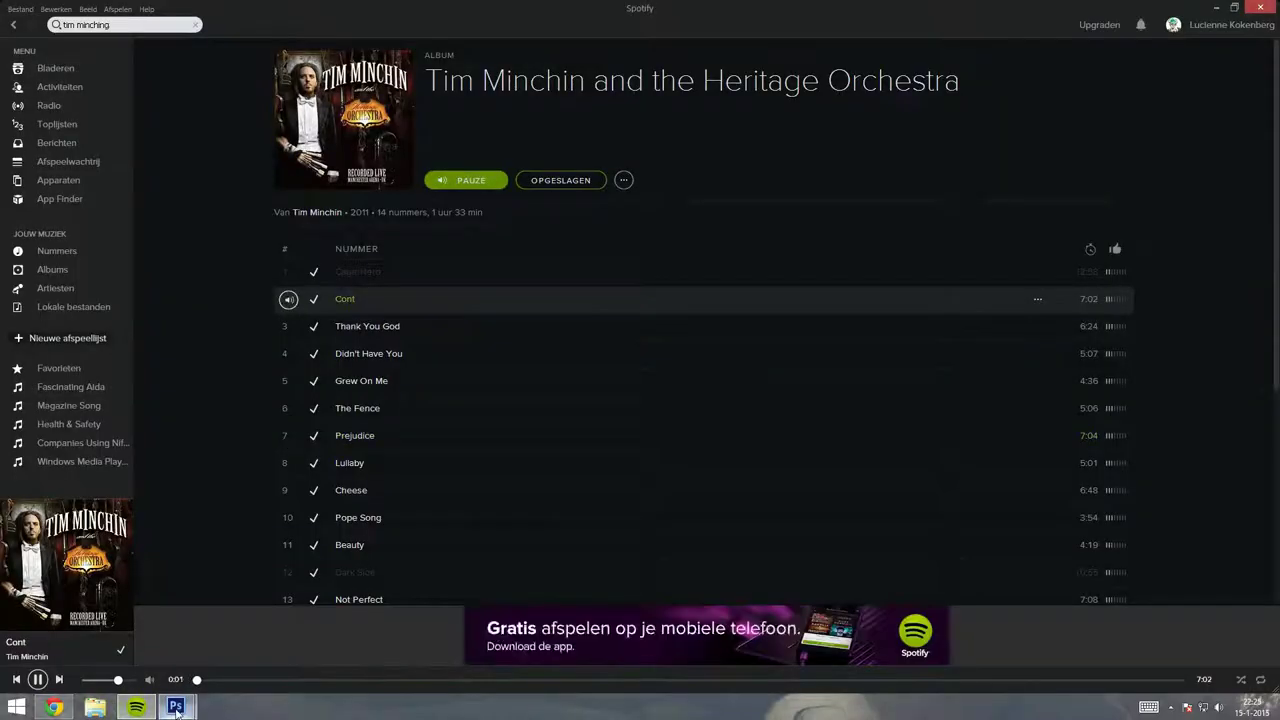
# Bring the painting forward and add a new empty Layer 5 for painting.
pyautogui.click(176, 708)
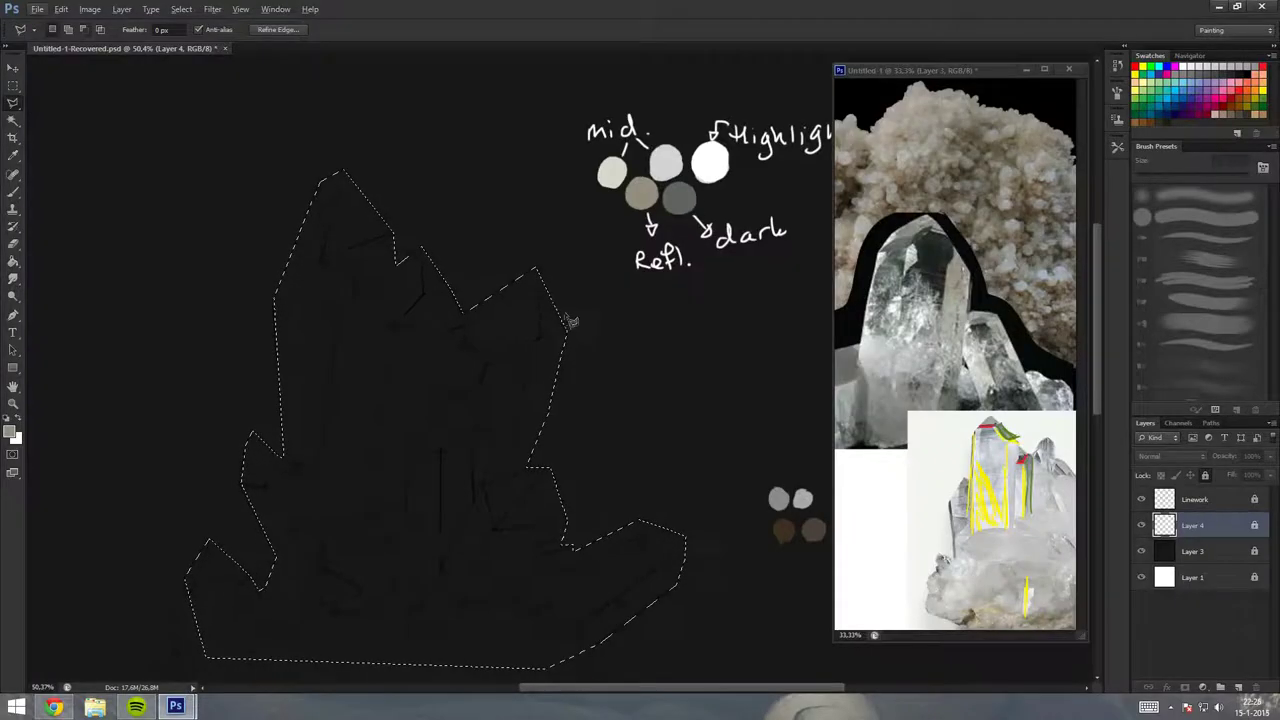
pyautogui.press('b')
pyautogui.hotkey('ctrl', 'shift', 'alt', 'n')
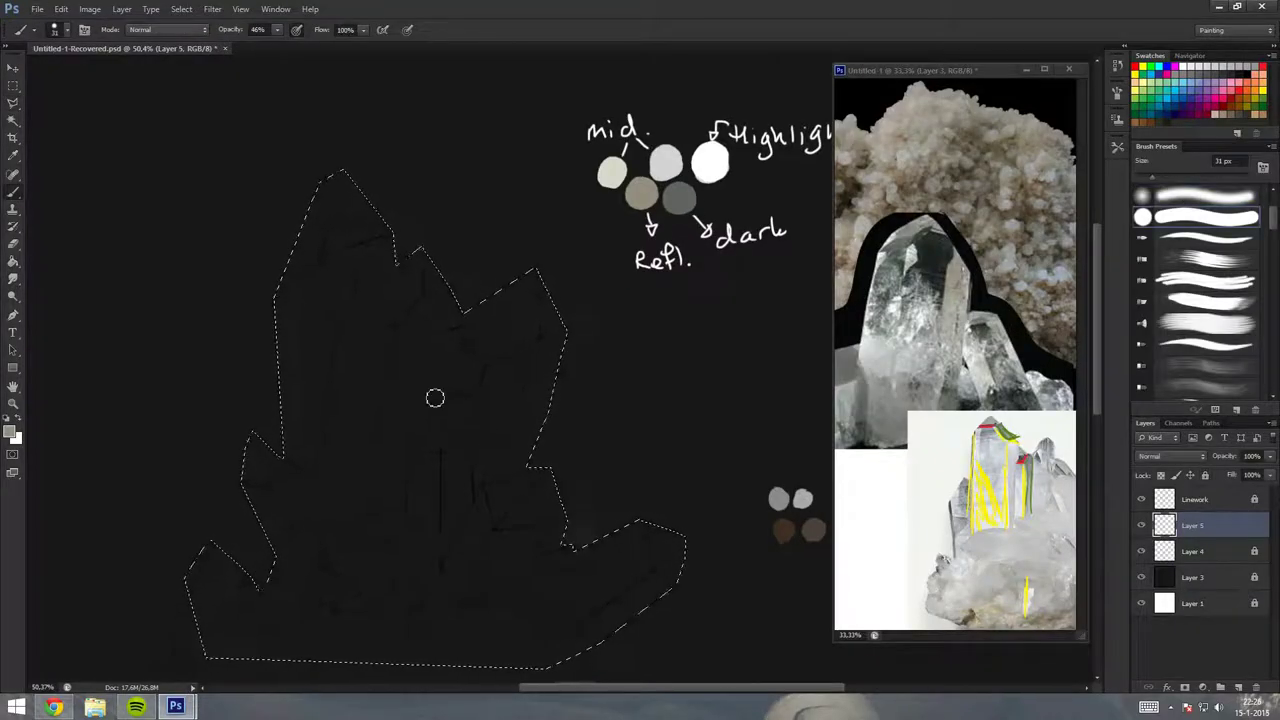
# Paint soft grey along the selection's bottom and beige light over the crystals.
pyautogui.moveTo(220, 617)
pyautogui.mouseDown()
pyautogui.moveTo(420, 577)
pyautogui.moveTo(534, 604)
pyautogui.moveTo(523, 443)
pyautogui.moveTo(337, 514)
pyautogui.moveTo(360, 500)
pyautogui.mouseUp()
pyautogui.hotkey('ctrl', 'alt', 'z')
pyautogui.hotkey('ctrl', 'alt', 'z')
pyautogui.hotkey('ctrl', 'alt', 'z')
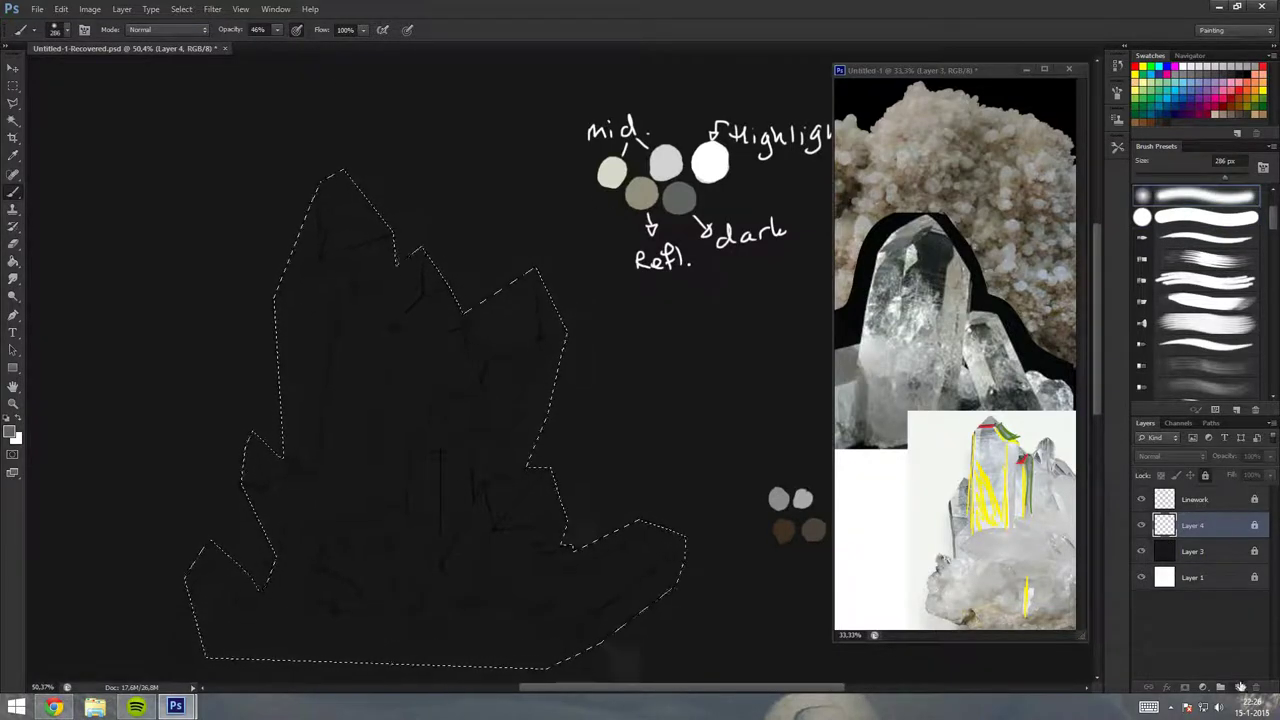
pyautogui.hotkey('ctrl', 'shift', 'z')
pyautogui.hotkey('ctrl', 'shift', 'z')
pyautogui.hotkey('ctrl', 'shift', 'z')
pyautogui.hotkey('ctrl', 'shift', 'z')
pyautogui.hotkey('ctrl', 'shift', 'z')
pyautogui.hotkey('ctrl', 'shift', 'z')
pyautogui.hotkey('ctrl', 'shift', 'z')
pyautogui.hotkey('ctrl', 'shift', 'z')
pyautogui.hotkey('ctrl', 'shift', 'z')
pyautogui.keyDown('alt'); pyautogui.click(599, 218); pyautogui.keyUp('alt')
pyautogui.moveTo(366, 410); pyautogui.dragTo(410, 470)
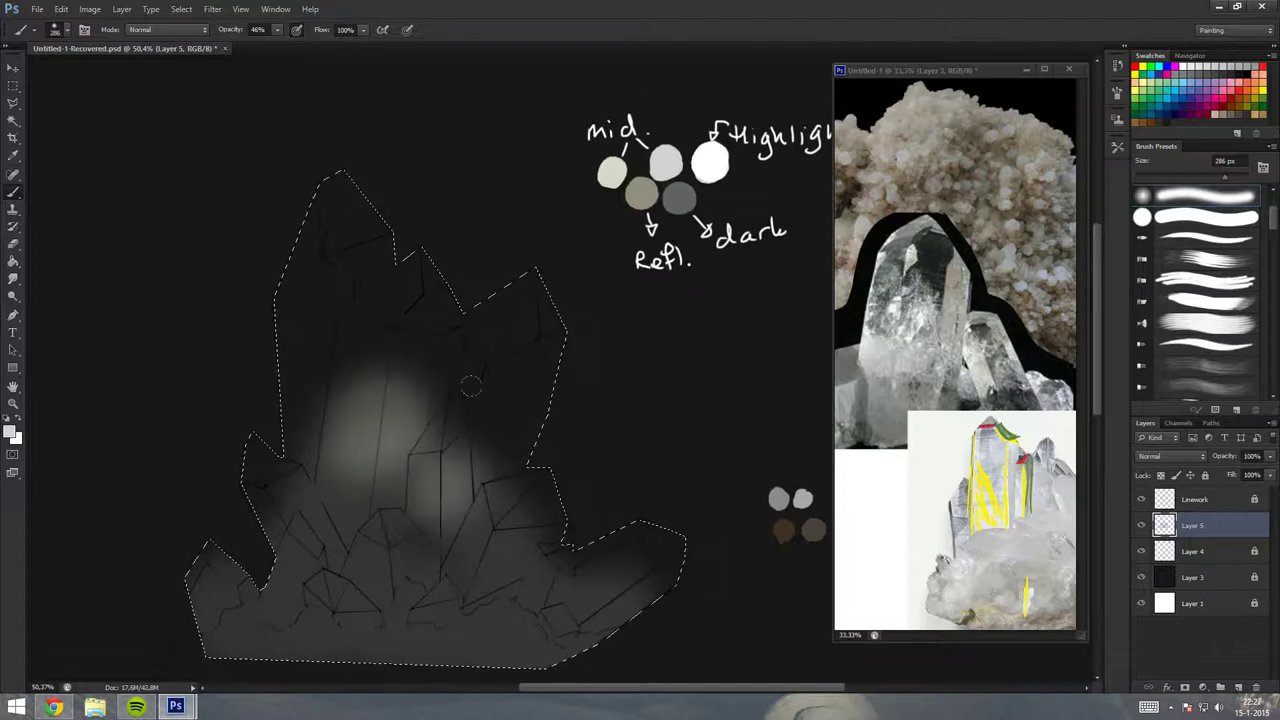
pyautogui.moveTo(498, 420); pyautogui.dragTo(610, 588)
pyautogui.click(344, 609)
# Brighten the left, upper-right and lower-right crystals with soft white, then deselect.
pyautogui.keyDown('alt'); pyautogui.click(709, 165); pyautogui.keyUp('alt')
pyautogui.moveTo(306, 440); pyautogui.dragTo(306, 262)
pyautogui.moveTo(305, 318); pyautogui.dragTo(310, 190)
pyautogui.moveTo(512, 300); pyautogui.dragTo(540, 280)
pyautogui.moveTo(590, 550); pyautogui.dragTo(660, 530)
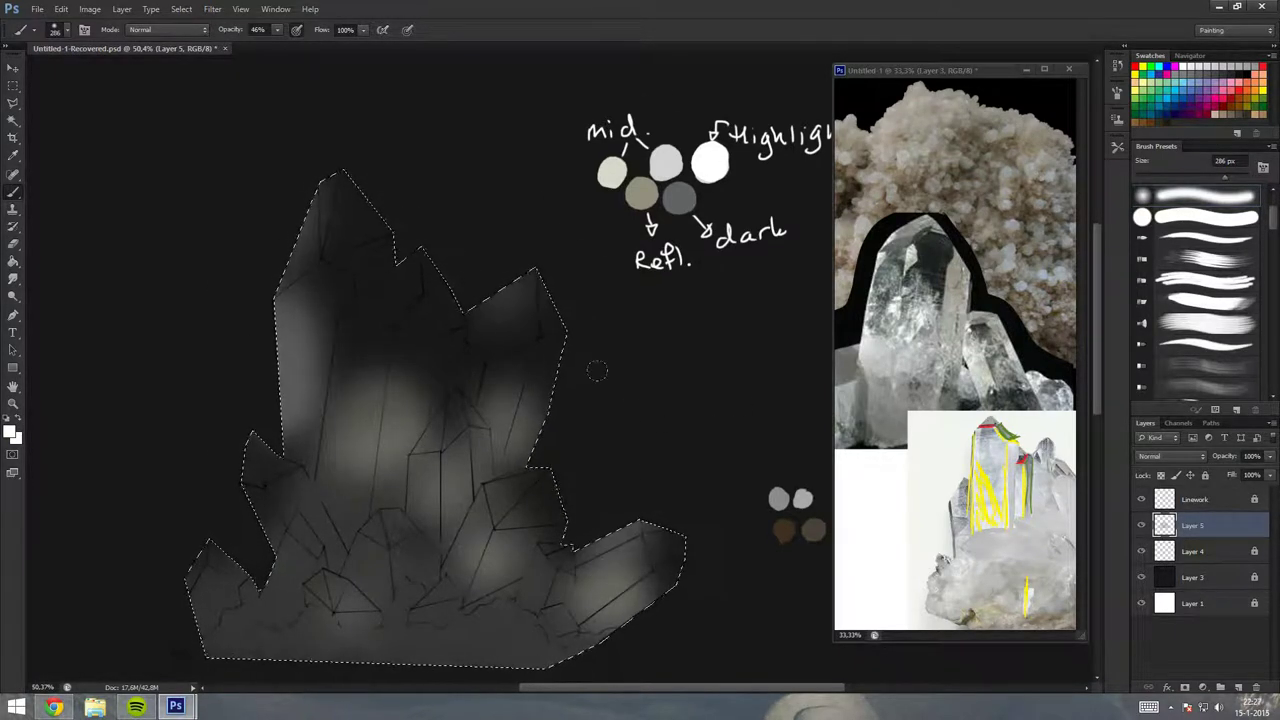
pyautogui.hotkey('ctrl', 'd')
pyautogui.press('m')
pyautogui.scroll(-3, 541, 450)
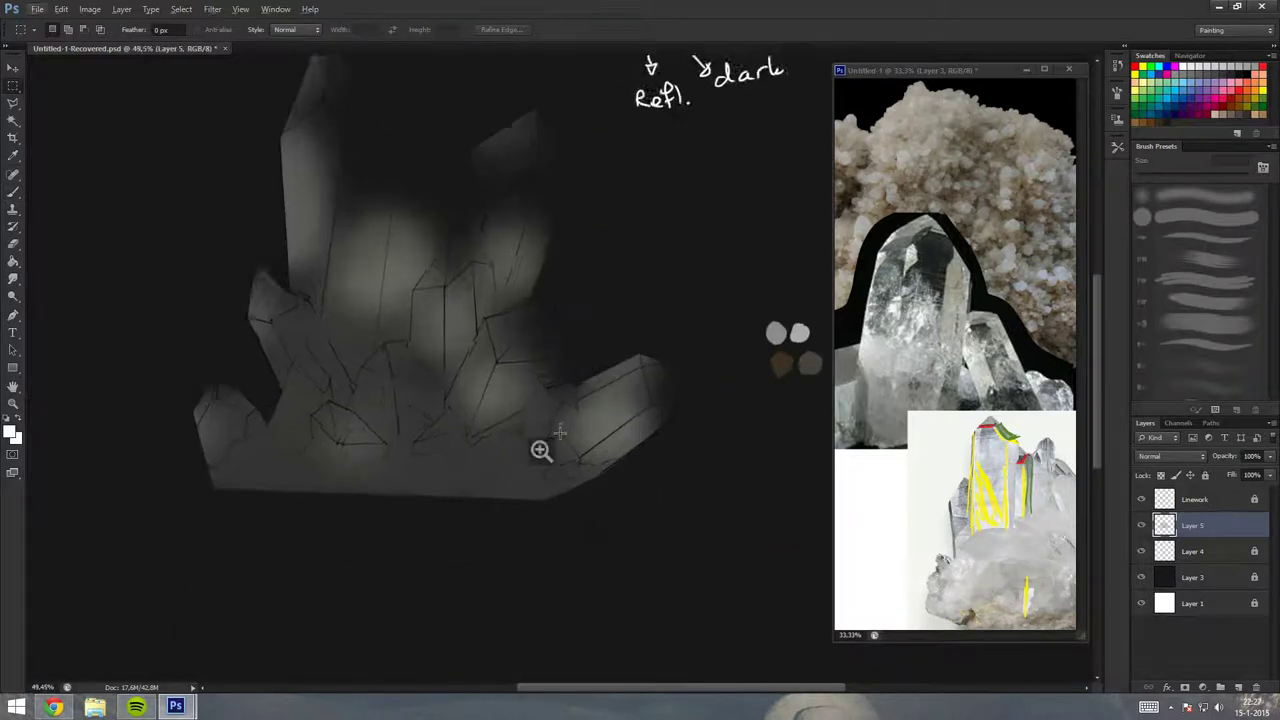
# Paint a brown rock shape under the crystals at 100% opacity, shaping its edges.
pyautogui.scroll(-2, 541, 450)
pyautogui.press('b')
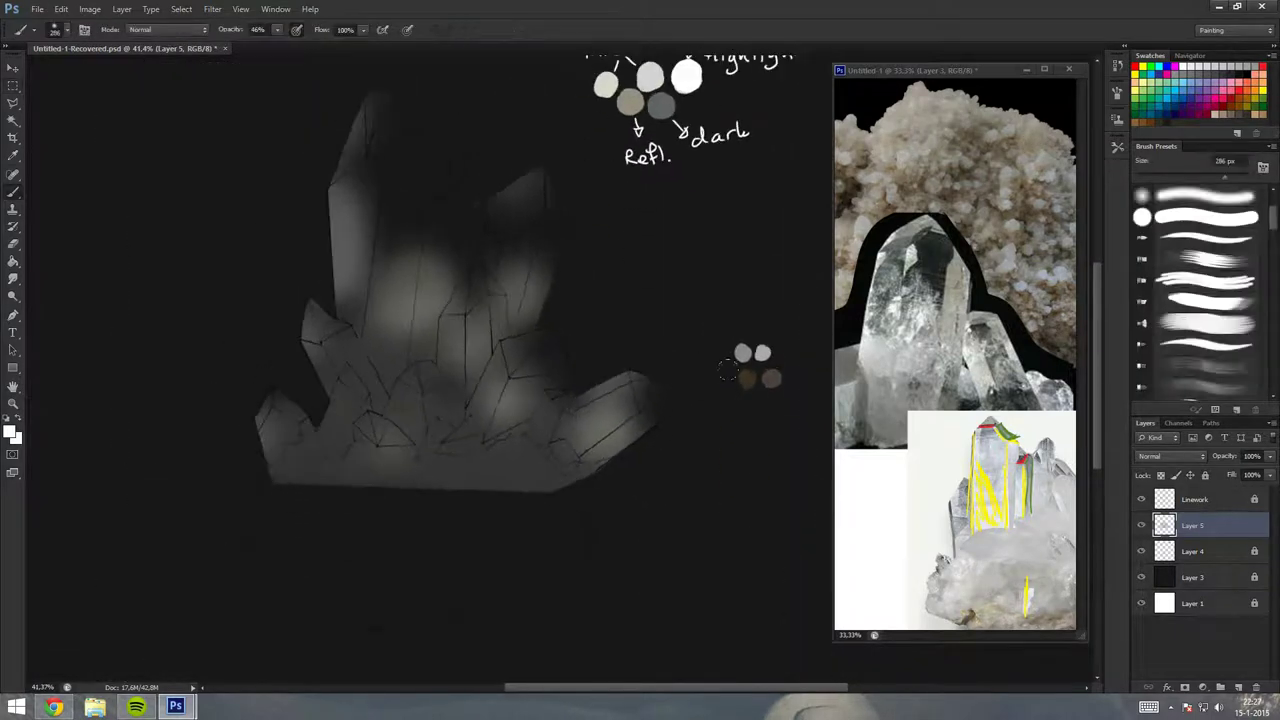
pyautogui.press('0')
pyautogui.moveTo(405, 568); pyautogui.dragTo(527, 555)
pyautogui.hotkey('ctrl', 'z')
pyautogui.moveTo(447, 519)
pyautogui.mouseDown()
pyautogui.moveTo(280, 545)
pyautogui.moveTo(386, 460)
pyautogui.moveTo(314, 520)
pyautogui.moveTo(268, 492)
pyautogui.moveTo(250, 525)
pyautogui.mouseUp()
pyautogui.click(1177, 178)
pyautogui.moveTo(488, 457)
pyautogui.mouseDown()
pyautogui.moveTo(586, 466)
pyautogui.moveTo(575, 565)
pyautogui.mouseUp()
pyautogui.moveTo(263, 543)
pyautogui.mouseDown()
pyautogui.moveTo(257, 457)
pyautogui.moveTo(369, 457)
pyautogui.mouseUp()
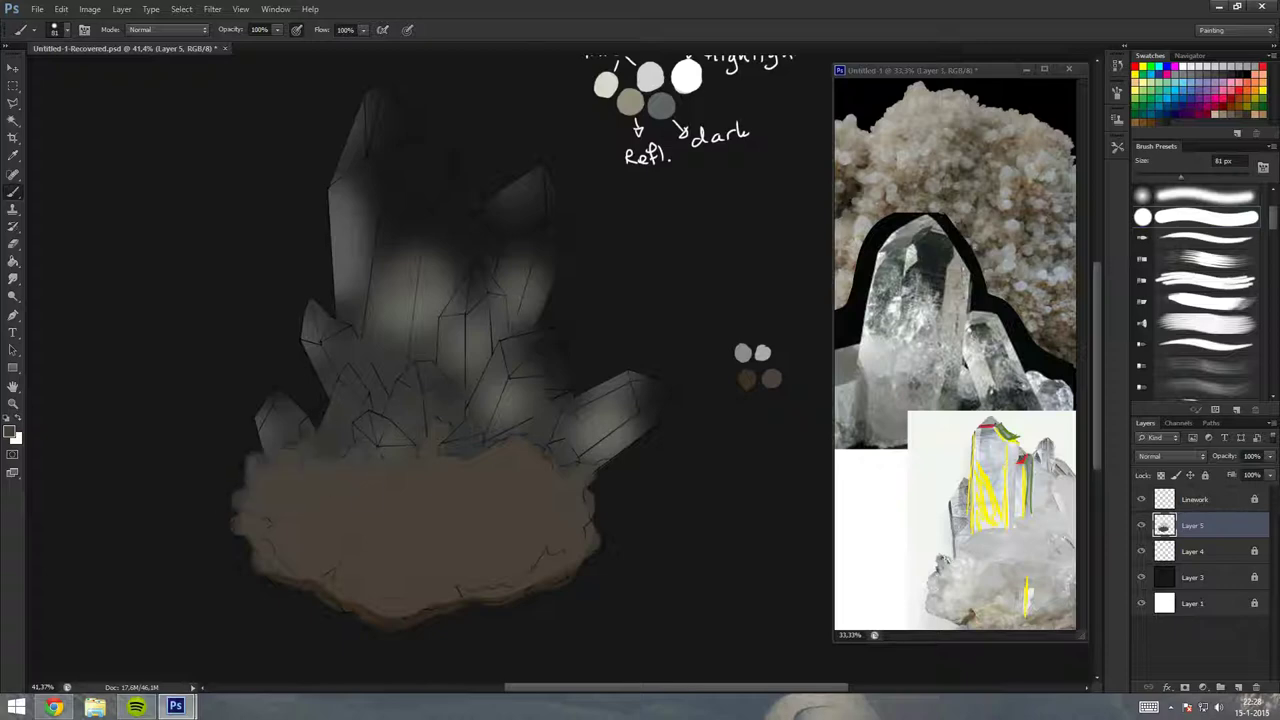
pyautogui.press('e')
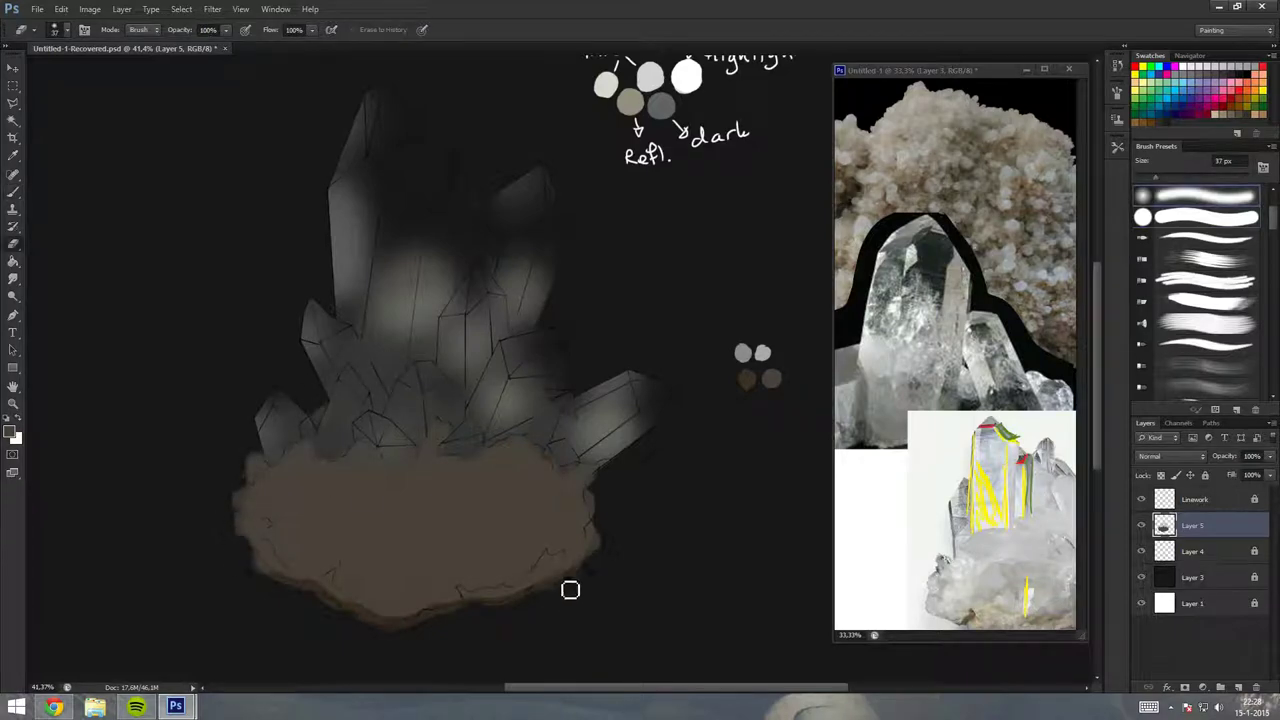
pyautogui.keyDown('alt'); pyautogui.click(751, 357); pyautogui.keyUp('alt')
# Lighten the rock's top with sampled tan strokes at 27% opacity and 165 px.
pyautogui.press('Return')
pyautogui.press('b')
pyautogui.keyDown('alt'); pyautogui.click(765, 377); pyautogui.keyUp('alt')
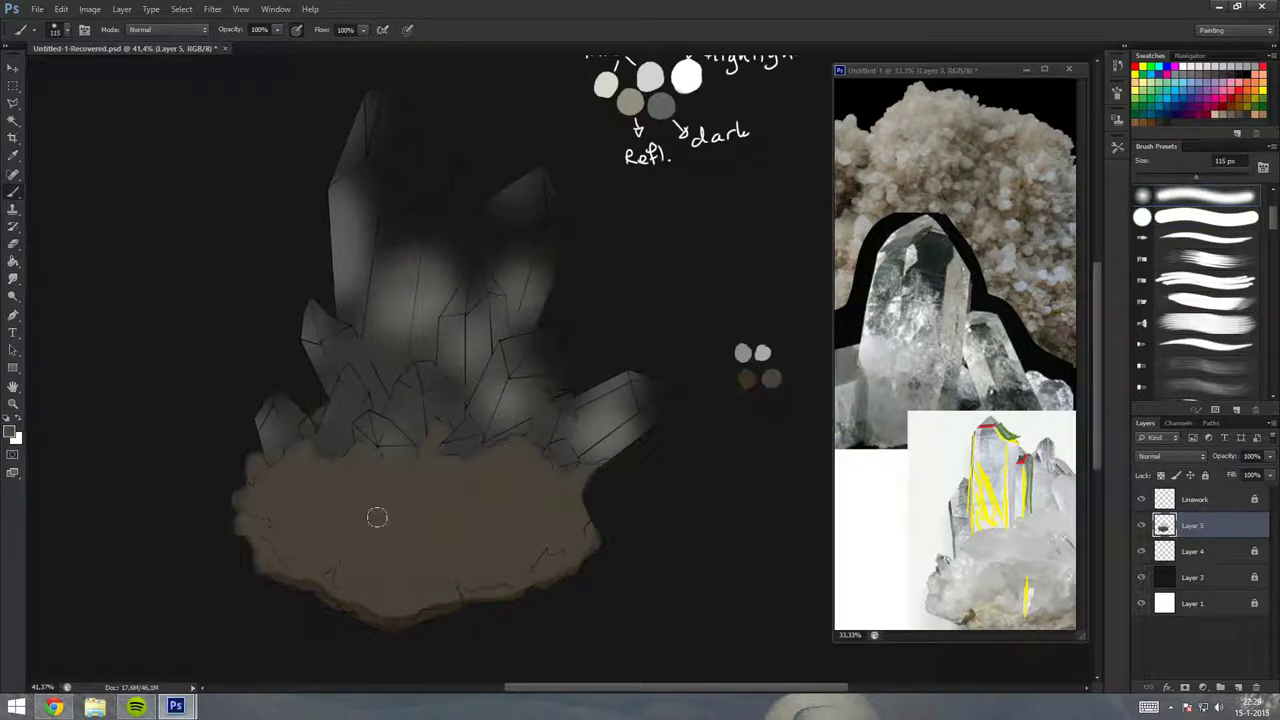
pyautogui.press('2')
pyautogui.press('7')
pyautogui.press(']')
pyautogui.press(']')
pyautogui.moveTo(285, 480); pyautogui.dragTo(420, 565)
pyautogui.moveTo(420, 480); pyautogui.dragTo(455, 570)
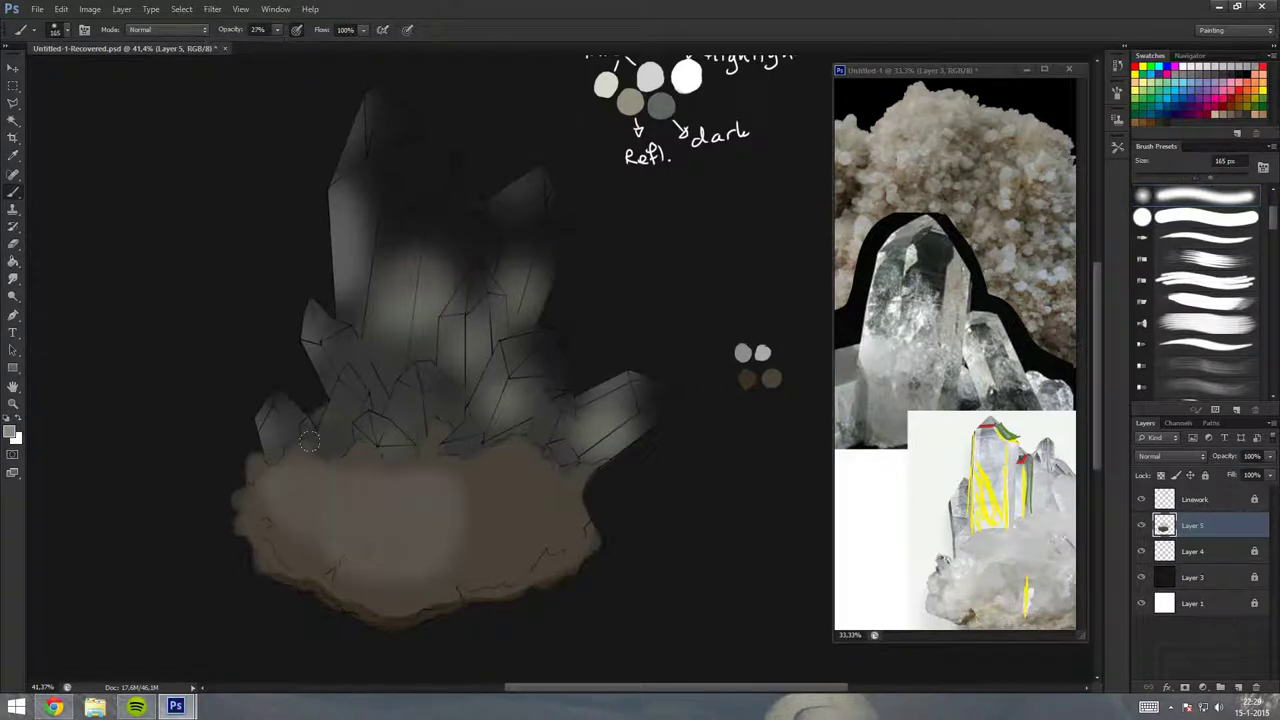
pyautogui.keyDown('alt'); pyautogui.click(764, 378); pyautogui.keyUp('alt')
pyautogui.scroll(3, 478, 300)
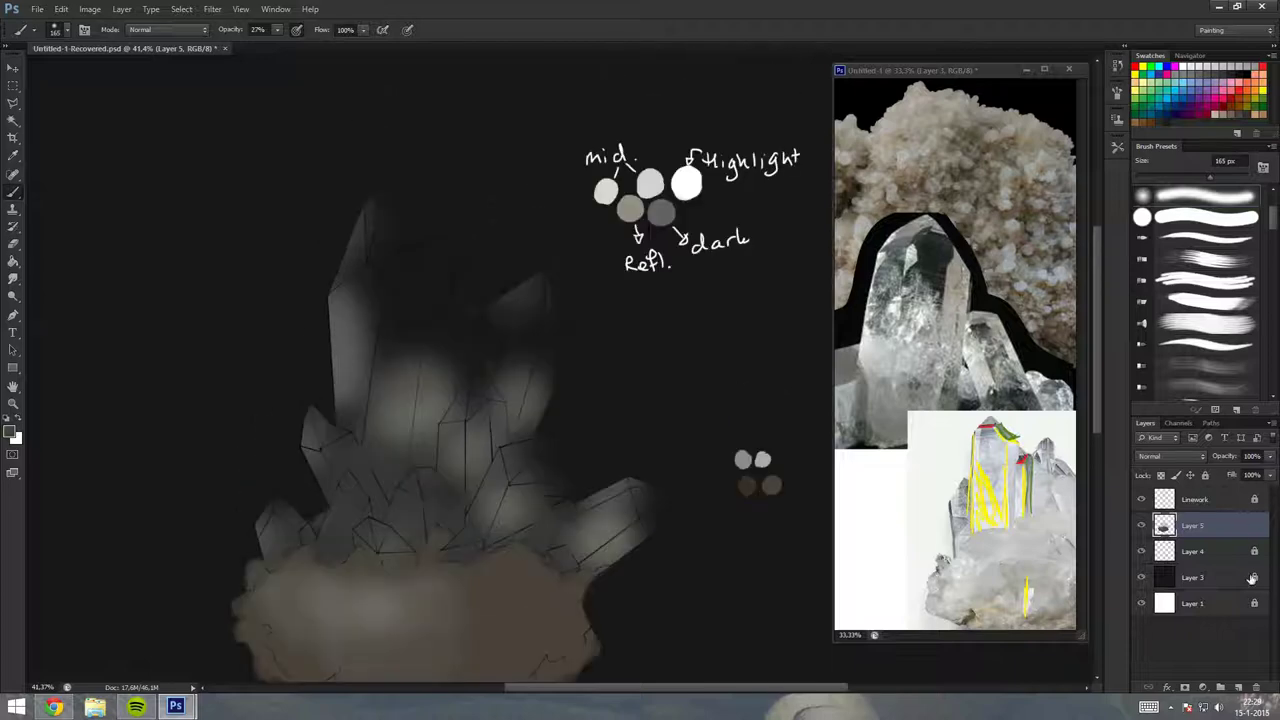
# On Layer 3, handwrite 'Main' with an arrow at upper left using a fine full-opacity brush.
pyautogui.click(1192, 577)
pyautogui.click(1196, 346)
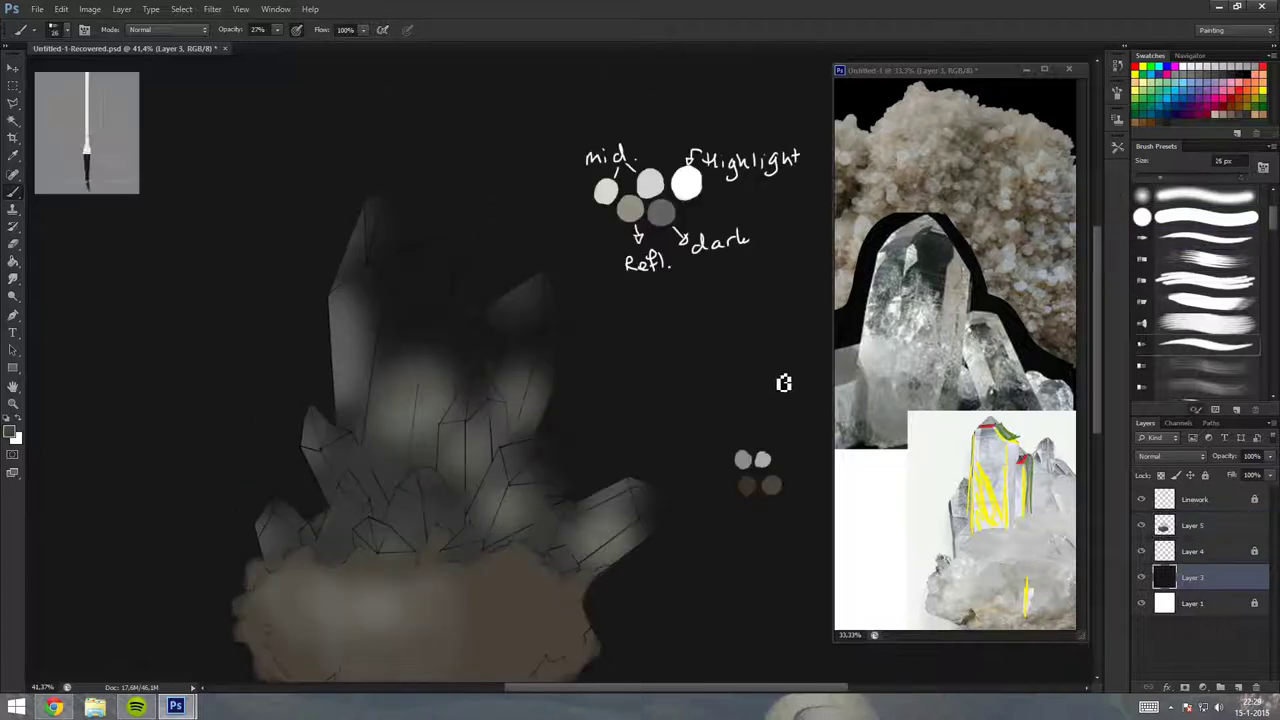
pyautogui.hotkey('alt', ']')
pyautogui.hotkey('alt', ']')
pyautogui.press('0')
pyautogui.moveTo(215, 195); pyautogui.dragTo(286, 190)
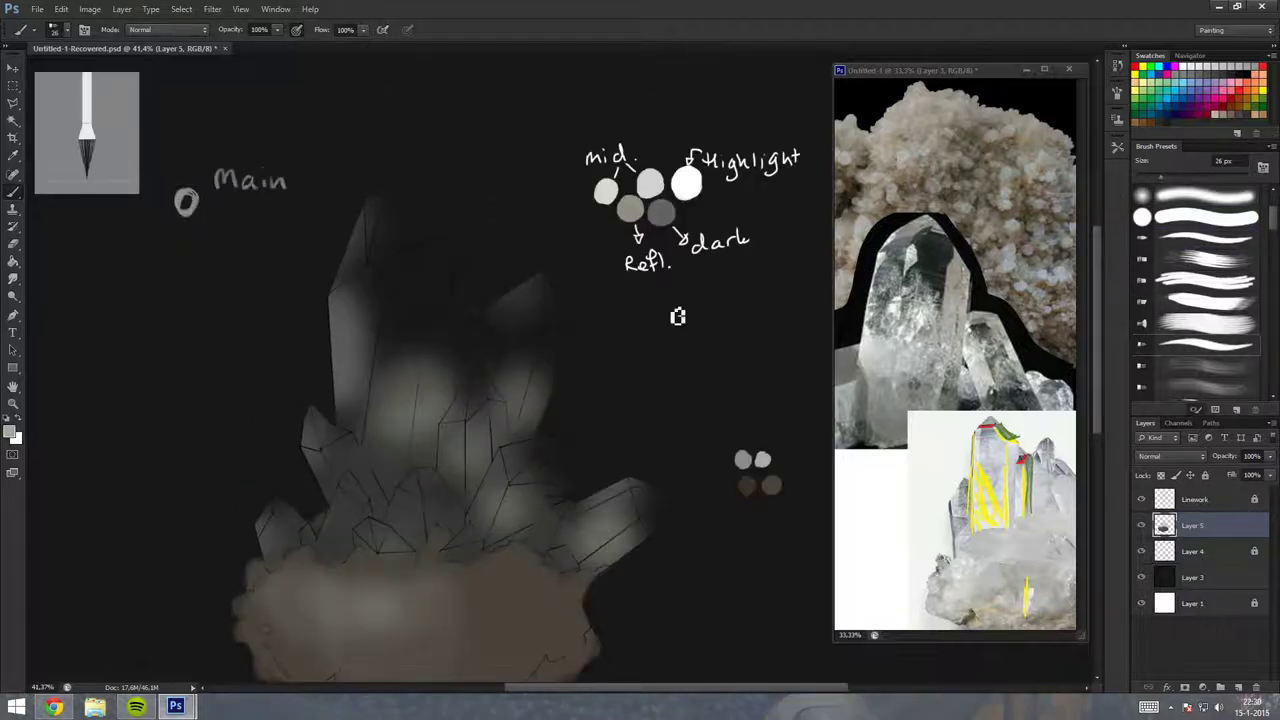
pyautogui.scroll(-2, 677, 314)
pyautogui.moveTo(205, 128); pyautogui.dragTo(265, 170)
# Write 'Back!' with an arrow at lower right, add Layer 6, and reselect Layer 5.
pyautogui.moveTo(748, 548); pyautogui.dragTo(747, 550)
pyautogui.moveTo(700, 590)
pyautogui.mouseDown()
pyautogui.moveTo(706, 608)
pyautogui.moveTo(778, 605)
pyautogui.mouseUp()
pyautogui.moveTo(738, 550); pyautogui.dragTo(676, 520)
pyautogui.click(791, 605)
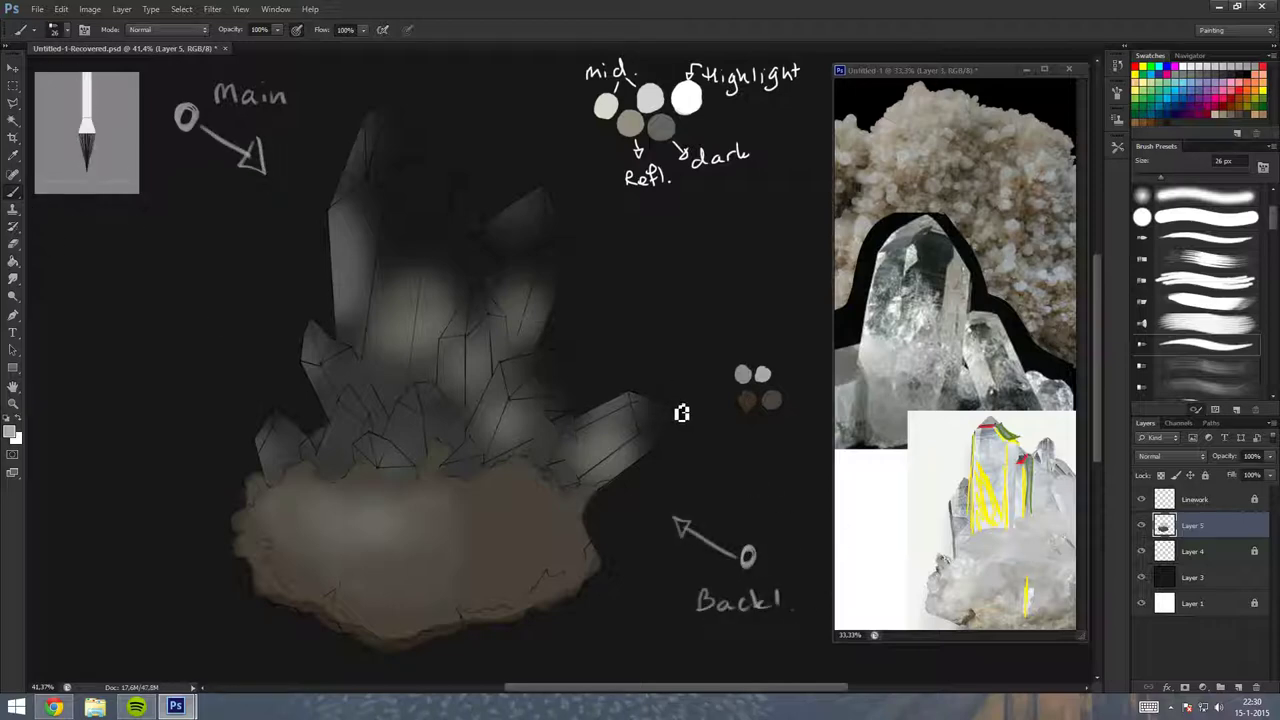
pyautogui.hotkey('ctrl', 'shift', 'alt', 'n')
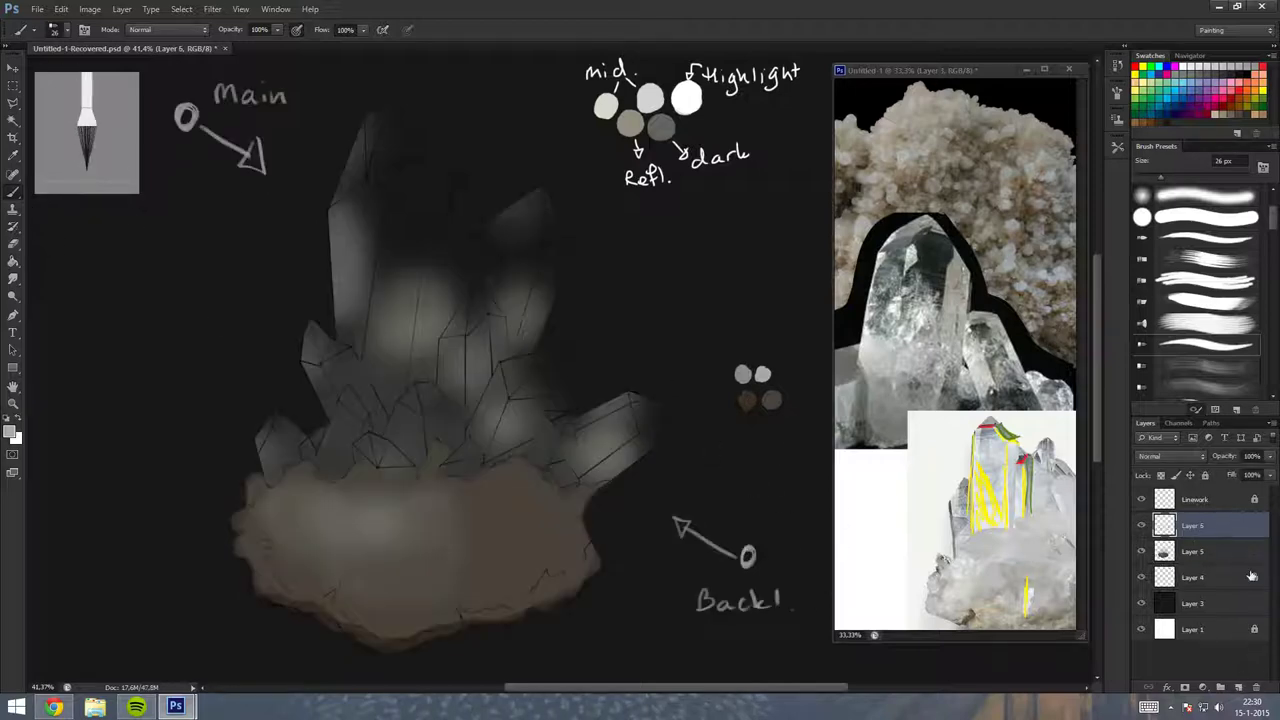
pyautogui.scroll(1, 443, 371)
pyautogui.click(1257, 557)
pyautogui.press('e')
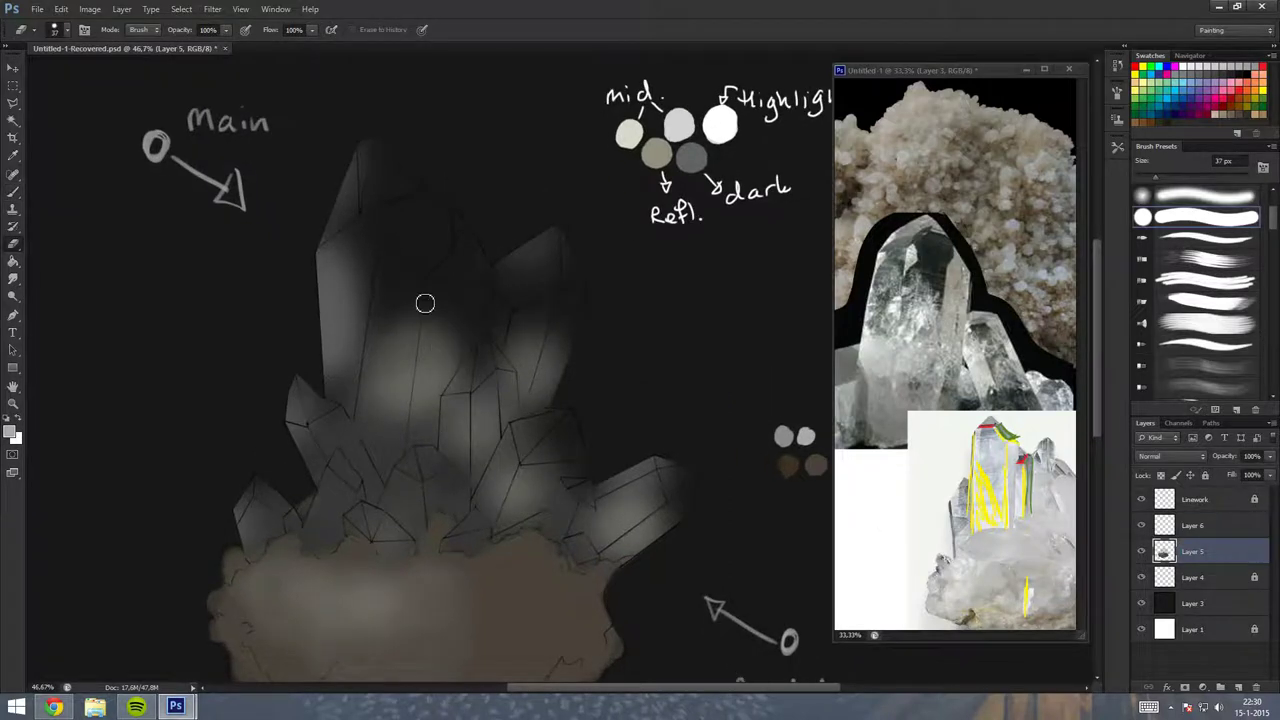
# Erase dark wedges along the tall crystal's right edge and the central and upper-right crystals.
pyautogui.moveTo(358, 241); pyautogui.dragTo(361, 335)
pyautogui.press('.')
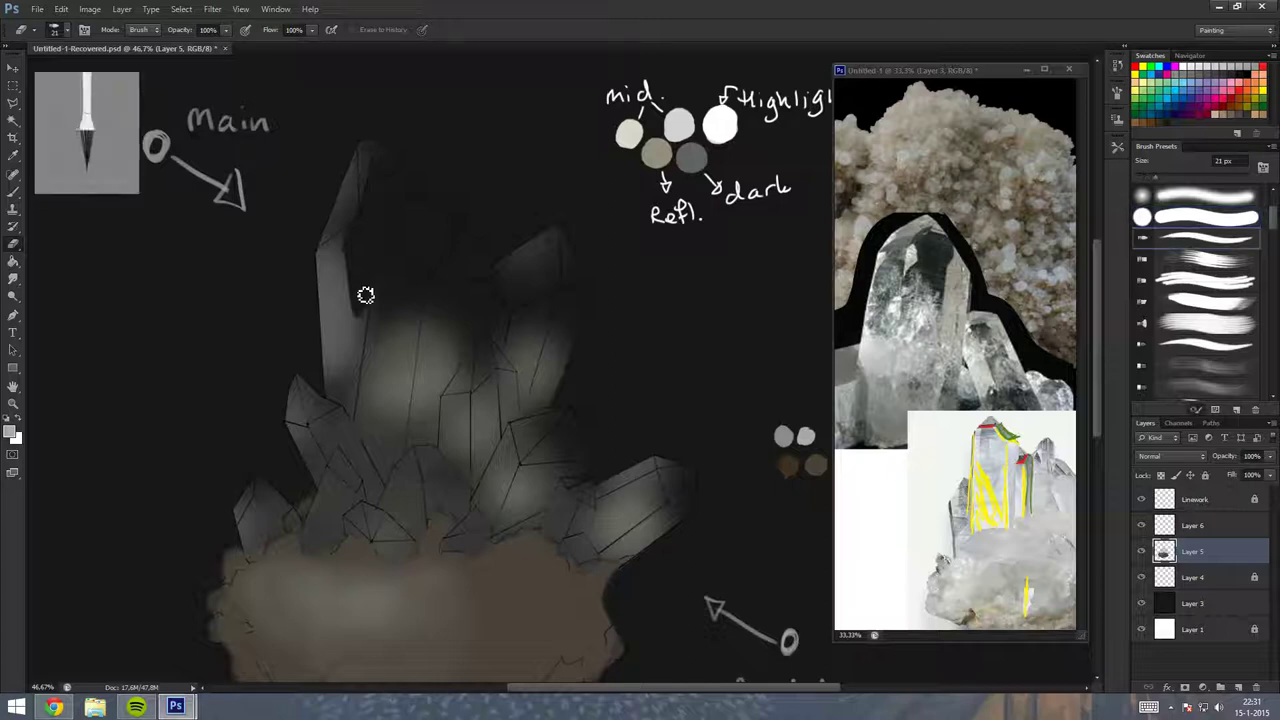
pyautogui.moveTo(359, 332)
pyautogui.mouseDown()
pyautogui.moveTo(360, 348)
pyautogui.moveTo(351, 275)
pyautogui.mouseUp()
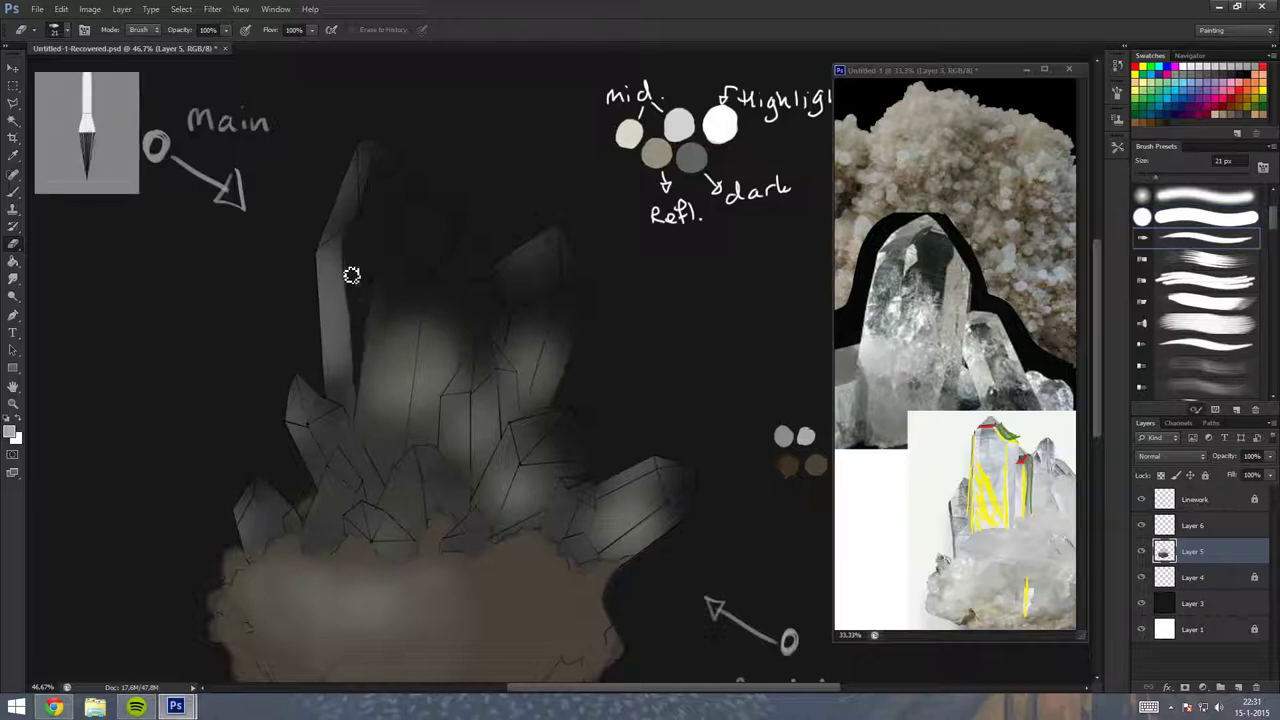
pyautogui.press(']')
pyautogui.press(']')
pyautogui.moveTo(443, 295)
pyautogui.mouseDown()
pyautogui.moveTo(429, 323)
pyautogui.moveTo(463, 318)
pyautogui.moveTo(424, 382)
pyautogui.mouseUp()
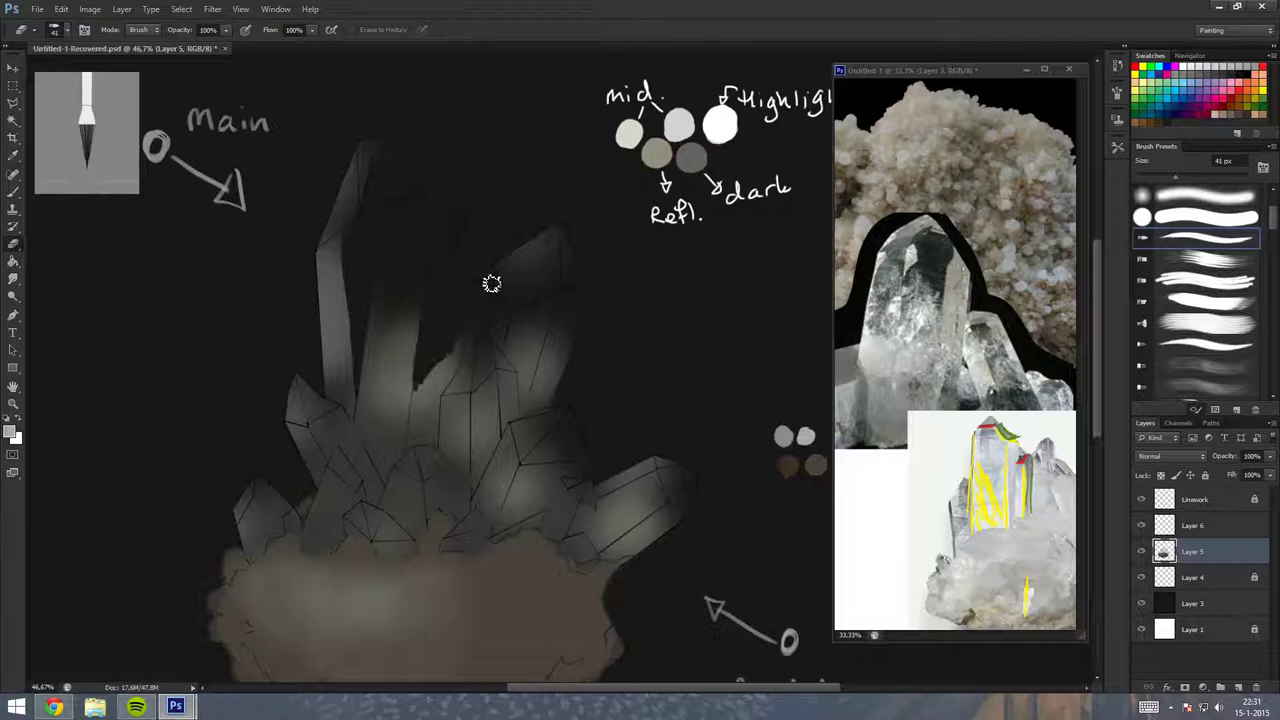
pyautogui.moveTo(538, 301); pyautogui.dragTo(547, 320)
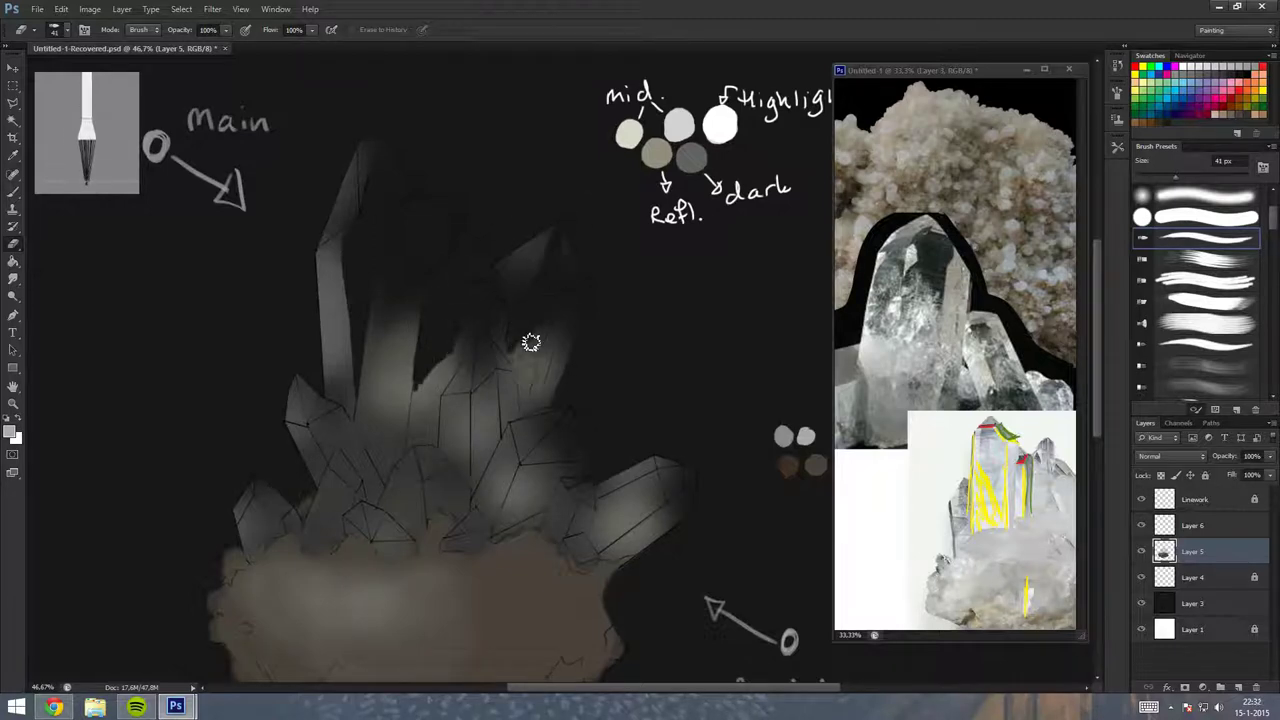
pyautogui.moveTo(557, 472); pyautogui.dragTo(563, 477)
pyautogui.moveTo(480, 468)
pyautogui.mouseDown()
pyautogui.moveTo(494, 374)
pyautogui.moveTo(497, 446)
pyautogui.mouseUp()
# Darken the left and lower-right crystal facets, refine the central crystal, then activate Layer 6.
pyautogui.hotkey('ctrl', 'z')
pyautogui.moveTo(306, 371); pyautogui.dragTo(310, 412)
pyautogui.moveTo(314, 314); pyautogui.dragTo(322, 476)
pyautogui.moveTo(266, 524); pyautogui.dragTo(266, 558)
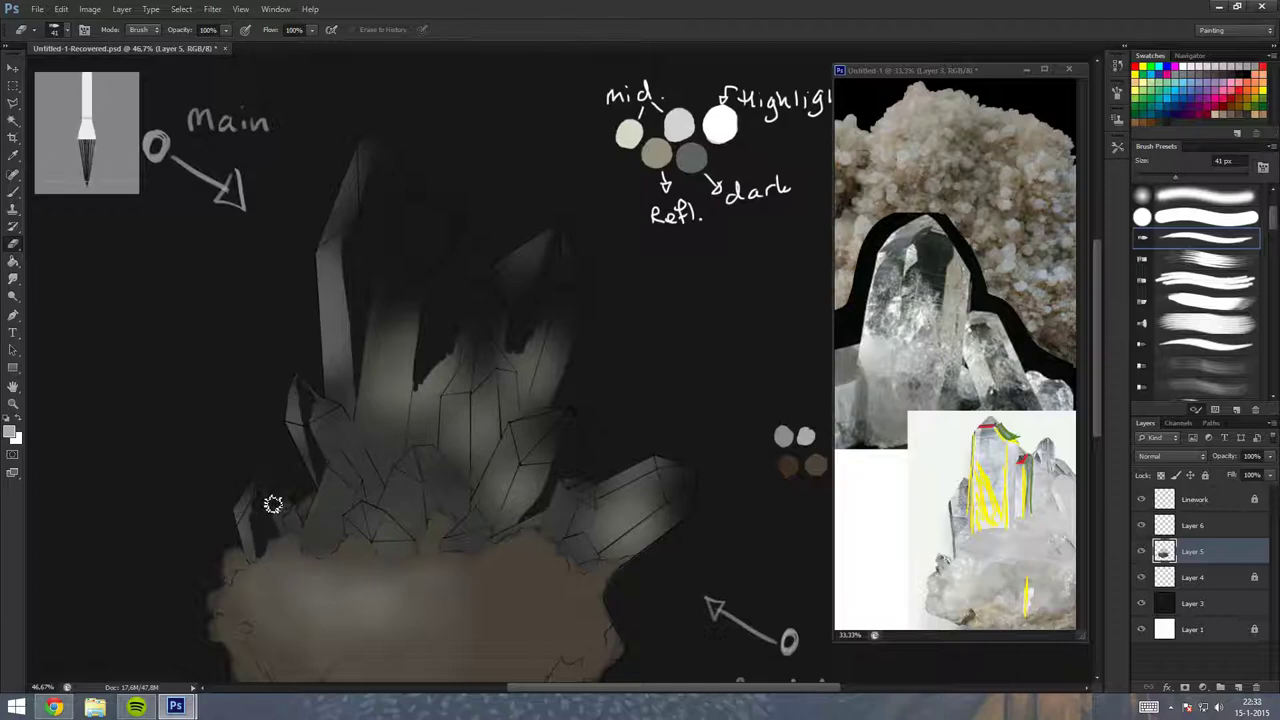
pyautogui.moveTo(645, 502)
pyautogui.mouseDown()
pyautogui.moveTo(600, 549)
pyautogui.moveTo(666, 494)
pyautogui.moveTo(632, 511)
pyautogui.mouseUp()
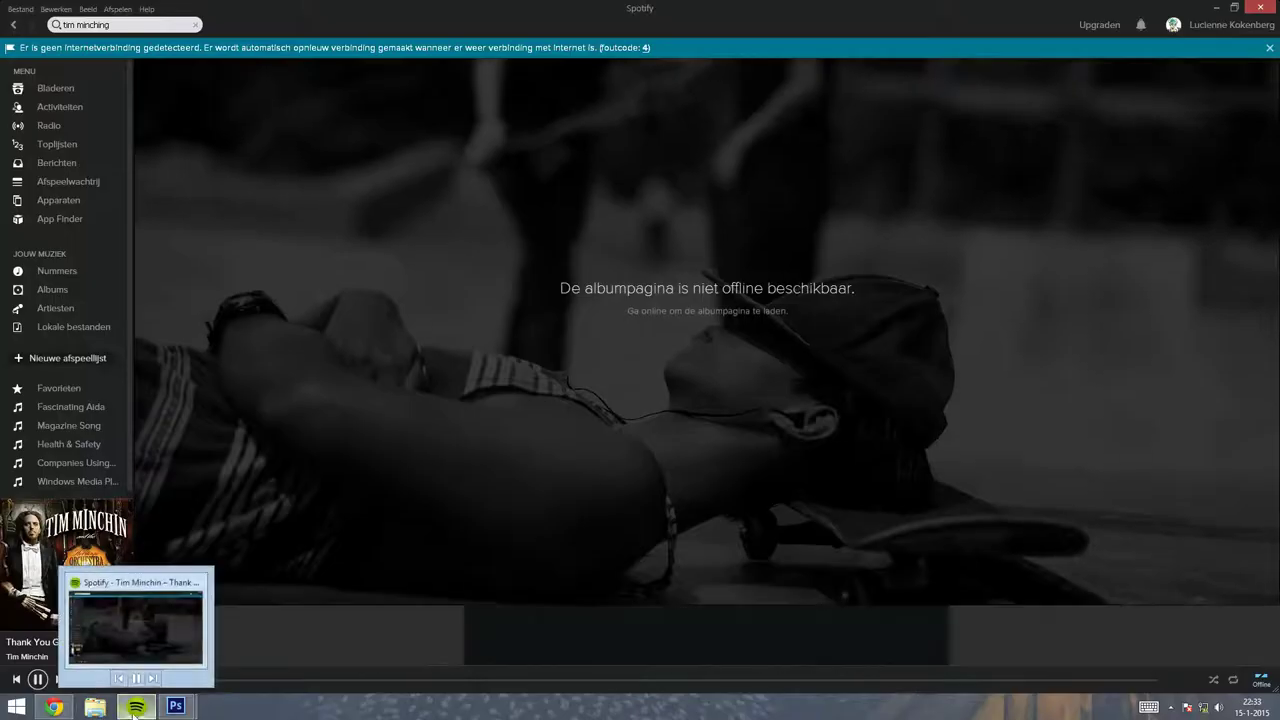
pyautogui.click(175, 707)
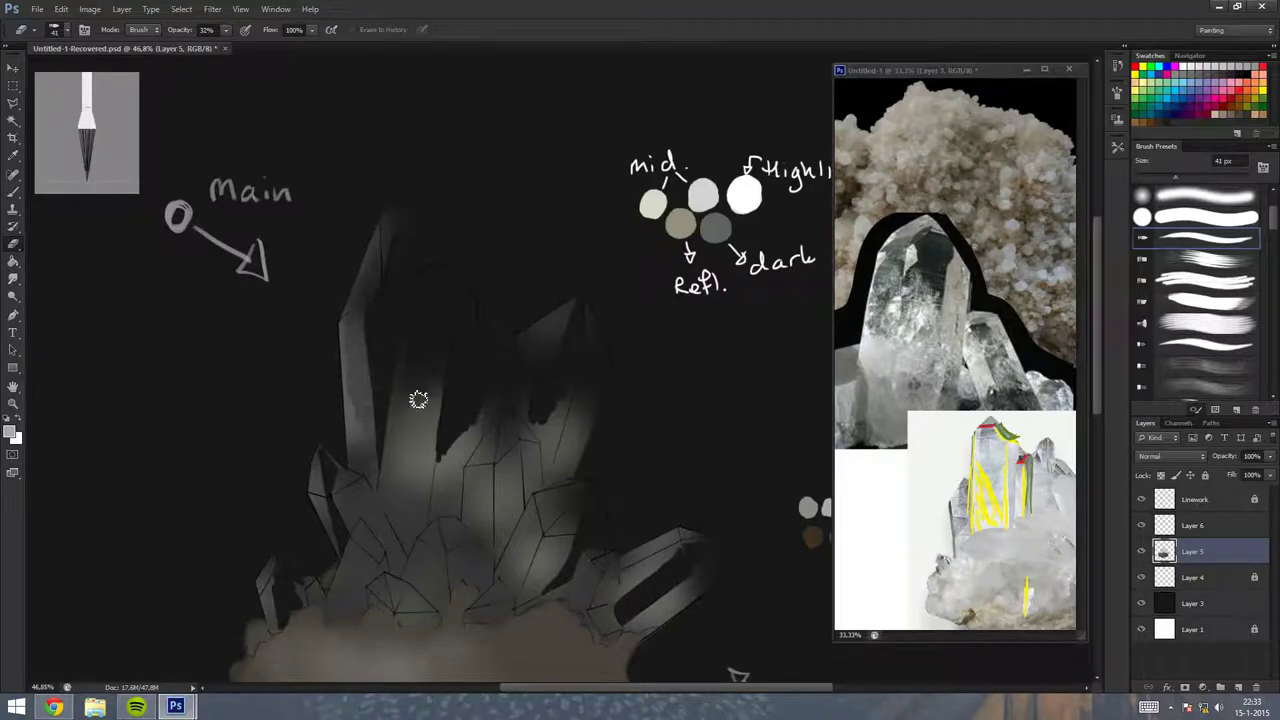
pyautogui.moveTo(418, 400); pyautogui.dragTo(430, 455)
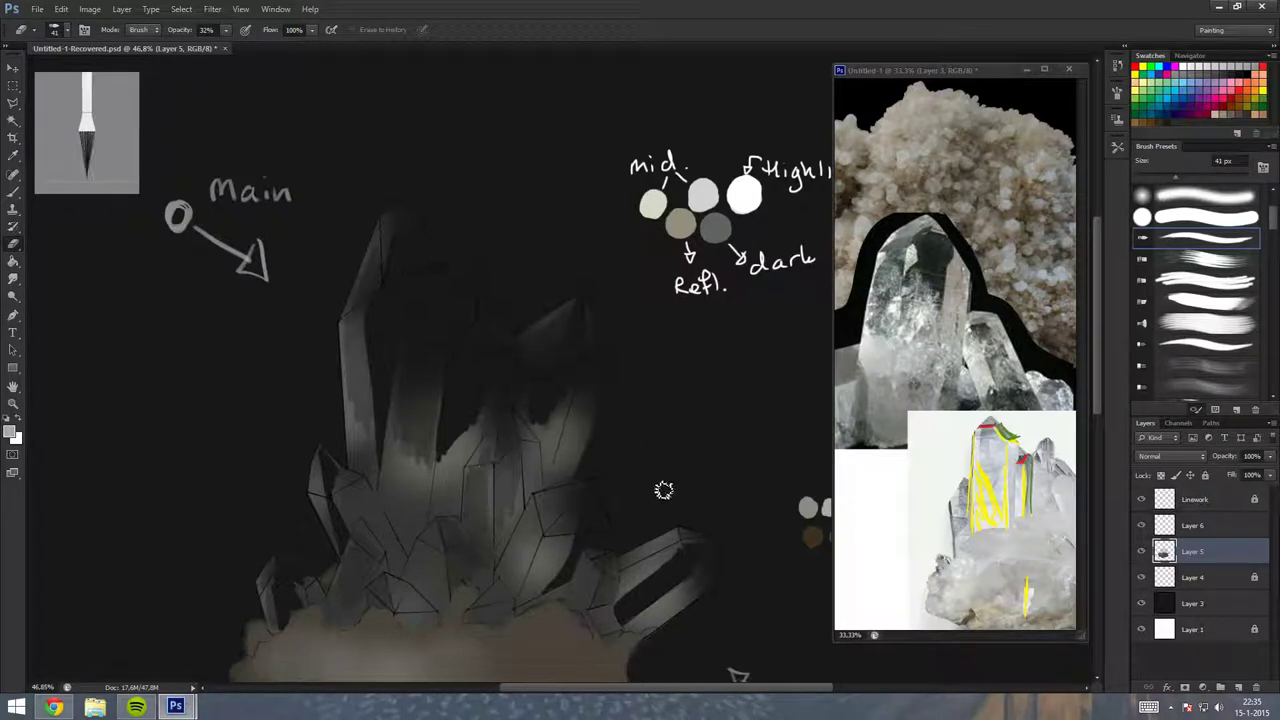
pyautogui.hotkey('alt', ']')
pyautogui.press('Return')
# With a 26 px brush, paint light grey highlights on the tall left and central crystals.
pyautogui.press('b')
pyautogui.click(503, 409)
pyautogui.press('Return')
pyautogui.moveTo(408, 538)
pyautogui.mouseDown()
pyautogui.moveTo(420, 537)
pyautogui.moveTo(413, 514)
pyautogui.moveTo(449, 514)
pyautogui.moveTo(435, 500)
pyautogui.mouseUp()
pyautogui.press(',')
pyautogui.moveTo(363, 473)
pyautogui.mouseDown()
pyautogui.moveTo(357, 457)
pyautogui.moveTo(380, 450)
pyautogui.mouseUp()
pyautogui.moveTo(503, 549); pyautogui.dragTo(527, 509)
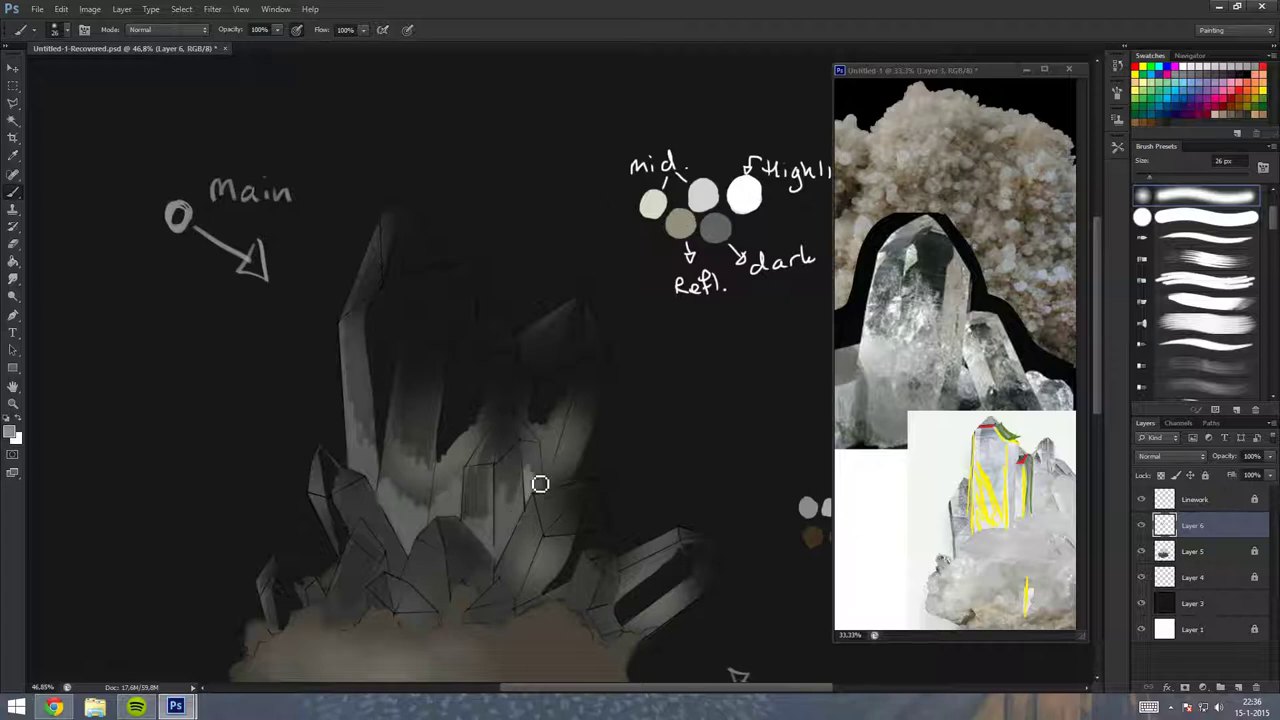
# Add light patches on the dark upper faces, the lower-right crystal and the right crystal's edge.
pyautogui.moveTo(488, 440)
pyautogui.mouseDown()
pyautogui.moveTo(517, 371)
pyautogui.moveTo(511, 331)
pyautogui.mouseUp()
pyautogui.moveTo(652, 557)
pyautogui.mouseDown()
pyautogui.moveTo(680, 611)
pyautogui.moveTo(712, 578)
pyautogui.mouseUp()
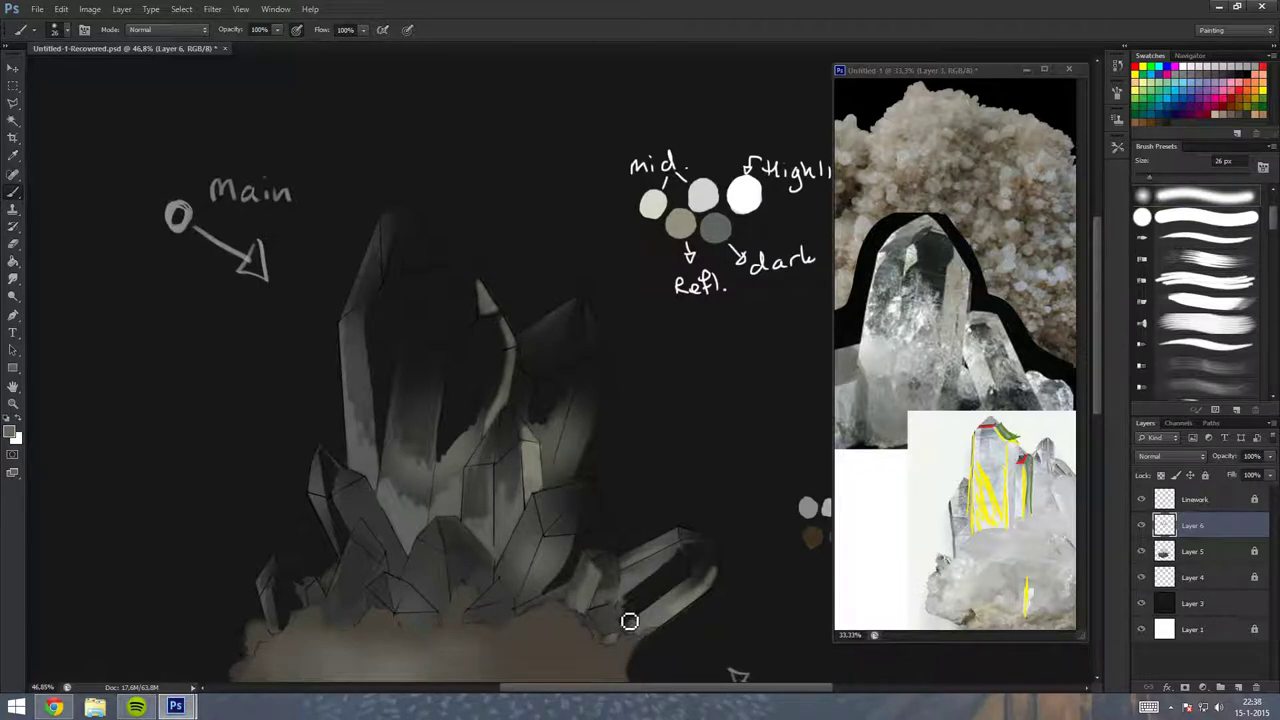
pyautogui.moveTo(628, 617); pyautogui.dragTo(652, 600)
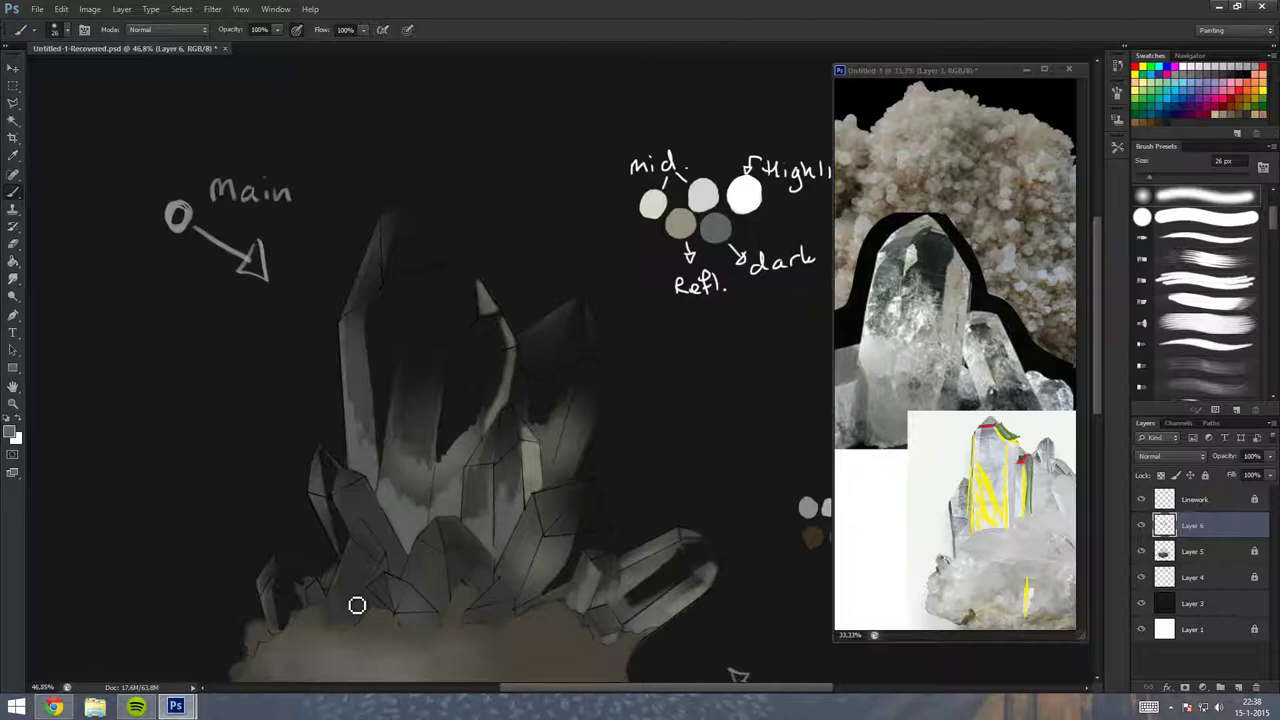
pyautogui.moveTo(445, 305); pyautogui.dragTo(455, 263)
pyautogui.moveTo(440, 308)
pyautogui.mouseDown()
pyautogui.moveTo(437, 286)
pyautogui.moveTo(424, 315)
pyautogui.mouseUp()
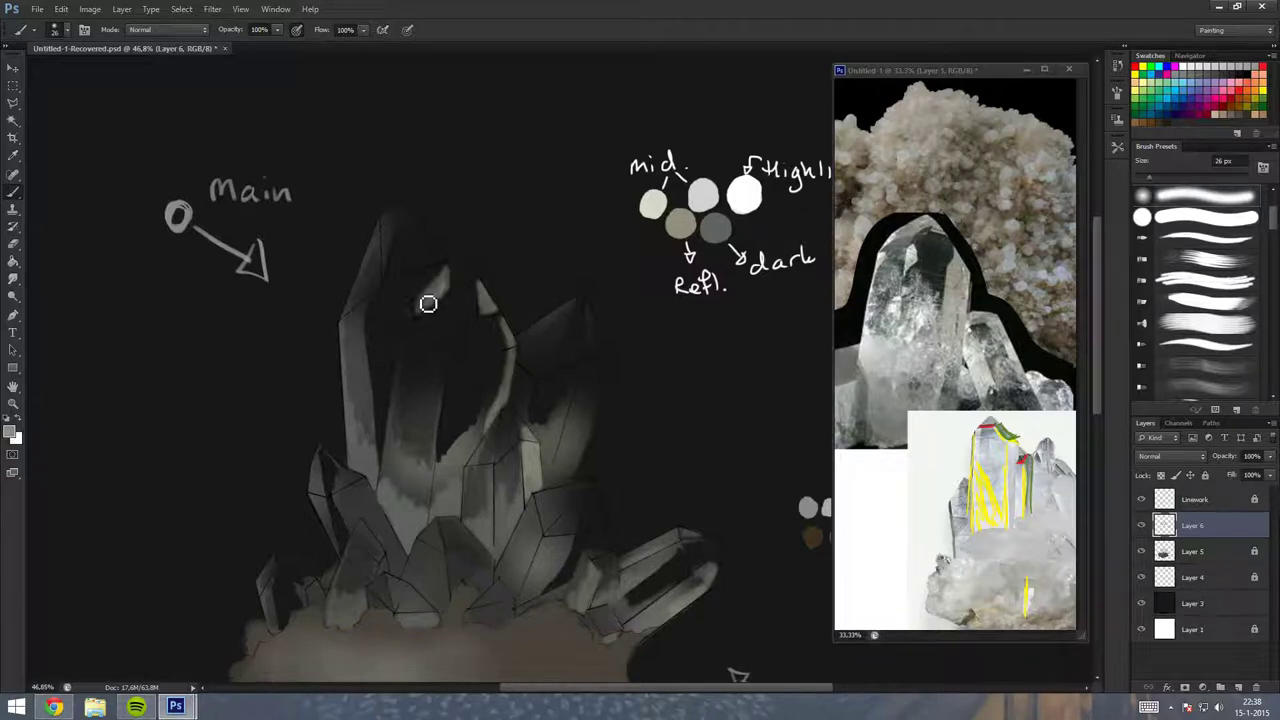
pyautogui.moveTo(598, 360)
pyautogui.mouseDown()
pyautogui.moveTo(589, 449)
pyautogui.moveTo(600, 349)
pyautogui.moveTo(588, 457)
pyautogui.moveTo(589, 389)
pyautogui.moveTo(557, 489)
pyautogui.moveTo(597, 360)
pyautogui.mouseUp()
pyautogui.press('e')
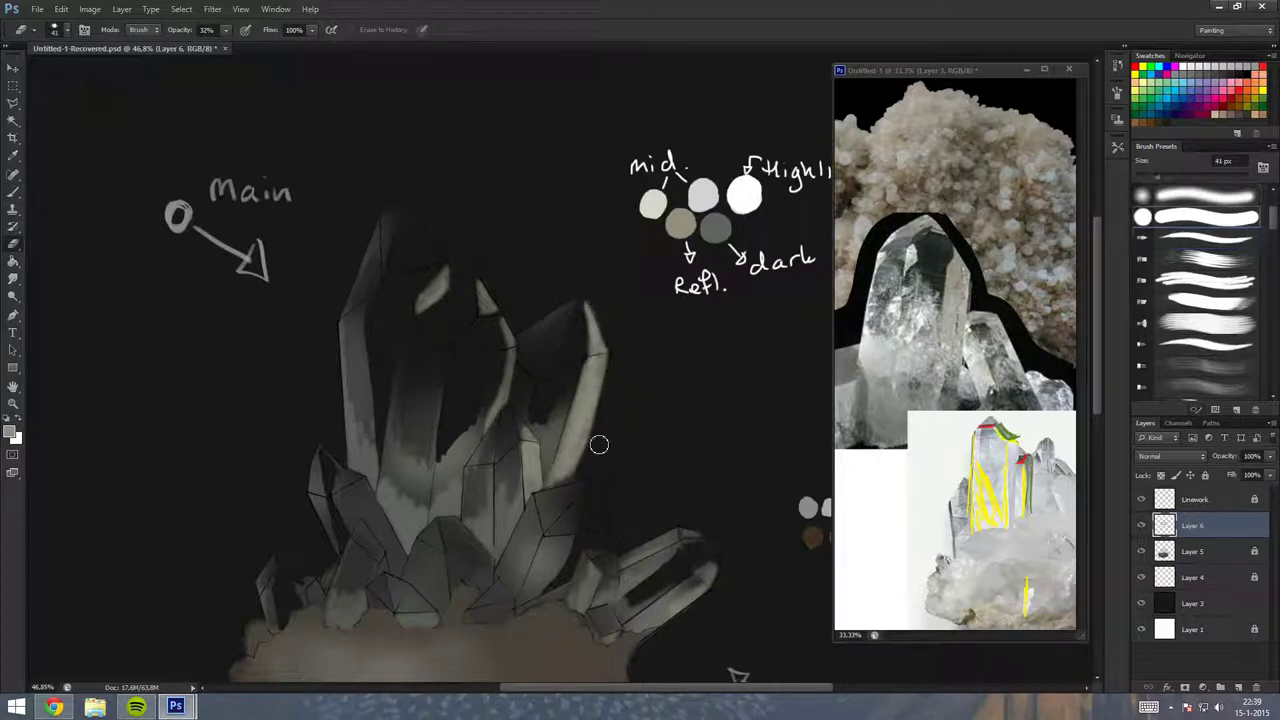
# Paint light grey highlights on the lower crystals, main tip, middle edge and lower-right shaft.
pyautogui.press('b')
pyautogui.moveTo(547, 599)
pyautogui.mouseDown()
pyautogui.moveTo(523, 614)
pyautogui.moveTo(523, 578)
pyautogui.moveTo(414, 583)
pyautogui.moveTo(434, 589)
pyautogui.moveTo(349, 534)
pyautogui.moveTo(396, 552)
pyautogui.moveTo(339, 537)
pyautogui.mouseUp()
pyautogui.moveTo(279, 629)
pyautogui.mouseDown()
pyautogui.moveTo(400, 540)
pyautogui.moveTo(402, 555)
pyautogui.mouseUp()
pyautogui.moveTo(463, 247)
pyautogui.mouseDown()
pyautogui.moveTo(420, 237)
pyautogui.moveTo(431, 291)
pyautogui.moveTo(409, 214)
pyautogui.mouseUp()
pyautogui.moveTo(486, 291)
pyautogui.mouseDown()
pyautogui.moveTo(509, 369)
pyautogui.moveTo(503, 414)
pyautogui.moveTo(517, 360)
pyautogui.moveTo(506, 397)
pyautogui.mouseUp()
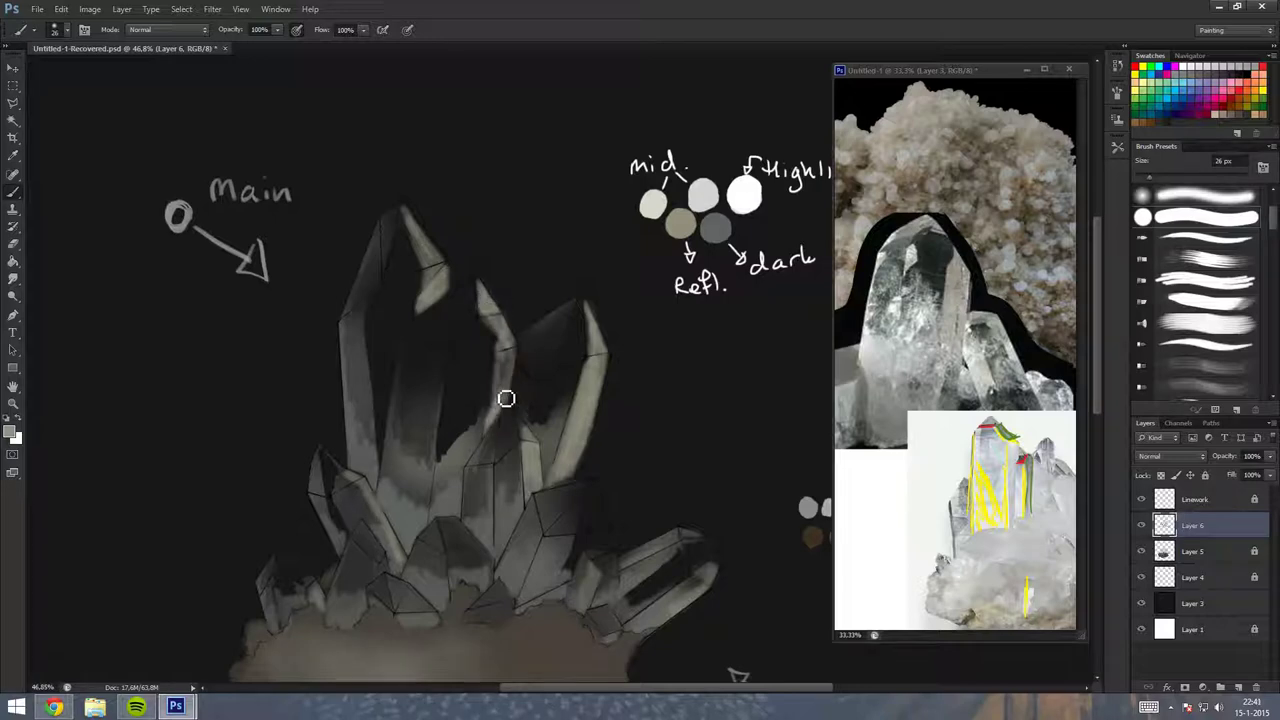
pyautogui.moveTo(711, 590); pyautogui.dragTo(629, 600)
# Erase part of the lower-right shaft highlight, then try and undo a white left-edge stroke.
pyautogui.press('e')
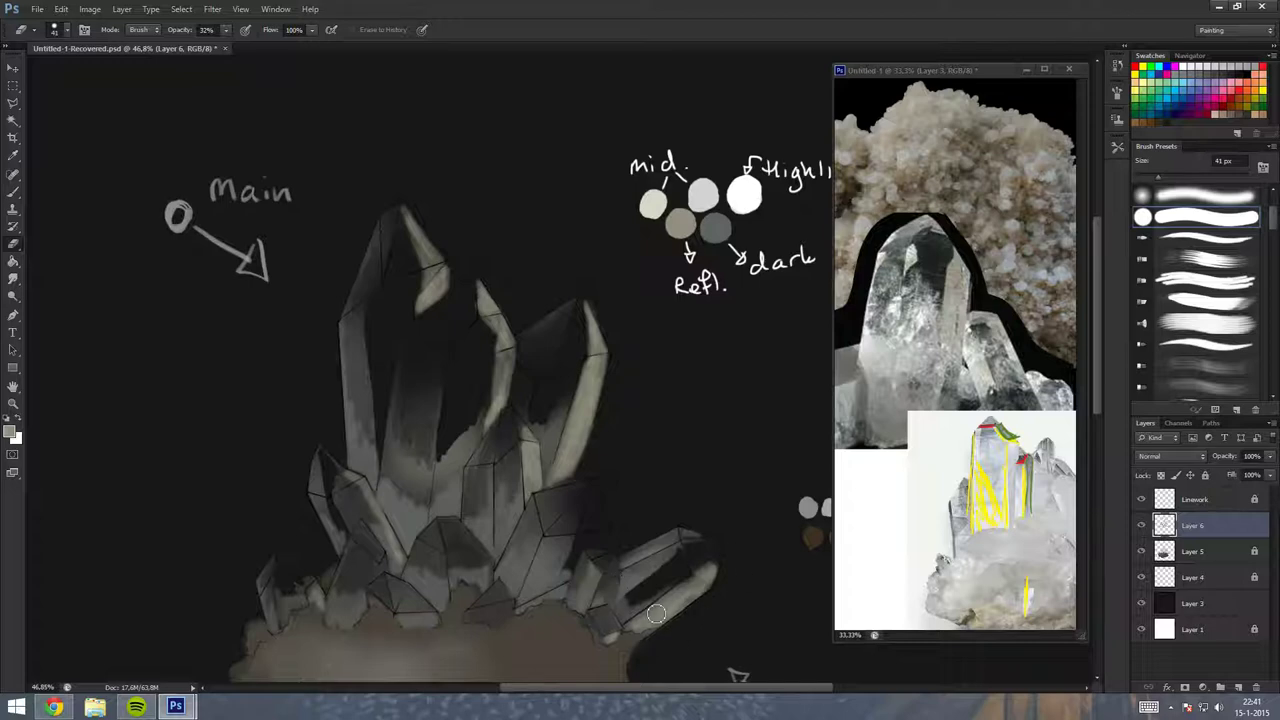
pyautogui.moveTo(656, 614); pyautogui.dragTo(705, 556)
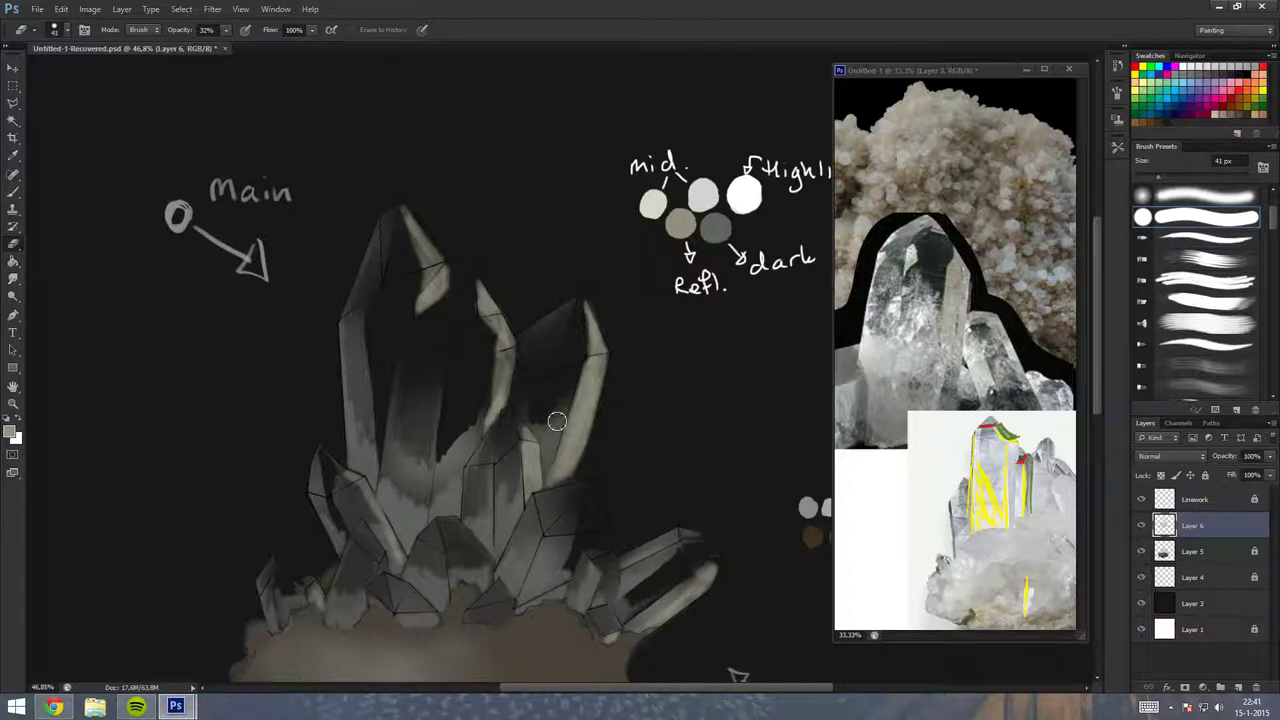
pyautogui.press('b')
pyautogui.keyDown('alt'); pyautogui.click(744, 197); pyautogui.keyUp('alt')
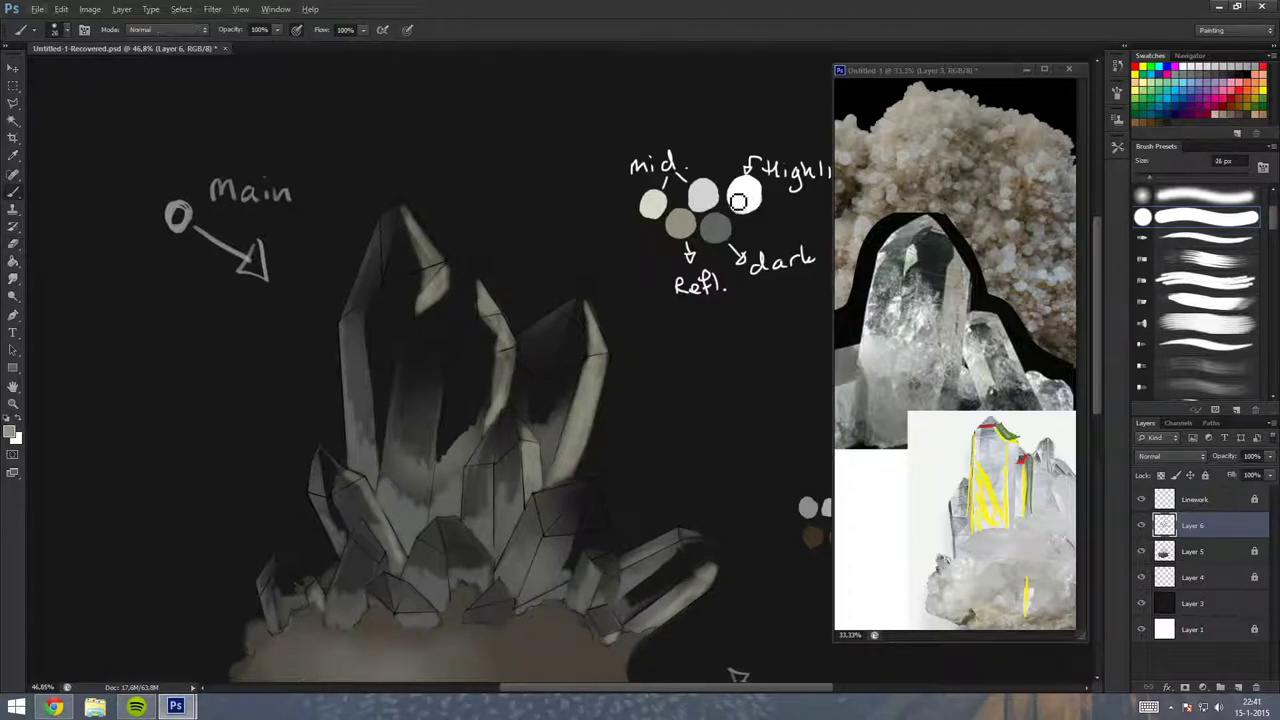
pyautogui.moveTo(350, 322)
pyautogui.mouseDown()
pyautogui.moveTo(356, 450)
pyautogui.moveTo(363, 277)
pyautogui.moveTo(398, 218)
pyautogui.mouseUp()
pyautogui.hotkey('ctrl', 'alt', 'z')
pyautogui.hotkey('ctrl', 'alt', 'z')
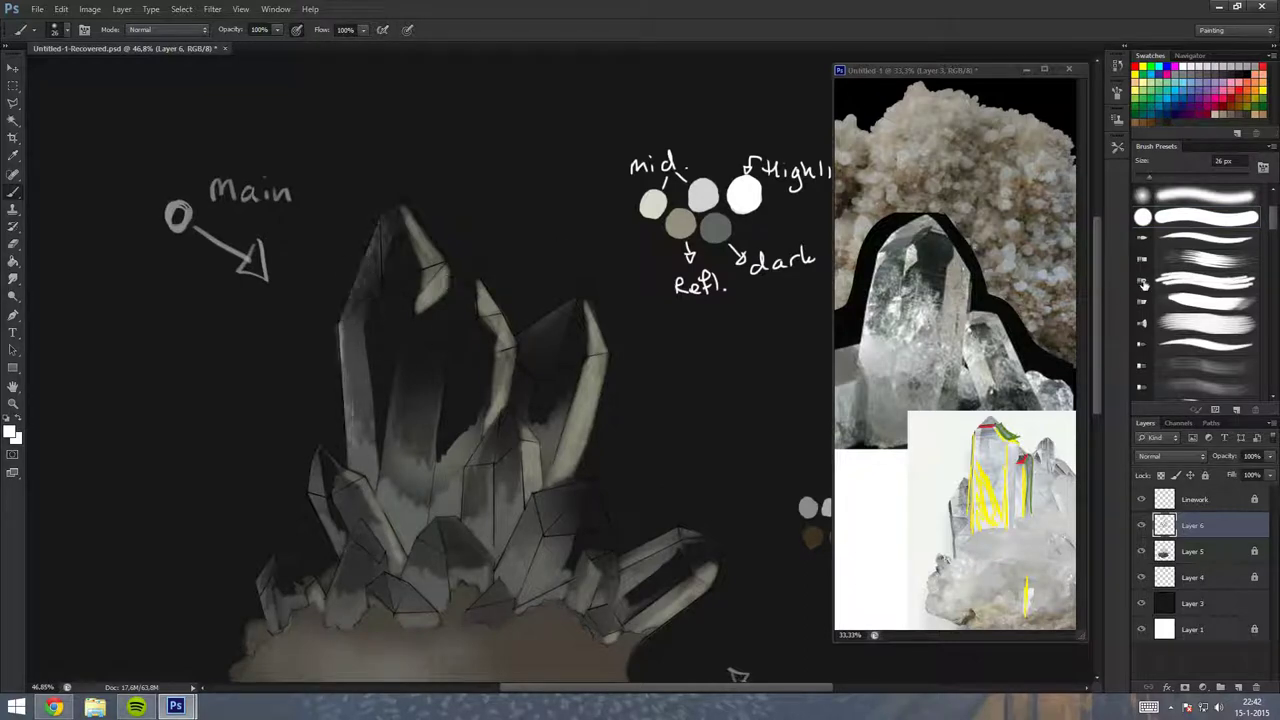
# Undo the stray highlight strokes and test a thin bristle brush stroke.
pyautogui.hotkey('ctrl', 'alt', 'z')
pyautogui.press('.')
pyautogui.moveTo(349, 334); pyautogui.dragTo(355, 470)
pyautogui.moveTo(372, 338); pyautogui.dragTo(380, 414)
pyautogui.hotkey('ctrl', 'alt', 'z')
pyautogui.hotkey('ctrl', 'alt', 'z')
# On new Layer 7, trace bright highlights up the tall left crystal and the middle crystal's edge.
pyautogui.hotkey('ctrl', 'shift', 'alt', 'n')
pyautogui.moveTo(352, 440); pyautogui.dragTo(346, 320)
pyautogui.moveTo(391, 266)
pyautogui.mouseDown()
pyautogui.moveTo(398, 215)
pyautogui.moveTo(394, 240)
pyautogui.mouseUp()
pyautogui.moveTo(390, 490); pyautogui.dragTo(400, 400)
pyautogui.hotkey('ctrl', 'z')
pyautogui.moveTo(408, 340)
pyautogui.mouseDown()
pyautogui.moveTo(389, 457)
pyautogui.moveTo(408, 337)
pyautogui.moveTo(471, 349)
pyautogui.moveTo(479, 324)
pyautogui.mouseUp()
pyautogui.scroll(-5, 479, 324)
pyautogui.scroll(2, 586, 366)
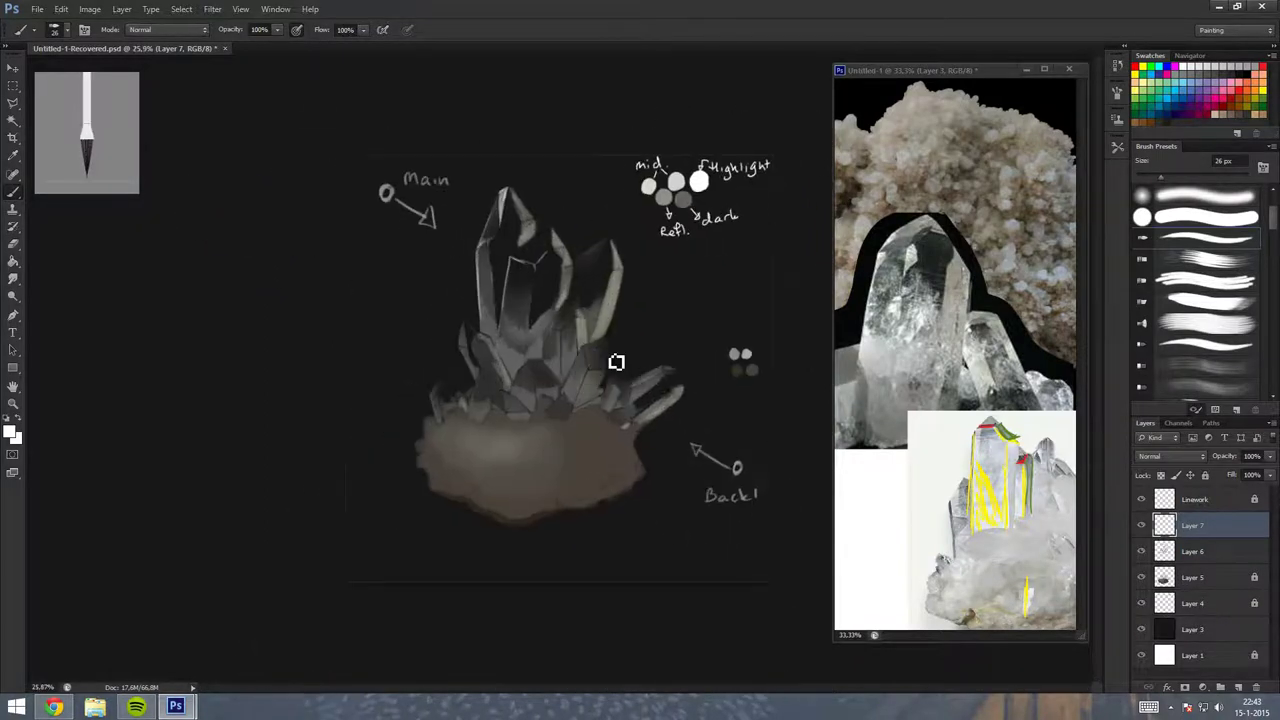
pyautogui.scroll(3, 569, 213)
pyautogui.scroll(1, 563, 410)
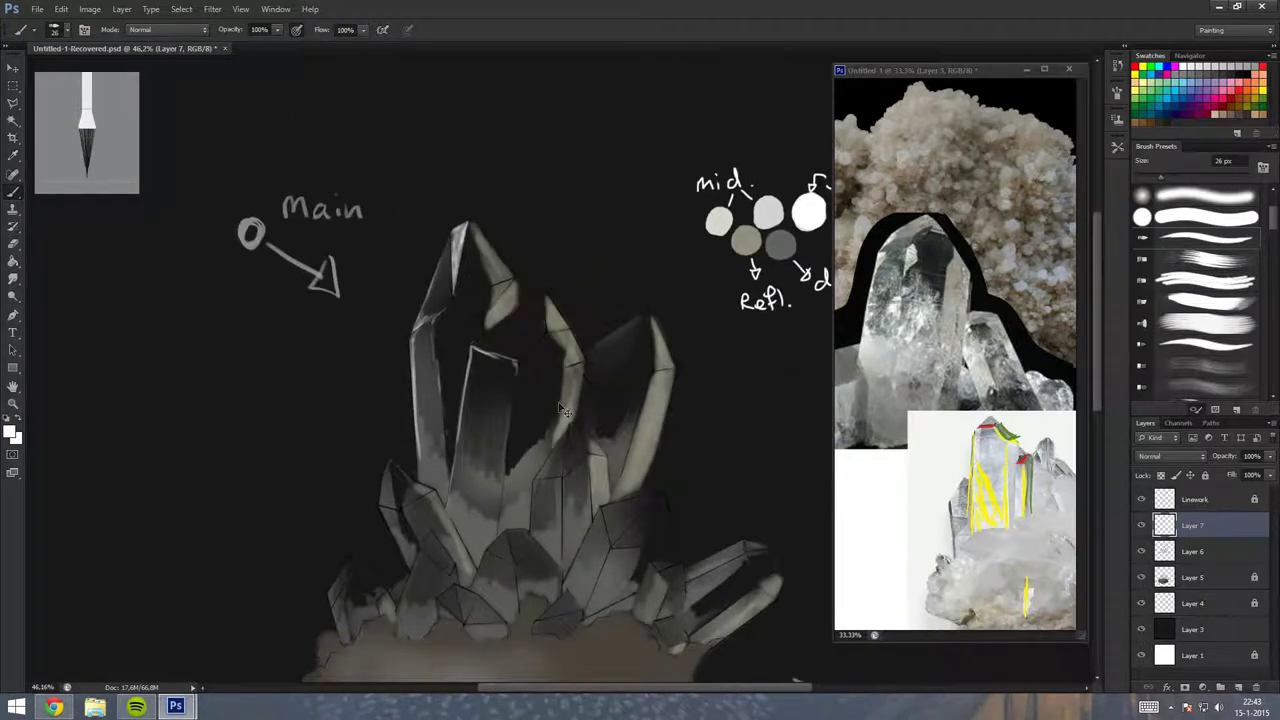
# Add light edge lines on the middle and right crystal facets and the central crystal's top.
pyautogui.moveTo(490, 345); pyautogui.dragTo(514, 366)
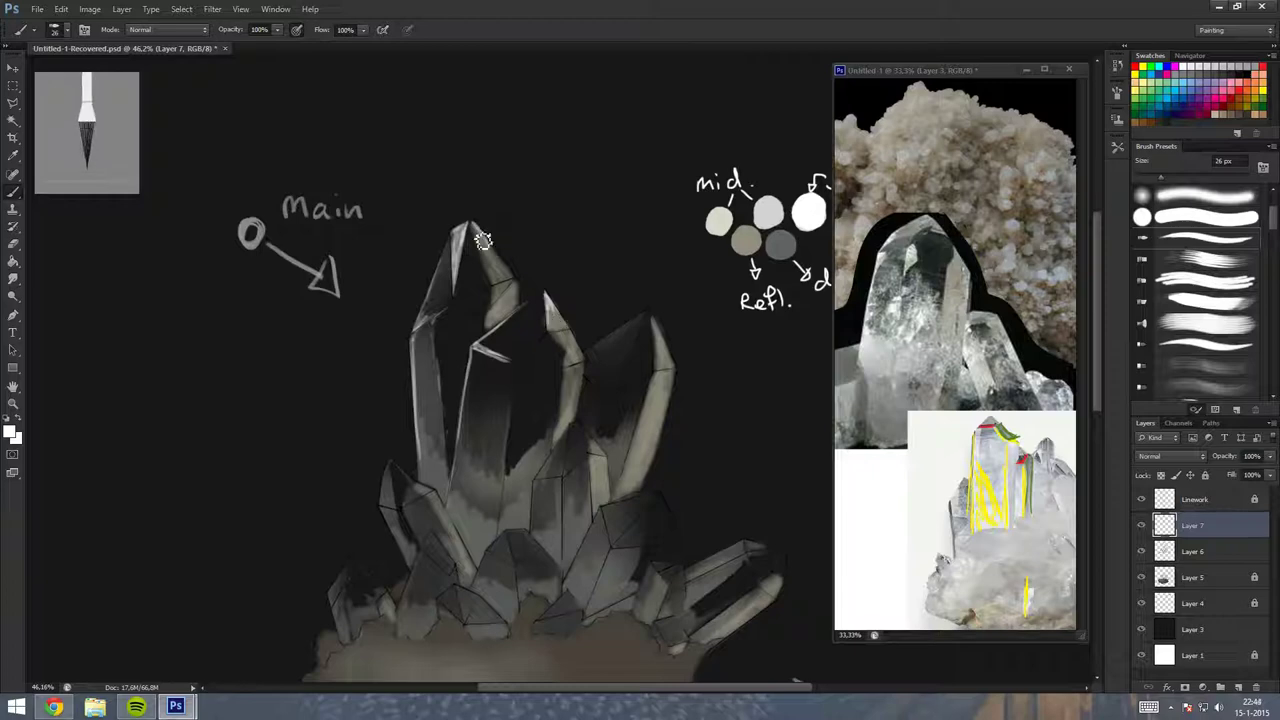
pyautogui.moveTo(590, 357)
pyautogui.mouseDown()
pyautogui.moveTo(611, 397)
pyautogui.moveTo(640, 378)
pyautogui.mouseUp()
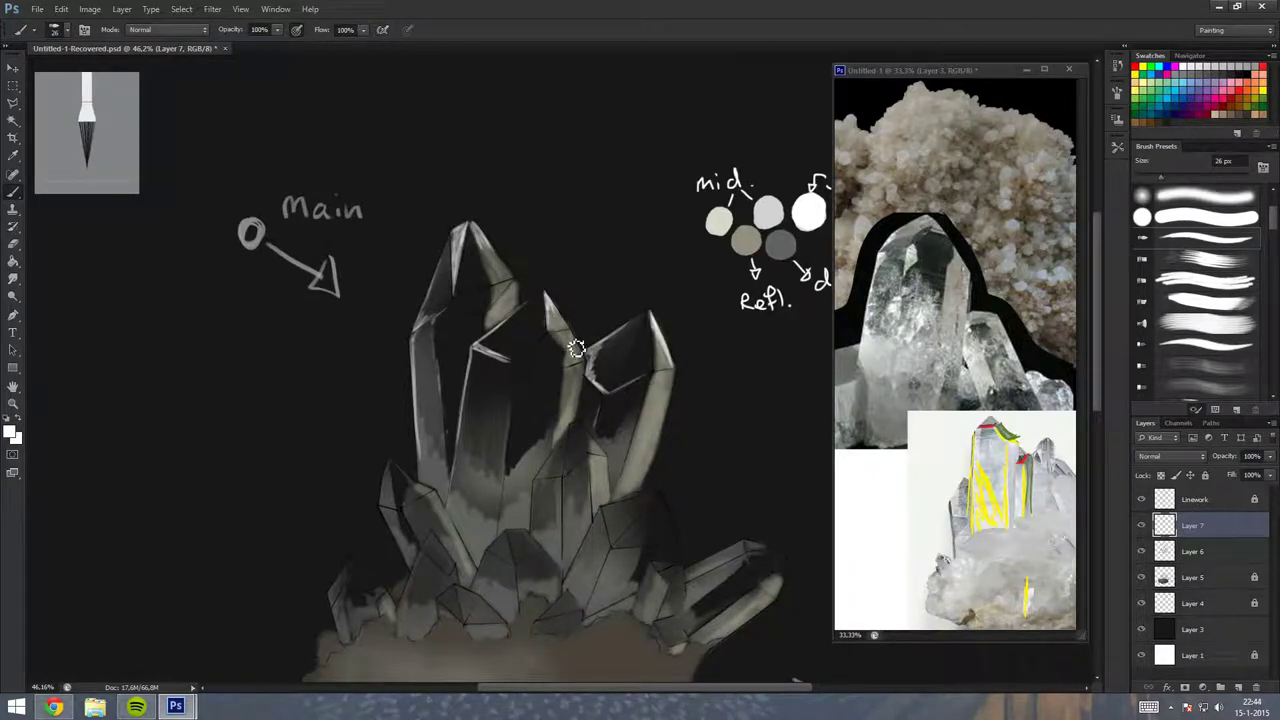
pyautogui.scroll(-4, 629, 409)
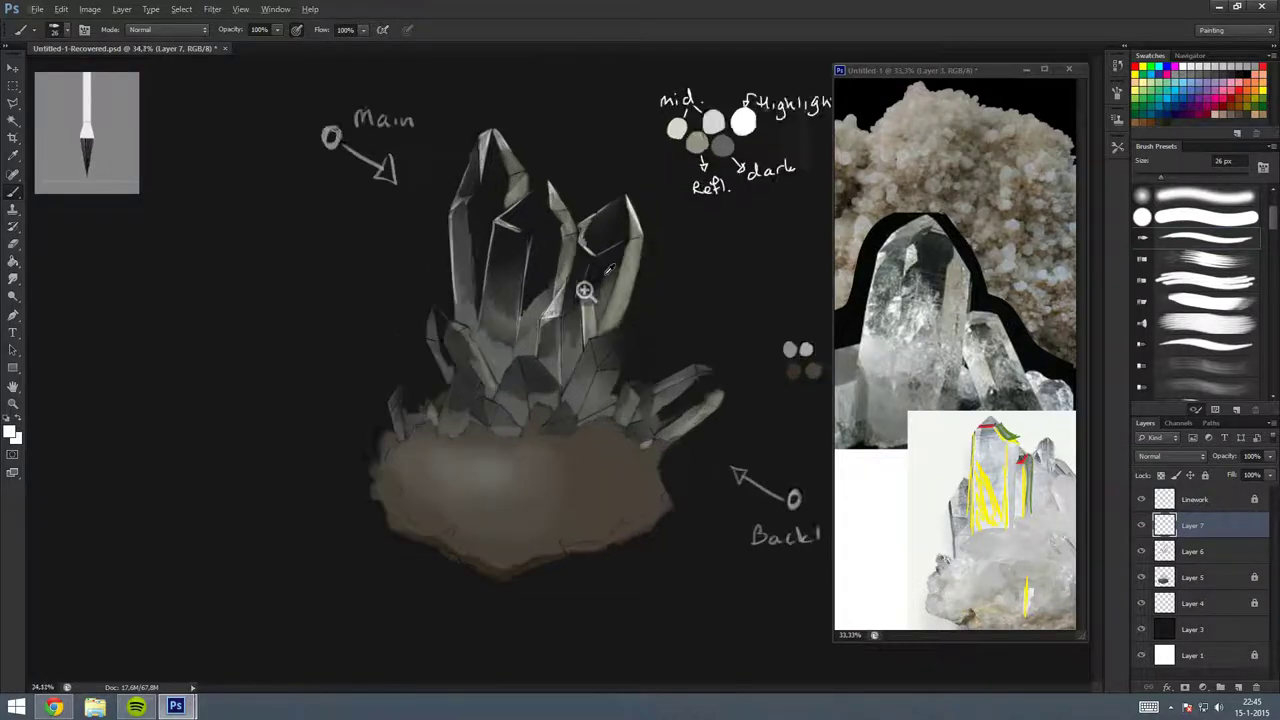
pyautogui.moveTo(508, 213); pyautogui.dragTo(514, 206)
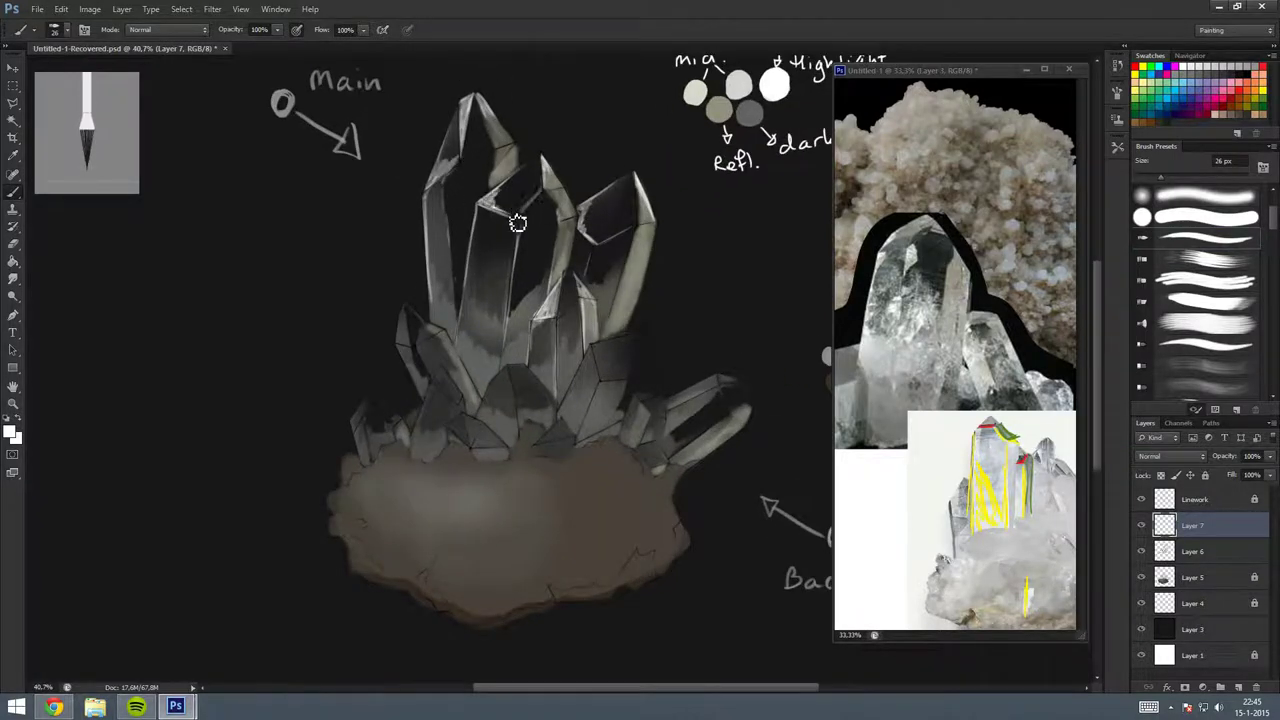
pyautogui.moveTo(405, 312)
pyautogui.mouseDown()
pyautogui.moveTo(414, 334)
pyautogui.moveTo(443, 334)
pyautogui.moveTo(420, 329)
pyautogui.moveTo(415, 395)
pyautogui.mouseUp()
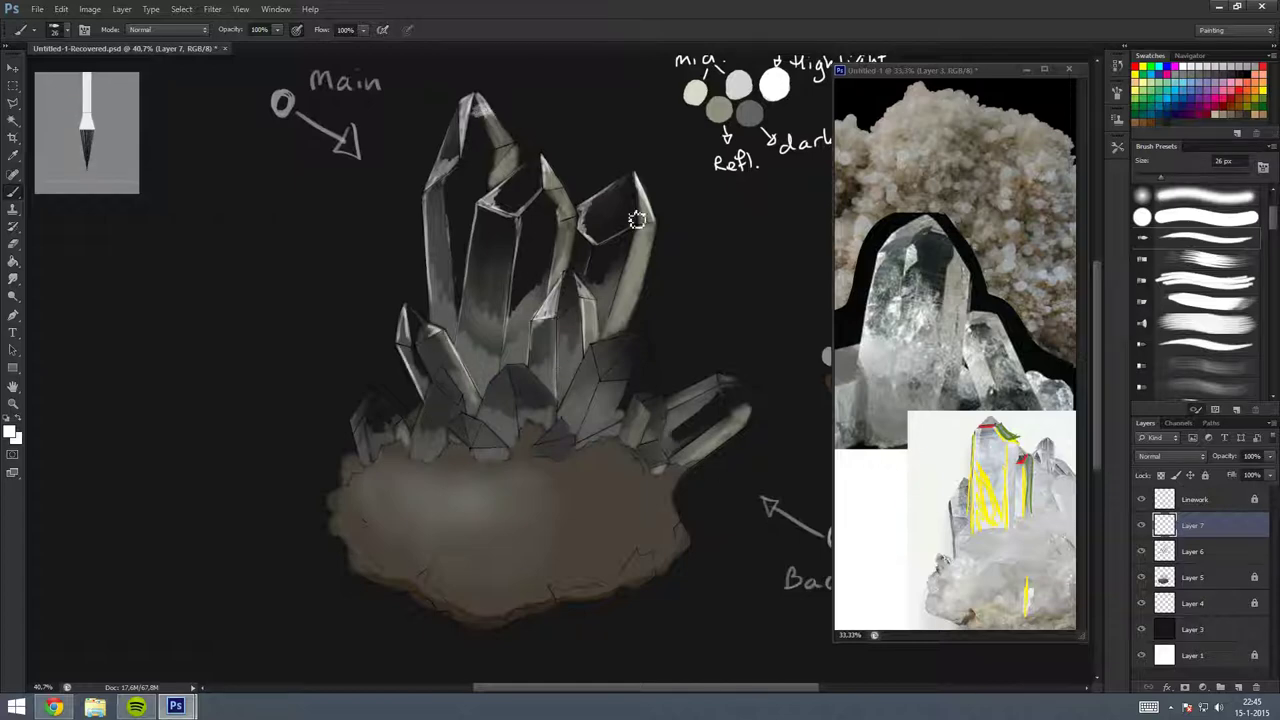
pyautogui.moveTo(552, 219); pyautogui.dragTo(574, 224)
pyautogui.moveTo(501, 391)
pyautogui.mouseDown()
pyautogui.moveTo(516, 403)
pyautogui.moveTo(569, 354)
pyautogui.mouseUp()
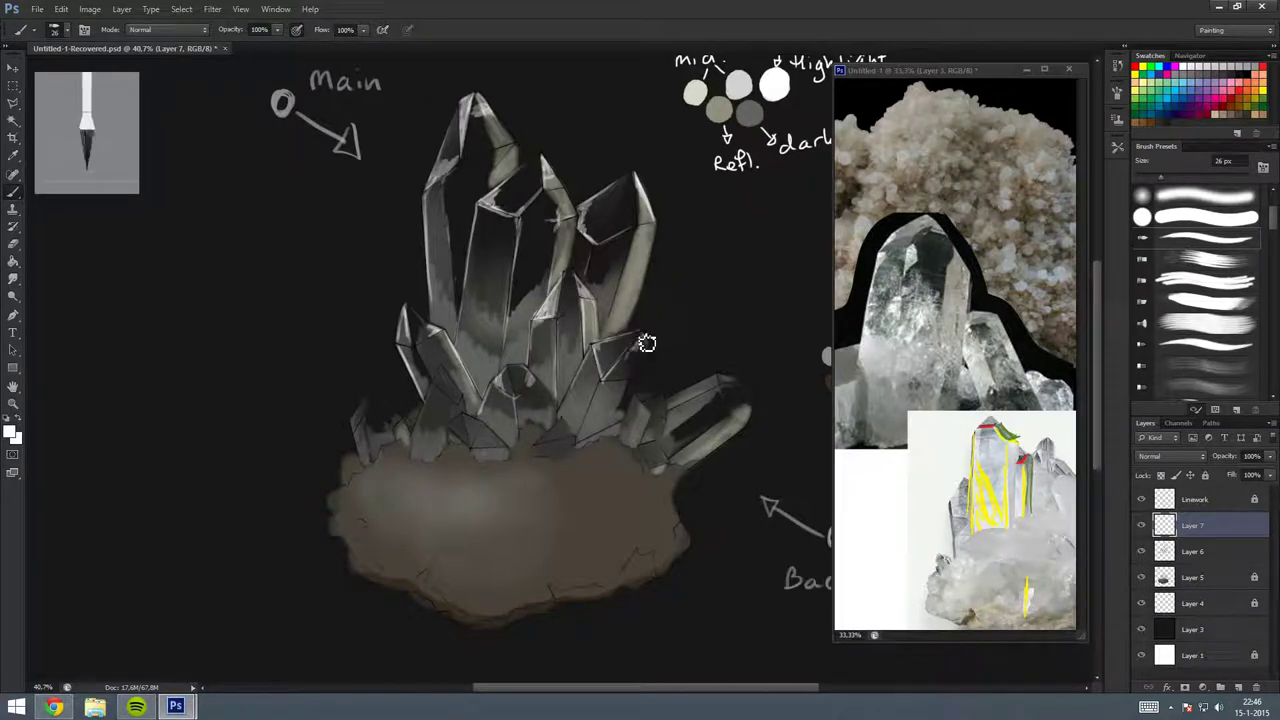
# At 42 px, outline the small left crystal's top, then make Layer 6 active again.
pyautogui.click(1175, 181)
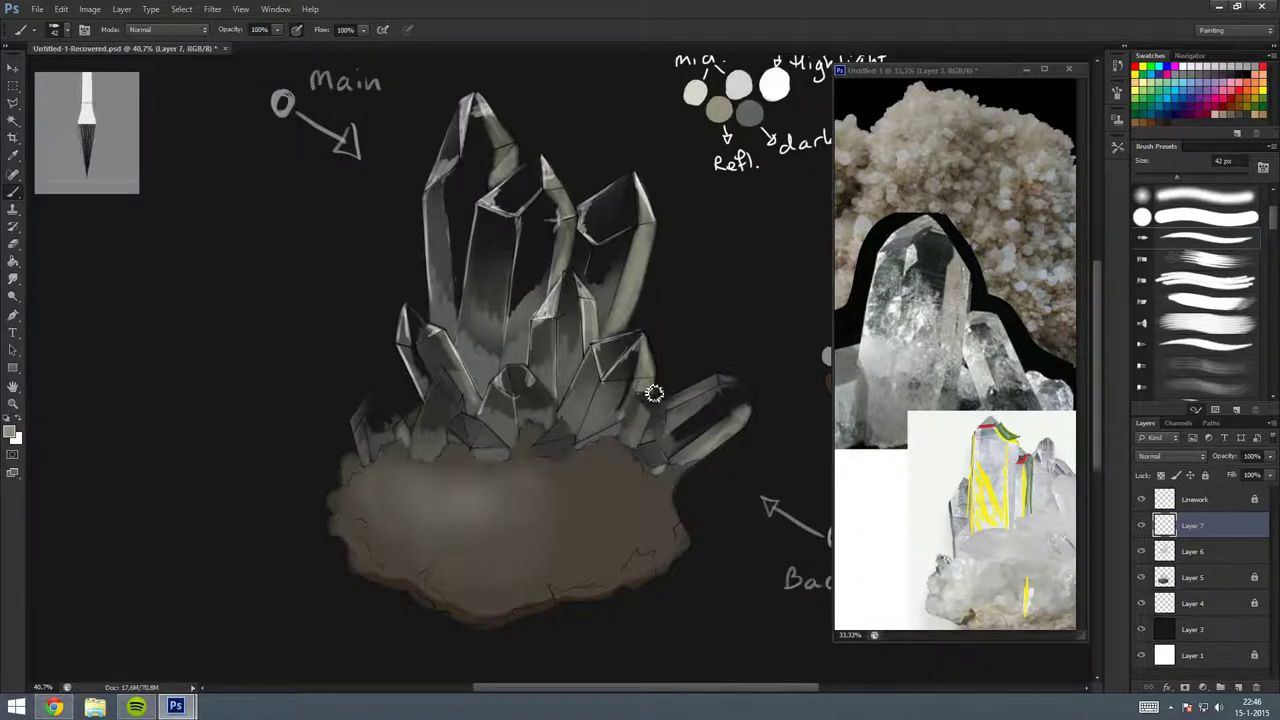
pyautogui.scroll(-1, 666, 325)
pyautogui.scroll(-1, 666, 329)
pyautogui.scroll(2, 509, 363)
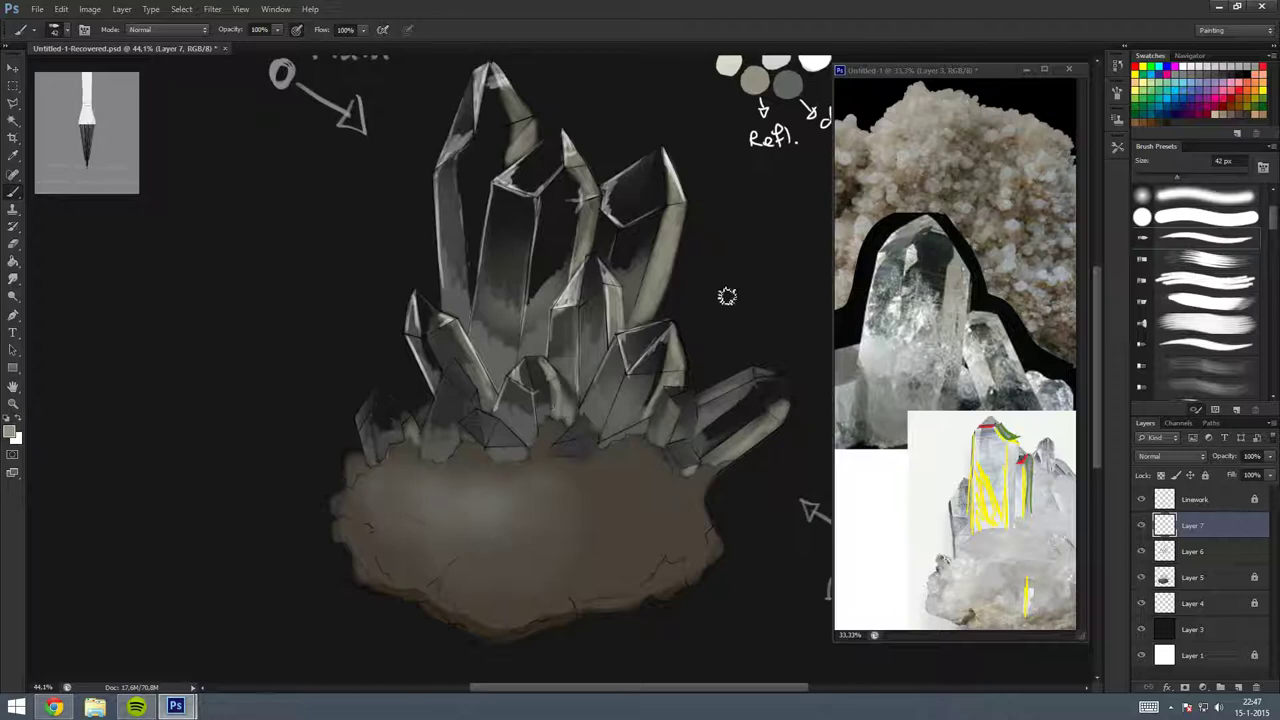
pyautogui.moveTo(406, 420); pyautogui.dragTo(402, 446)
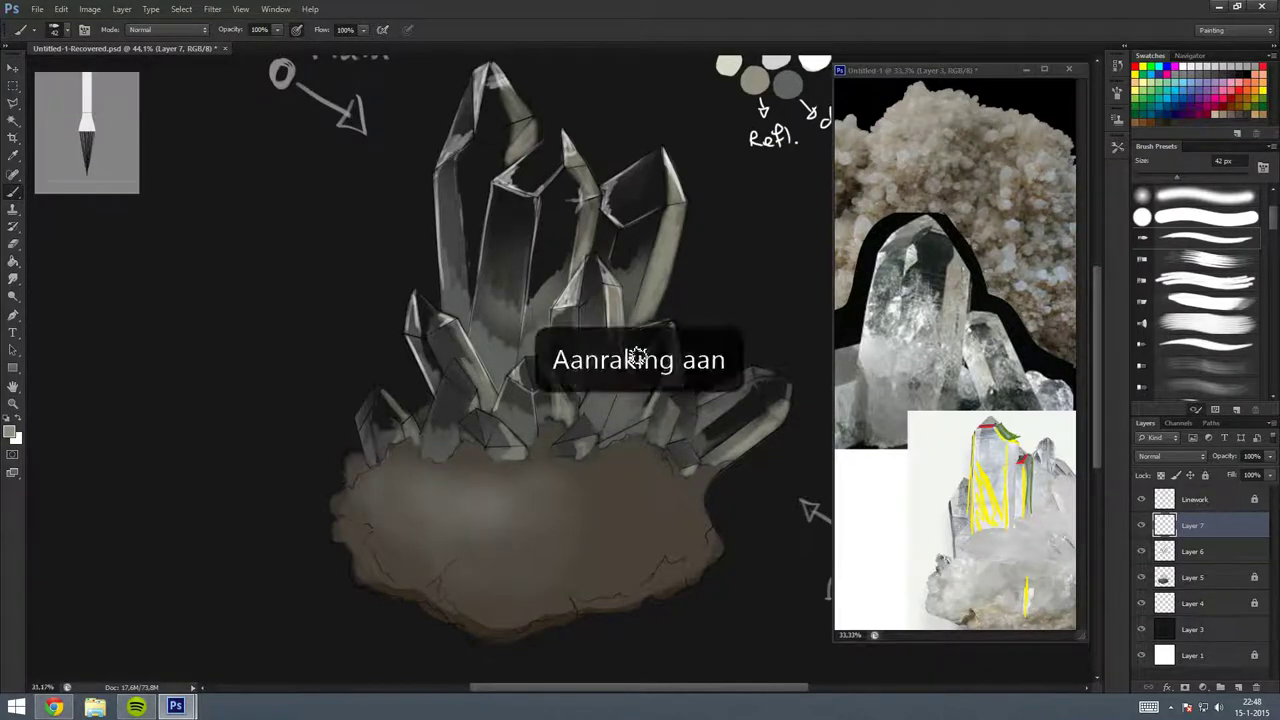
pyautogui.scroll(-3, 637, 357)
pyautogui.scroll(3, 604, 376)
pyautogui.hotkey('alt', '[')
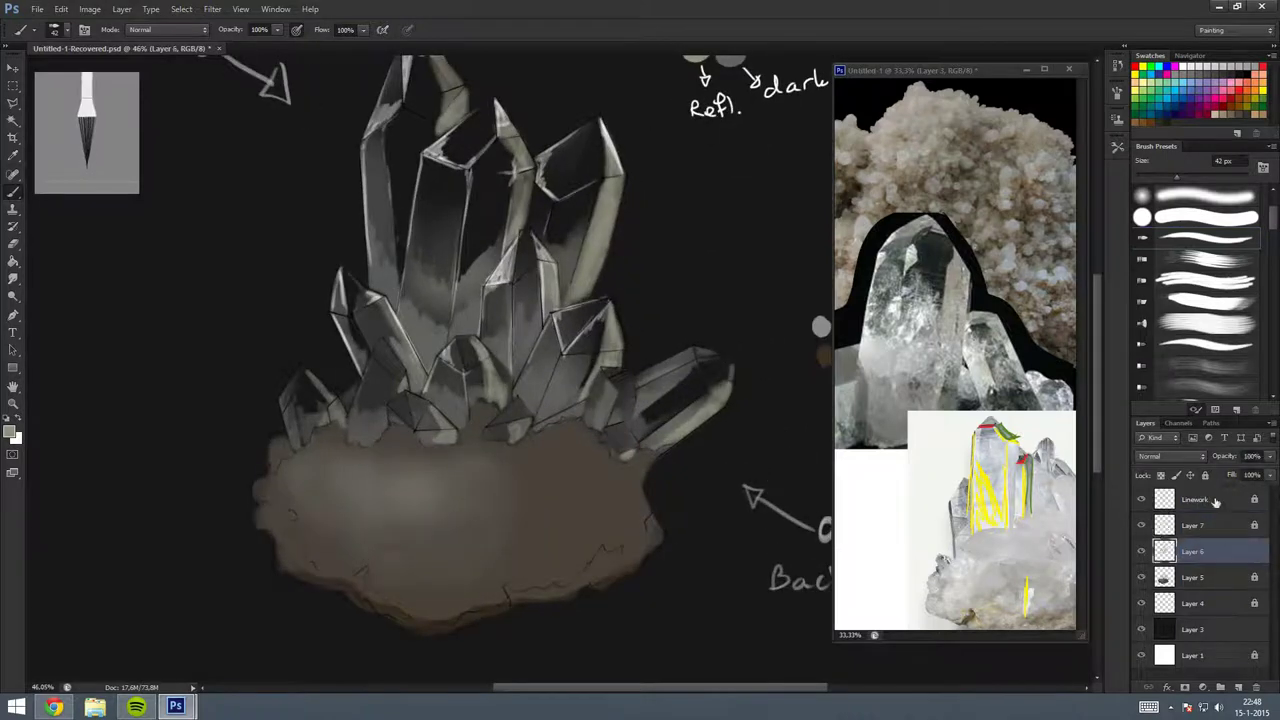
# Switch to a soft round eraser at 54% opacity with Layer 5 active.
pyautogui.press(',')
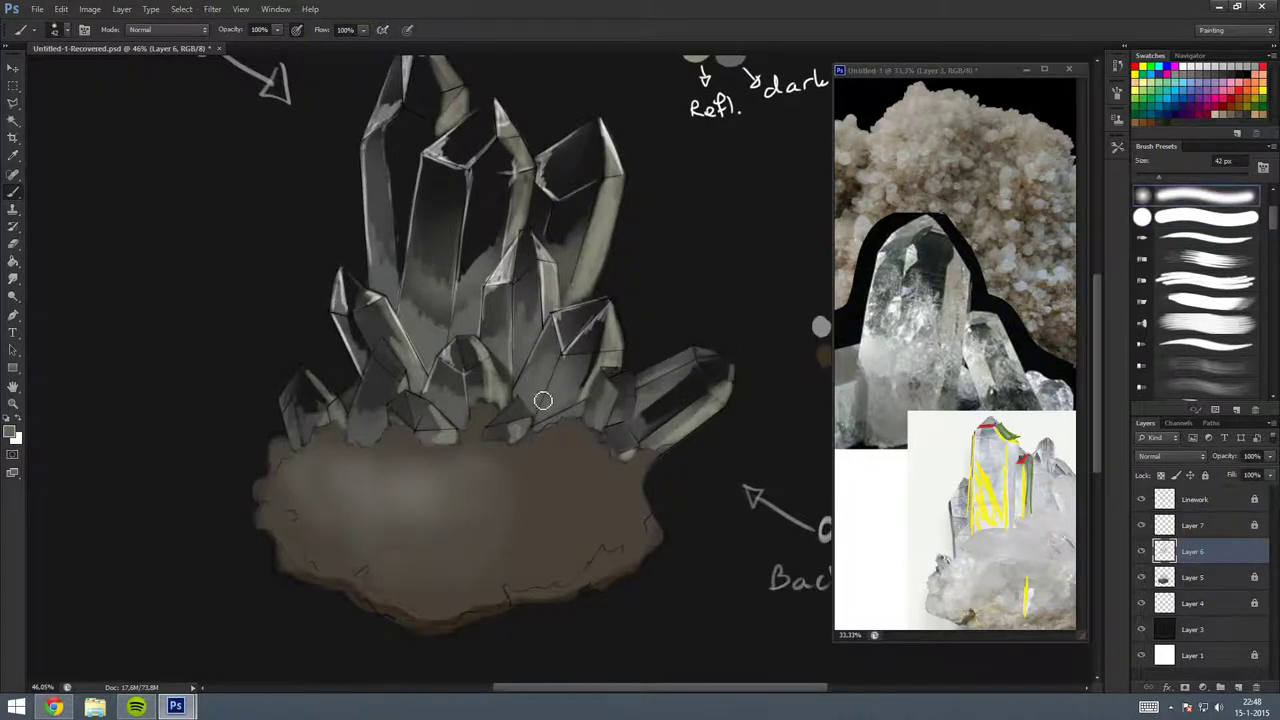
pyautogui.press('e')
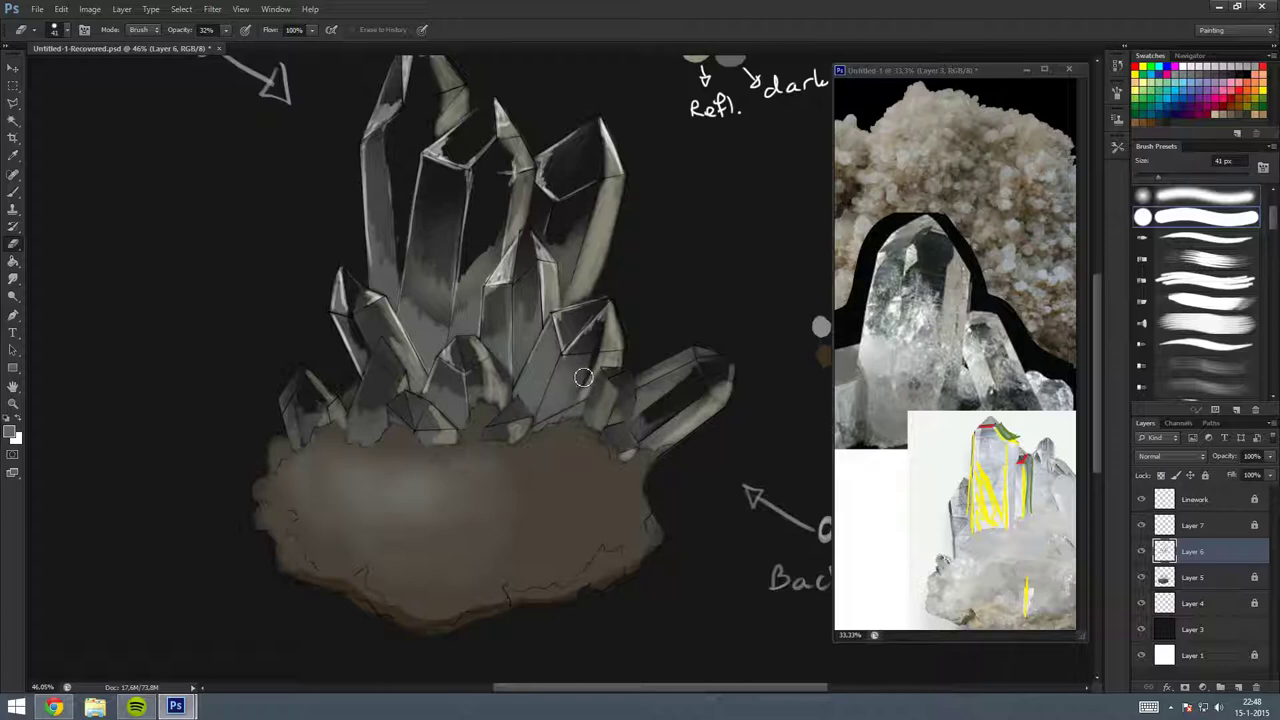
pyautogui.press('5')
pyautogui.press('4')
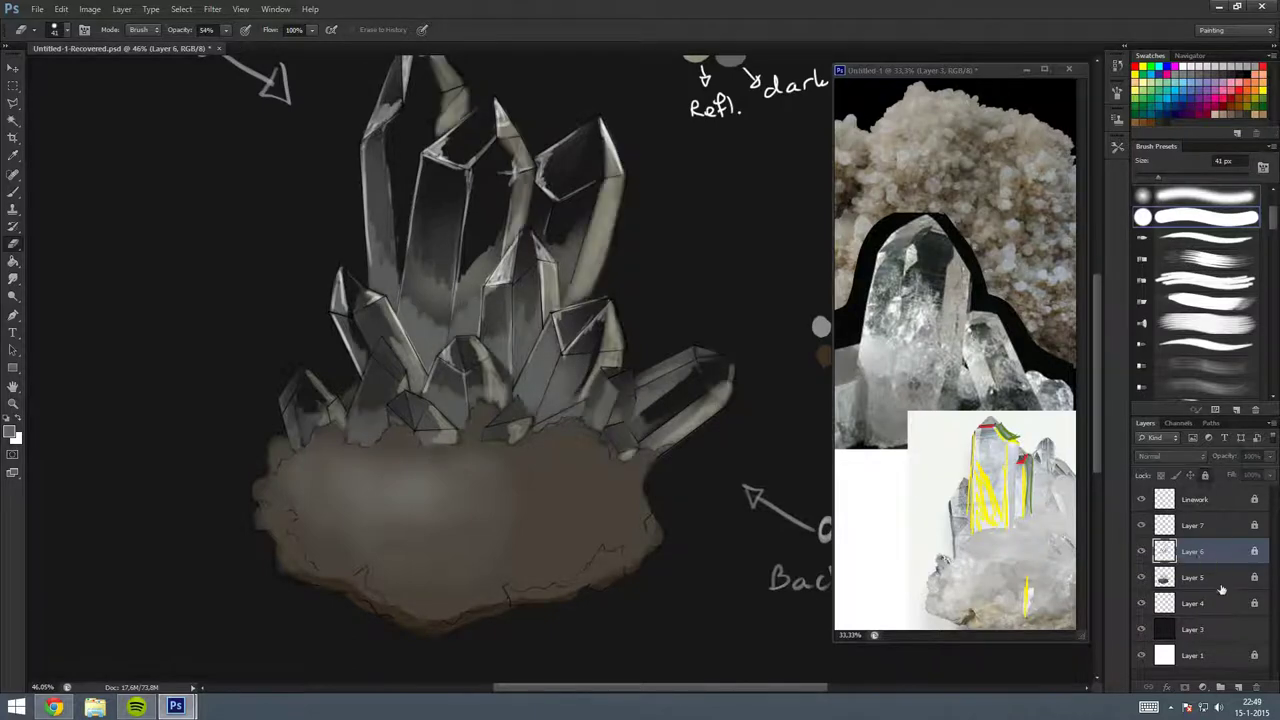
pyautogui.click(1195, 577)
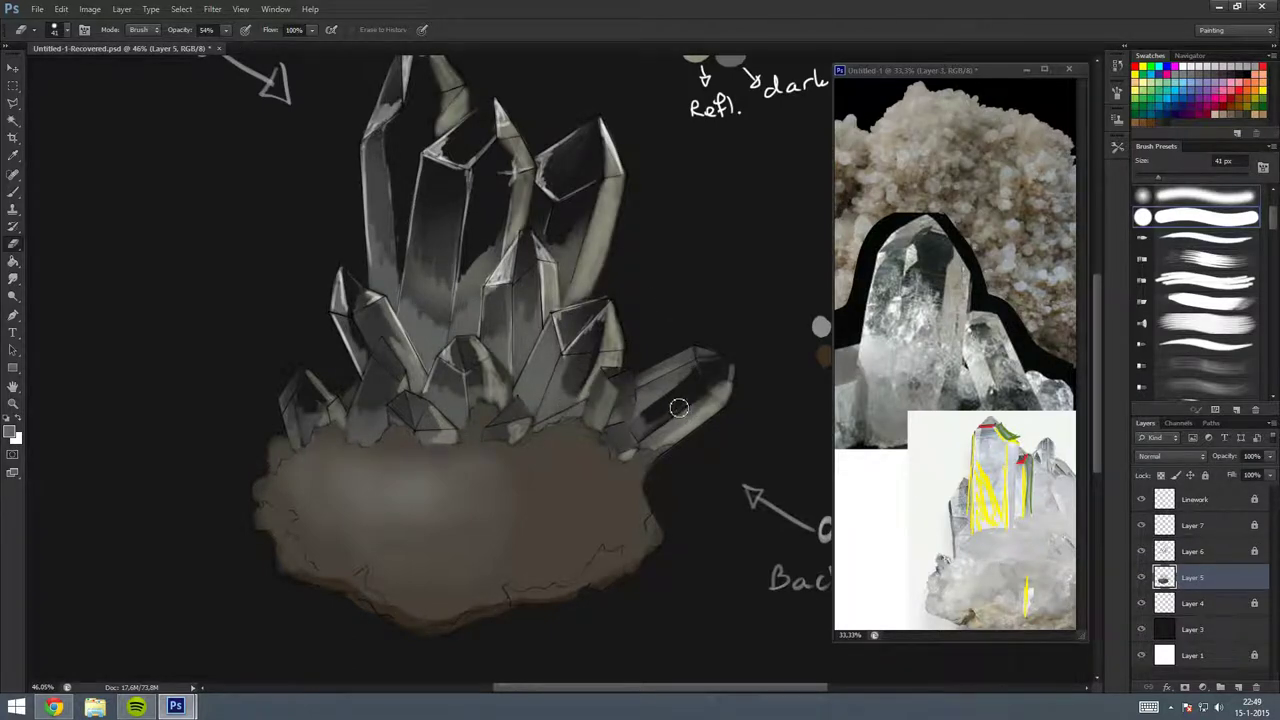
# Erase grey shading inside the left, right and central crystals.
pyautogui.moveTo(368, 310); pyautogui.dragTo(370, 333)
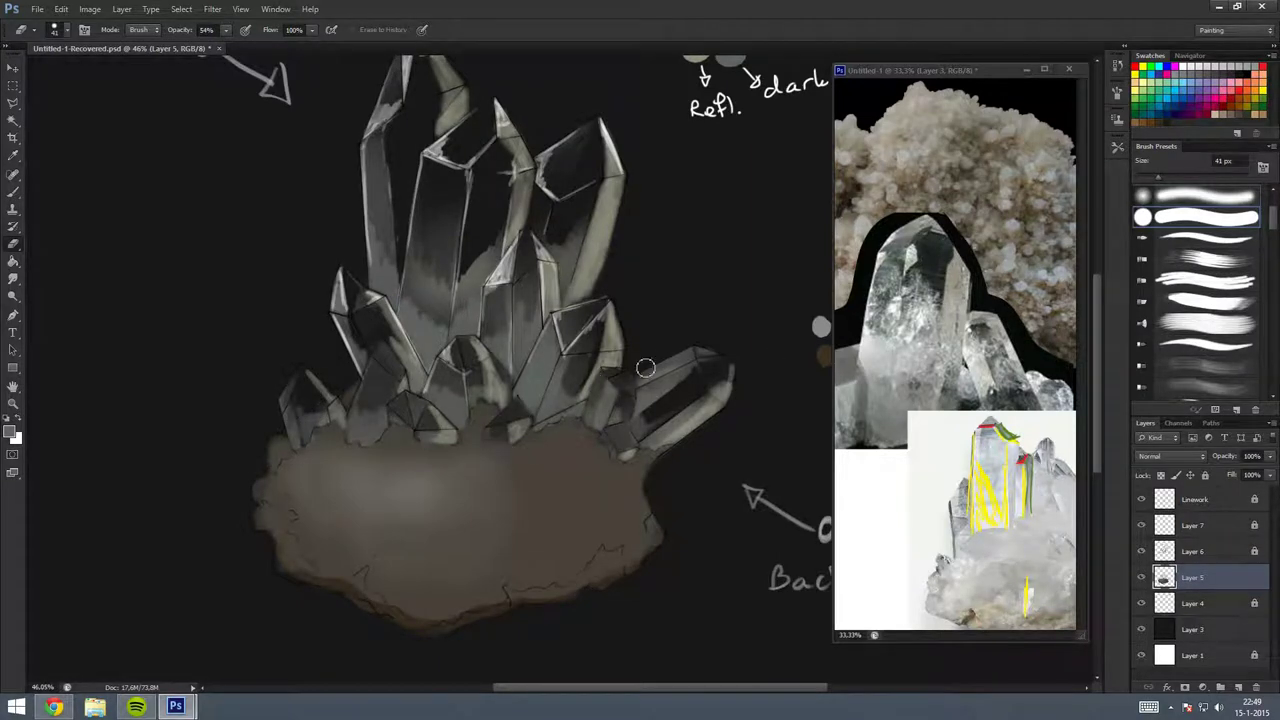
pyautogui.moveTo(711, 386); pyautogui.dragTo(698, 373)
pyautogui.moveTo(558, 220); pyautogui.dragTo(579, 234)
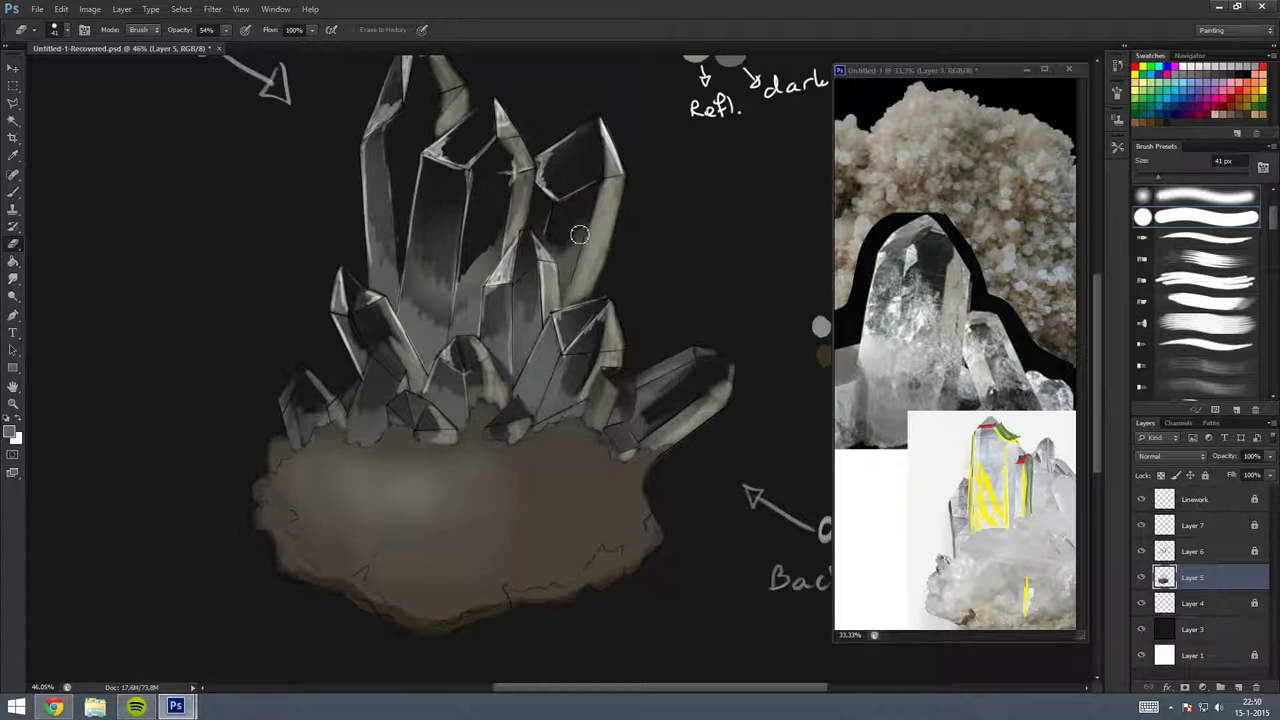
pyautogui.moveTo(443, 202); pyautogui.dragTo(445, 252)
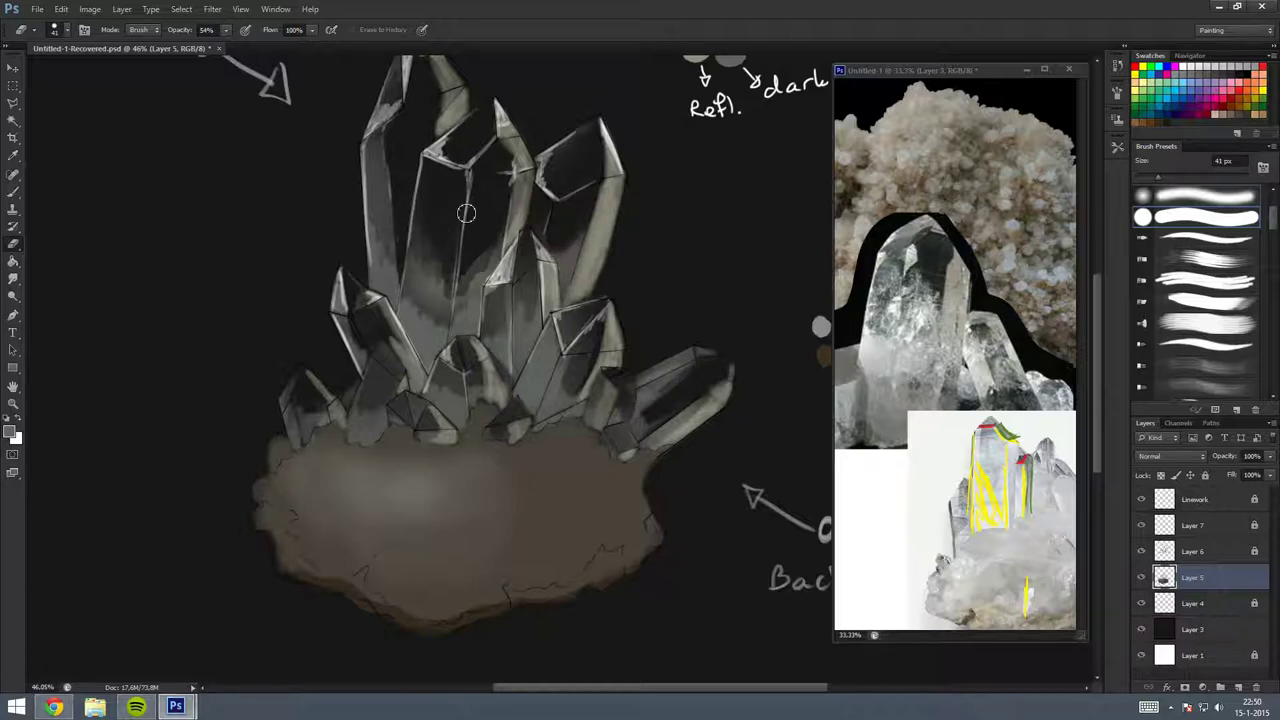
pyautogui.scroll(-5, 466, 209)
pyautogui.scroll(3, 466, 209)
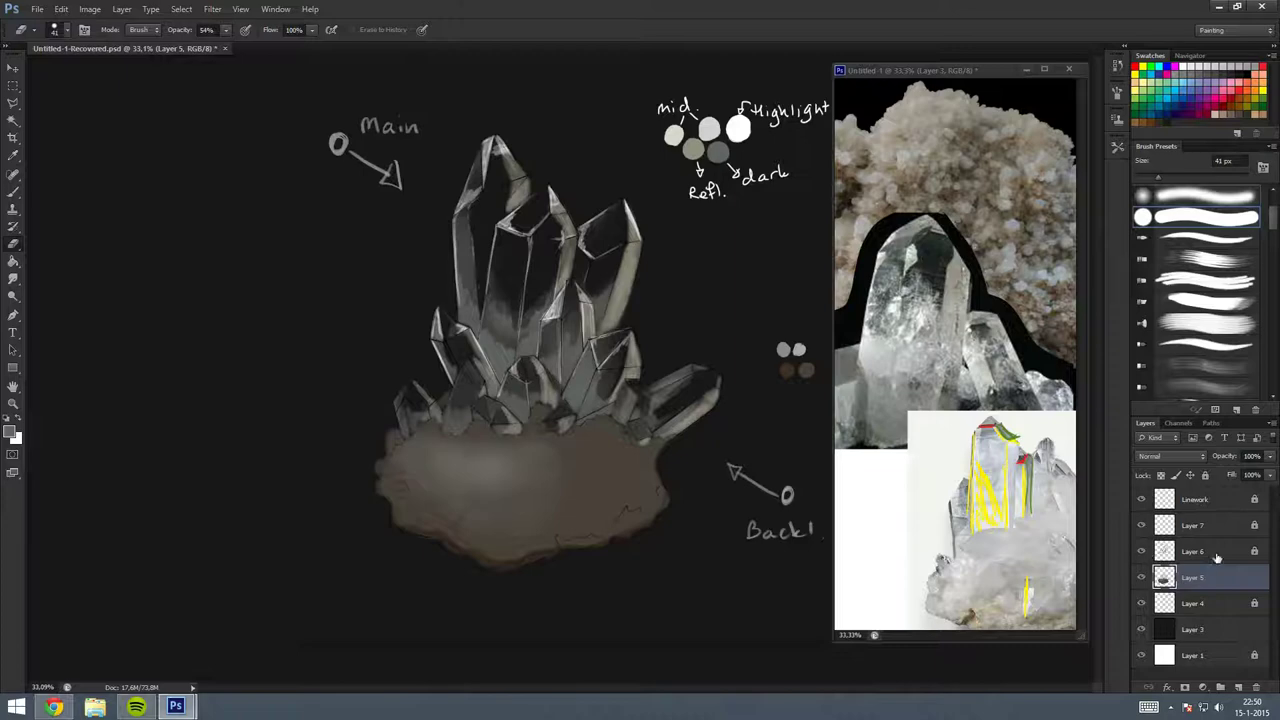
# Merge Layers 5, 6 and 7 into a single crystal layer.
pyautogui.click(1190, 551)
pyautogui.rightClick(1190, 551)
pyautogui.click(1192, 445)
pyautogui.keyDown('shift'); pyautogui.click(1190, 525); pyautogui.keyUp('shift')
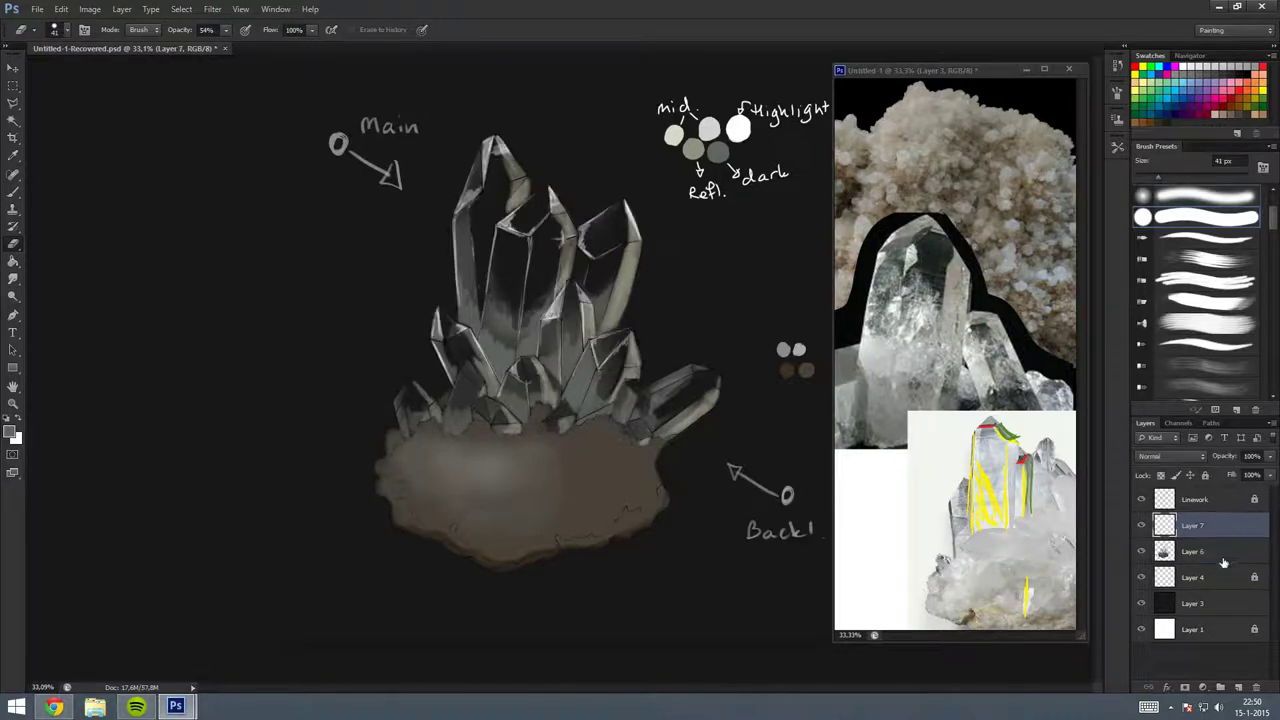
pyautogui.hotkey('ctrl', 'e')
# Paint dark grey shading on the main and right crystals with a 64 px soft brush at 31%.
pyautogui.press('3')
pyautogui.press('1')
pyautogui.click(1182, 192)
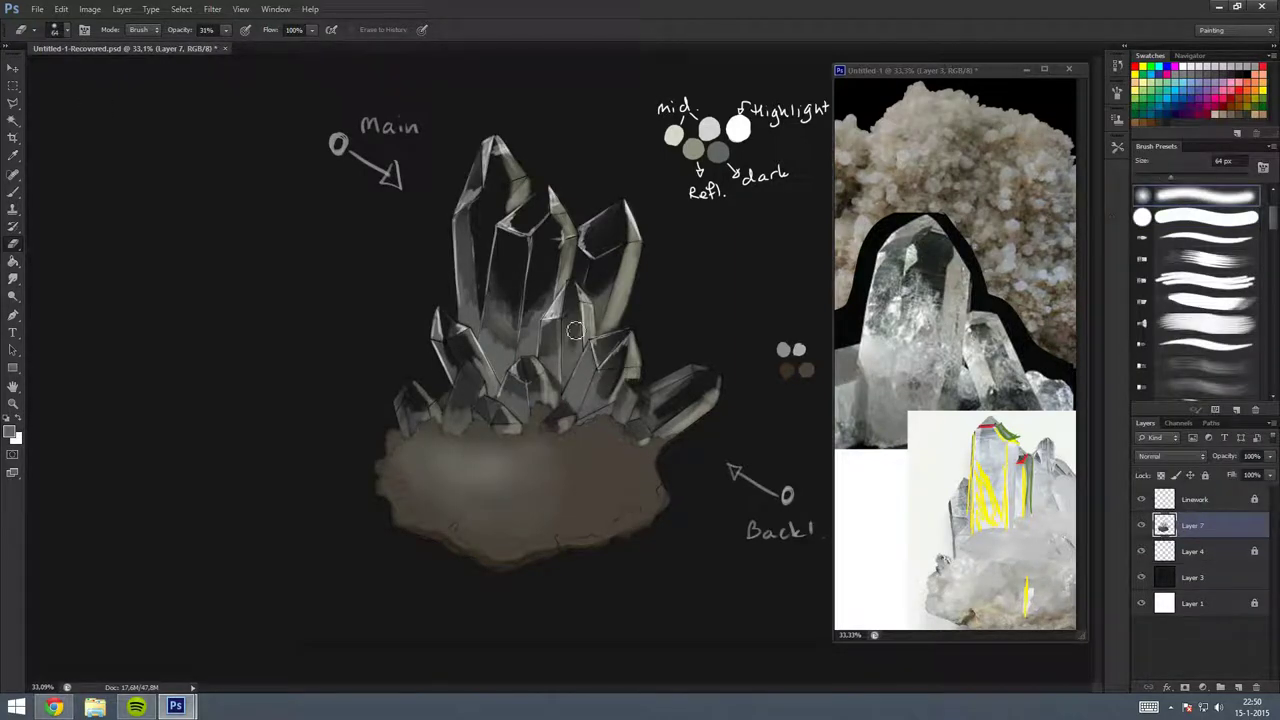
pyautogui.moveTo(497, 297)
pyautogui.mouseDown()
pyautogui.moveTo(474, 232)
pyautogui.moveTo(465, 270)
pyautogui.mouseUp()
pyautogui.moveTo(598, 262); pyautogui.dragTo(610, 295)
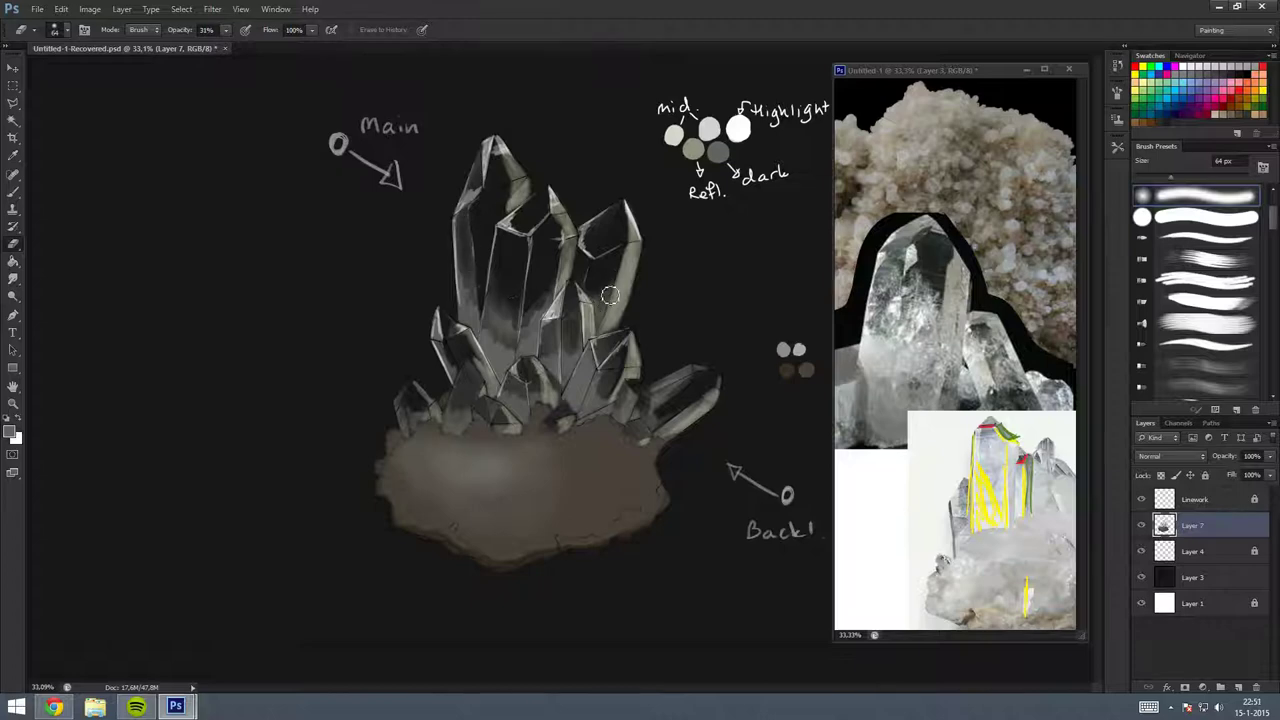
# Smudge the dark shading down over the lighter grey on the main crystal.
pyautogui.press('r')
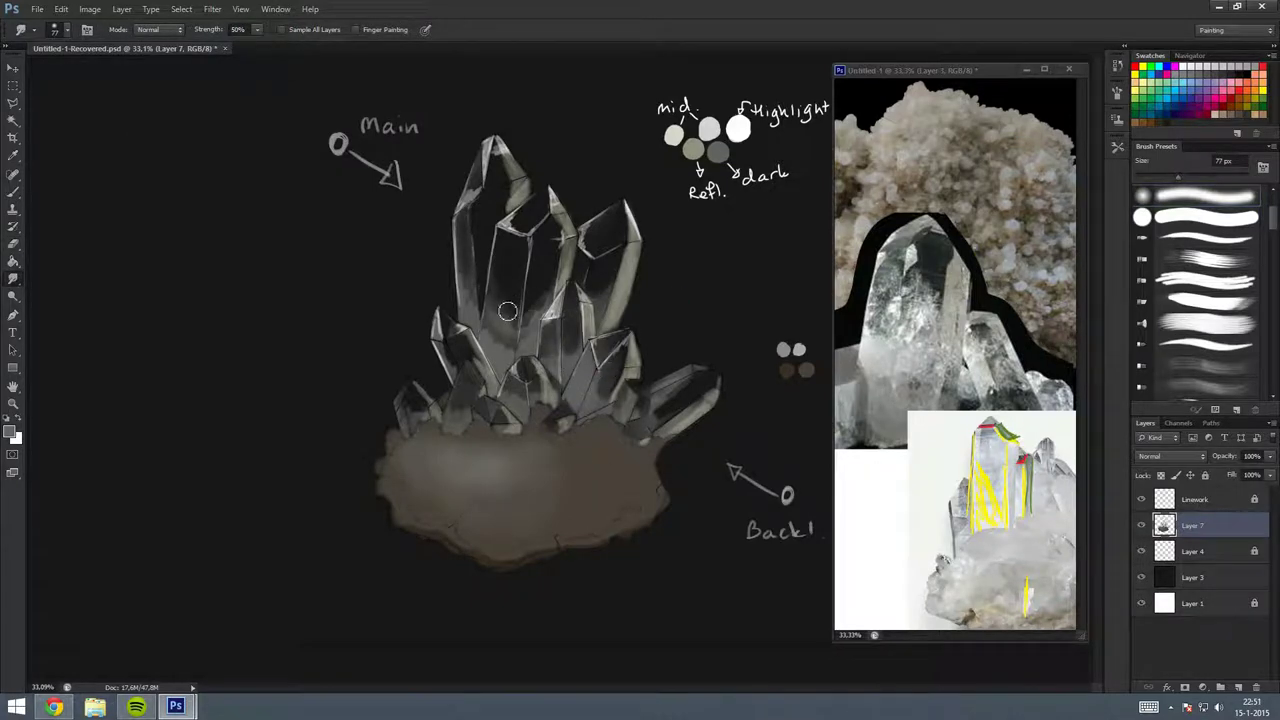
pyautogui.moveTo(507, 311)
pyautogui.mouseDown()
pyautogui.moveTo(491, 329)
pyautogui.moveTo(513, 318)
pyautogui.mouseUp()
pyautogui.scroll(3, 556, 316)
pyautogui.click(55, 29)
pyautogui.moveTo(478, 397)
pyautogui.mouseDown()
pyautogui.moveTo(563, 300)
pyautogui.moveTo(465, 378)
pyautogui.mouseUp()
pyautogui.hscroll(5, 550, 125)
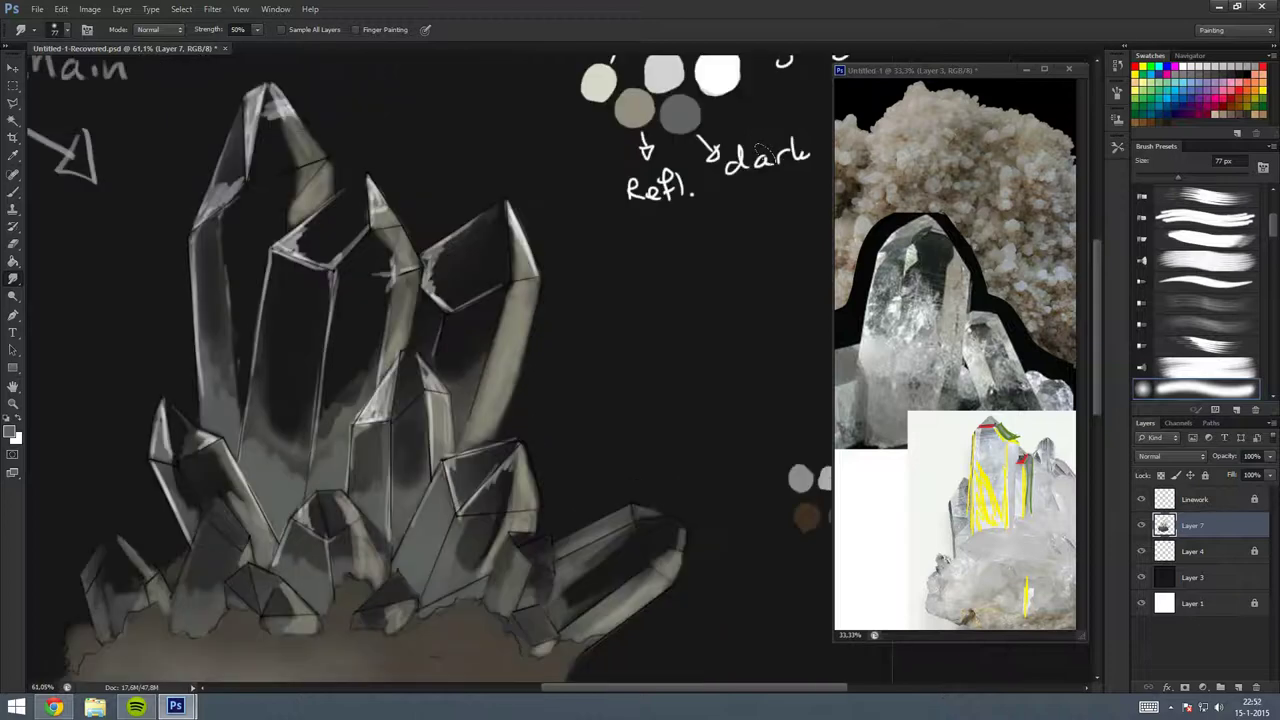
pyautogui.press('b')
pyautogui.scroll(3, 493, 338)
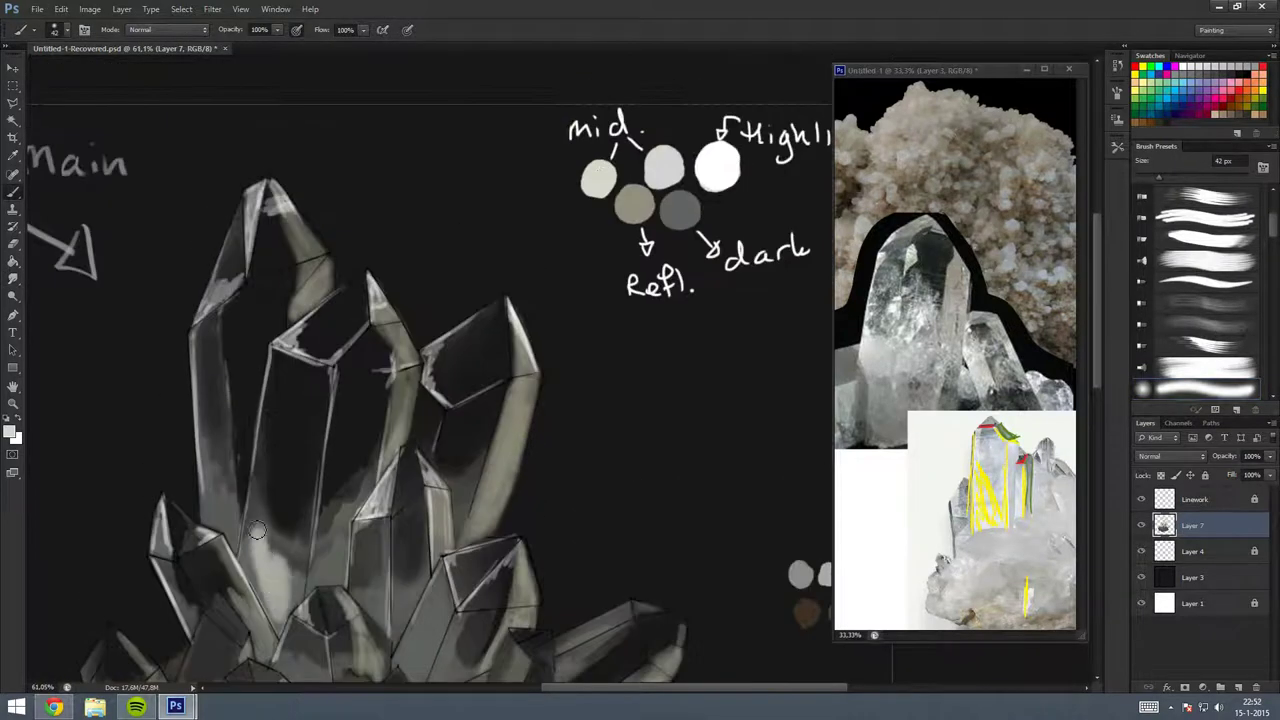
# Paint soft light grey haze into the lower left and central crystals with a soft round brush.
pyautogui.moveTo(250, 529); pyautogui.dragTo(260, 535)
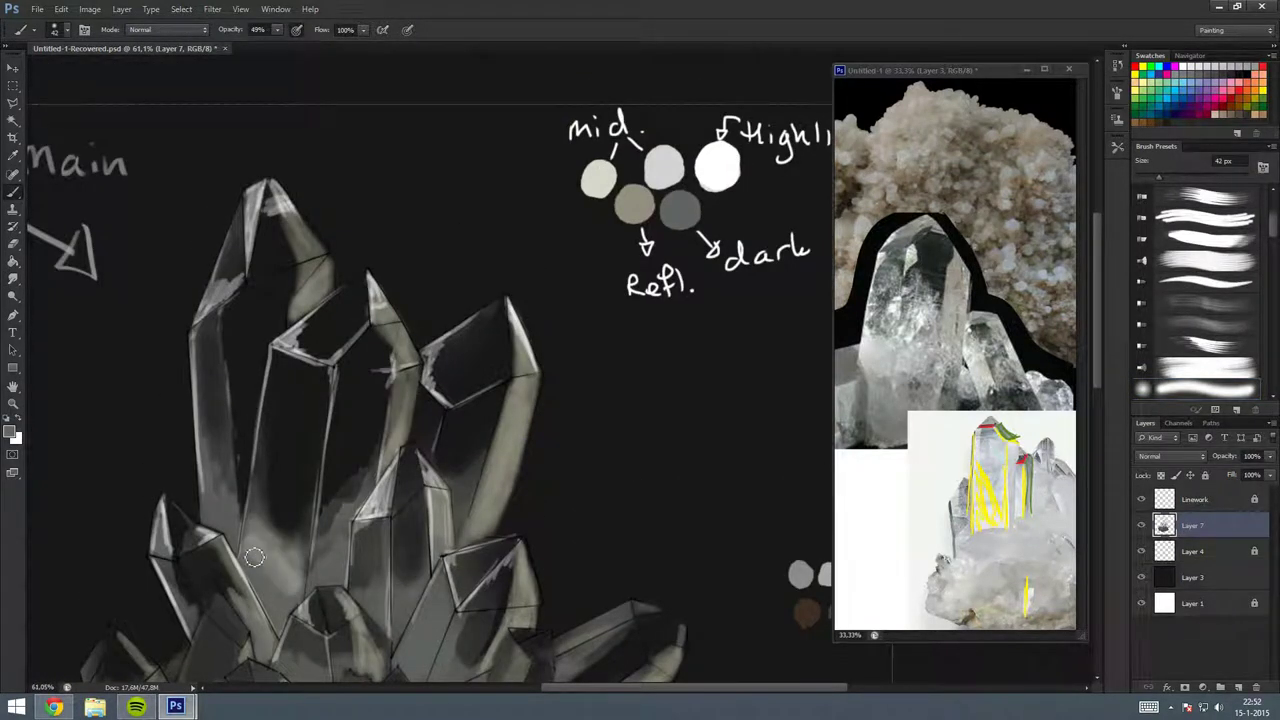
pyautogui.moveTo(300, 527); pyautogui.dragTo(265, 558)
pyautogui.scroll(-3, 354, 480)
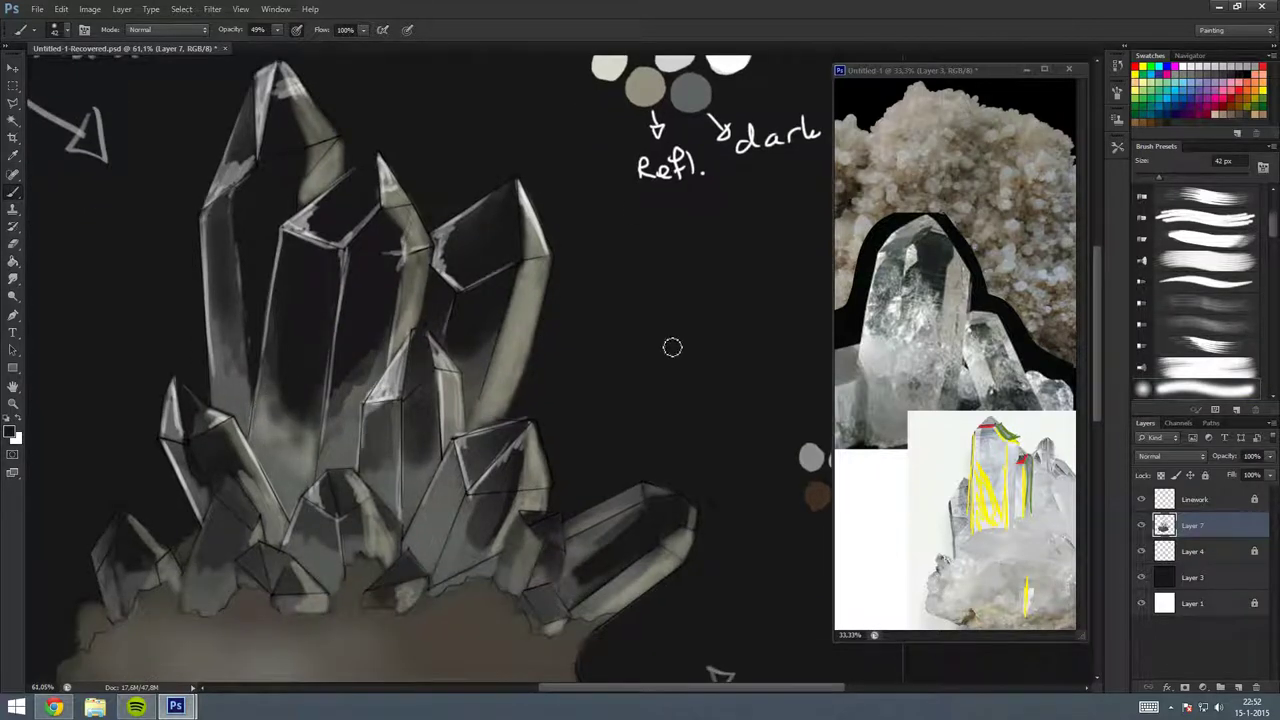
pyautogui.press('.')
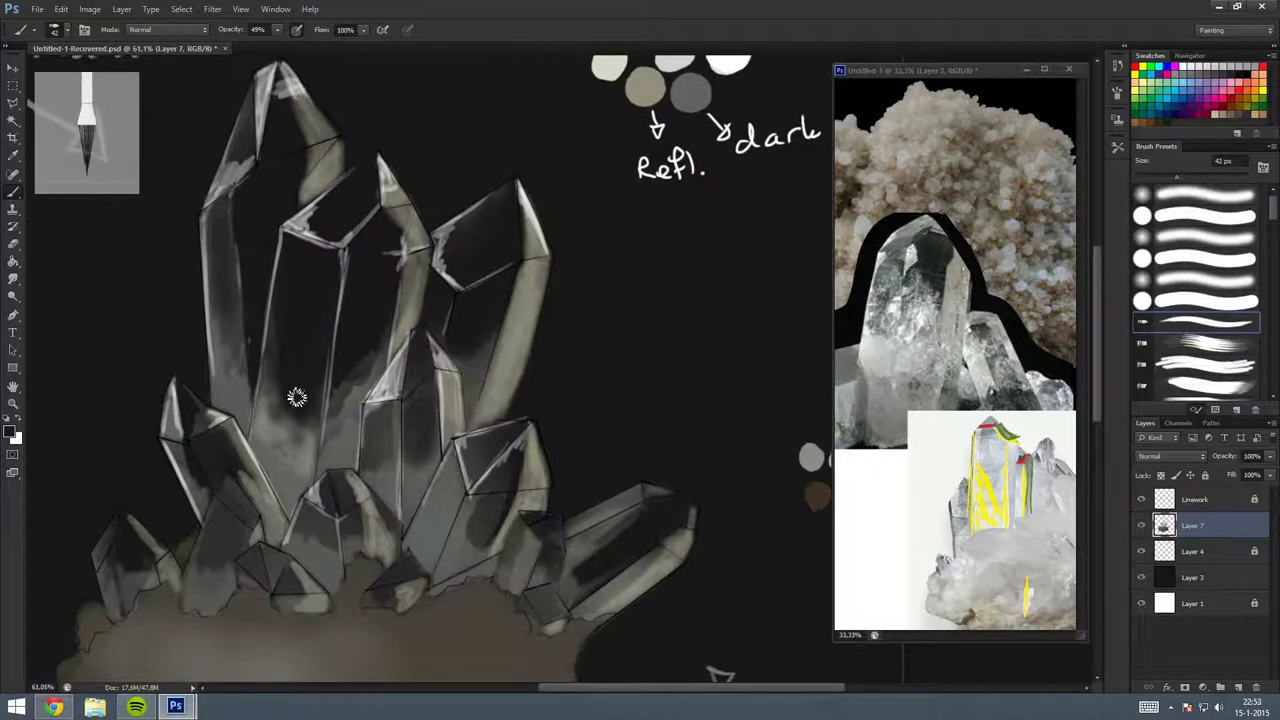
pyautogui.click(1200, 237)
pyautogui.click(235, 380)
pyautogui.moveTo(239, 389)
pyautogui.mouseDown()
pyautogui.moveTo(232, 410)
pyautogui.moveTo(226, 326)
pyautogui.mouseUp()
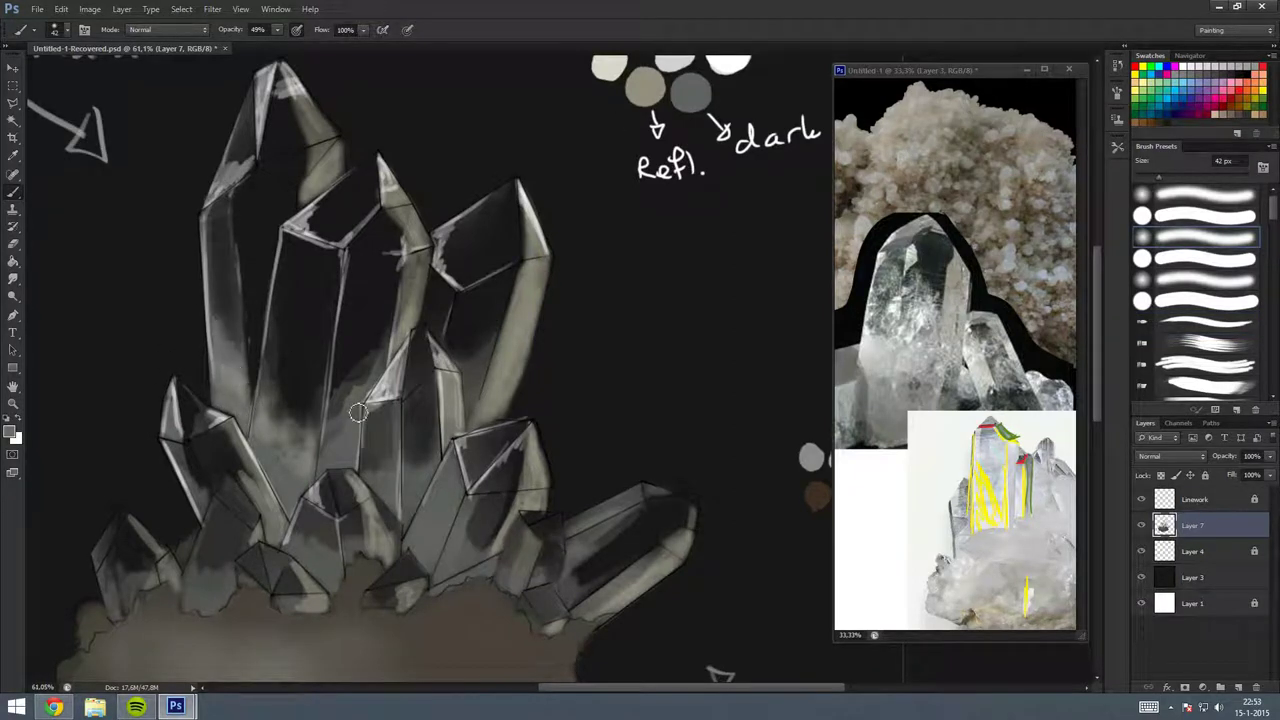
pyautogui.moveTo(344, 418)
pyautogui.mouseDown()
pyautogui.moveTo(366, 371)
pyautogui.moveTo(349, 371)
pyautogui.moveTo(335, 423)
pyautogui.moveTo(362, 372)
pyautogui.mouseUp()
pyautogui.moveTo(345, 450)
pyautogui.mouseDown()
pyautogui.moveTo(272, 382)
pyautogui.moveTo(304, 455)
pyautogui.mouseUp()
pyautogui.moveTo(232, 340); pyautogui.dragTo(228, 393)
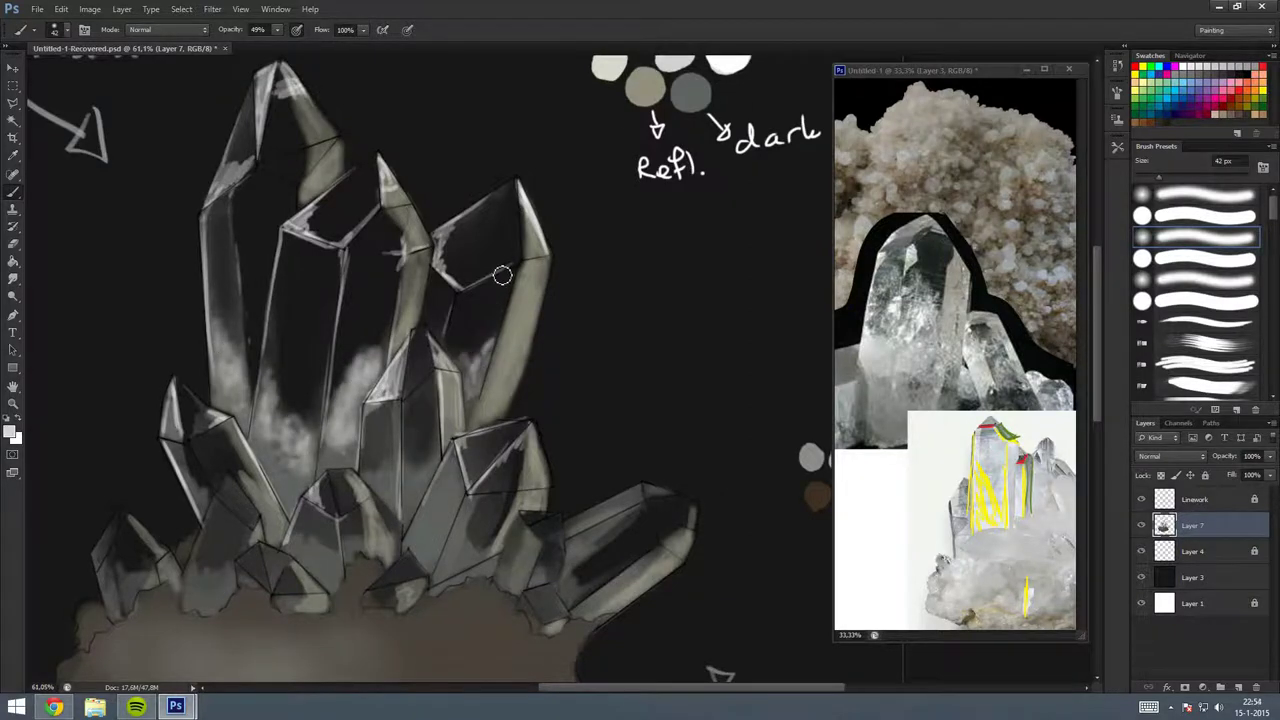
# Enlarge the brush to 80 px and paint soft light glow over the central and right crystals.
pyautogui.scroll(-2, 471, 300)
pyautogui.press(']')
pyautogui.press(']')
pyautogui.press(']')
pyautogui.moveTo(515, 350); pyautogui.dragTo(485, 270)
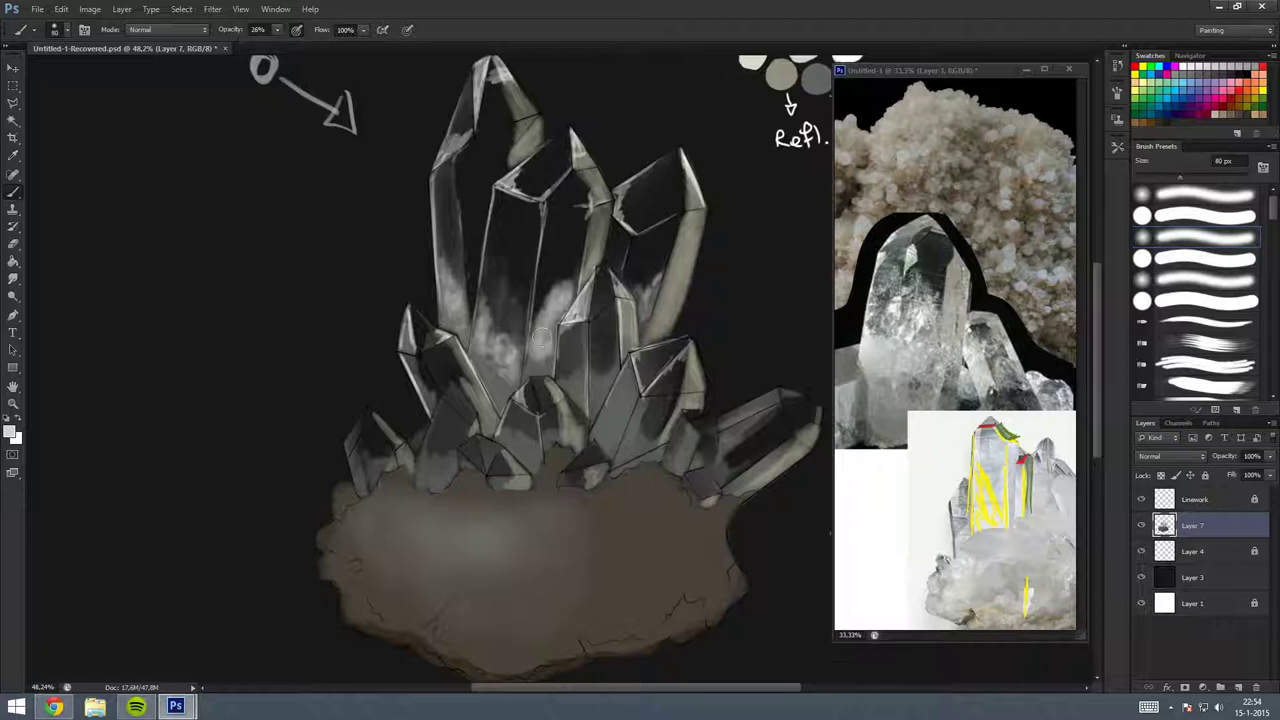
pyautogui.moveTo(540, 320); pyautogui.dragTo(590, 260)
pyautogui.moveTo(635, 300); pyautogui.dragTo(665, 272)
pyautogui.moveTo(514, 332); pyautogui.dragTo(490, 262)
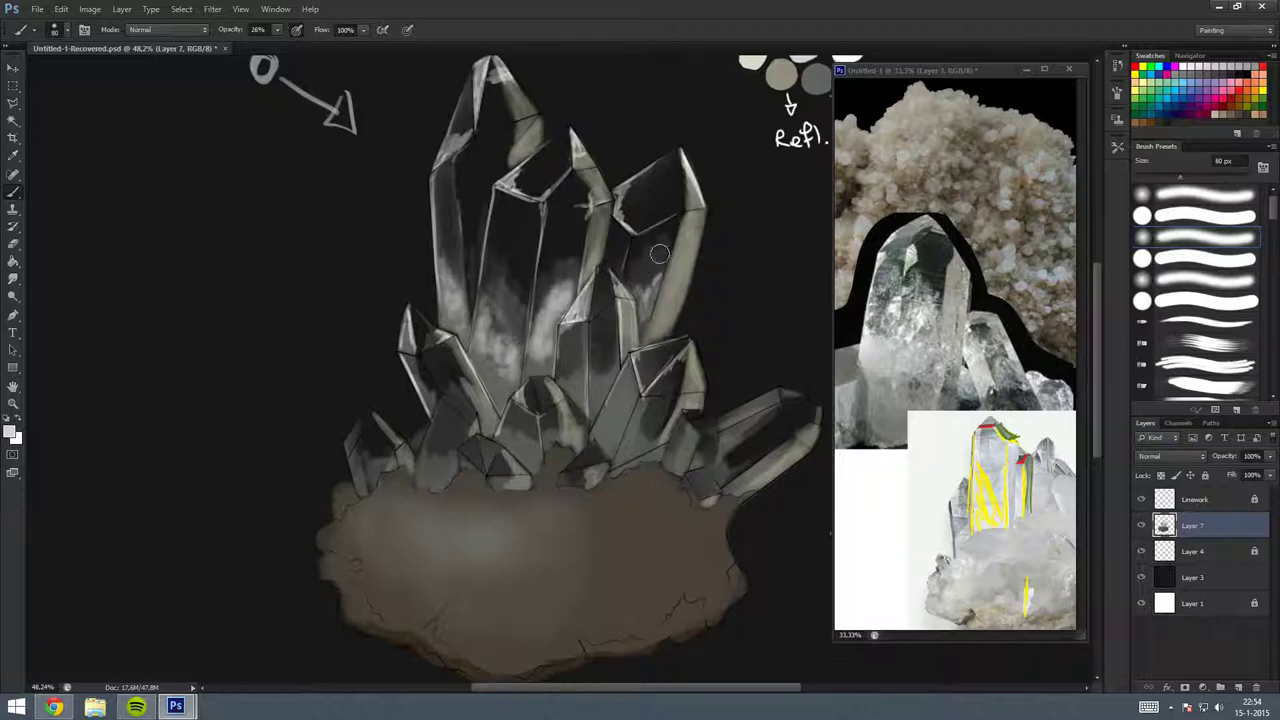
pyautogui.moveTo(643, 279); pyautogui.dragTo(655, 325)
pyautogui.scroll(-5, 657, 329)
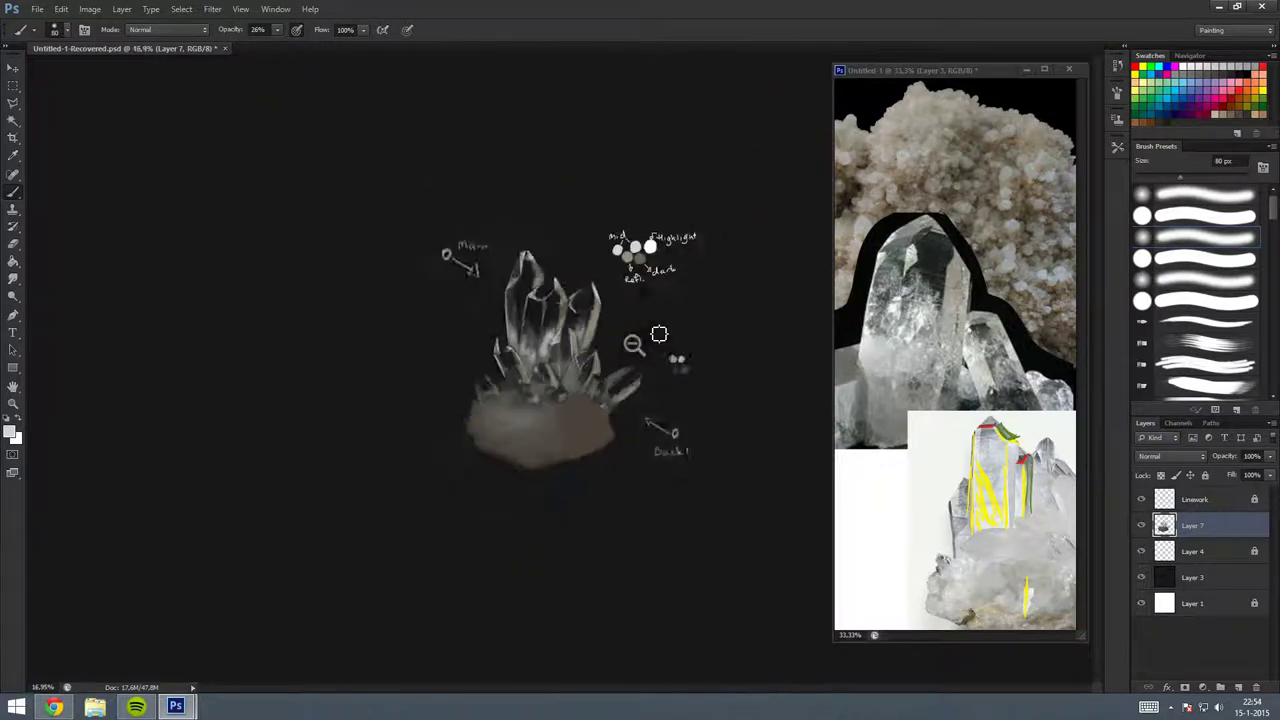
# Set the brush to 48% opacity and 51 px, then lighten the lower-right crystals.
pyautogui.scroll(5, 634, 346)
pyautogui.moveTo(578, 273); pyautogui.dragTo(560, 290)
pyautogui.press('4')
pyautogui.press('8')
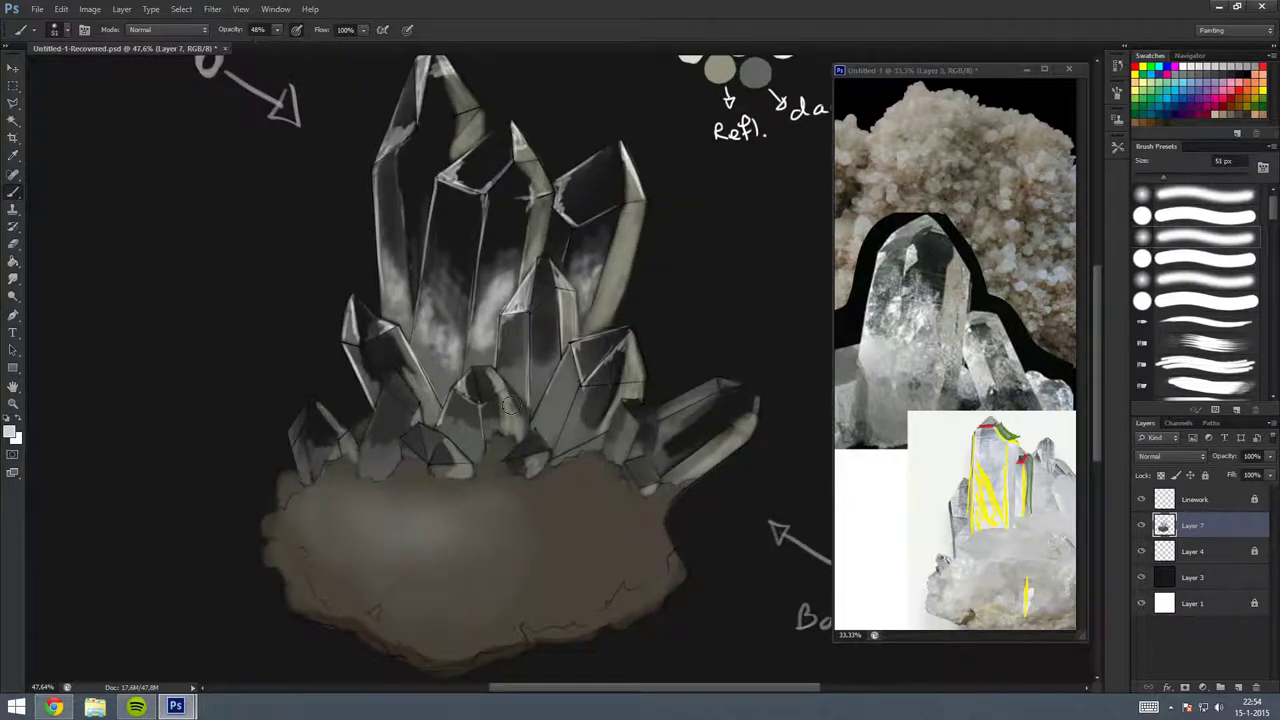
pyautogui.moveTo(544, 428); pyautogui.dragTo(577, 418)
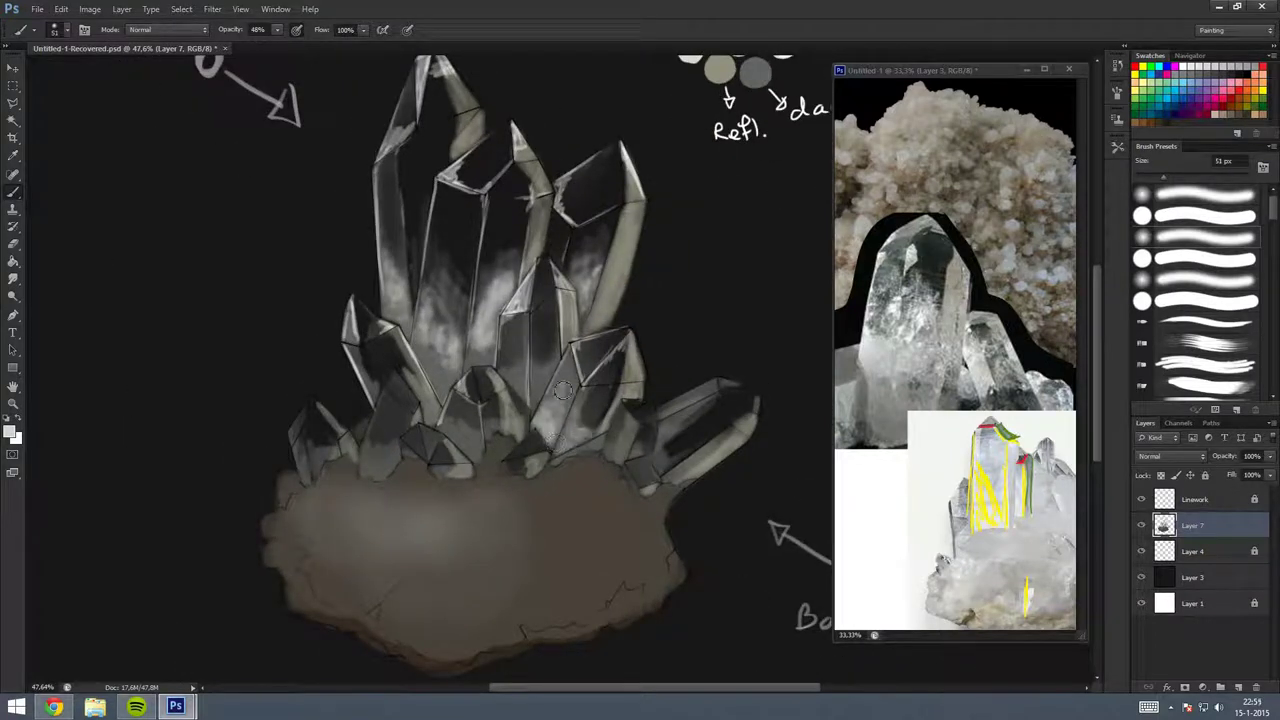
pyautogui.moveTo(671, 411)
pyautogui.mouseDown()
pyautogui.moveTo(666, 437)
pyautogui.moveTo(734, 391)
pyautogui.mouseUp()
pyautogui.moveTo(668, 440)
pyautogui.mouseDown()
pyautogui.moveTo(668, 475)
pyautogui.moveTo(741, 405)
pyautogui.mouseUp()
# Lighten the small crystals along the rock base.
pyautogui.moveTo(383, 471)
pyautogui.mouseDown()
pyautogui.moveTo(381, 432)
pyautogui.moveTo(305, 470)
pyautogui.mouseUp()
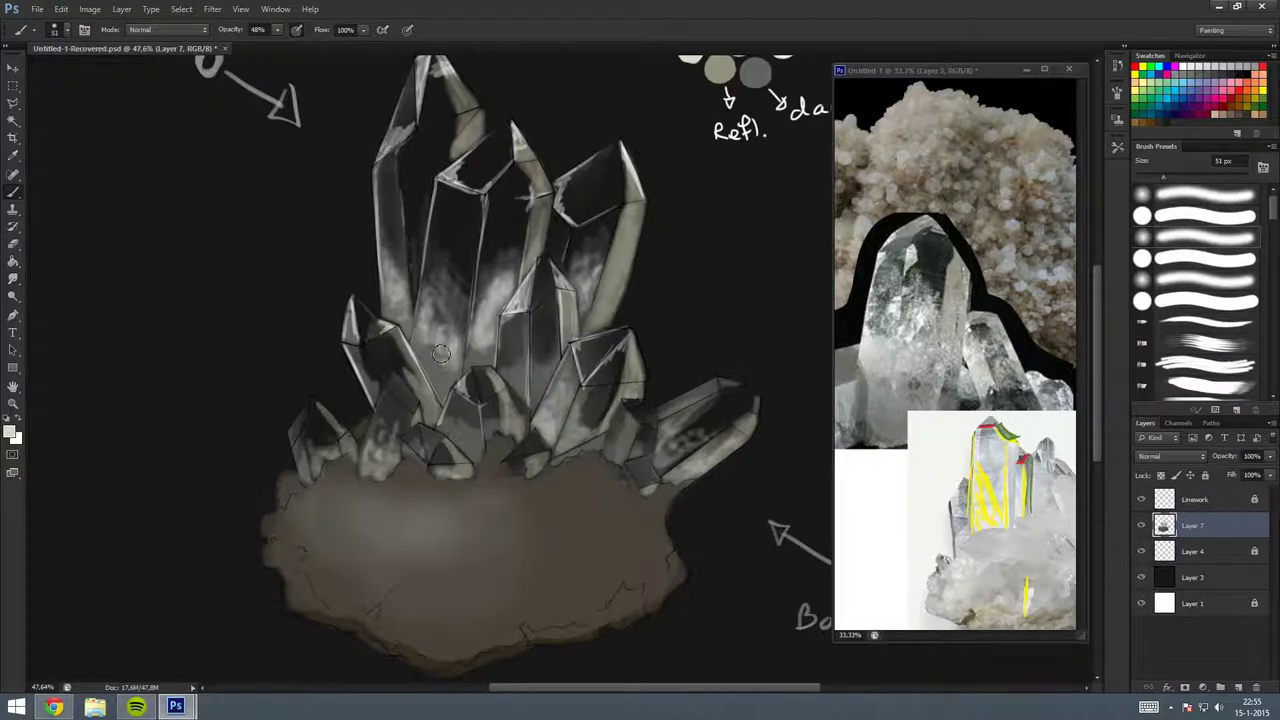
pyautogui.moveTo(409, 419)
pyautogui.mouseDown()
pyautogui.moveTo(385, 450)
pyautogui.moveTo(398, 388)
pyautogui.mouseUp()
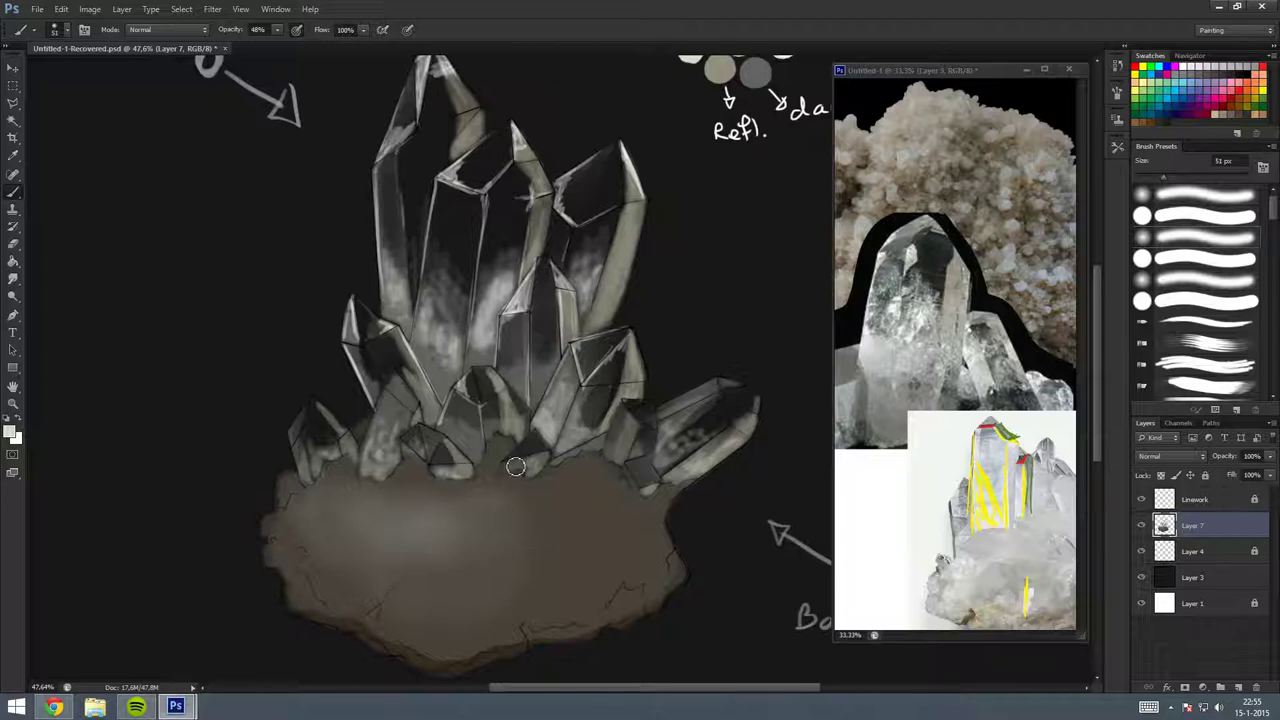
pyautogui.moveTo(440, 470); pyautogui.dragTo(420, 440)
pyautogui.moveTo(535, 450); pyautogui.dragTo(515, 462)
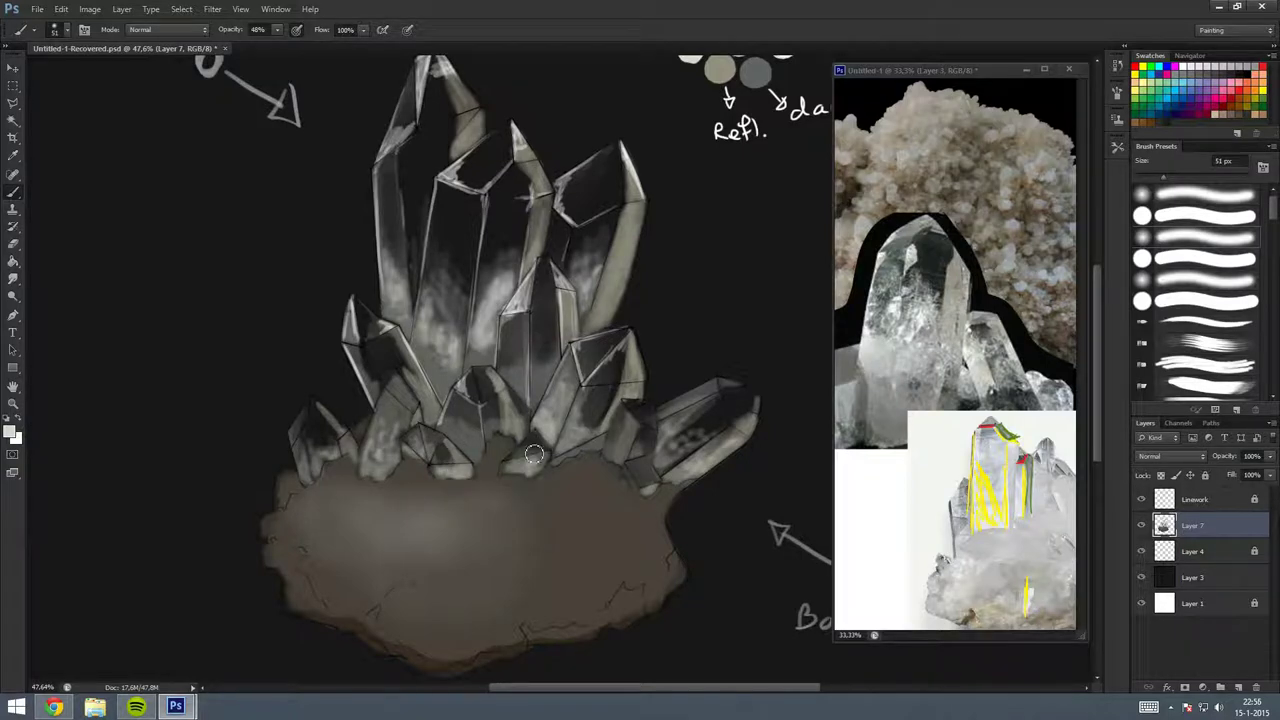
pyautogui.moveTo(630, 470)
pyautogui.mouseDown()
pyautogui.moveTo(645, 485)
pyautogui.moveTo(640, 455)
pyautogui.moveTo(619, 455)
pyautogui.moveTo(643, 455)
pyautogui.mouseUp()
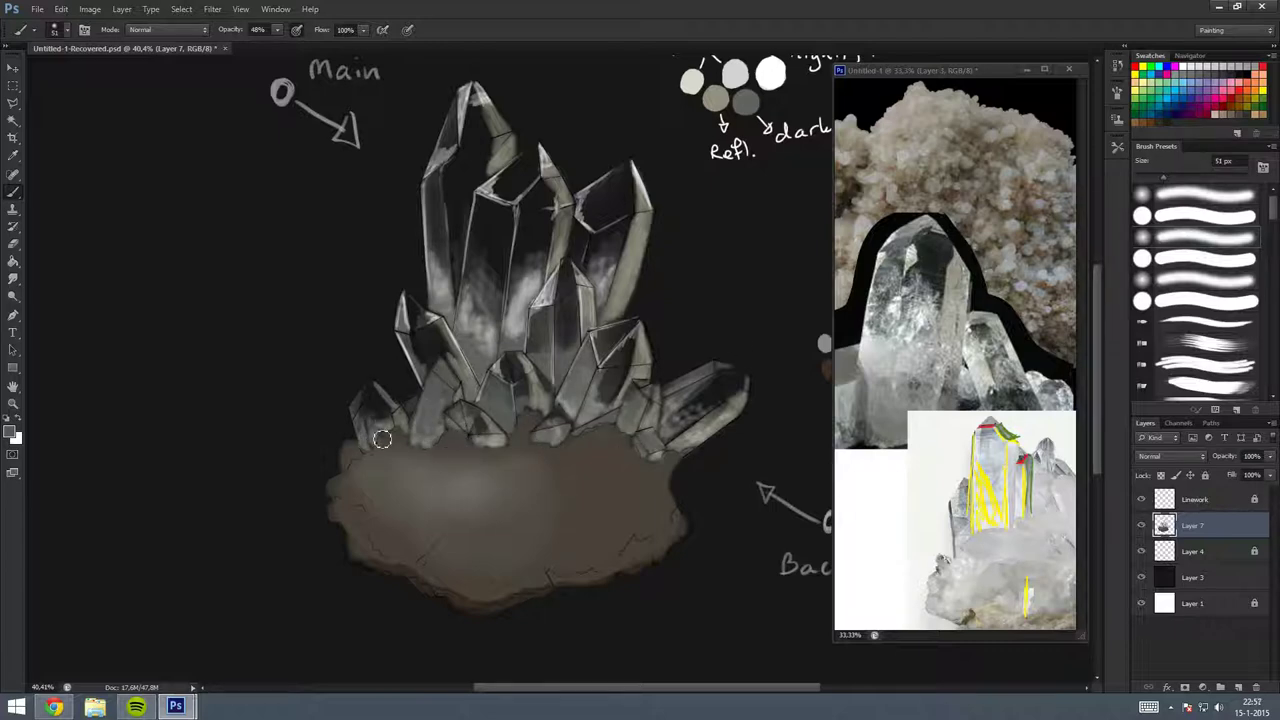
# Lower the brush opacity to 26% and brighten the tall left crystal.
pyautogui.moveTo(278, 33); pyautogui.dragTo(260, 45)
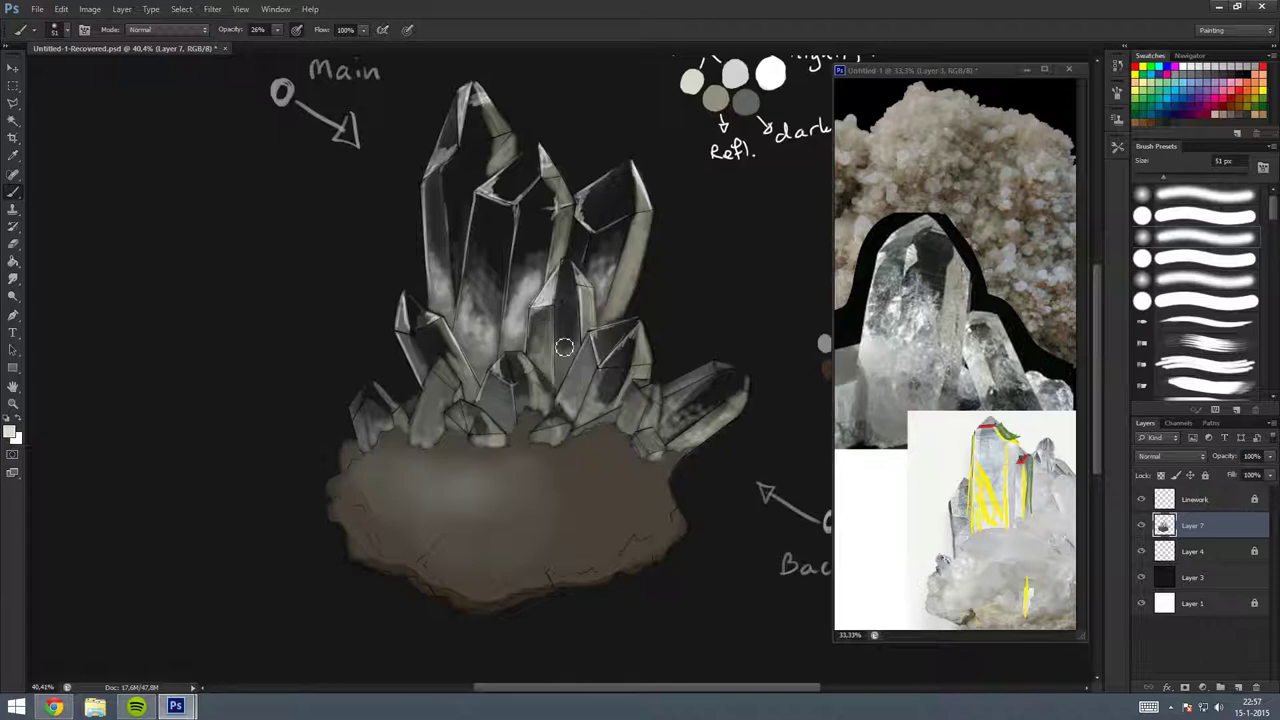
pyautogui.moveTo(458, 300); pyautogui.dragTo(449, 235)
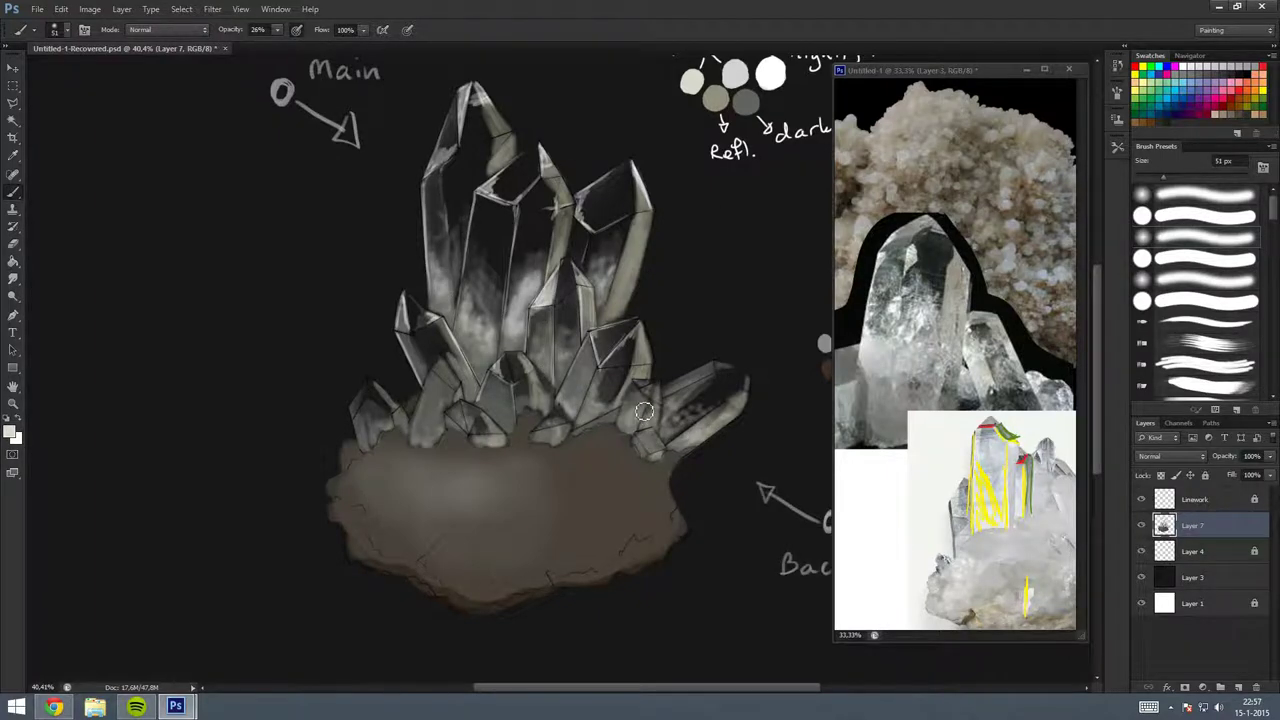
pyautogui.scroll(-3, 460, 385)
pyautogui.moveTo(460, 385); pyautogui.dragTo(437, 406)
pyautogui.scroll(4, 458, 391)
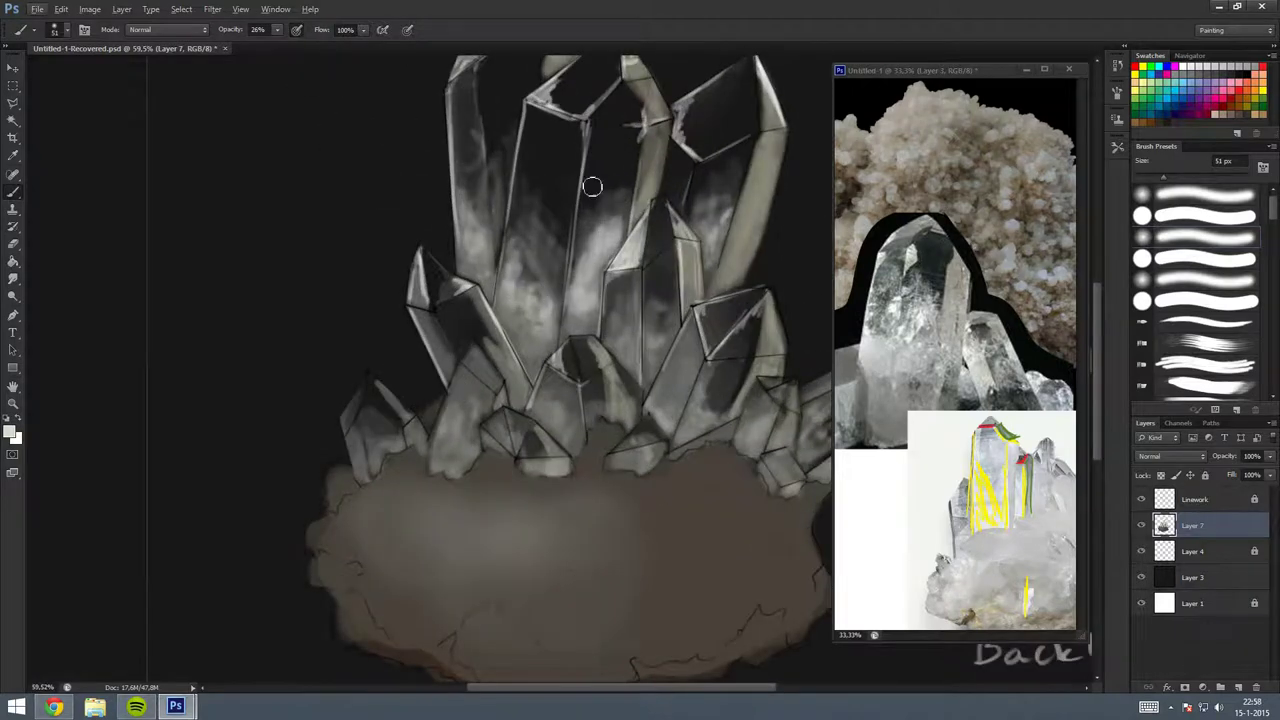
pyautogui.moveTo(592, 186); pyautogui.dragTo(325, 193)
pyautogui.press('.')
# Repaint the top and right crystal faces in lighter beige with a 22 px brush at 100%.
pyautogui.click(1232, 217)
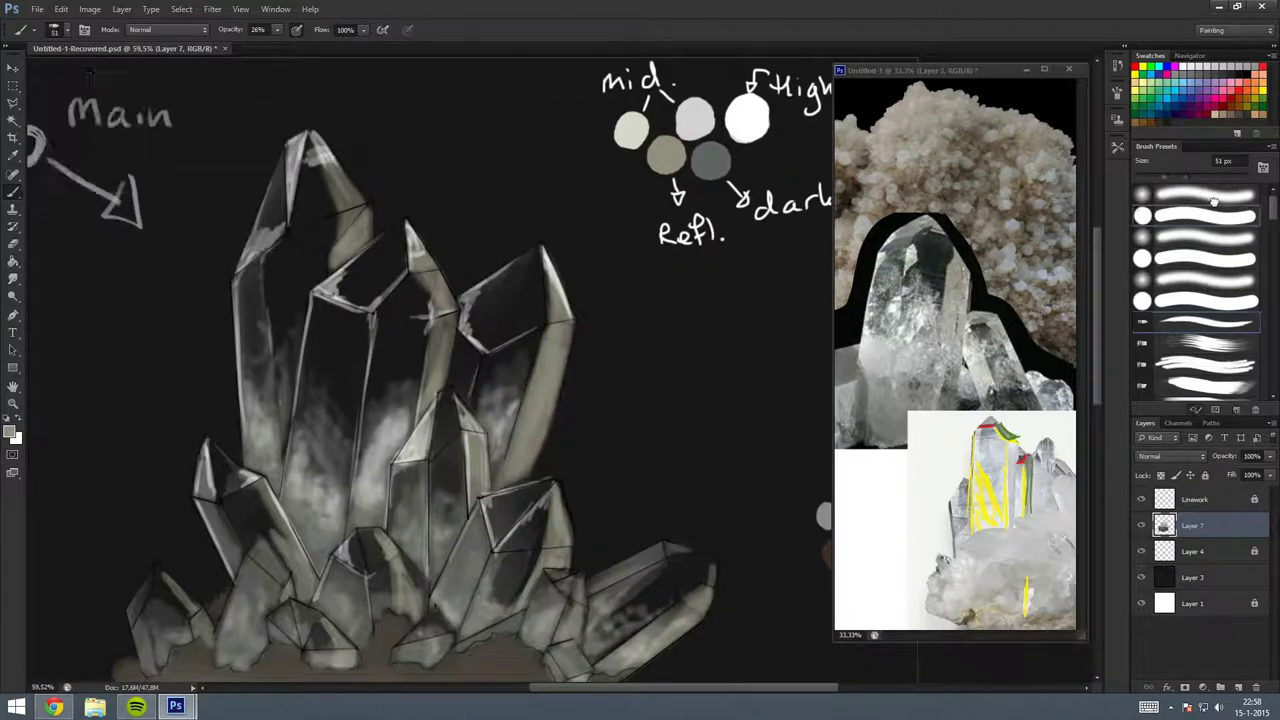
pyautogui.press('0')
pyautogui.moveTo(372, 233)
pyautogui.mouseDown()
pyautogui.moveTo(330, 150)
pyautogui.moveTo(336, 282)
pyautogui.moveTo(420, 270)
pyautogui.moveTo(448, 376)
pyautogui.mouseUp()
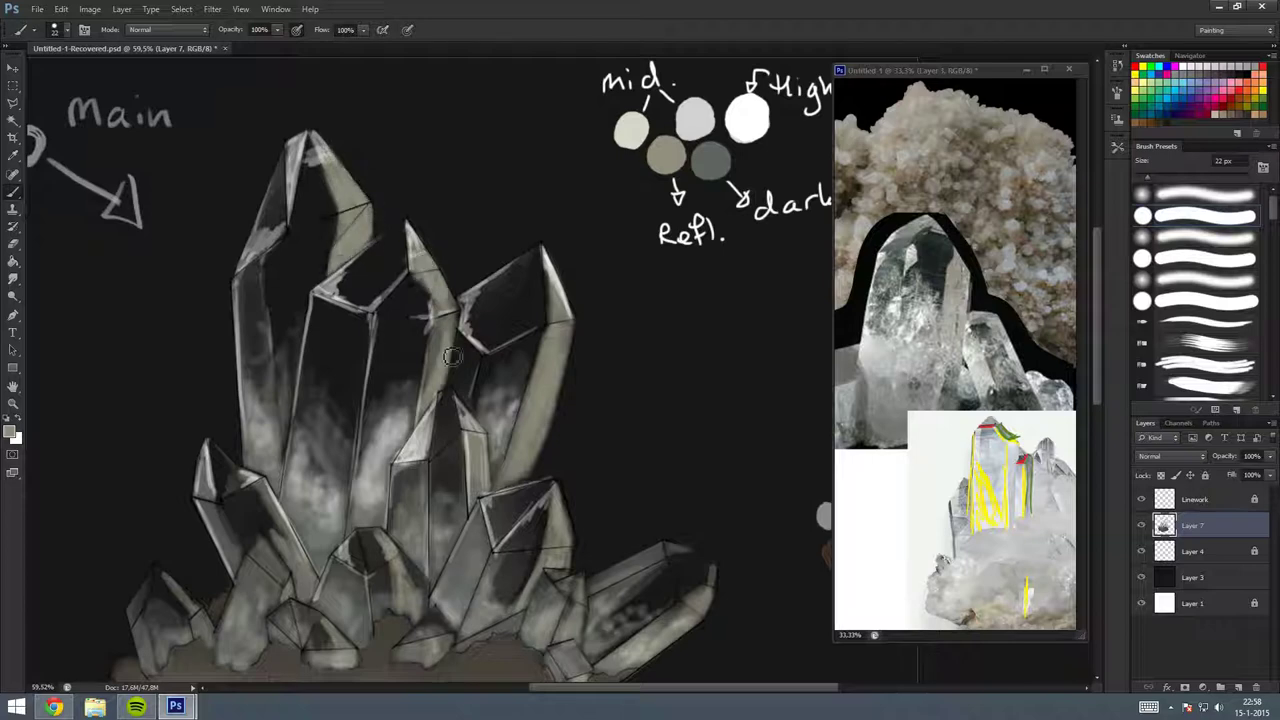
pyautogui.scroll(-3, 430, 300)
pyautogui.moveTo(505, 410)
pyautogui.mouseDown()
pyautogui.moveTo(531, 391)
pyautogui.moveTo(540, 360)
pyautogui.moveTo(560, 235)
pyautogui.moveTo(548, 178)
pyautogui.moveTo(540, 250)
pyautogui.mouseUp()
pyautogui.moveTo(400, 235); pyautogui.dragTo(435, 198)
pyautogui.scroll(-2, 437, 443)
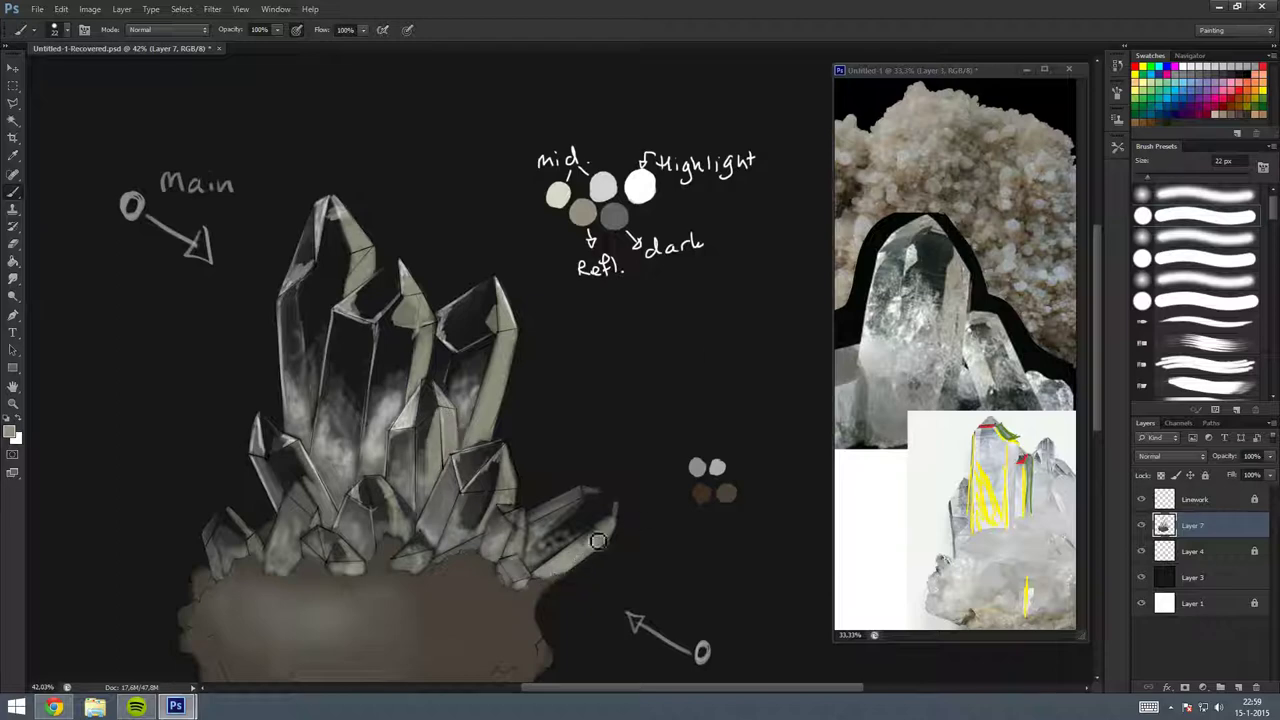
# Add highlights to crystal faces near the base and on the right.
pyautogui.moveTo(420, 523)
pyautogui.mouseDown()
pyautogui.moveTo(394, 491)
pyautogui.moveTo(387, 513)
pyautogui.mouseUp()
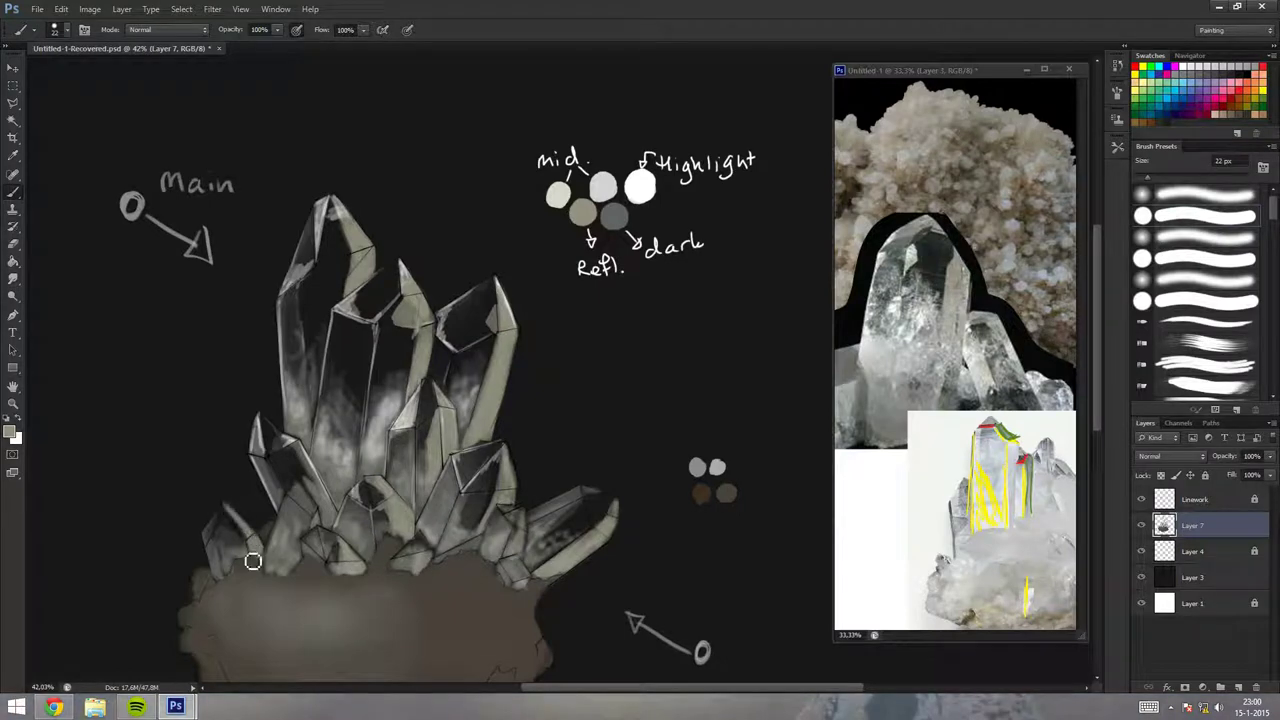
pyautogui.scroll(-3, 734, 428)
pyautogui.scroll(3, 694, 468)
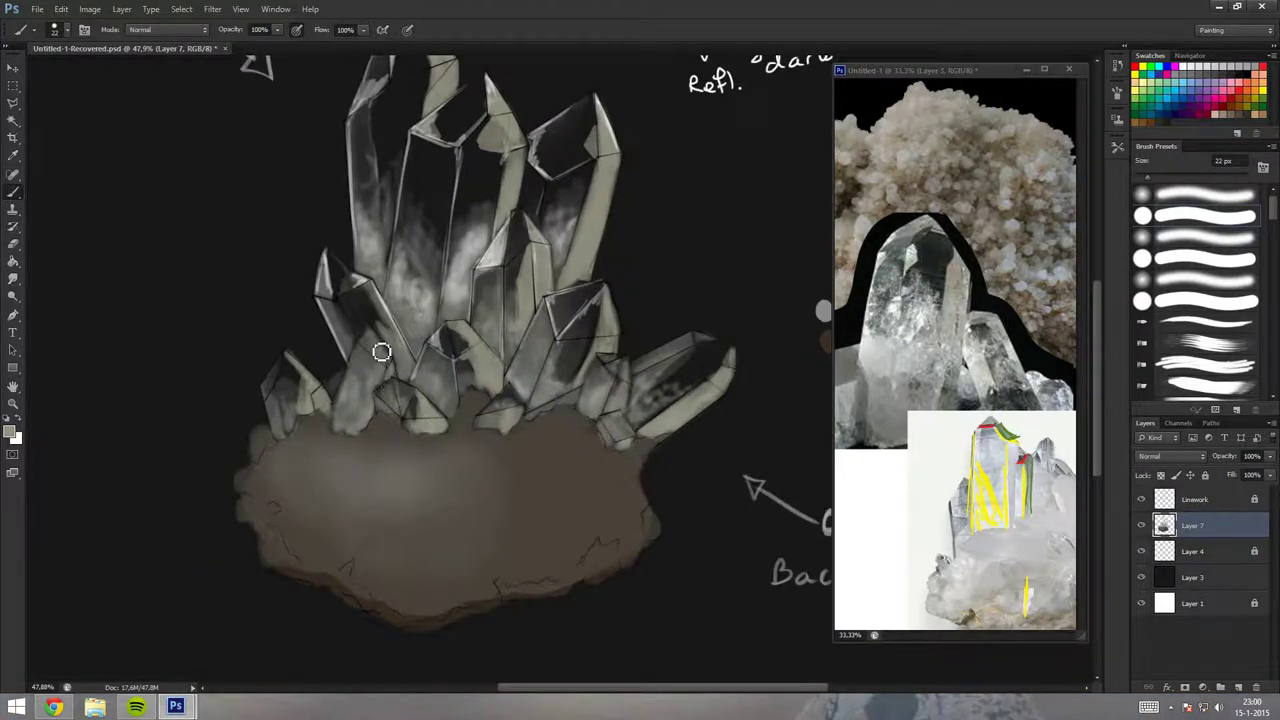
pyautogui.scroll(-2, 543, 437)
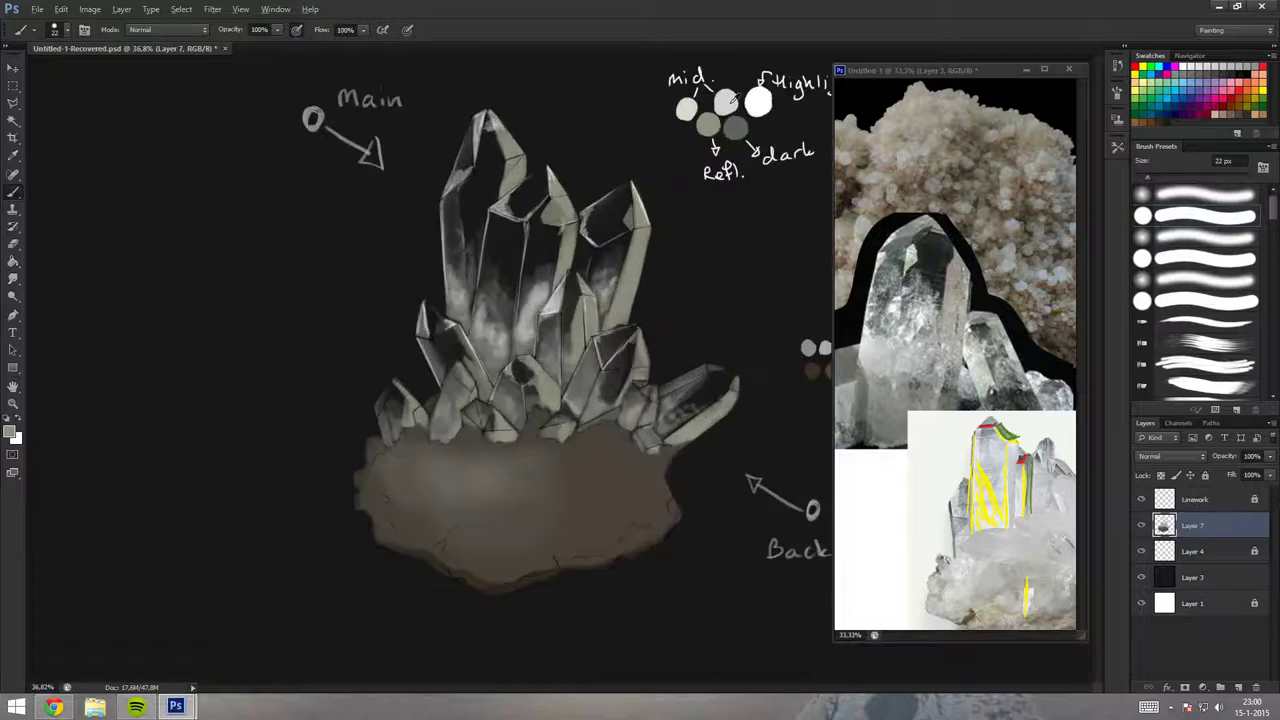
pyautogui.moveTo(561, 345); pyautogui.dragTo(573, 349)
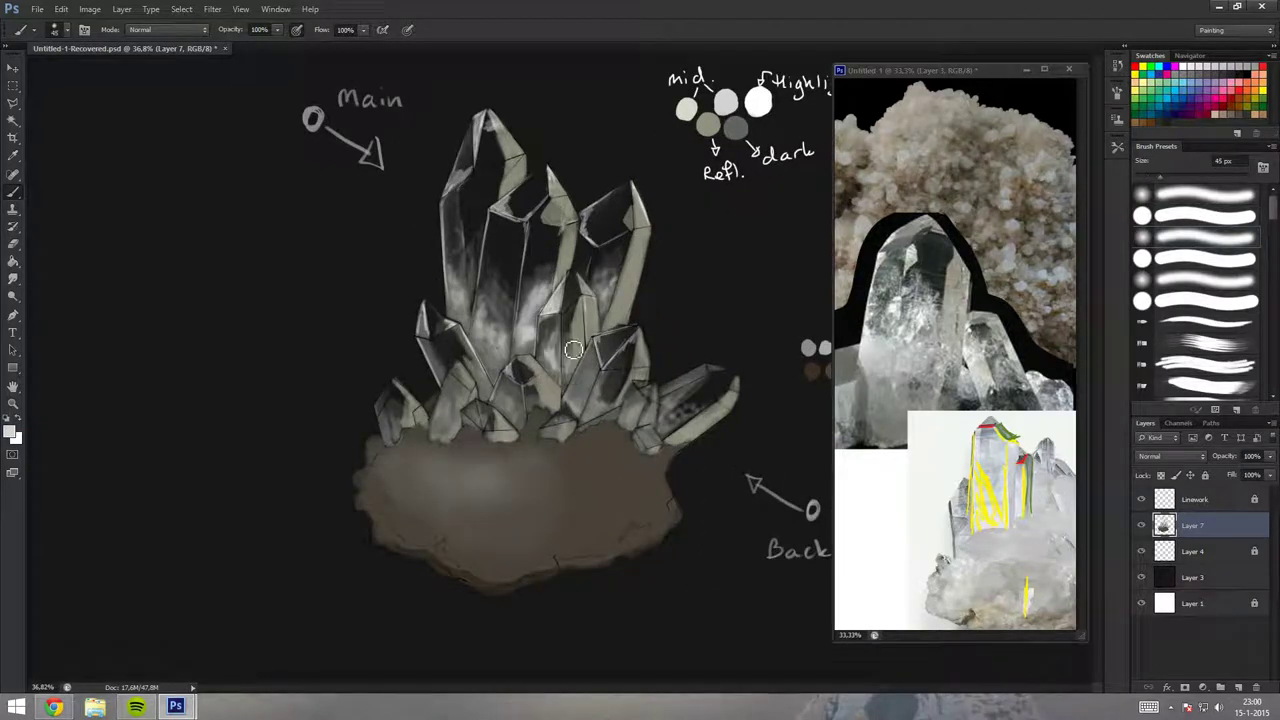
# Brighten the upper and right crystal faces with a textured brush preset.
pyautogui.click(1200, 343)
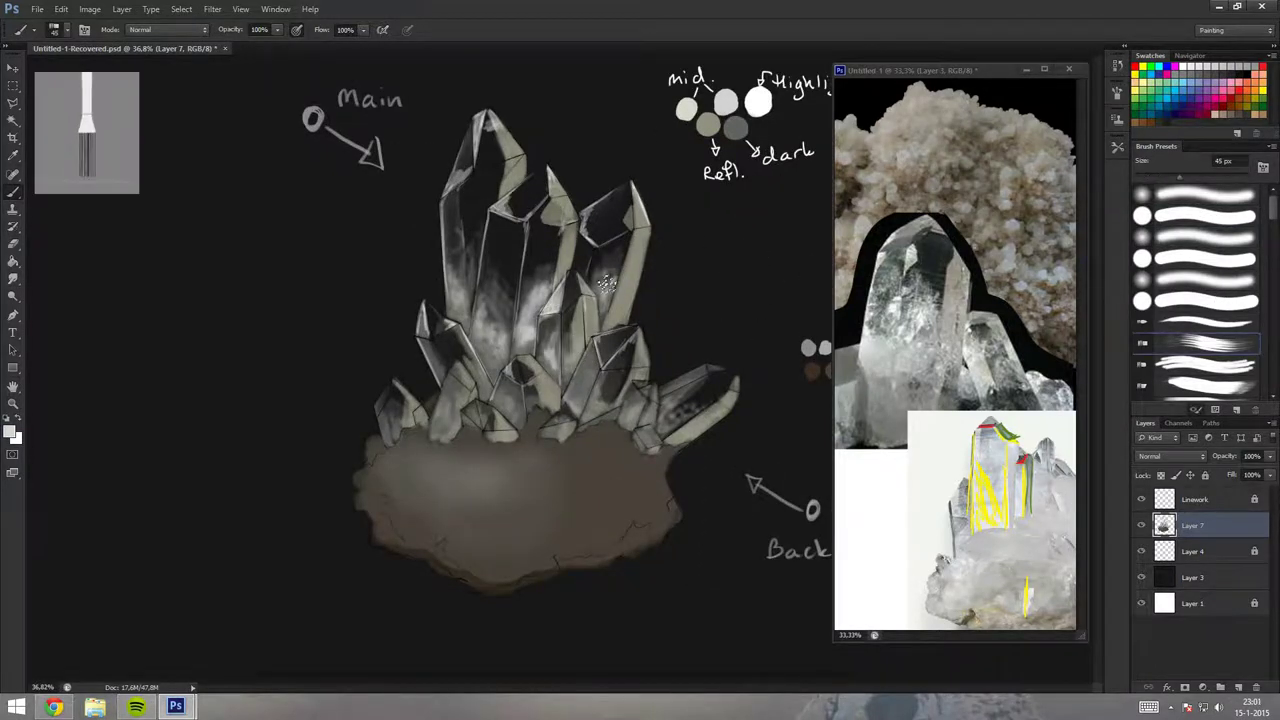
pyautogui.scroll(3, 580, 300)
pyautogui.moveTo(560, 275); pyautogui.dragTo(545, 258)
pyautogui.moveTo(640, 305); pyautogui.dragTo(612, 350)
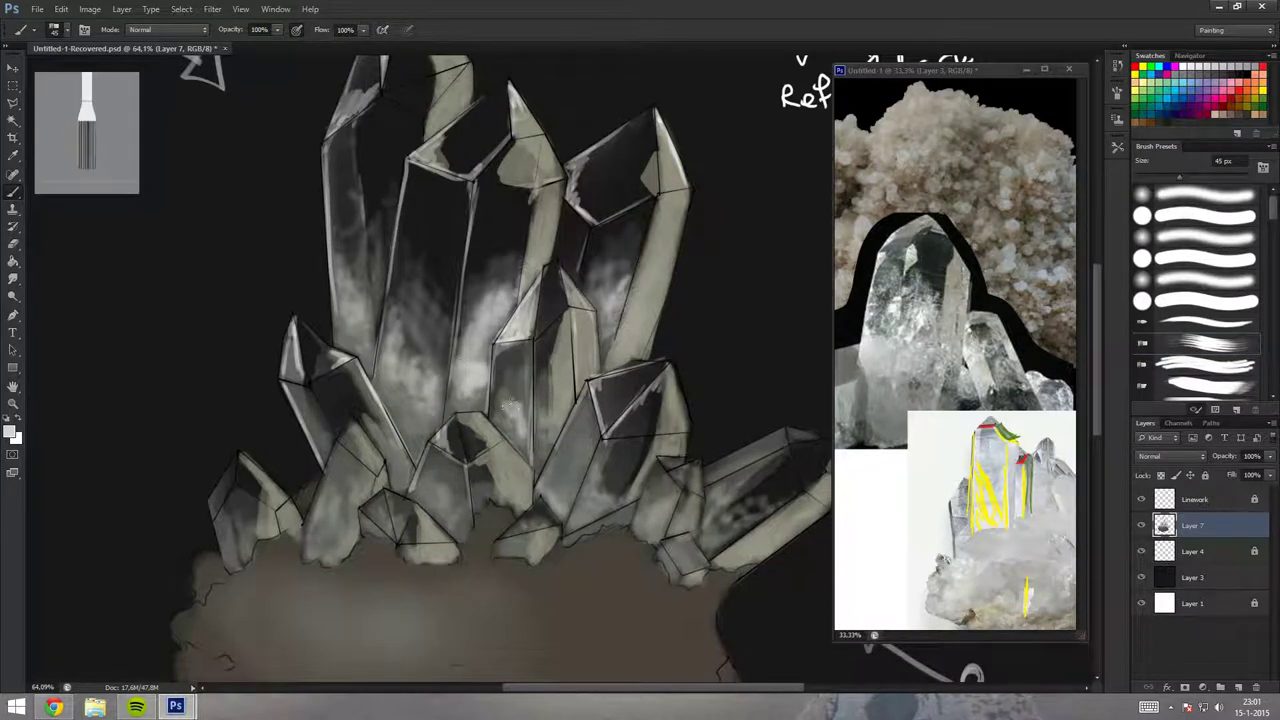
pyautogui.scroll(-3, 550, 410)
pyautogui.scroll(3, 530, 160)
pyautogui.moveTo(530, 160); pyautogui.dragTo(545, 163)
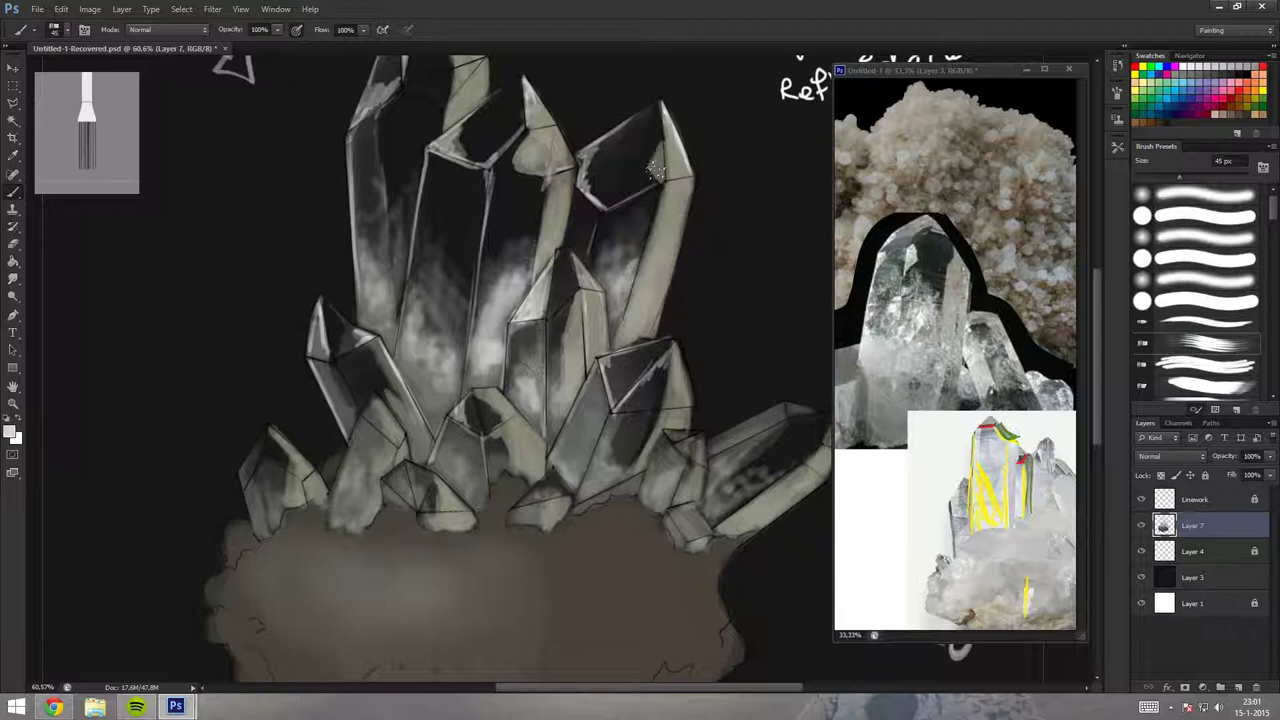
pyautogui.moveTo(675, 198); pyautogui.dragTo(665, 240)
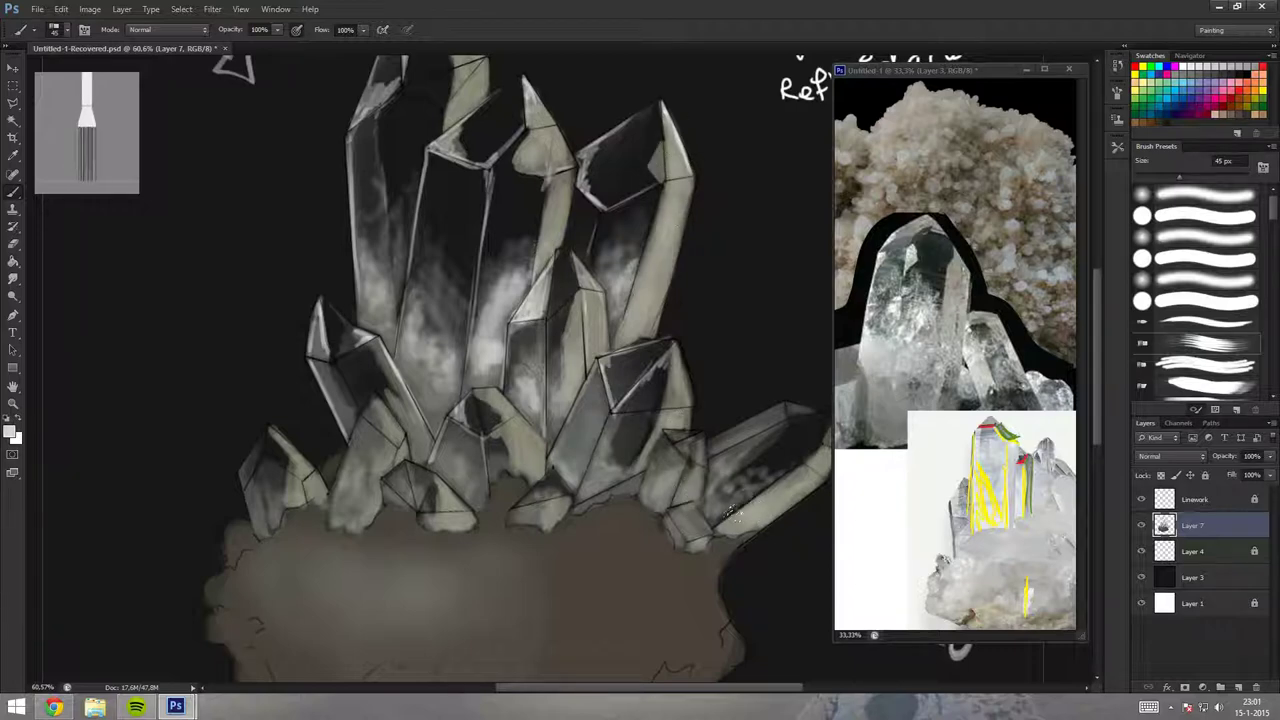
pyautogui.moveTo(388, 456); pyautogui.dragTo(362, 500)
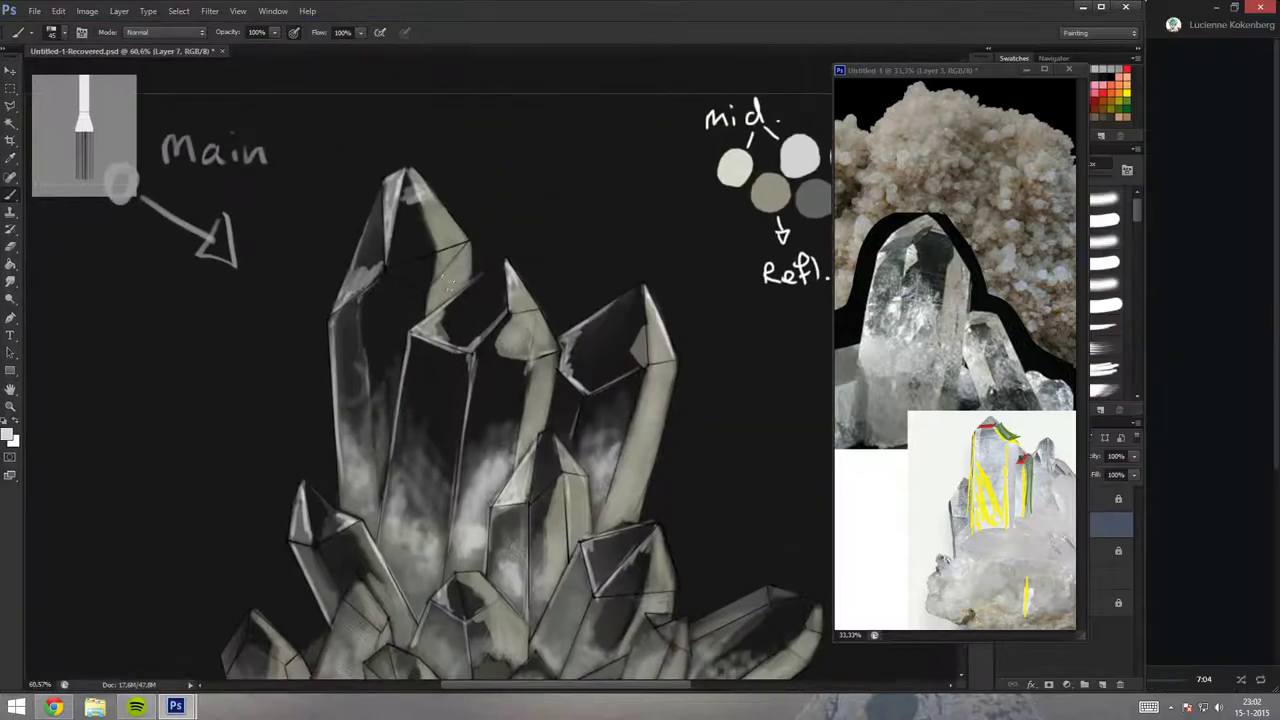
# Lighten the small lower crystals with white and darken the base of the right crystals.
pyautogui.scroll(-2, 445, 318)
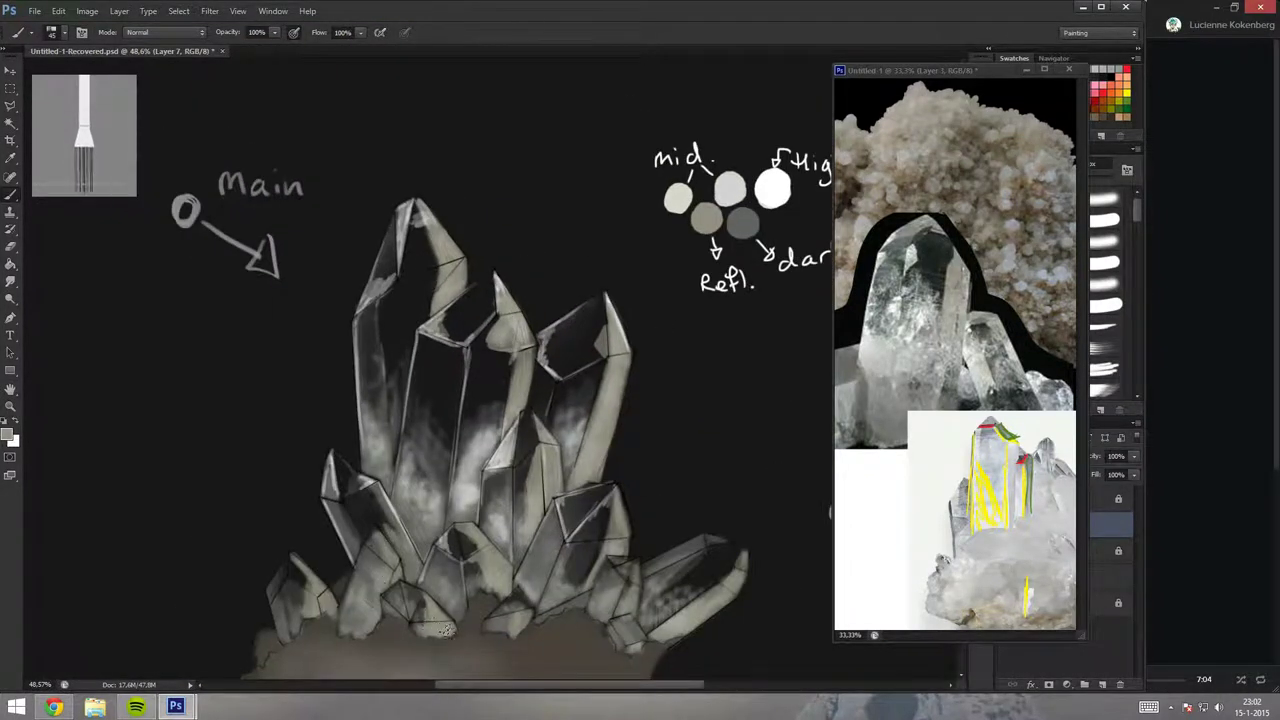
pyautogui.scroll(-6, 505, 300)
pyautogui.scroll(6, 500, 425)
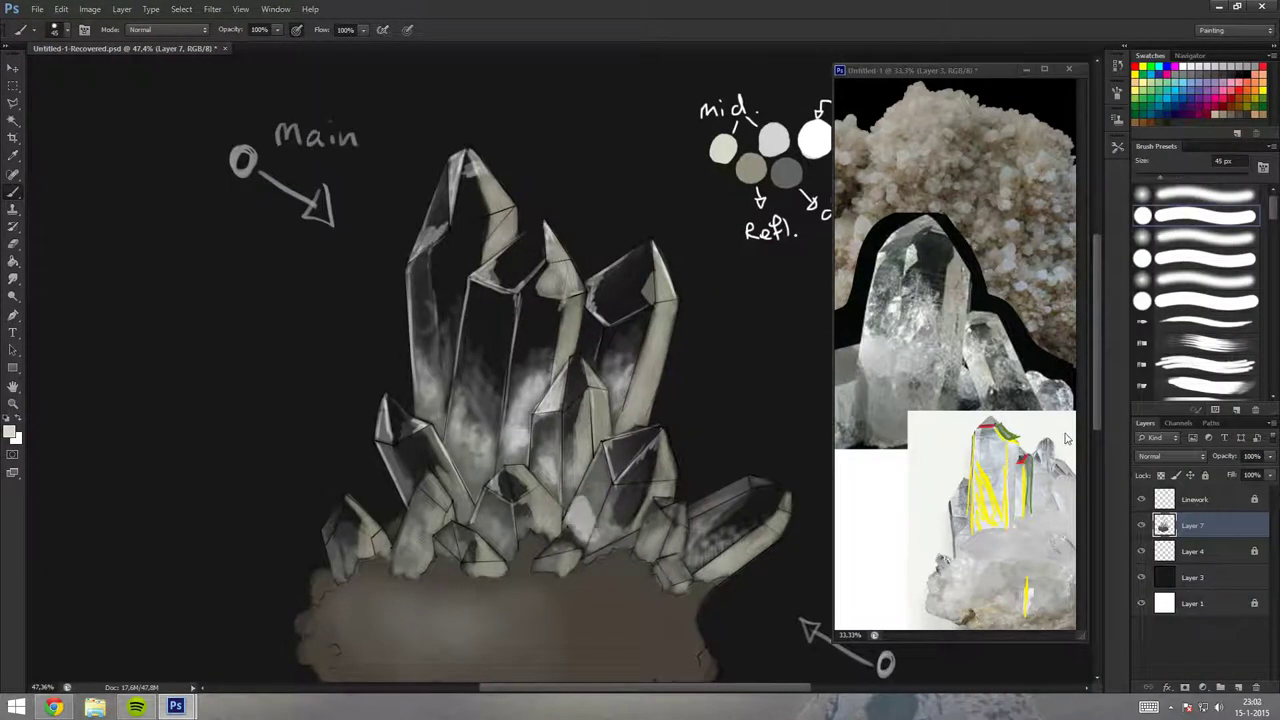
pyautogui.moveTo(652, 100); pyautogui.dragTo(662, 122)
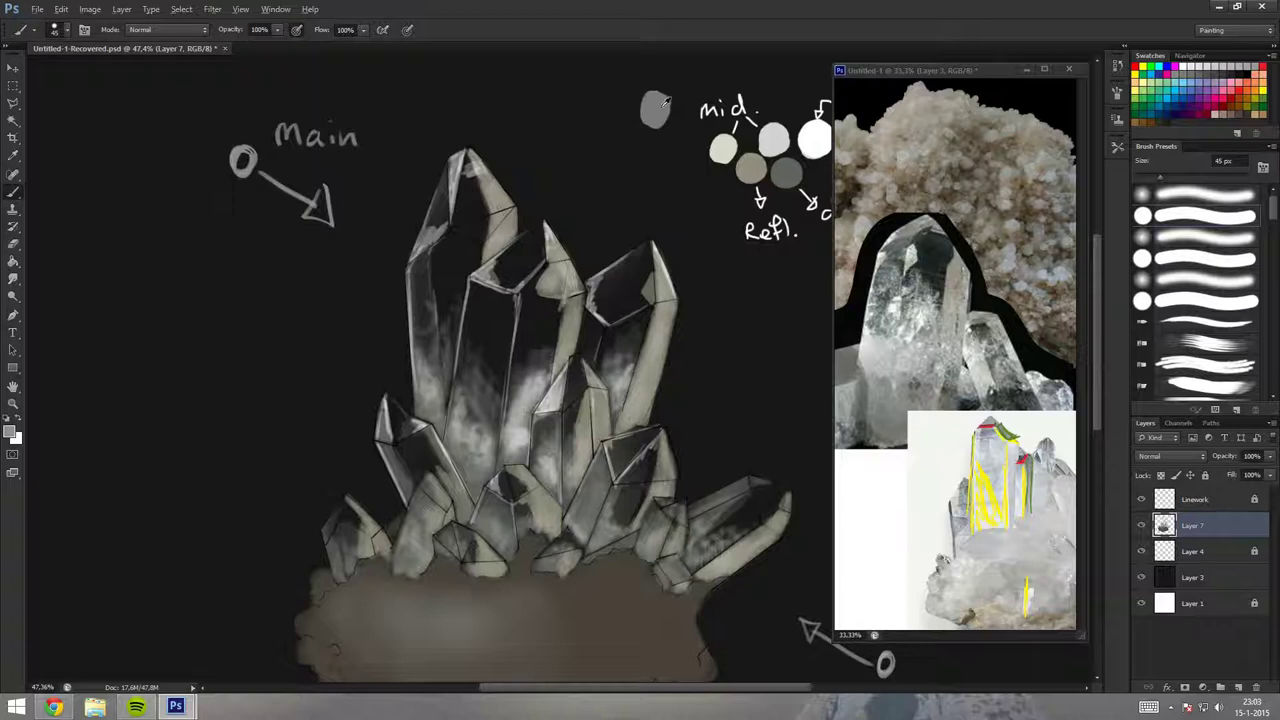
pyautogui.moveTo(511, 458); pyautogui.dragTo(513, 443)
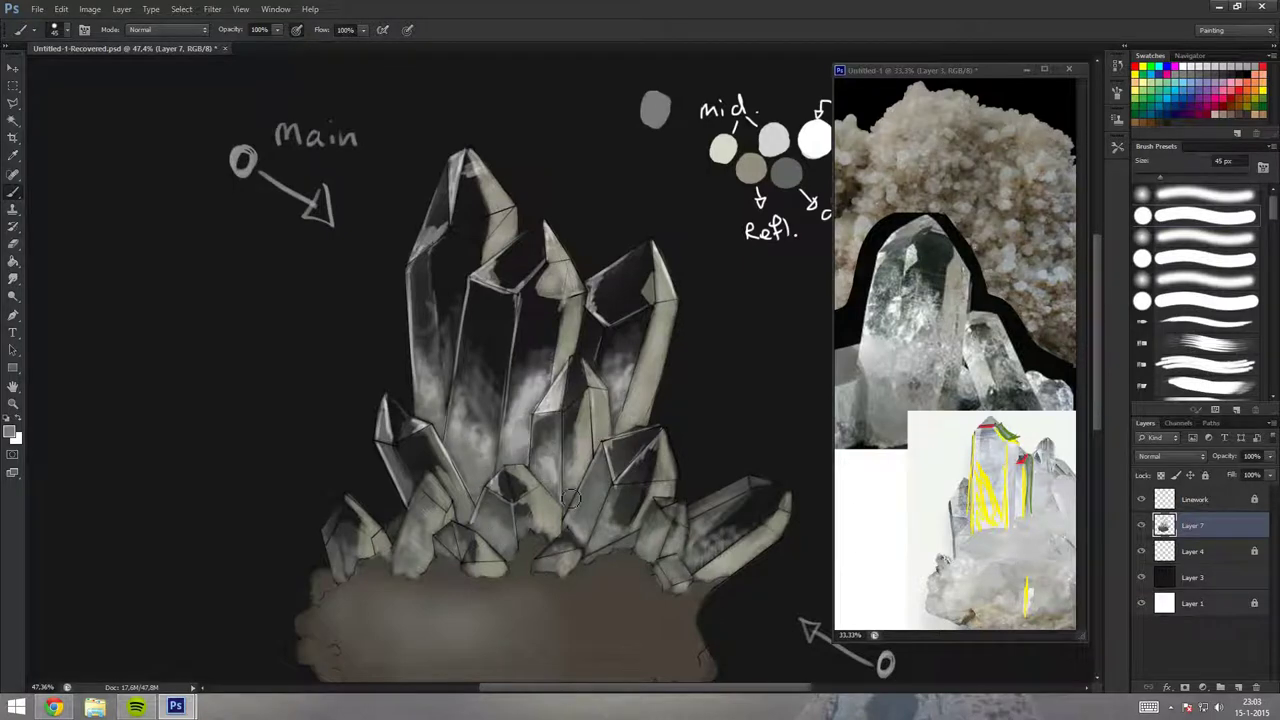
pyautogui.moveTo(430, 383)
pyautogui.mouseDown()
pyautogui.moveTo(440, 415)
pyautogui.moveTo(455, 405)
pyautogui.mouseUp()
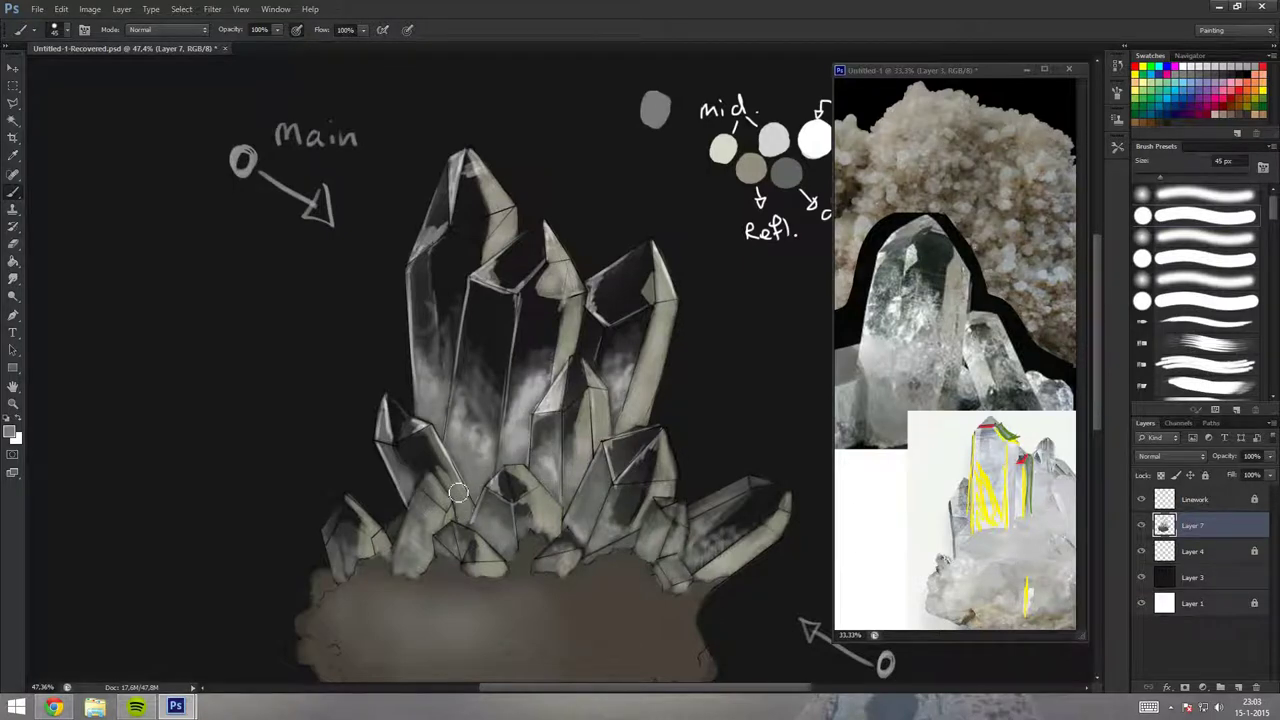
pyautogui.moveTo(340, 548); pyautogui.dragTo(352, 555)
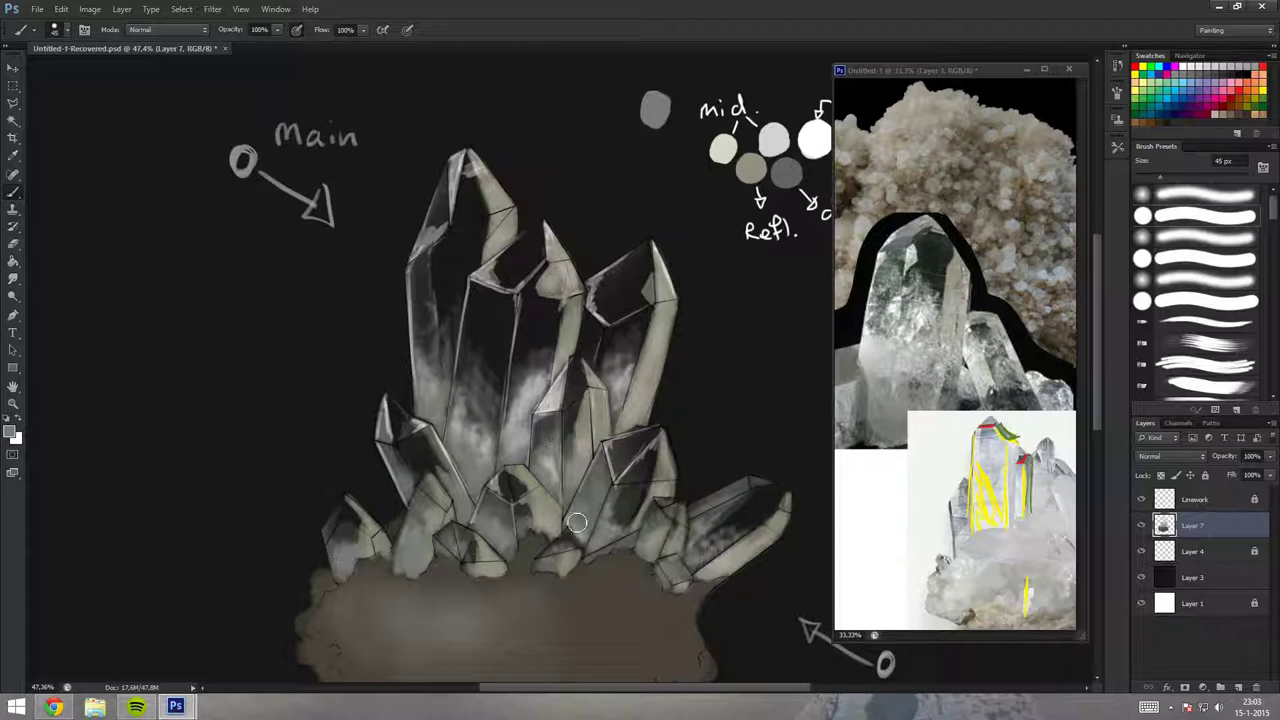
pyautogui.moveTo(625, 527); pyautogui.dragTo(632, 527)
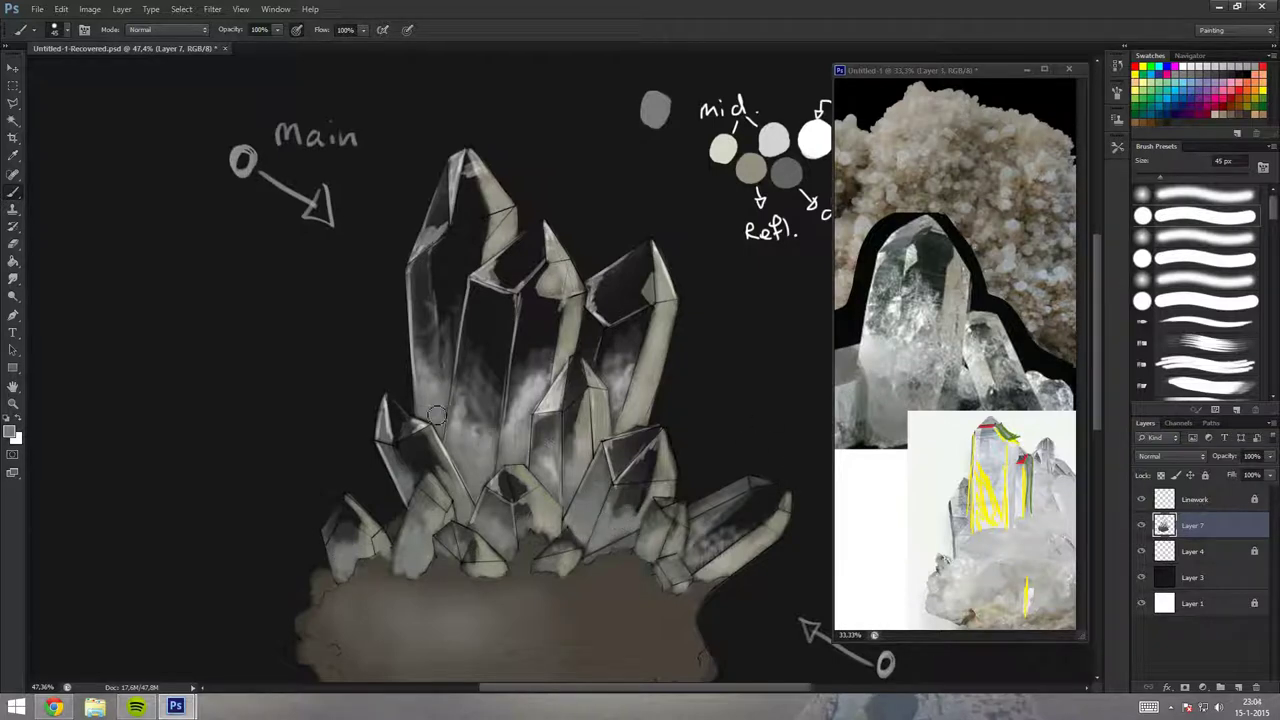
pyautogui.moveTo(441, 416); pyautogui.dragTo(553, 398)
pyautogui.moveTo(741, 532); pyautogui.dragTo(789, 539)
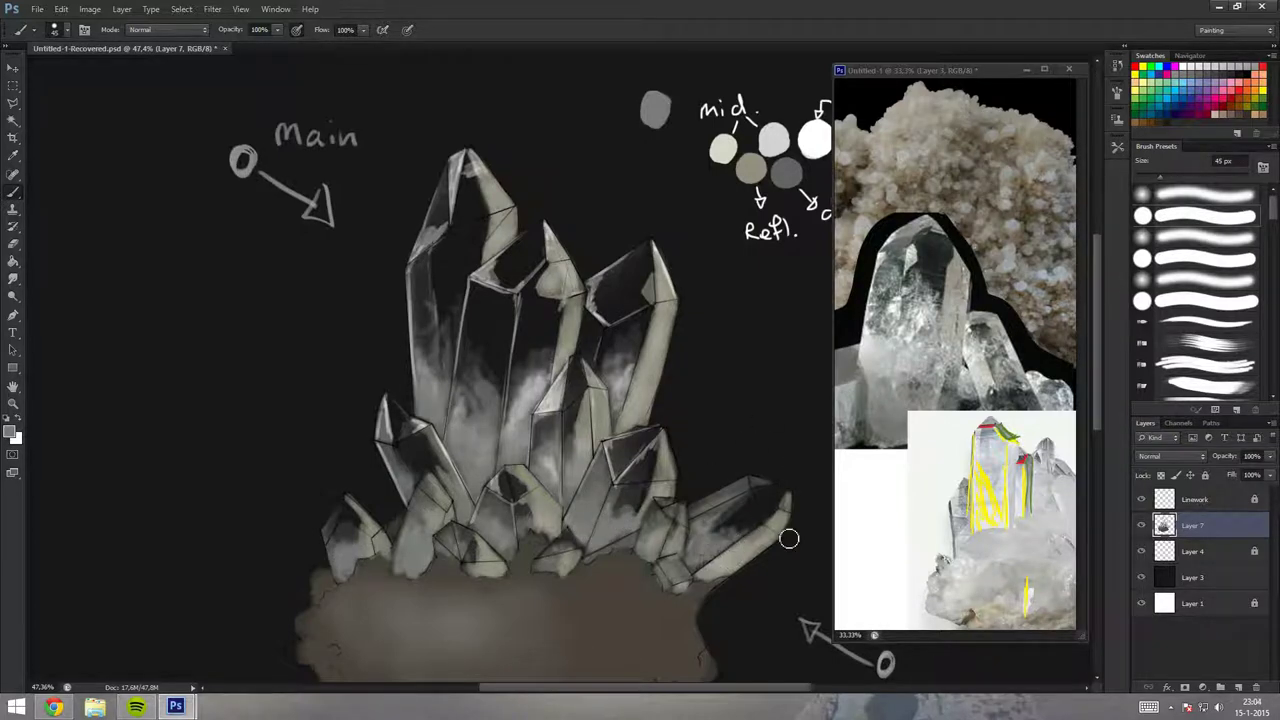
pyautogui.moveTo(615, 545); pyautogui.dragTo(586, 534)
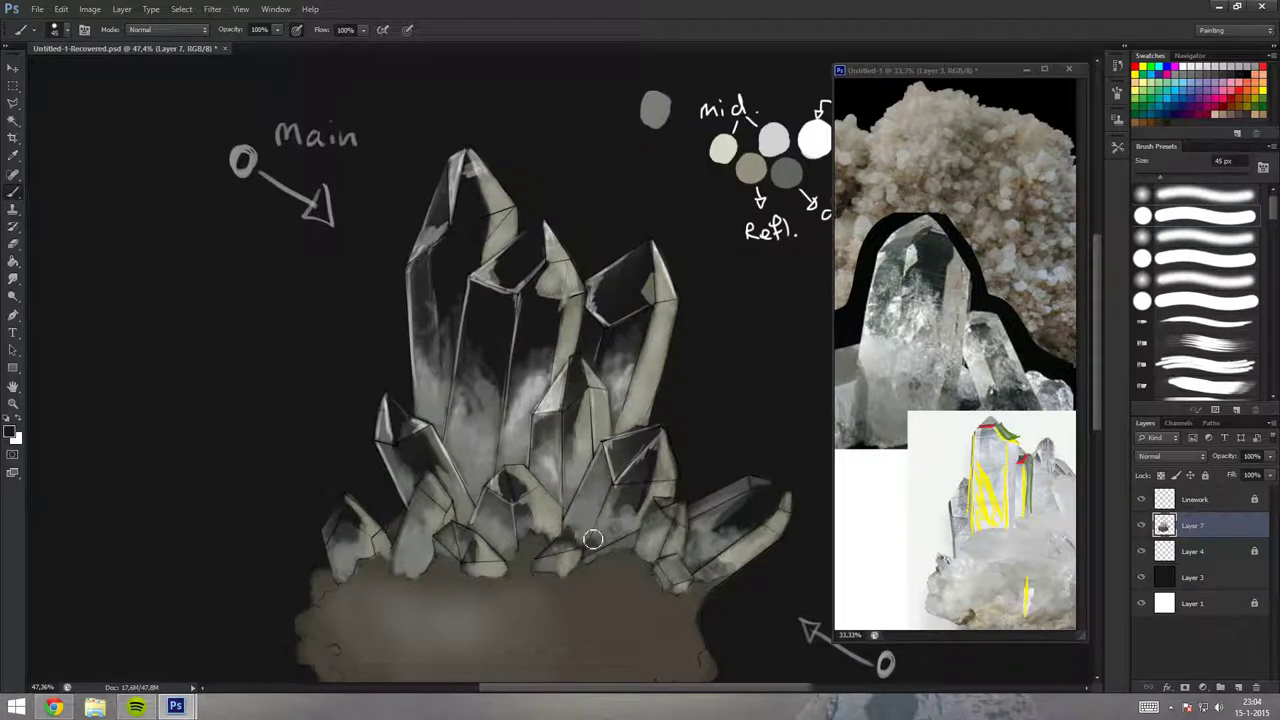
pyautogui.scroll(-5, 559, 222)
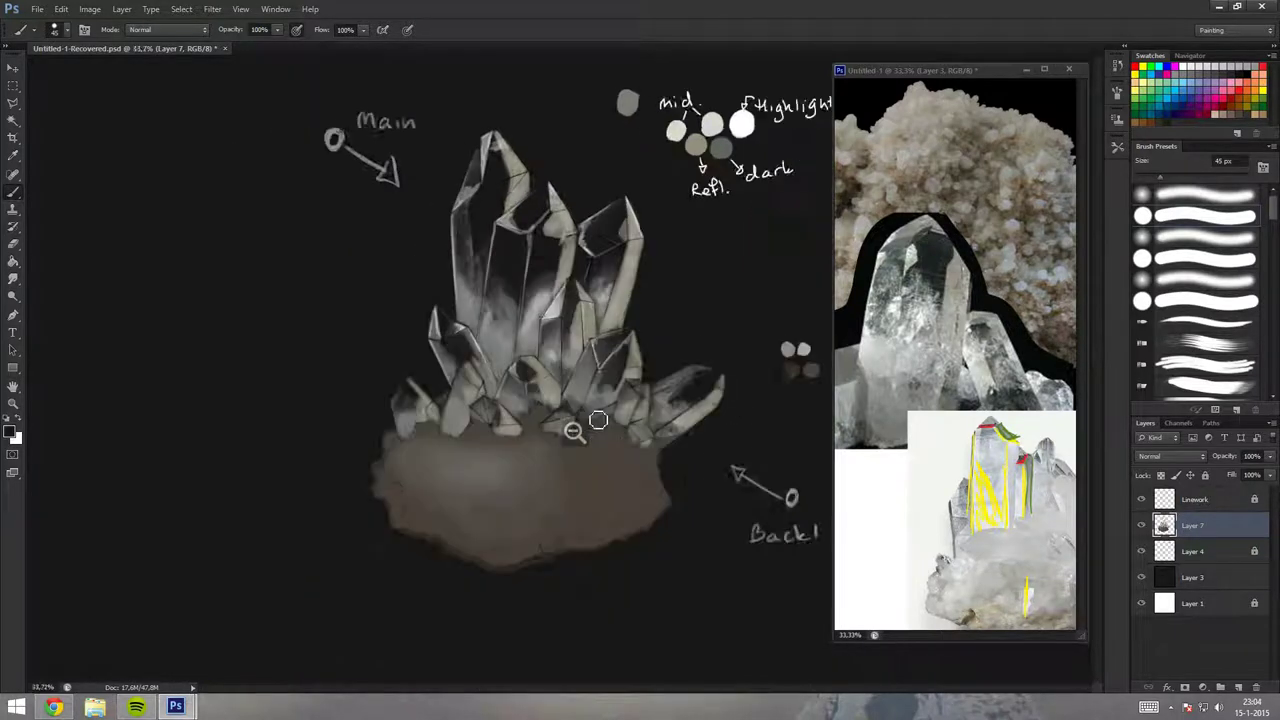
# Paint 70% white highlights on the lower-left, central and right crystals with a softer brush.
pyautogui.scroll(1, 598, 420)
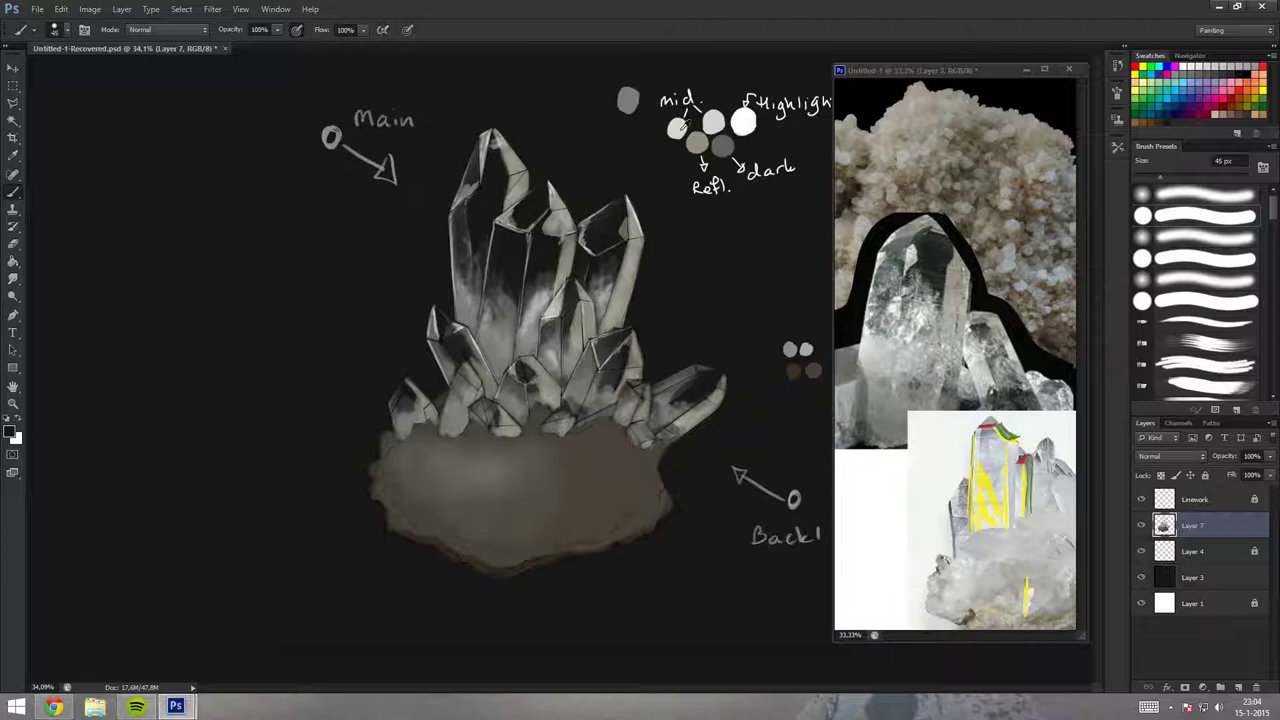
pyautogui.scroll(1, 548, 320)
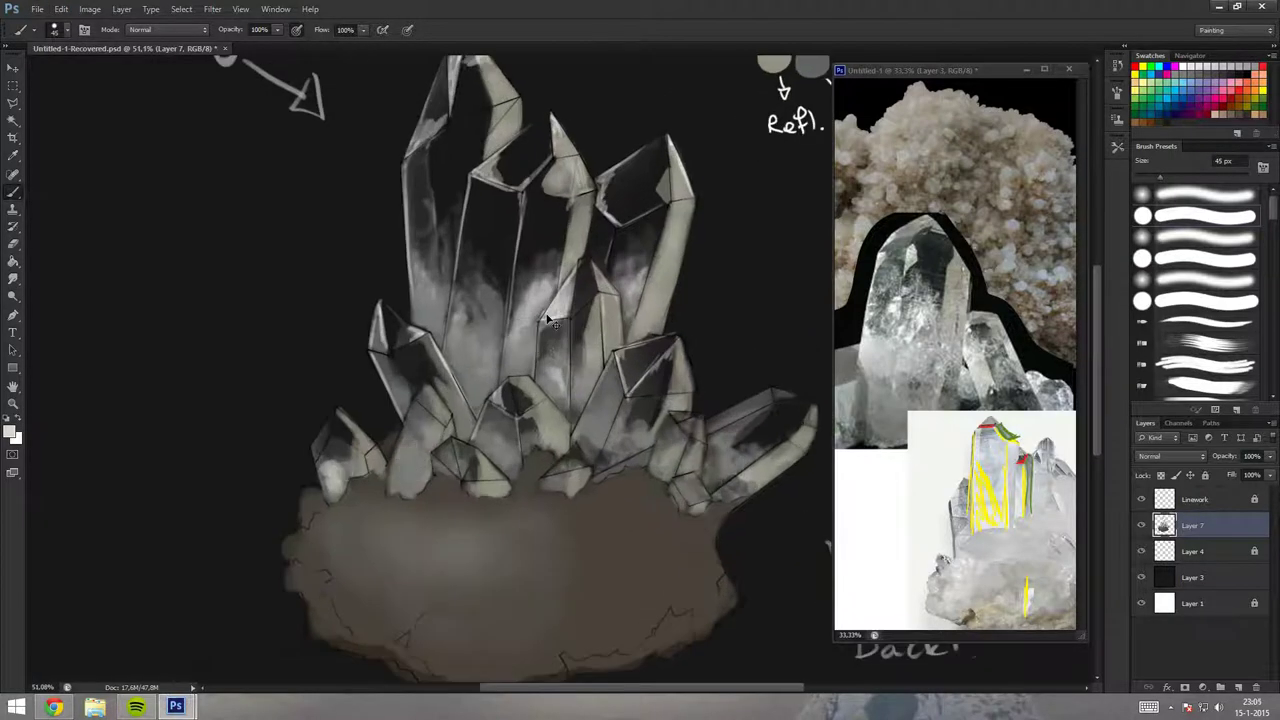
pyautogui.press('.')
pyautogui.press('7')
pyautogui.moveTo(333, 481); pyautogui.dragTo(340, 488)
pyautogui.moveTo(412, 470); pyautogui.dragTo(416, 421)
pyautogui.moveTo(497, 448); pyautogui.dragTo(495, 422)
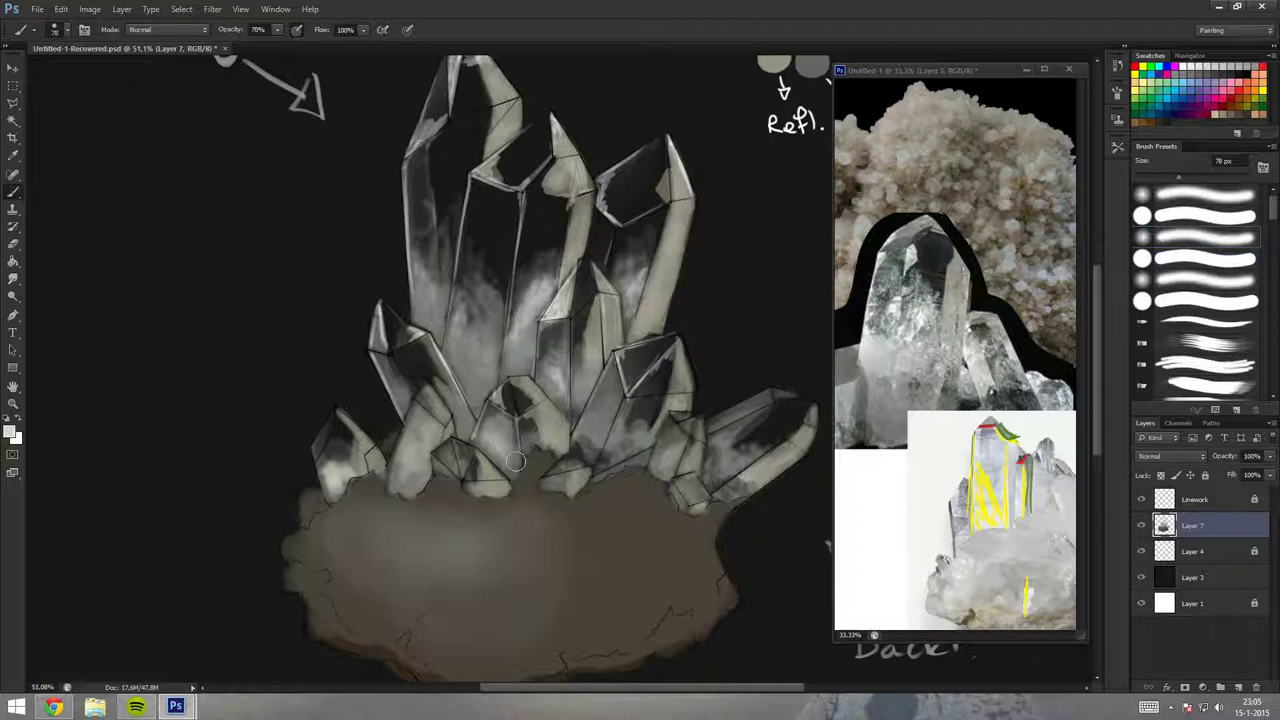
pyautogui.moveTo(598, 436); pyautogui.dragTo(604, 396)
pyautogui.moveTo(612, 448); pyautogui.dragTo(658, 390)
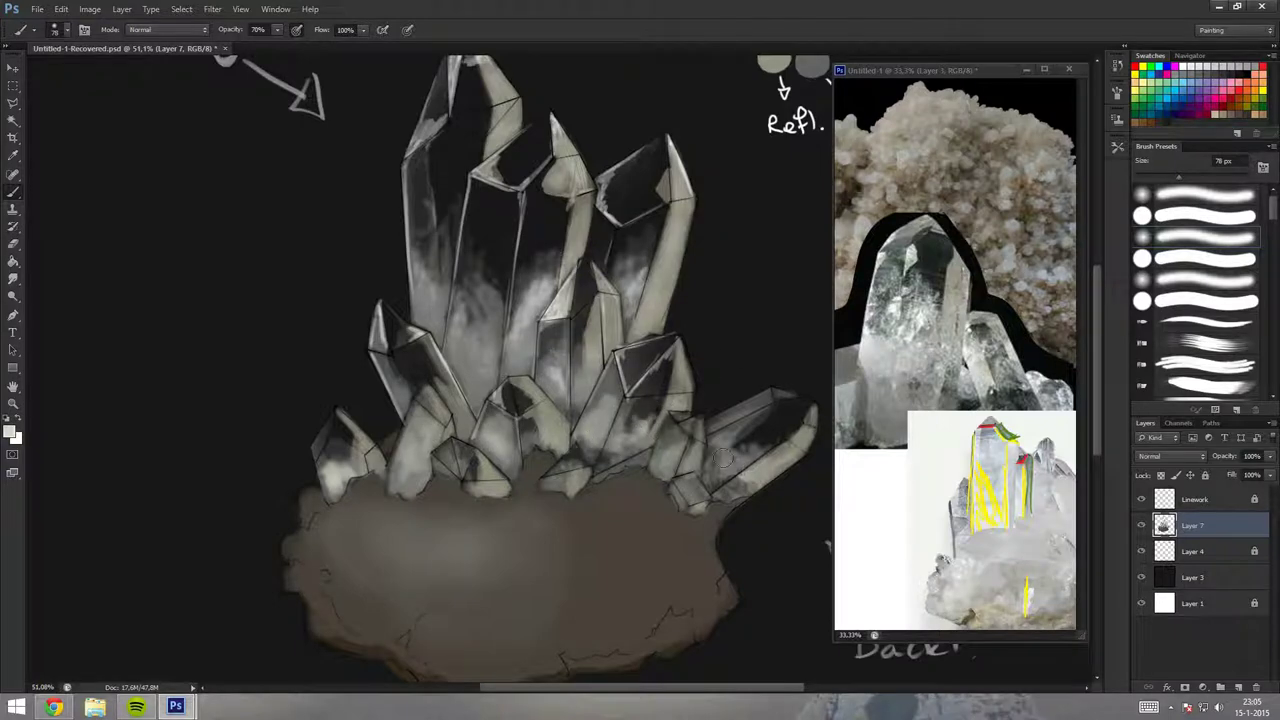
pyautogui.moveTo(750, 451); pyautogui.dragTo(735, 485)
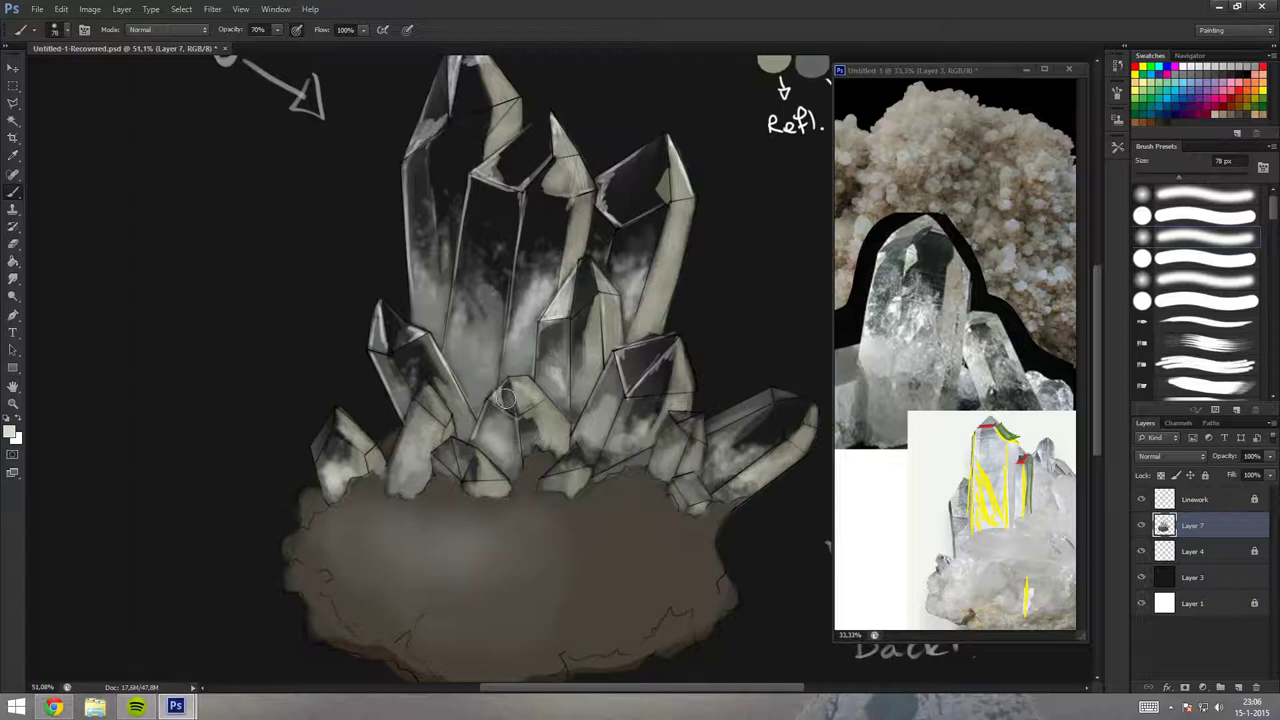
# Add cloudy white highlights through the central, right and lower crystal shafts.
pyautogui.keyDown('ctrl'); pyautogui.keyDown('alt'); pyautogui.click(541, 392); pyautogui.keyUp('alt'); pyautogui.keyUp('ctrl')
pyautogui.scroll(1, 566, 381)
pyautogui.moveTo(505, 300)
pyautogui.mouseDown()
pyautogui.moveTo(480, 285)
pyautogui.moveTo(505, 292)
pyautogui.moveTo(485, 315)
pyautogui.moveTo(502, 326)
pyautogui.mouseUp()
pyautogui.moveTo(630, 272); pyautogui.dragTo(608, 316)
pyautogui.moveTo(590, 262); pyautogui.dragTo(560, 365)
pyautogui.moveTo(520, 432); pyautogui.dragTo(512, 378)
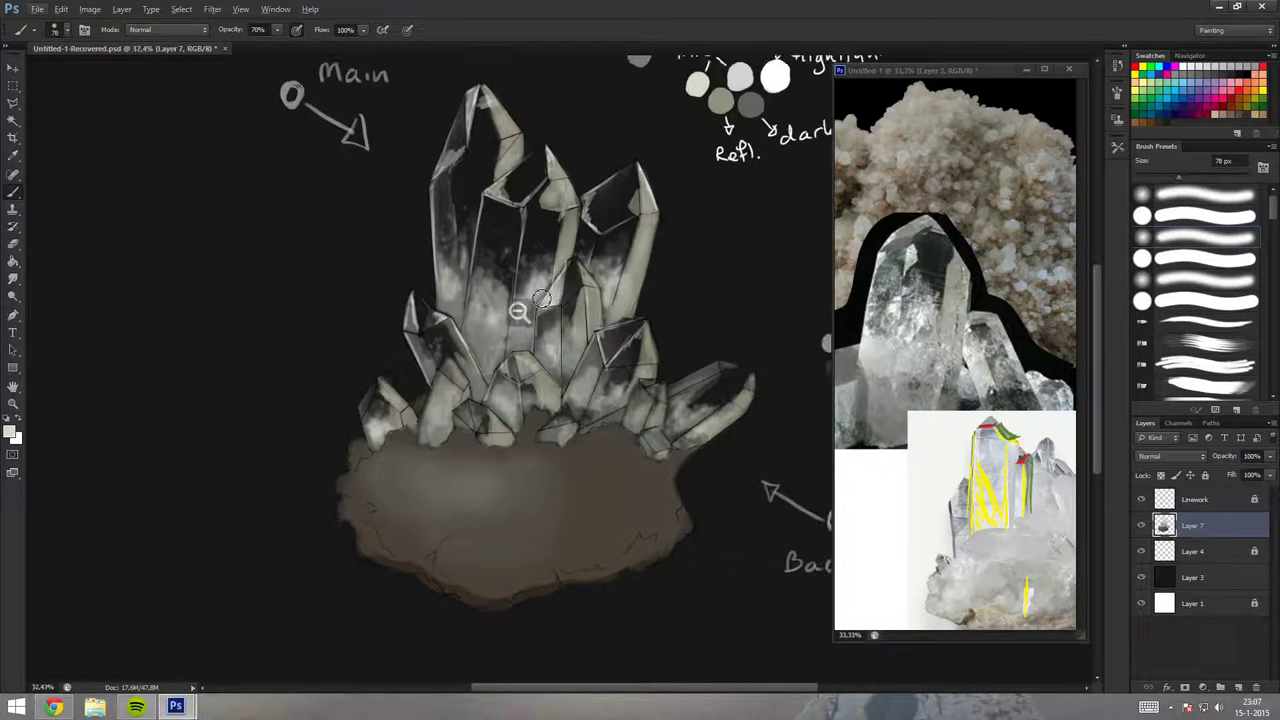
# Erase dark areas back into the top crystal.
pyautogui.scroll(-2, 520, 300)
pyautogui.scroll(3, 520, 300)
pyautogui.press('super+c')
pyautogui.press('e')
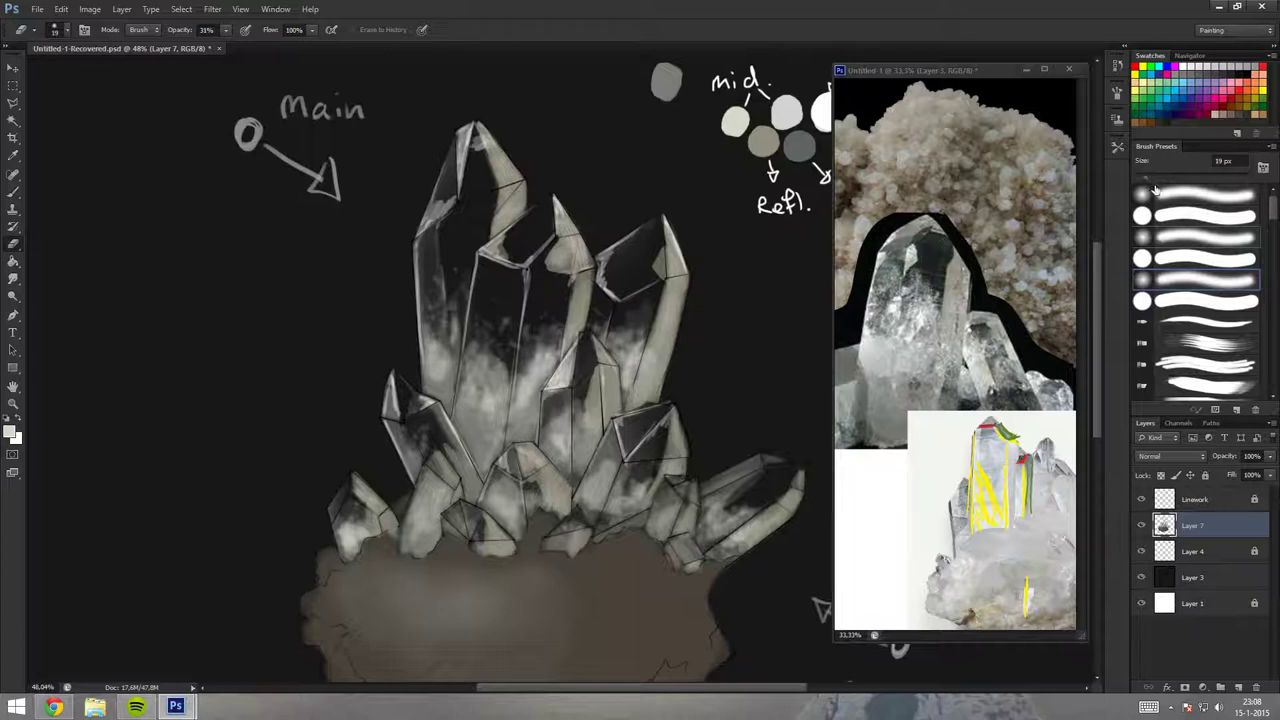
pyautogui.moveTo(480, 140); pyautogui.dragTo(505, 205)
# Raise the eraser to 92% opacity, erase into the middle crystal, and pick a 38 px tip.
pyautogui.press('9')
pyautogui.press('2')
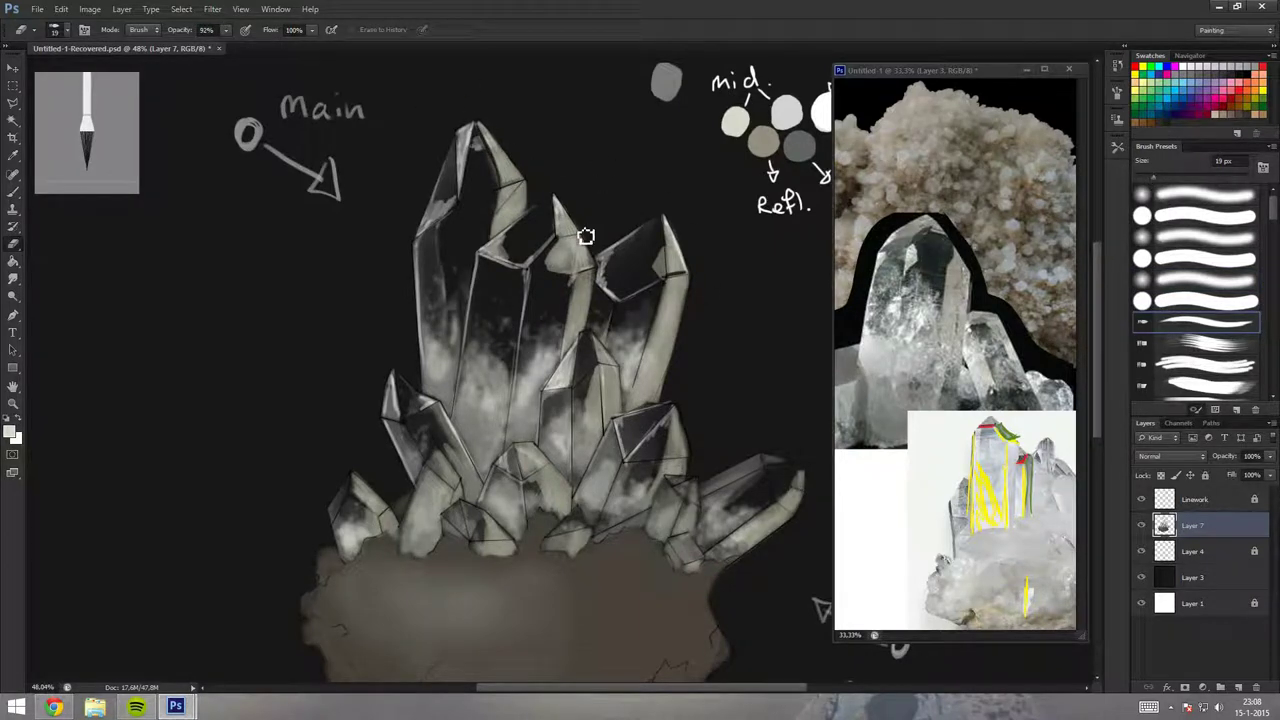
pyautogui.moveTo(560, 251); pyautogui.dragTo(575, 240)
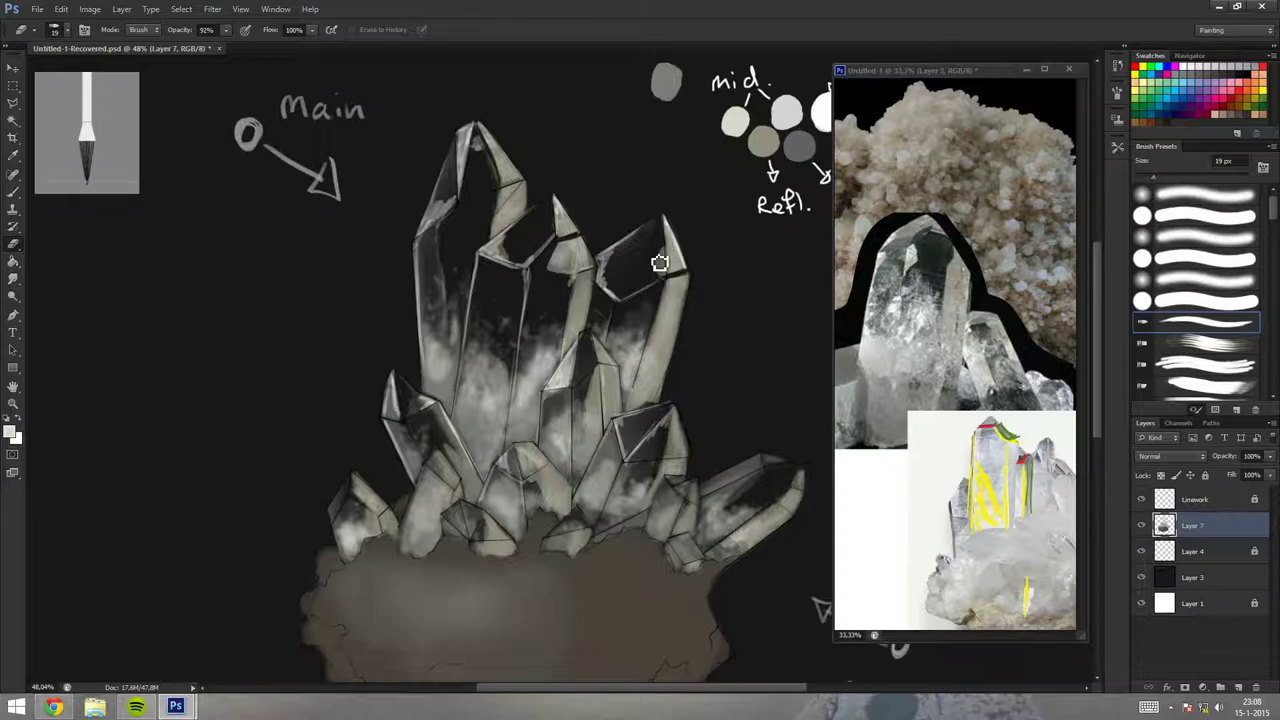
pyautogui.scroll(-2, 670, 255)
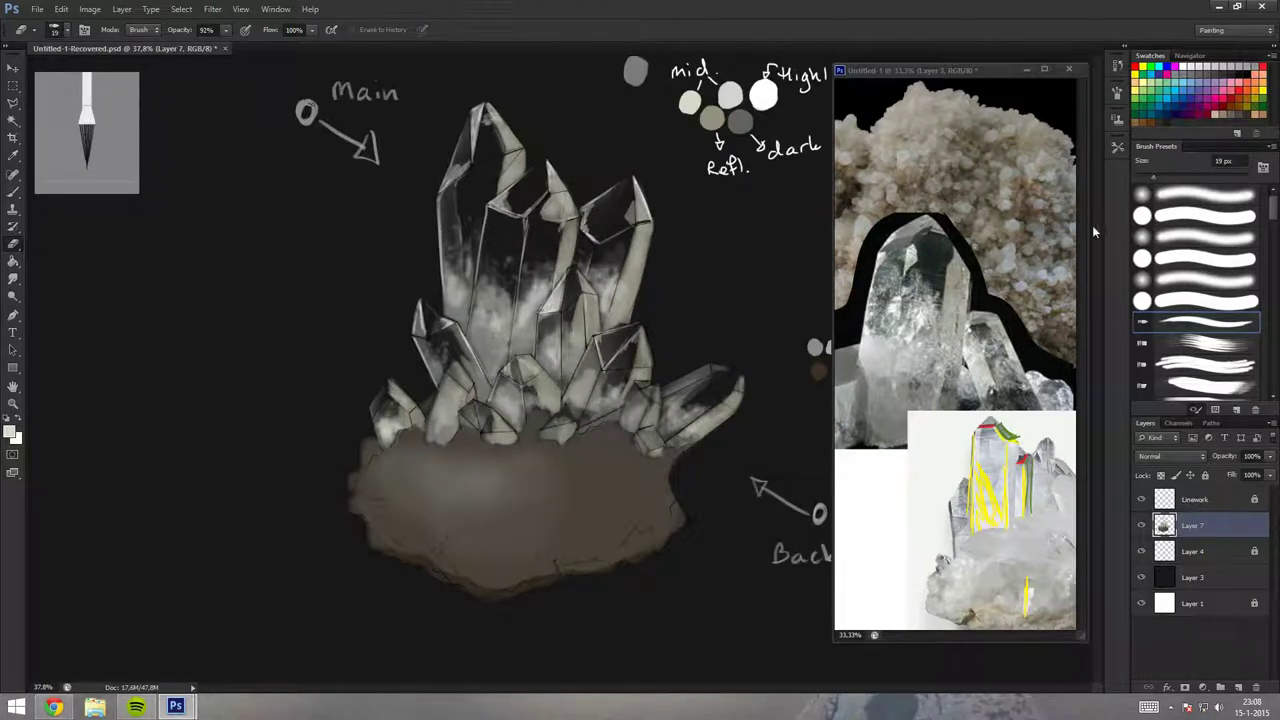
pyautogui.click(1200, 236)
pyautogui.hotkey('alt', 'Tab')
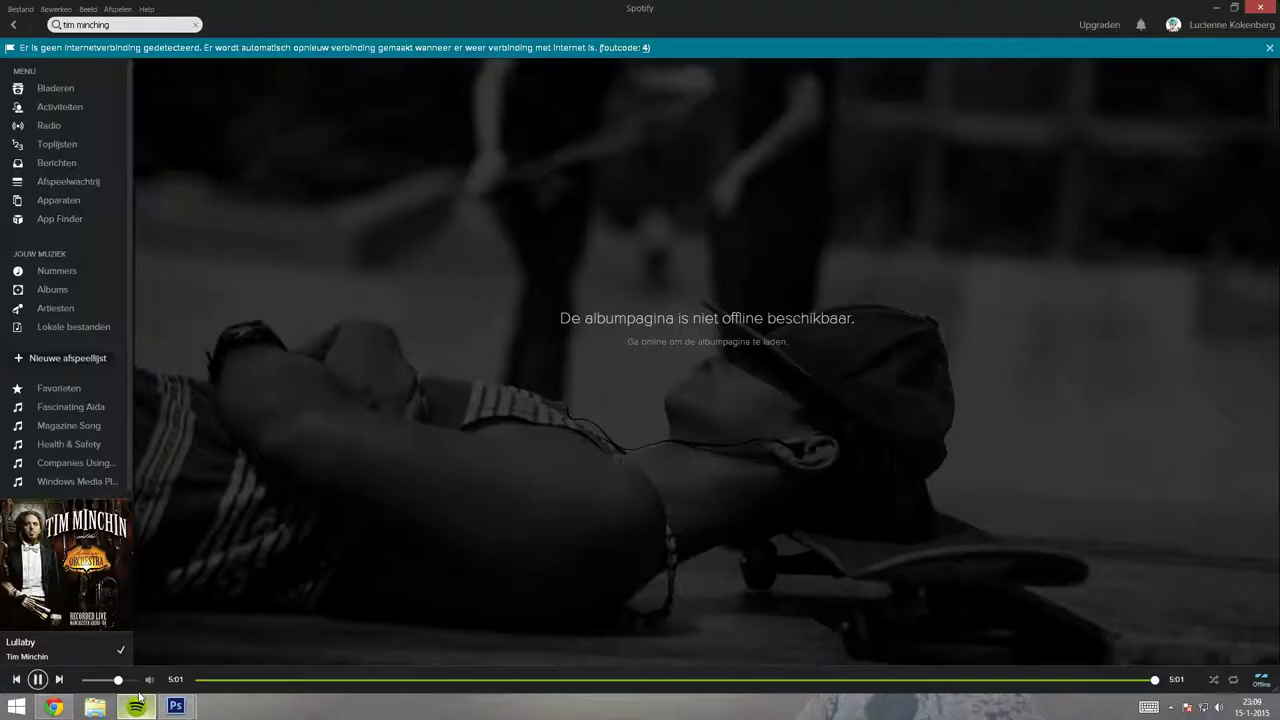
# Erase a dark streak down the middle crystal.
pyautogui.hotkey('alt', 'Tab')
pyautogui.moveTo(522, 322)
pyautogui.mouseDown()
pyautogui.moveTo(524, 262)
pyautogui.moveTo(515, 345)
pyautogui.mouseUp()
pyautogui.moveTo(512, 290); pyautogui.dragTo(506, 372)
pyautogui.moveTo(608, 374); pyautogui.dragTo(606, 404)
pyautogui.scroll(-3, 534, 392)
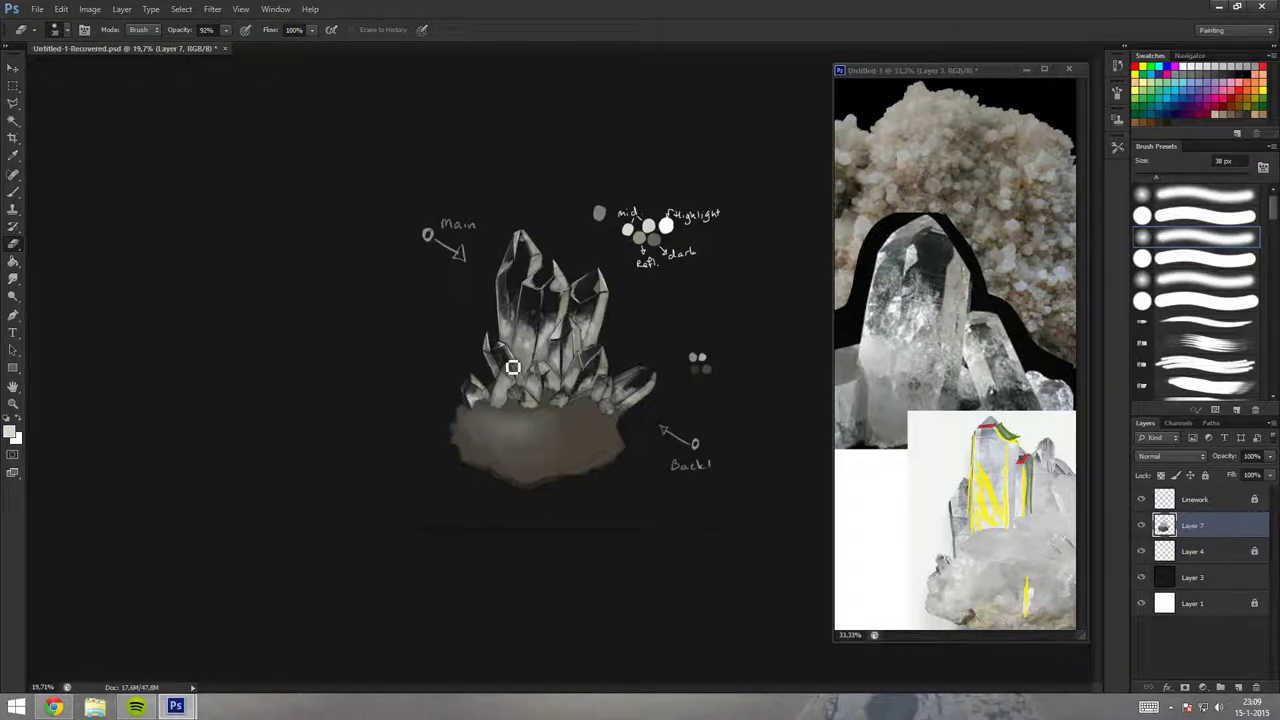
pyautogui.scroll(1, 514, 366)
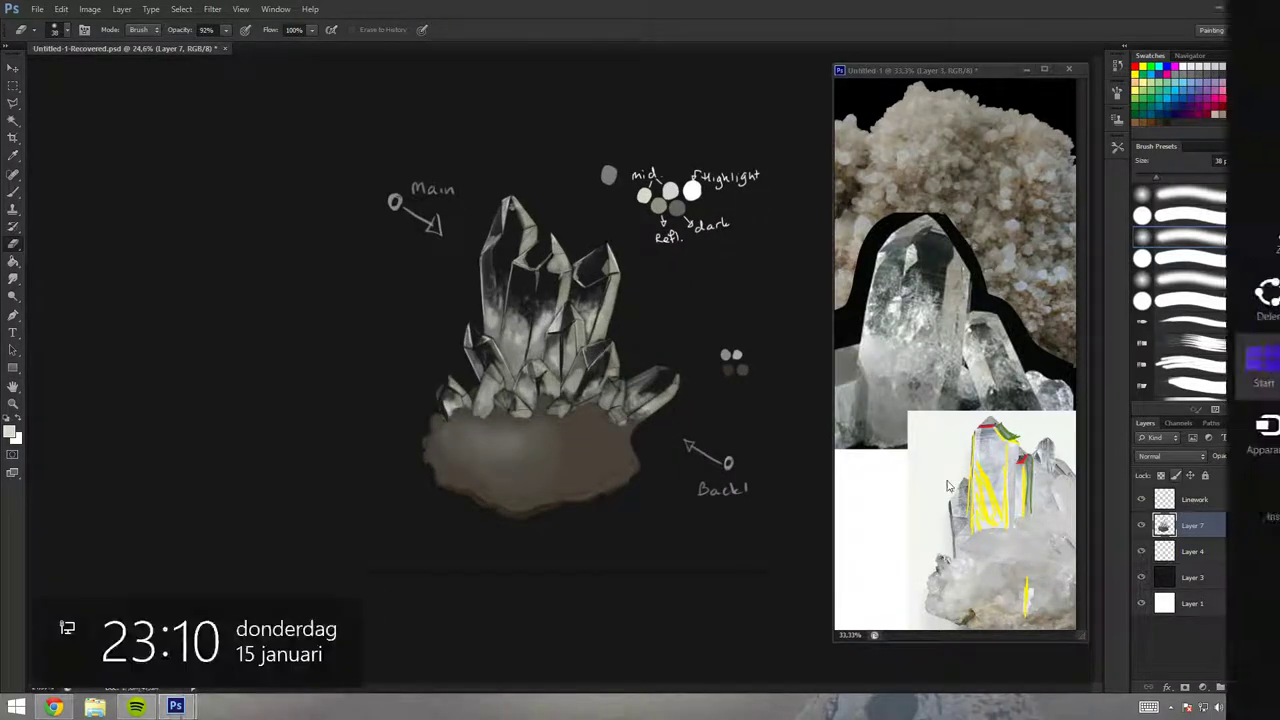
# Check the artist's page in Spotify, unavailable offline, then return to Photoshop.
pyautogui.click(136, 707)
pyautogui.click(54, 658)
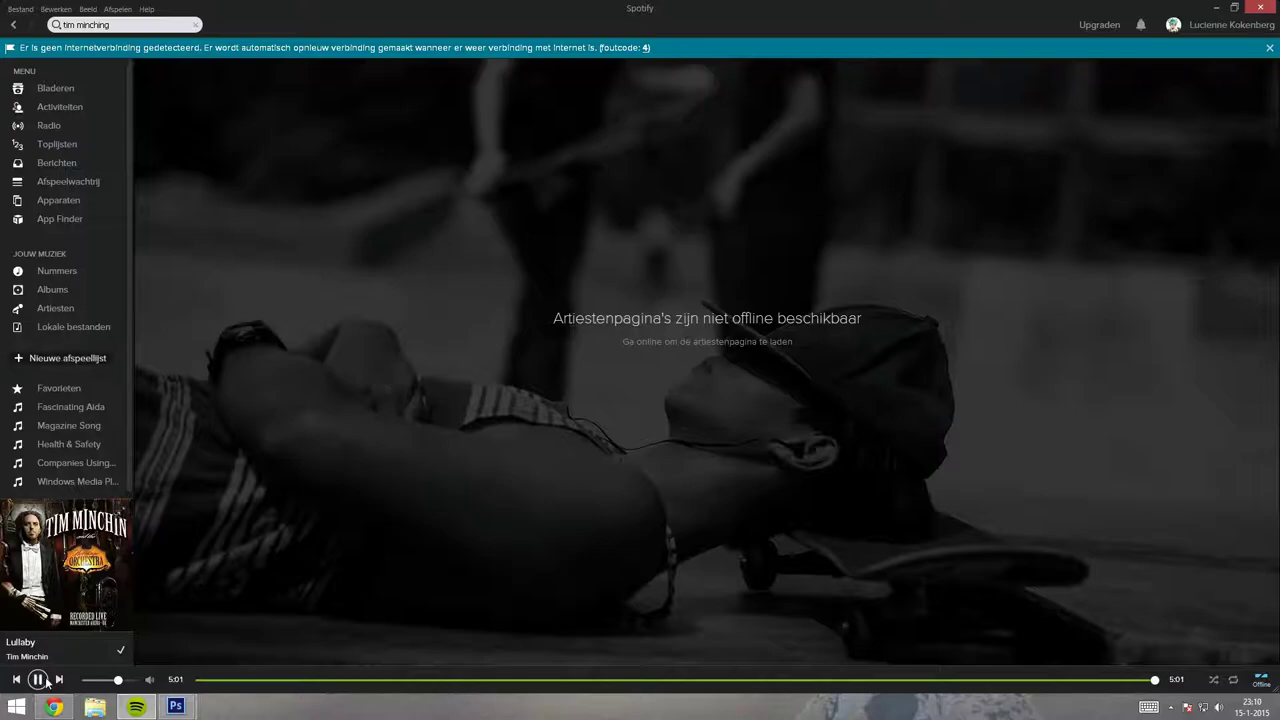
pyautogui.click(45, 680)
pyautogui.click(175, 707)
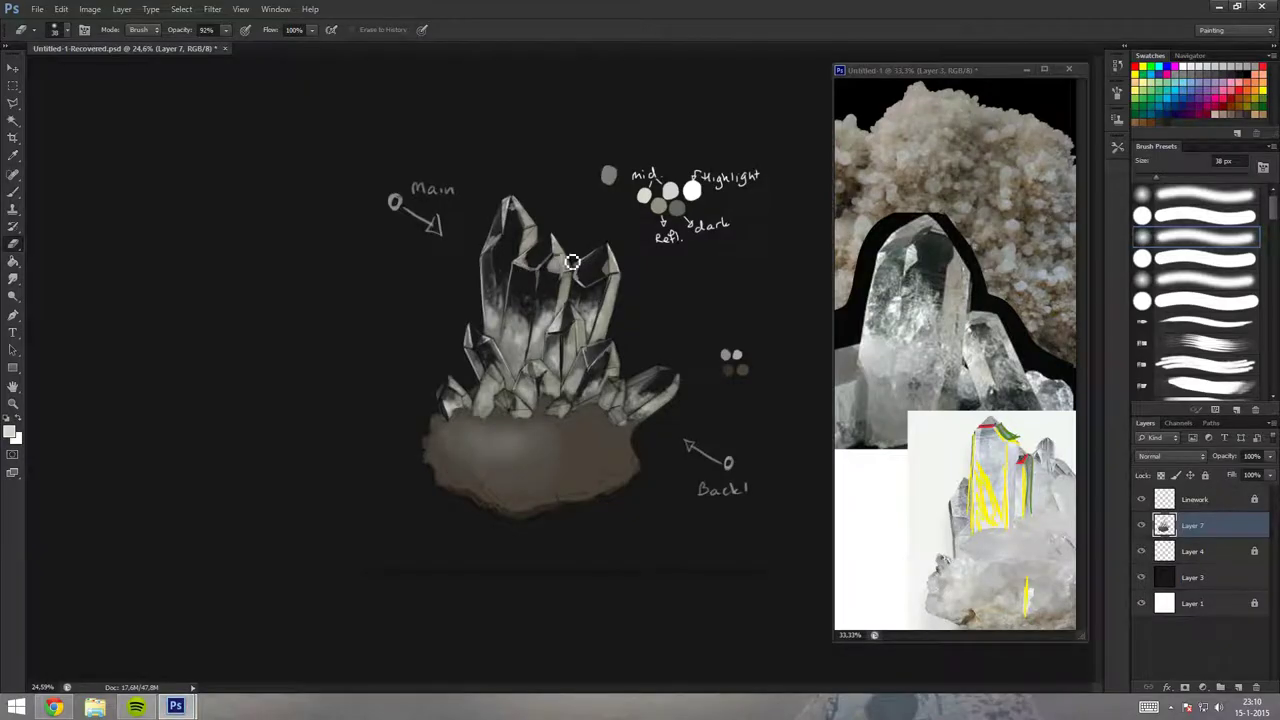
# Rework the right crystal and erase darker shading into the central and left crystals.
pyautogui.scroll(3, 600, 290)
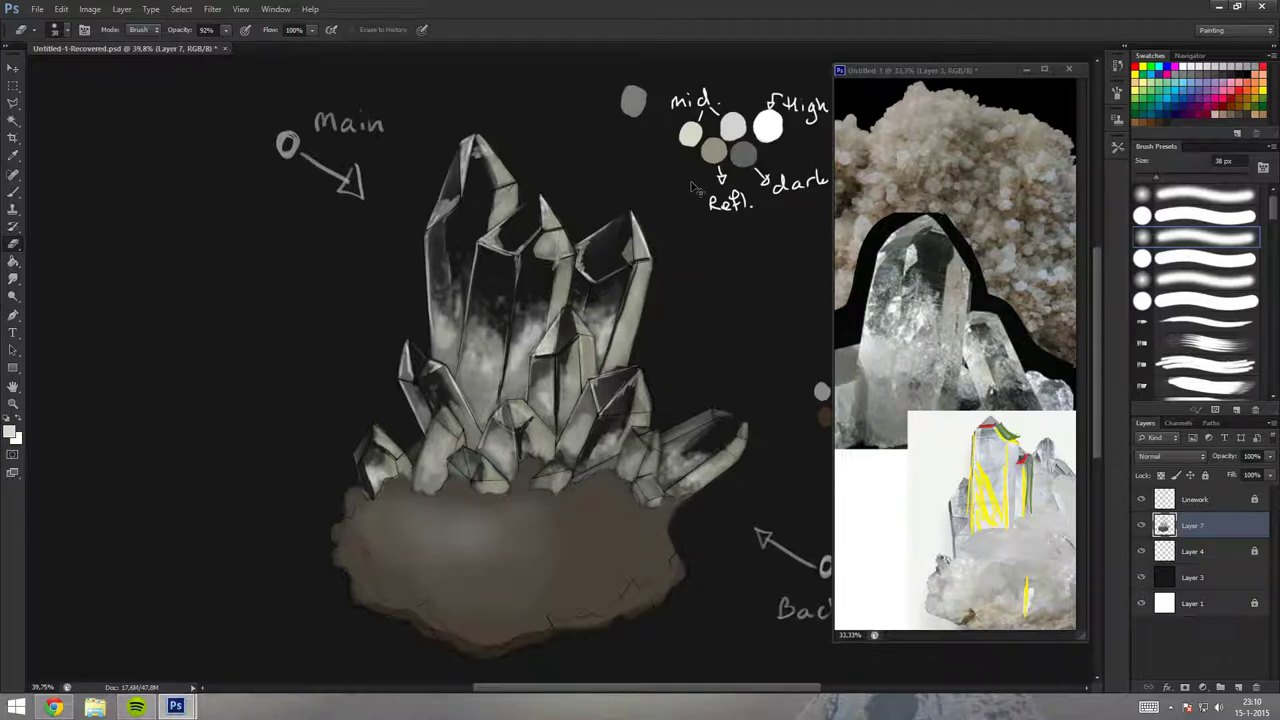
pyautogui.moveTo(743, 428)
pyautogui.mouseDown()
pyautogui.moveTo(674, 494)
pyautogui.moveTo(648, 455)
pyautogui.mouseUp()
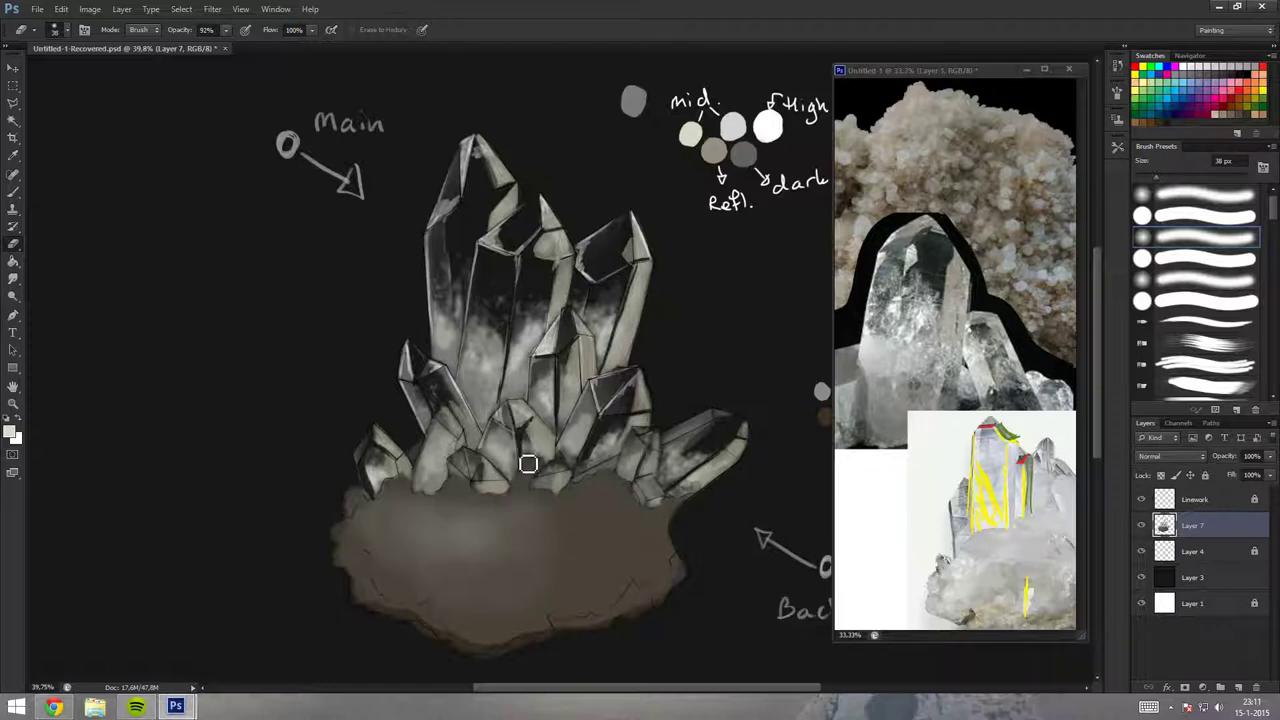
pyautogui.moveTo(486, 346)
pyautogui.mouseDown()
pyautogui.moveTo(486, 333)
pyautogui.moveTo(500, 366)
pyautogui.mouseUp()
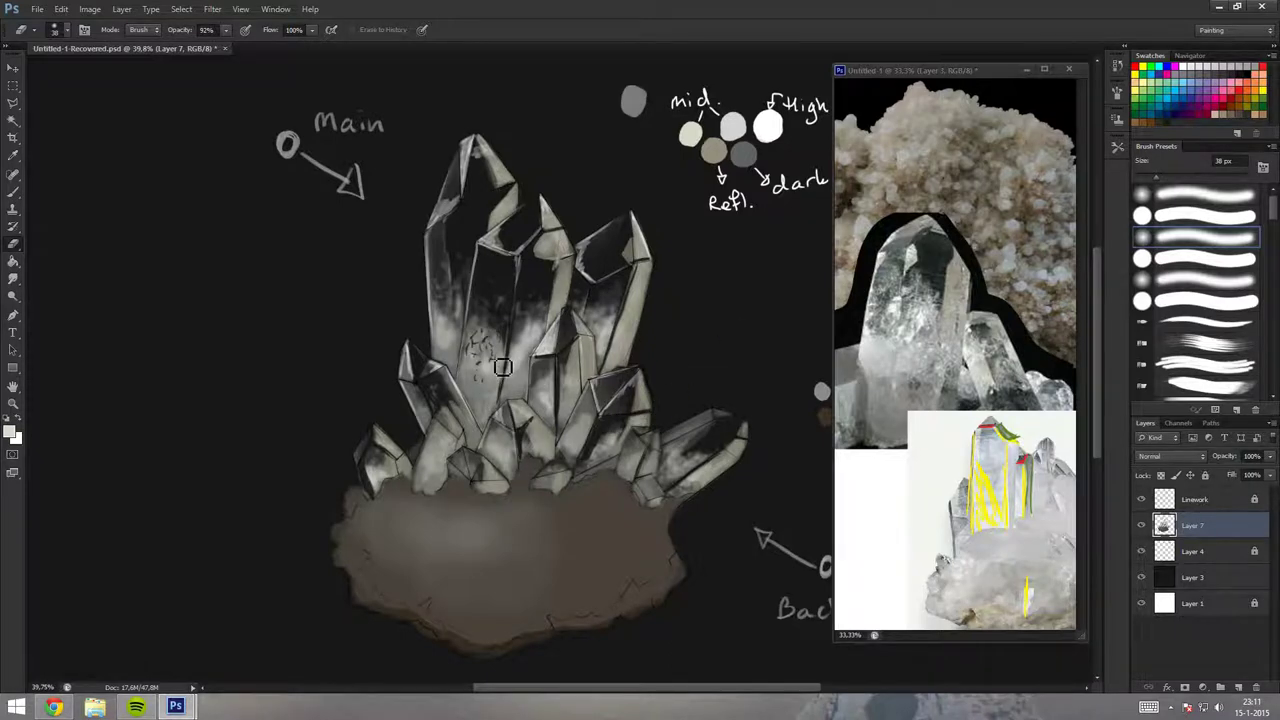
pyautogui.scroll(-1, 514, 366)
pyautogui.moveTo(479, 280); pyautogui.dragTo(474, 316)
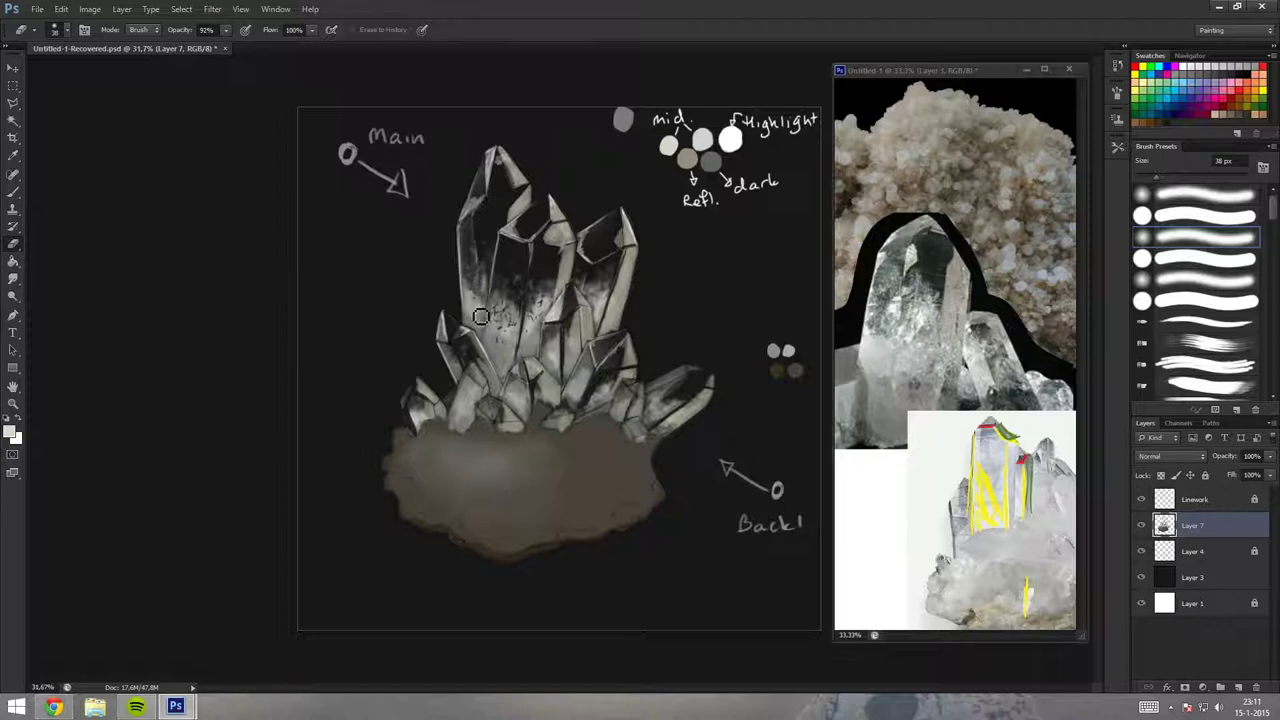
pyautogui.scroll(1, 609, 249)
# With the Brush at 100% opacity, paint a light facet stroke and a dark right-facet edge.
pyautogui.press('b')
pyautogui.scroll(-2, 578, 309)
pyautogui.press('0')
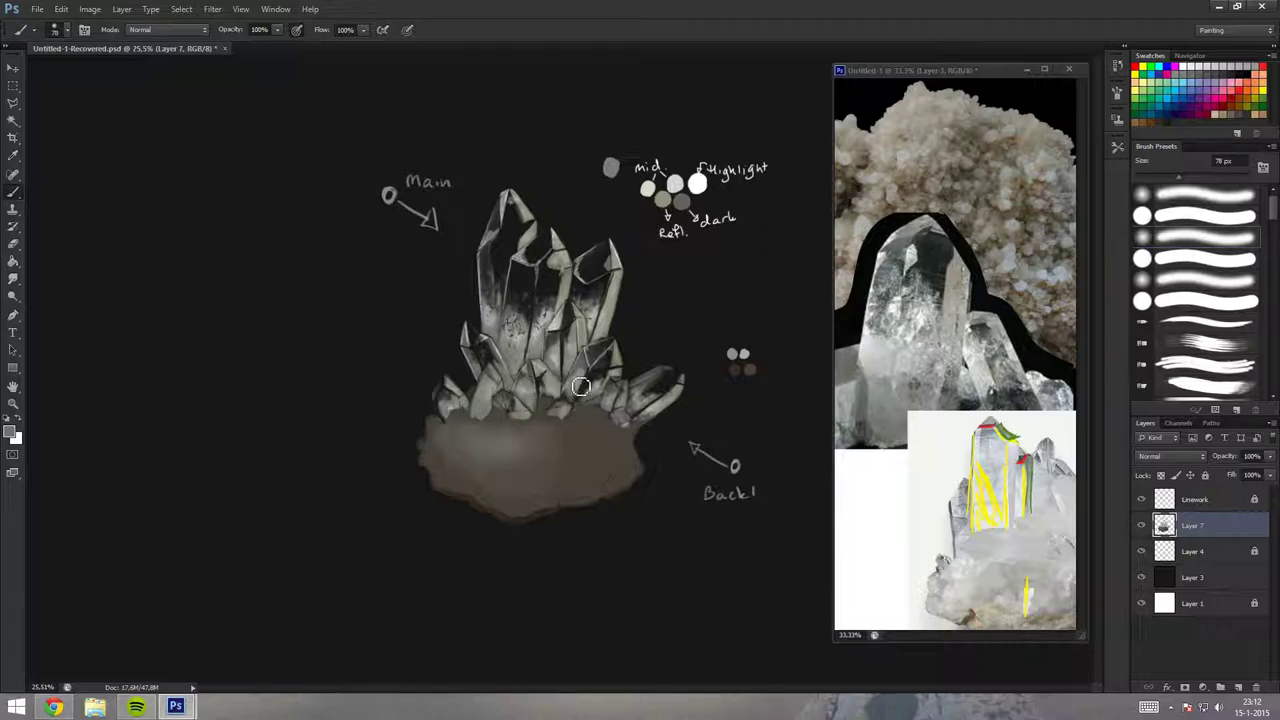
pyautogui.moveTo(595, 378); pyautogui.dragTo(584, 400)
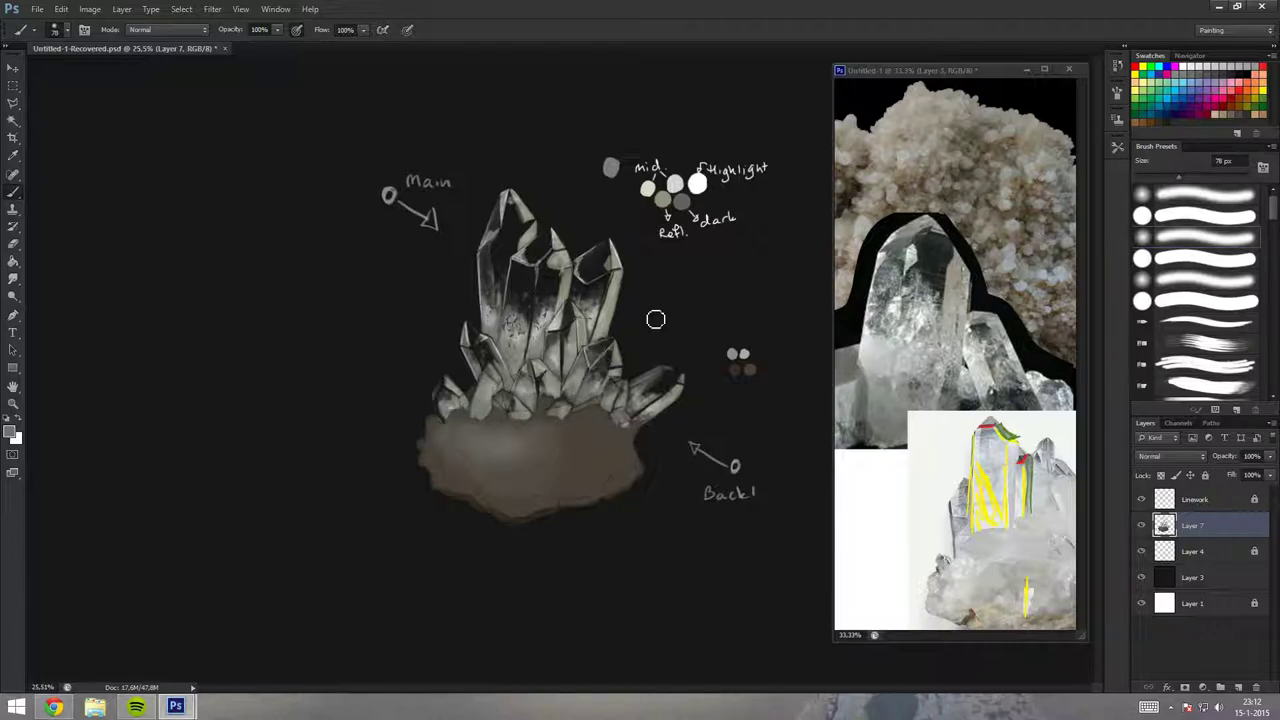
pyautogui.moveTo(608, 330); pyautogui.dragTo(621, 270)
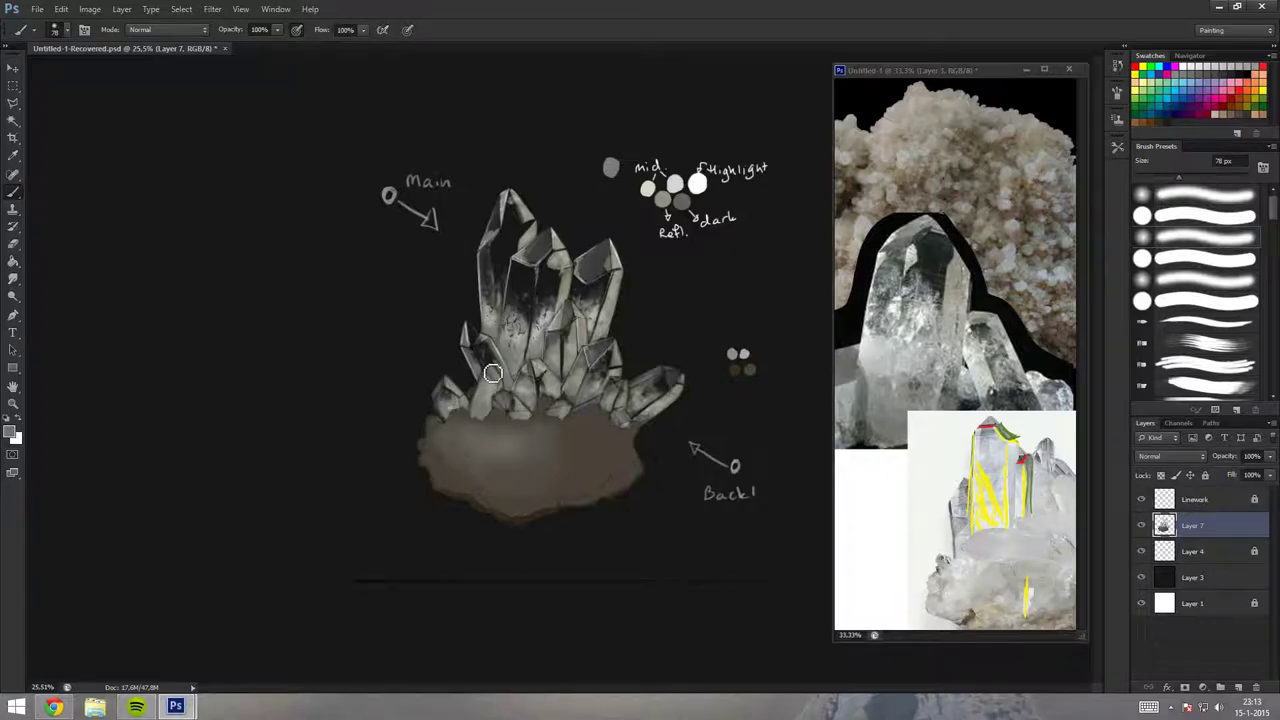
pyautogui.scroll(-2, 555, 378)
pyautogui.scroll(-1, 525, 364)
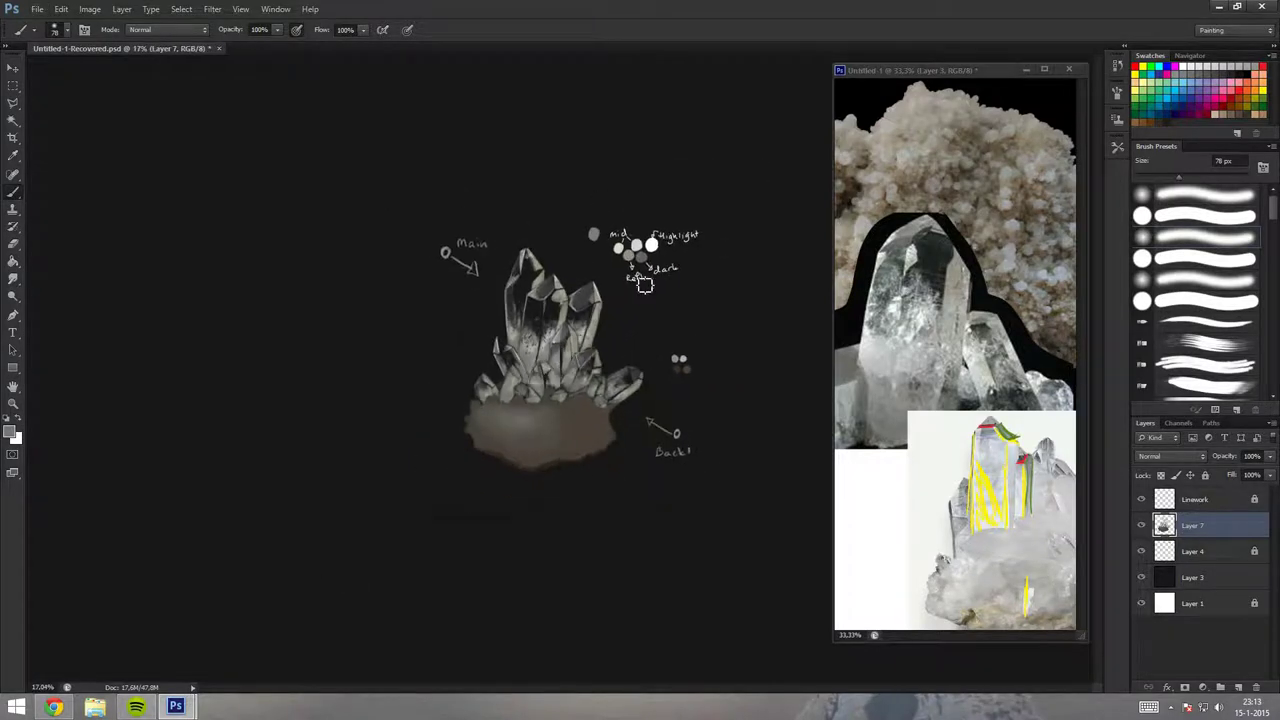
pyautogui.press('e')
pyautogui.scroll(-1, 576, 305)
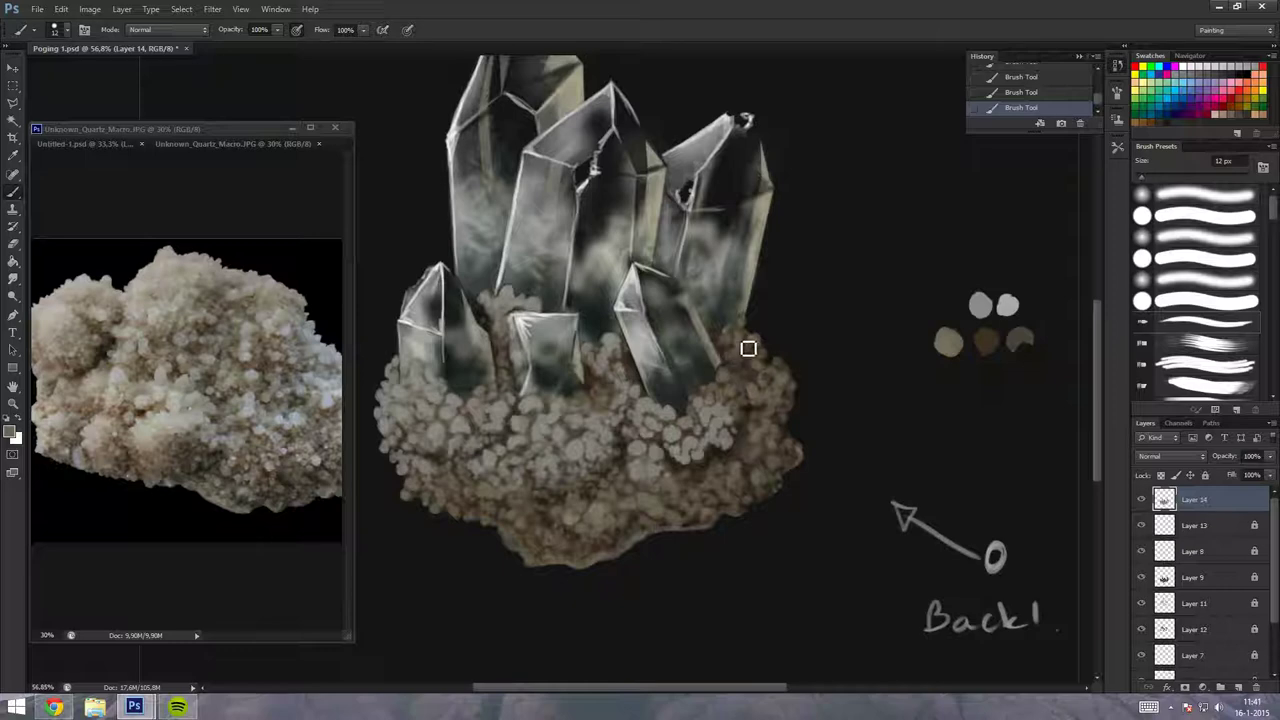
# Dab light pebble shapes along the rock base's upper-right edge with the 12 px brush on Layer 14.
pyautogui.moveTo(754, 357); pyautogui.dragTo(789, 374)
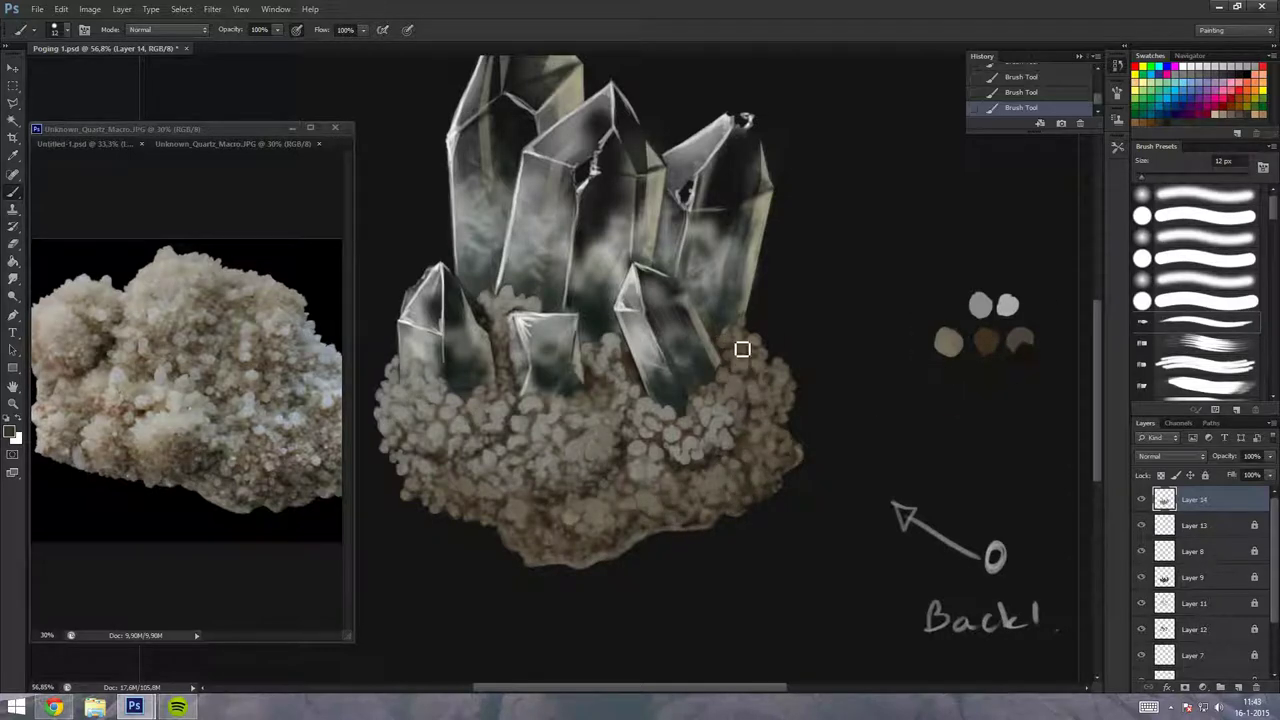
pyautogui.scroll(-3, 868, 446)
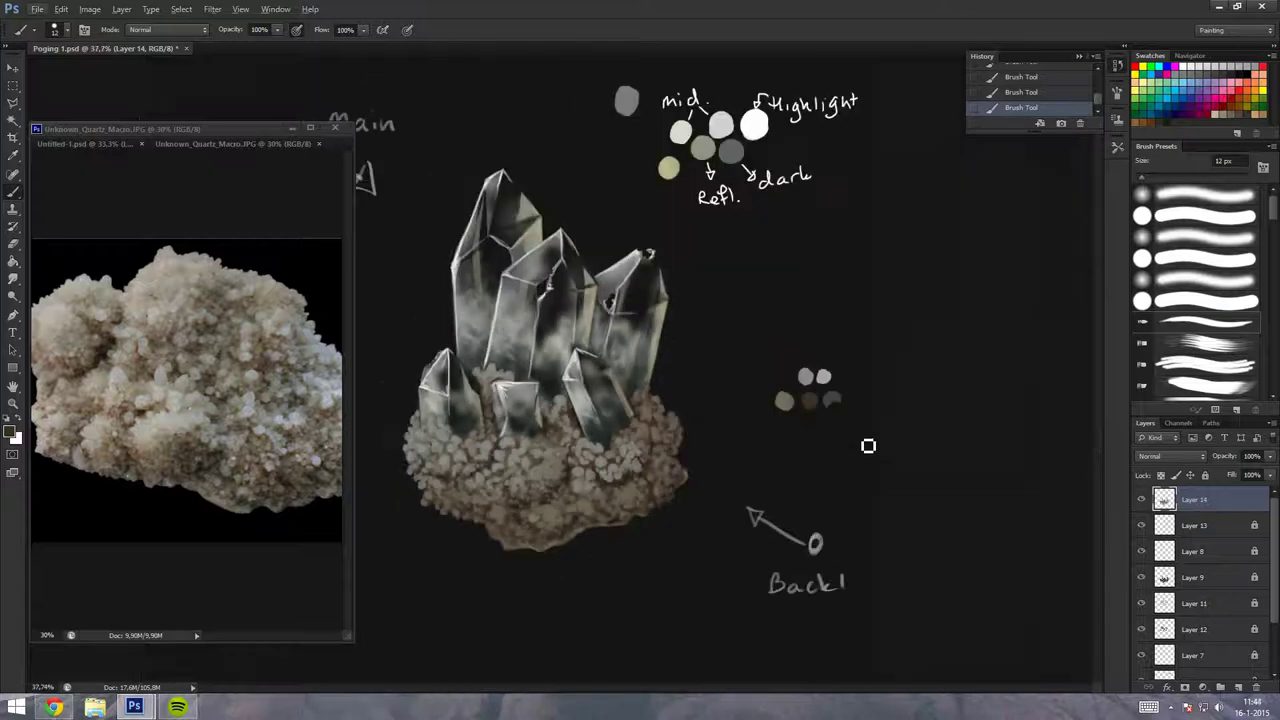
# Shade the lower rock base with darker brown, dab a pale pebble, and zoom in on the base.
pyautogui.scroll(3, 868, 446)
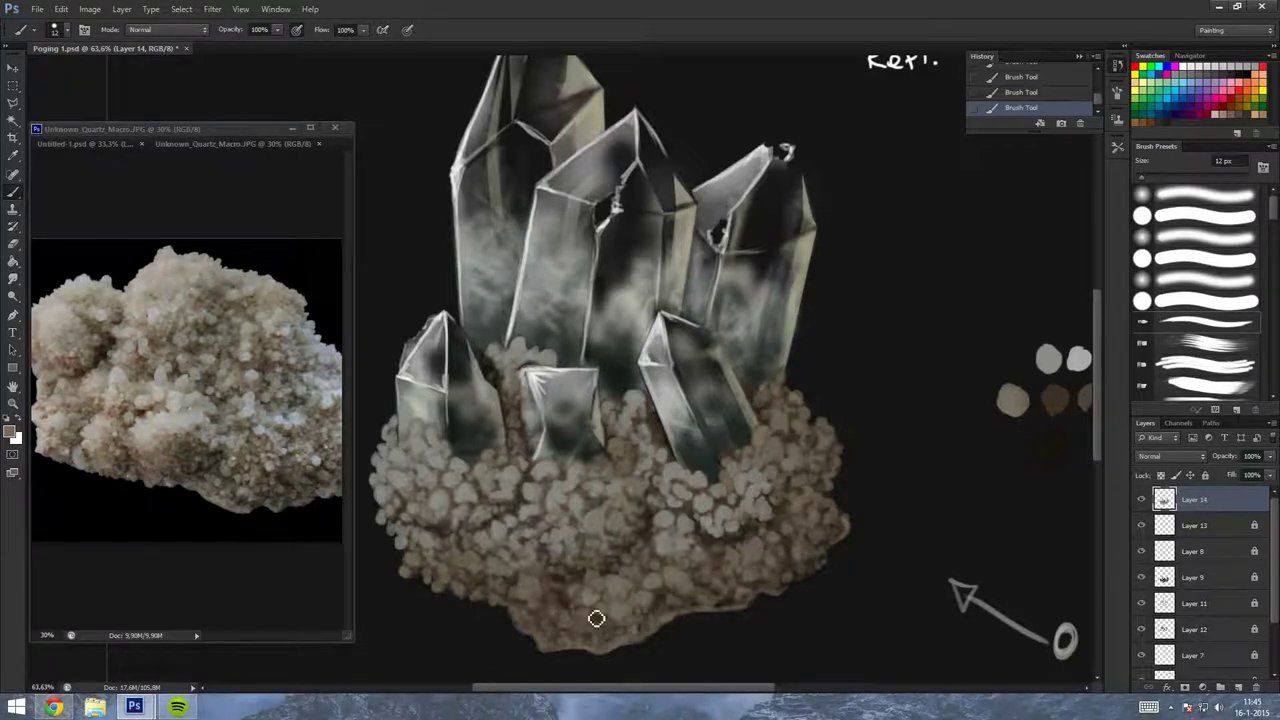
pyautogui.moveTo(530, 588)
pyautogui.mouseDown()
pyautogui.moveTo(520, 606)
pyautogui.moveTo(549, 655)
pyautogui.mouseUp()
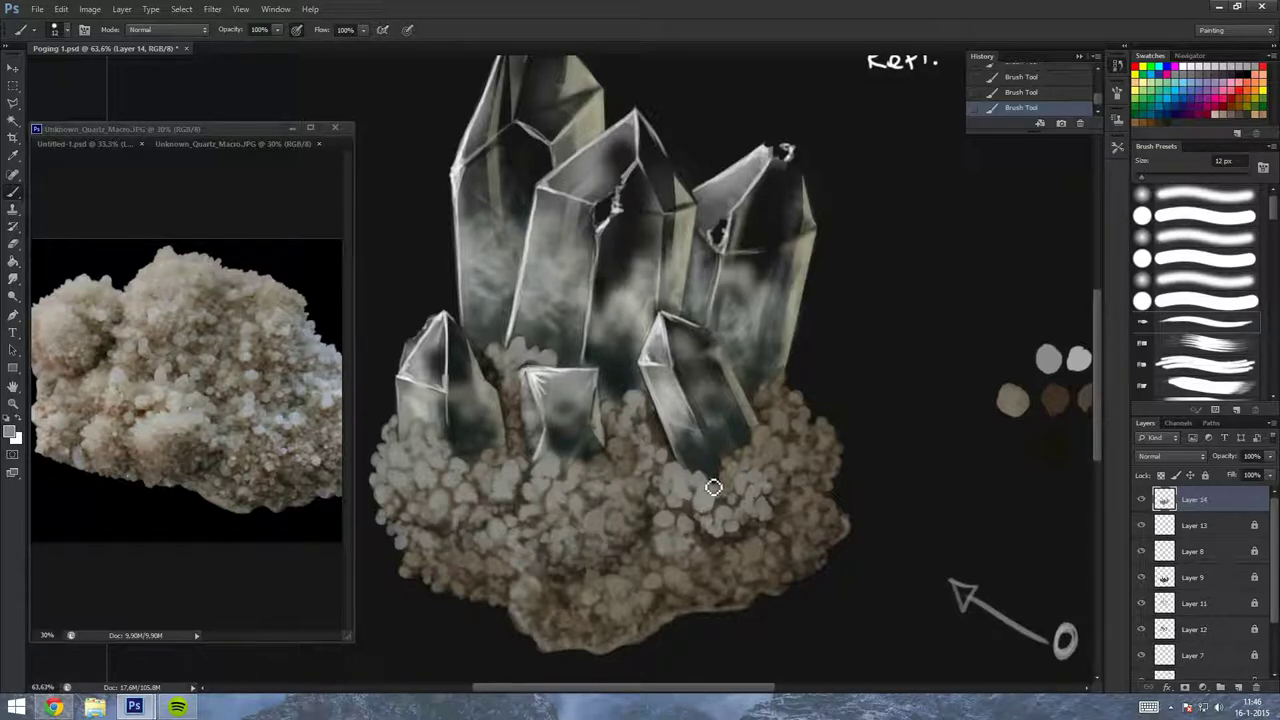
pyautogui.click(494, 350)
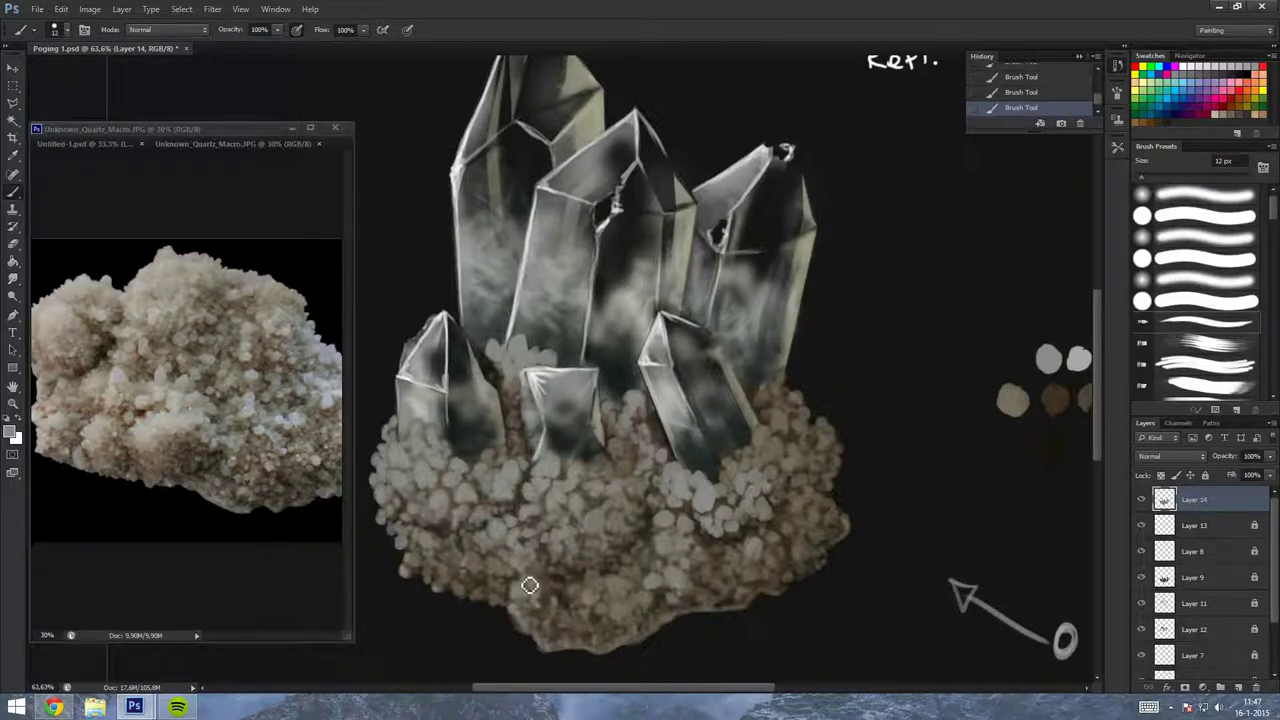
pyautogui.hotkey('ctrl', '-')
pyautogui.hotkey('ctrl', '-')
pyautogui.click(767, 515)
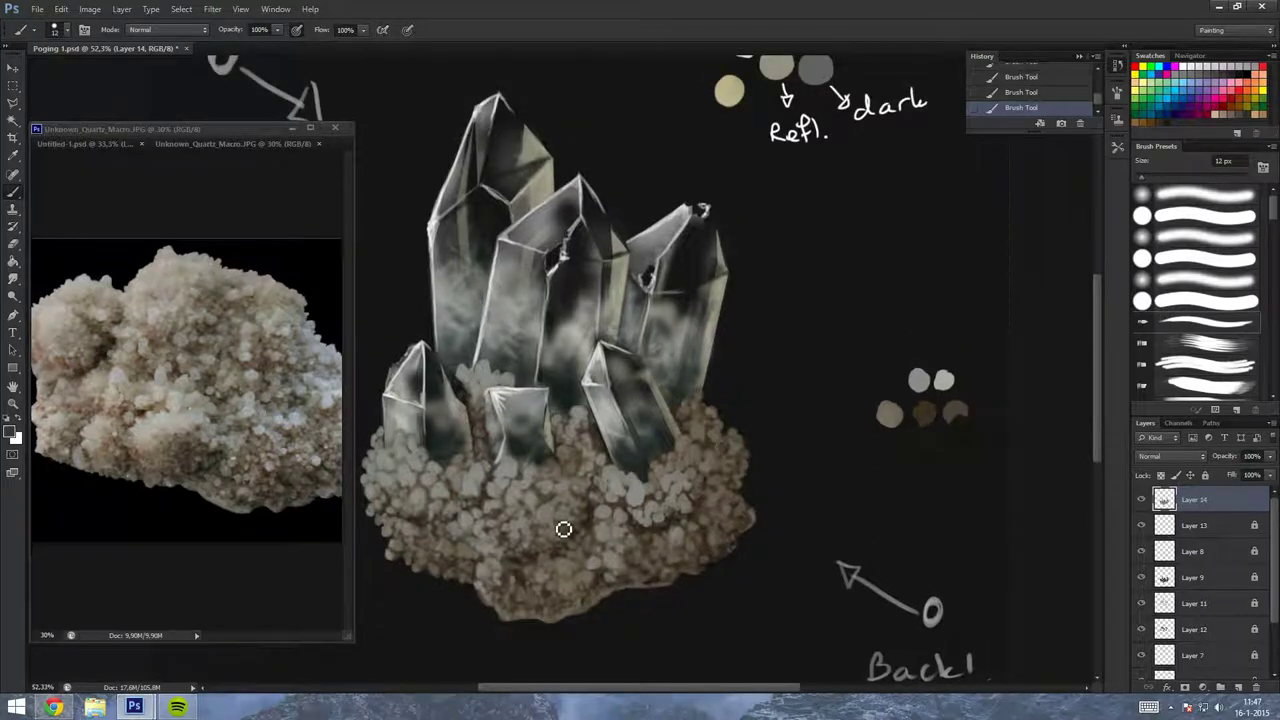
pyautogui.moveTo(520, 456); pyautogui.dragTo(609, 463)
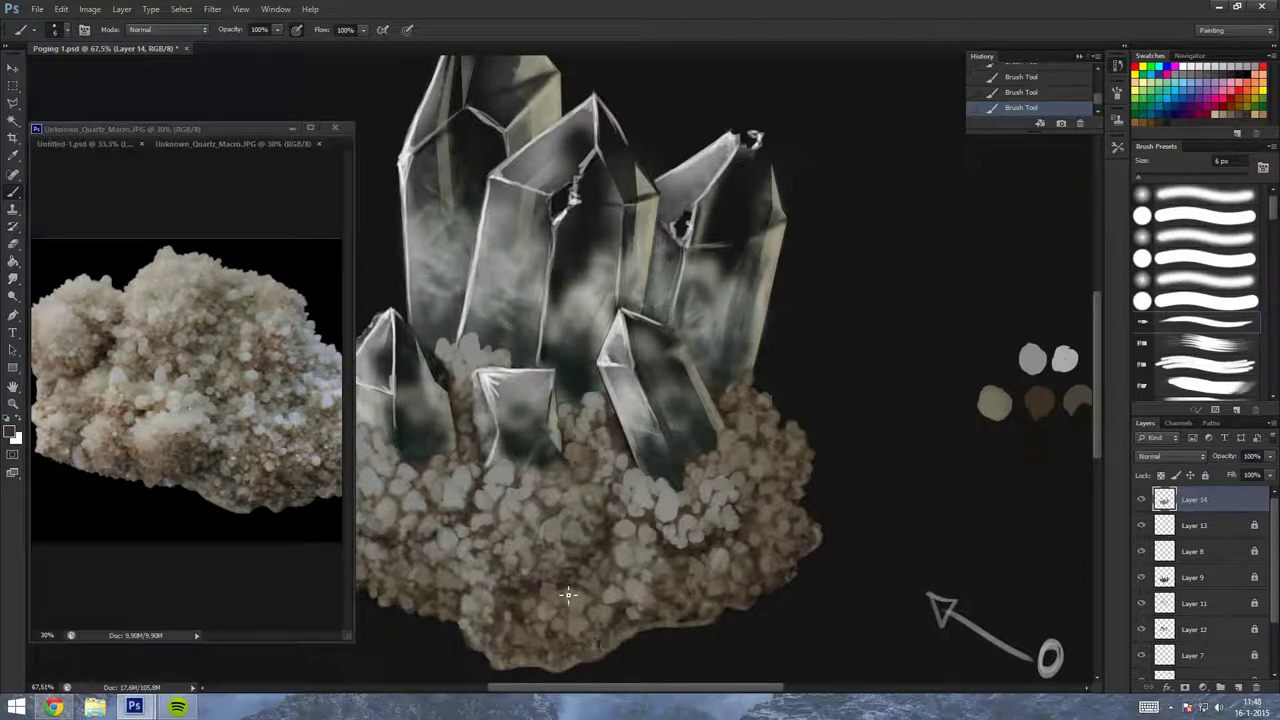
pyautogui.scroll(-5, 565, 575)
pyautogui.scroll(5, 791, 502)
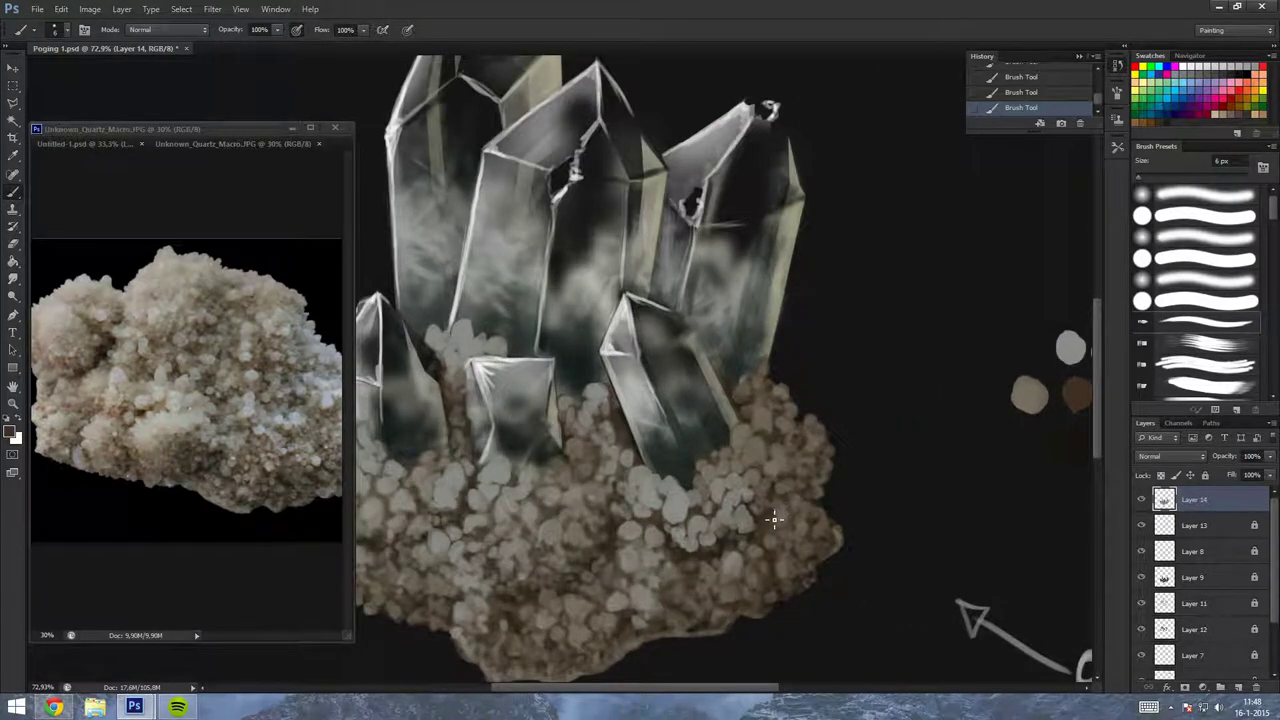
# Touch up the rock's lower-right edge and add light pebbles along the base edge.
pyautogui.moveTo(843, 548)
pyautogui.mouseDown()
pyautogui.moveTo(850, 520)
pyautogui.moveTo(788, 585)
pyautogui.mouseUp()
pyautogui.moveTo(697, 376)
pyautogui.mouseDown()
pyautogui.moveTo(757, 429)
pyautogui.moveTo(786, 411)
pyautogui.mouseUp()
pyautogui.moveTo(771, 389); pyautogui.dragTo(798, 401)
pyautogui.moveTo(826, 452); pyautogui.dragTo(797, 447)
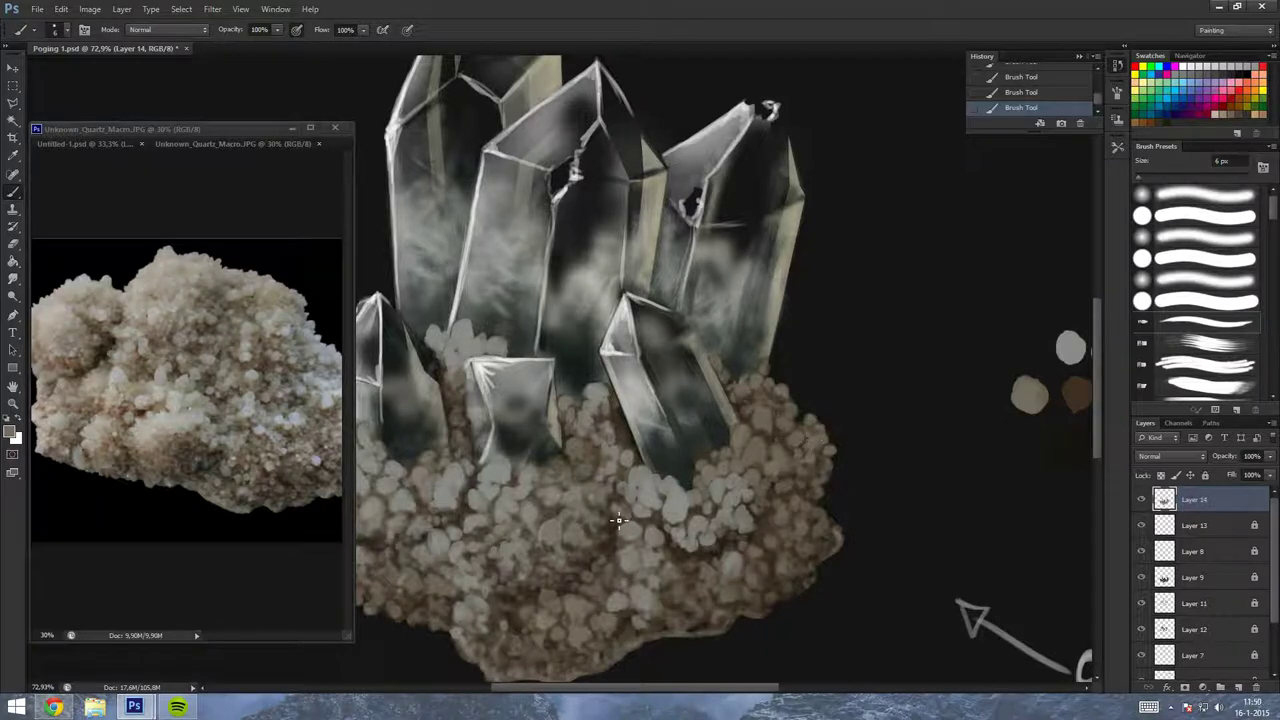
pyautogui.scroll(-2, 657, 461)
pyautogui.scroll(1, 632, 404)
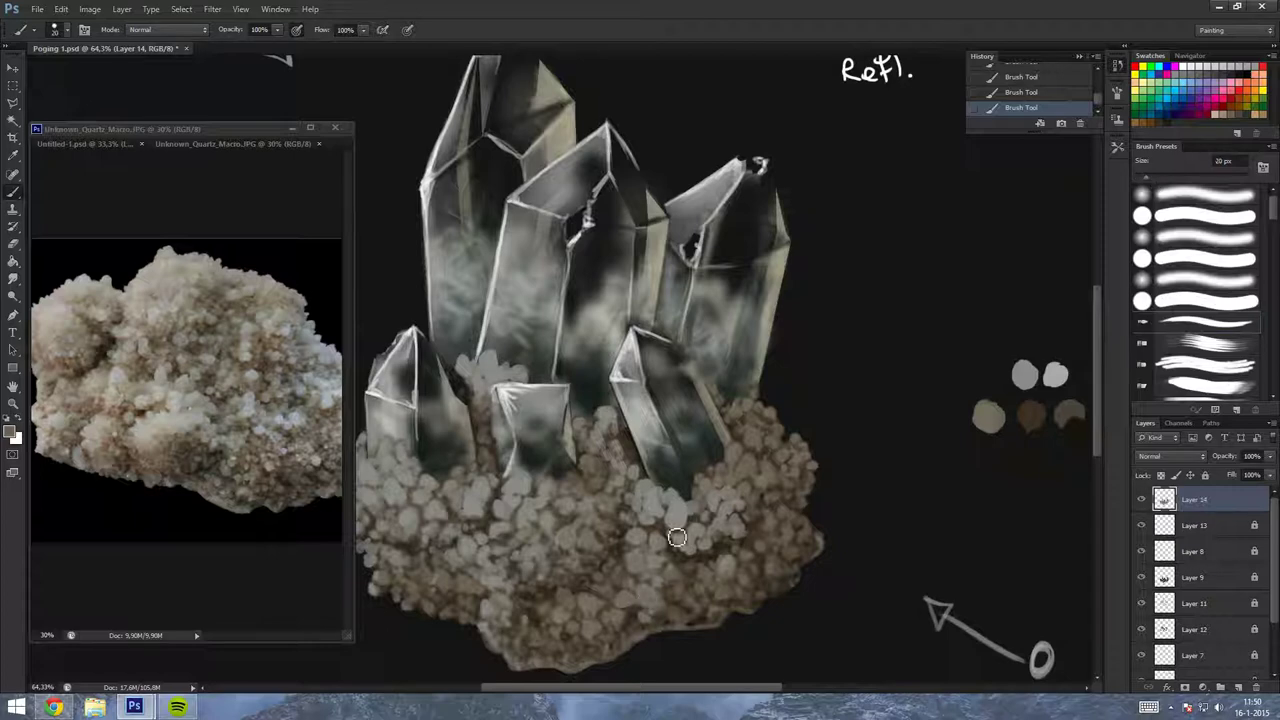
# Sample the darker brown from the colour notes and compare the last two strokes.
pyautogui.keyDown('alt'); pyautogui.click(1033, 409); pyautogui.keyUp('alt')
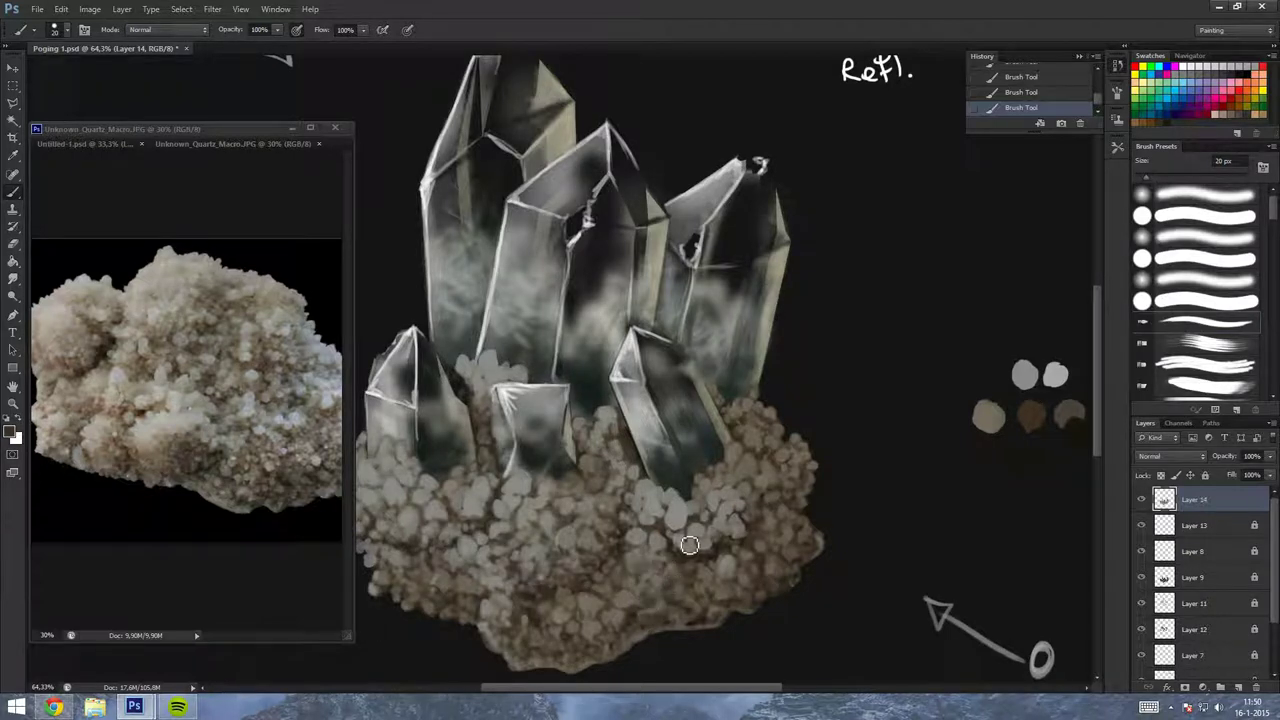
pyautogui.scroll(-3, 544, 615)
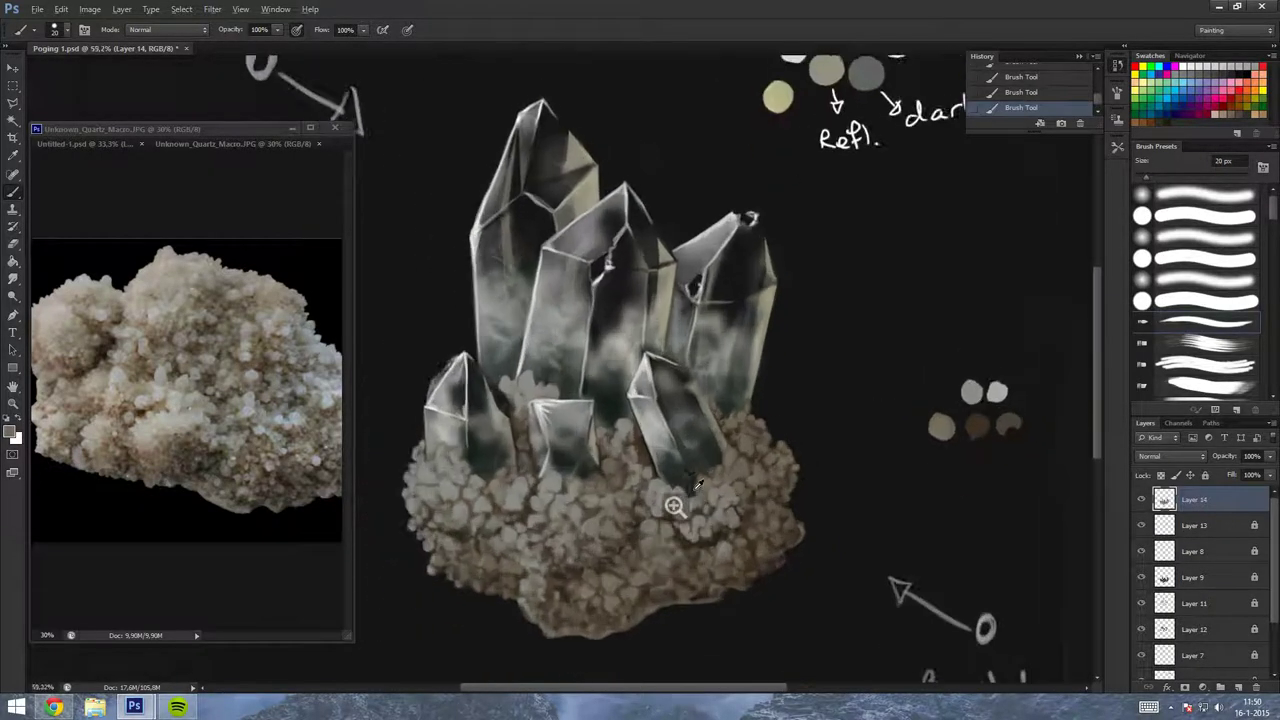
pyautogui.scroll(3, 671, 503)
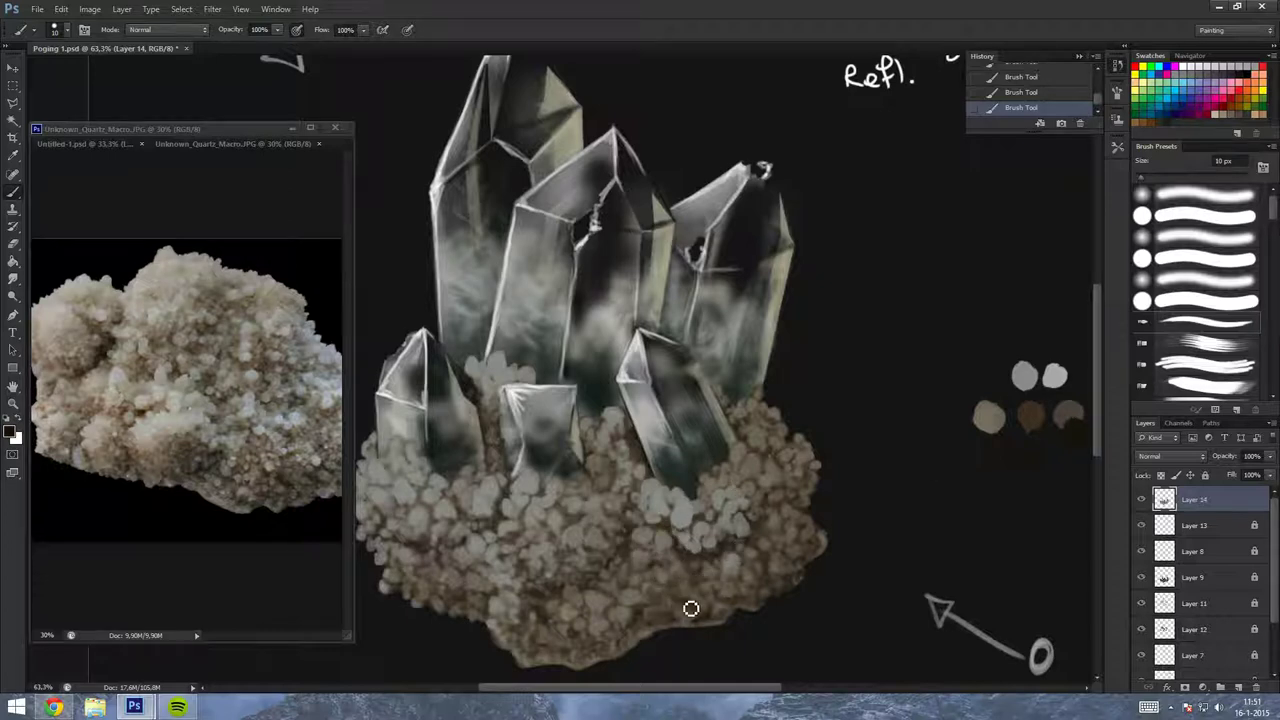
pyautogui.hotkey('ctrl', 'alt', 'z')
pyautogui.hotkey('ctrl', 'alt', 'z')
pyautogui.hotkey('ctrl', 'shift', 'z')
pyautogui.hotkey('ctrl', 'shift', 'z')
pyautogui.scroll(-2, 720, 545)
pyautogui.scroll(1, 757, 515)
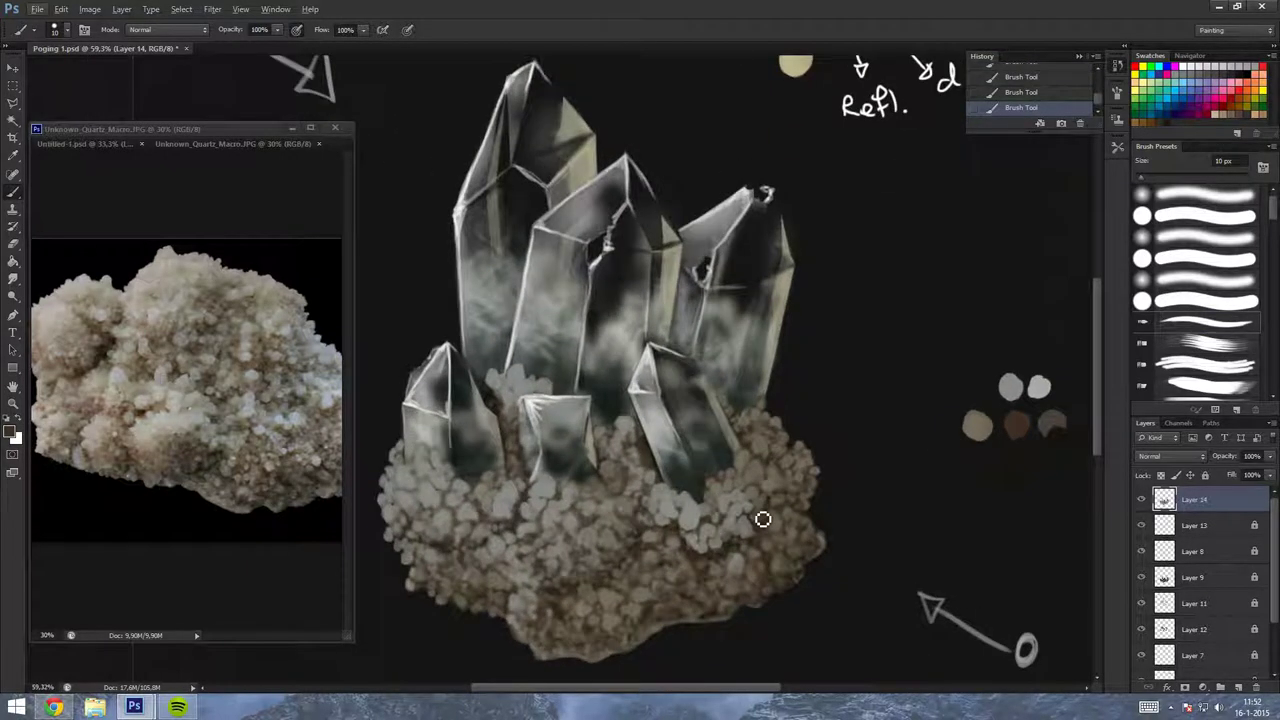
# With a hard round brush, add light pebbles across the lower-left base and between the crystals.
pyautogui.click(1174, 296)
pyautogui.moveTo(422, 486)
pyautogui.mouseDown()
pyautogui.moveTo(410, 490)
pyautogui.moveTo(420, 506)
pyautogui.mouseUp()
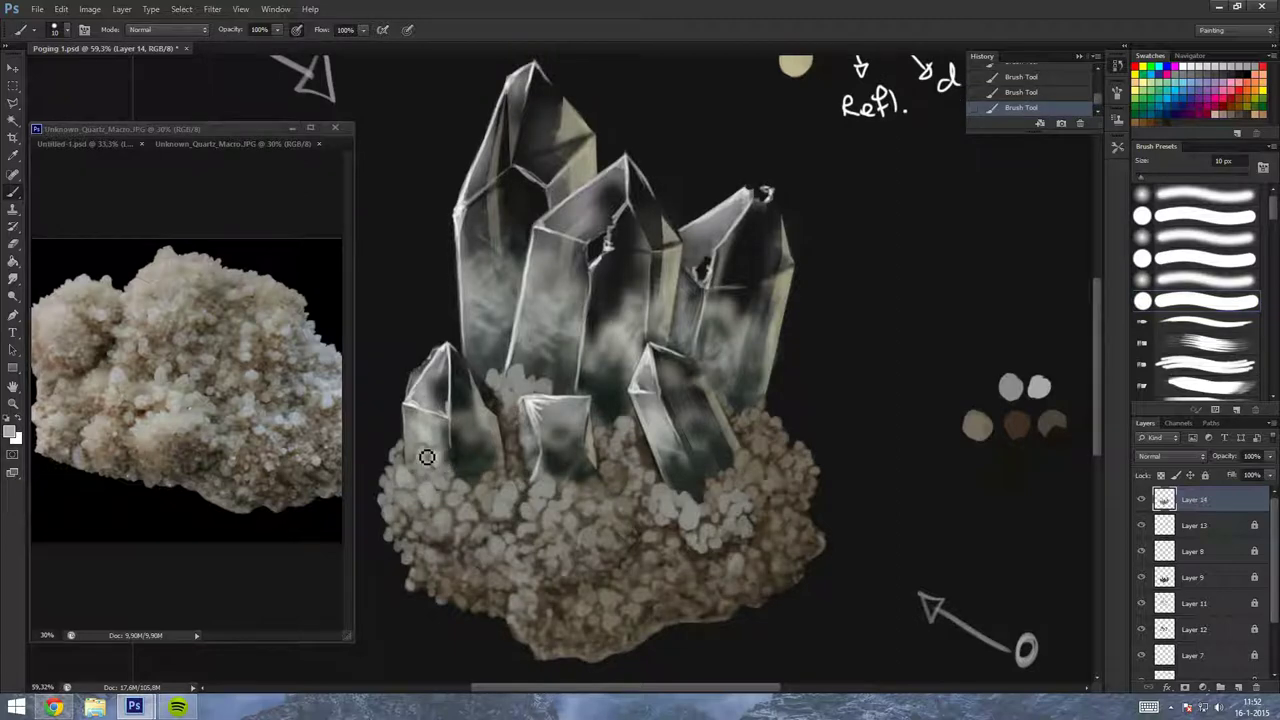
pyautogui.moveTo(521, 382); pyautogui.dragTo(534, 400)
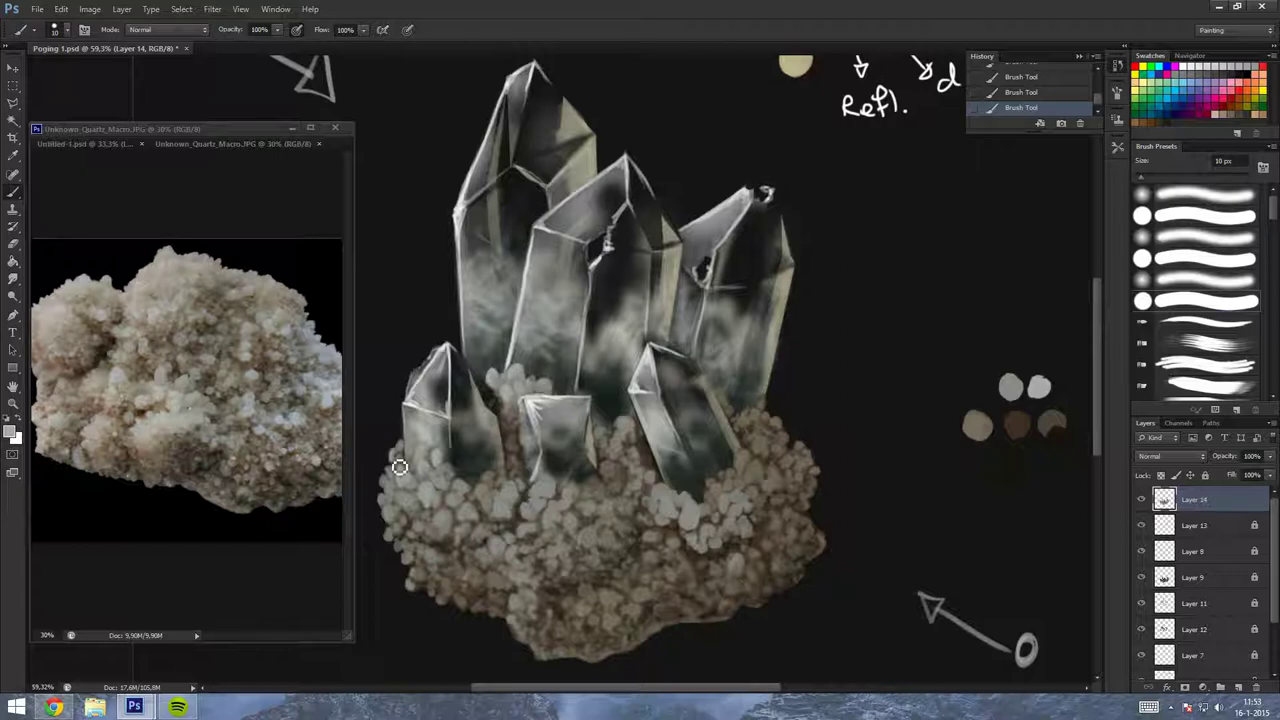
pyautogui.moveTo(389, 486)
pyautogui.mouseDown()
pyautogui.moveTo(386, 514)
pyautogui.moveTo(420, 517)
pyautogui.mouseUp()
pyautogui.moveTo(445, 476)
pyautogui.mouseDown()
pyautogui.moveTo(460, 510)
pyautogui.moveTo(465, 496)
pyautogui.moveTo(514, 491)
pyautogui.mouseUp()
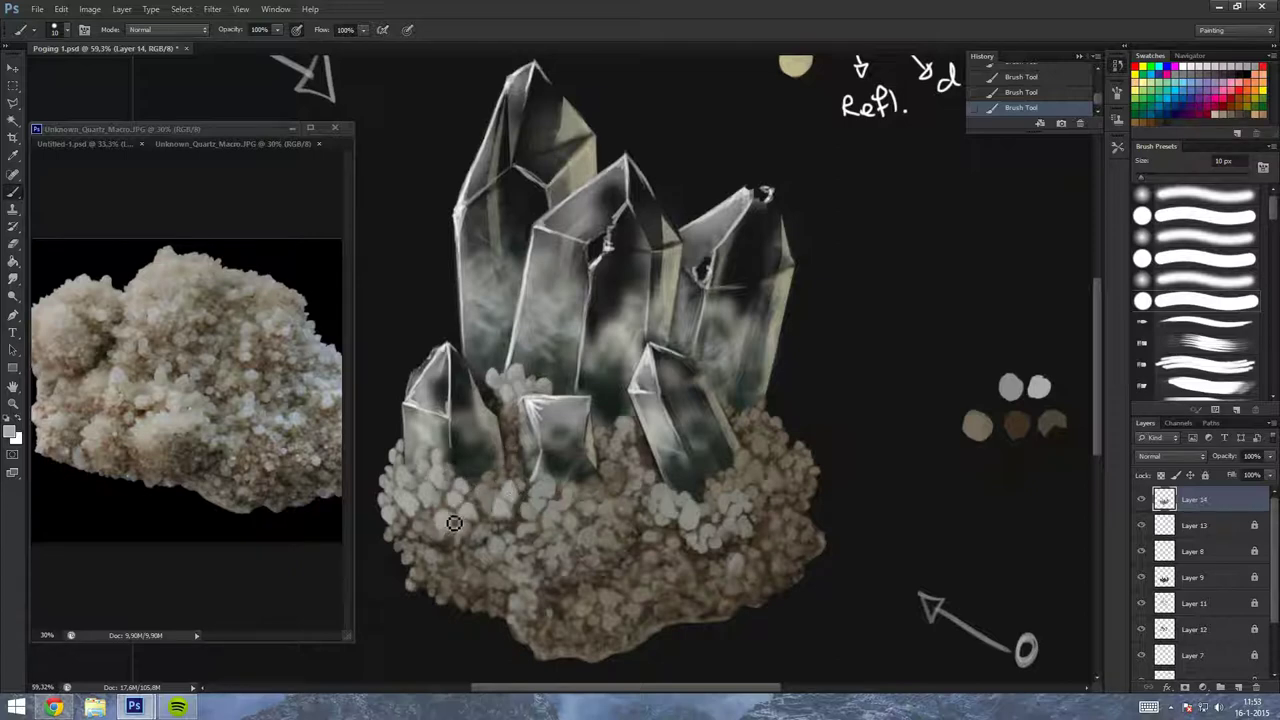
pyautogui.moveTo(543, 509); pyautogui.dragTo(557, 491)
pyautogui.moveTo(452, 484); pyautogui.dragTo(462, 494)
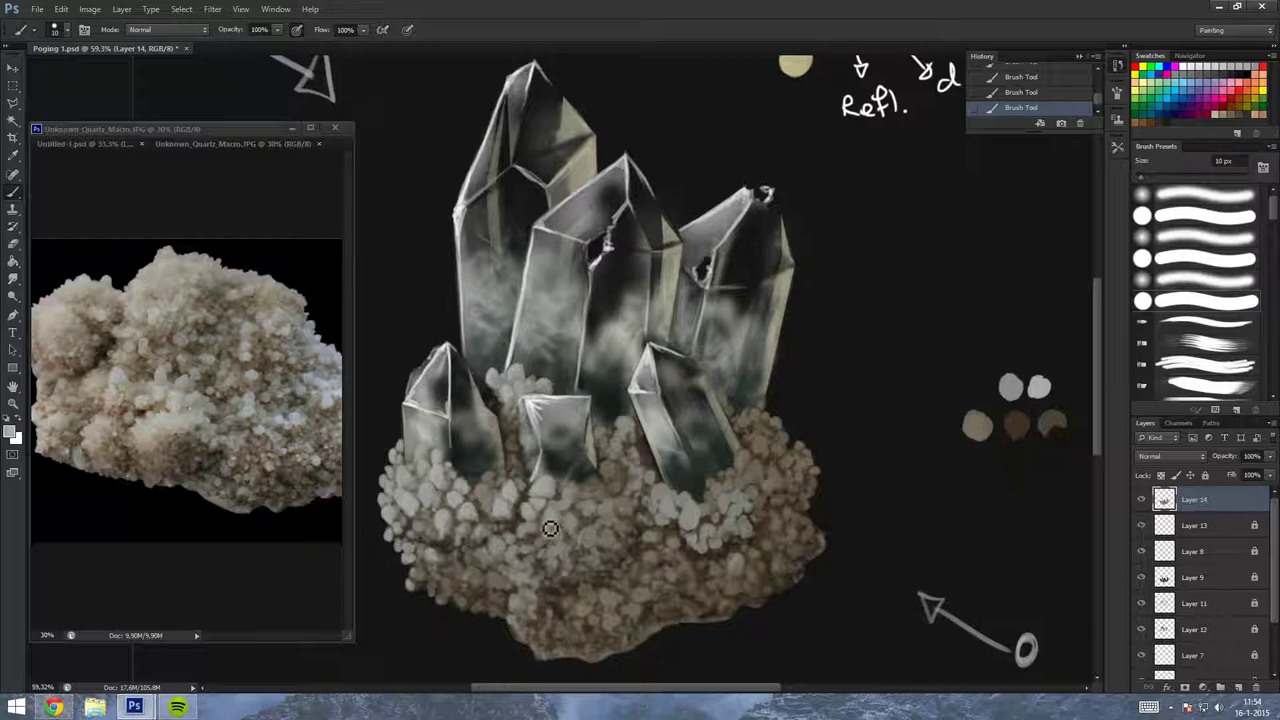
pyautogui.moveTo(497, 547); pyautogui.dragTo(505, 555)
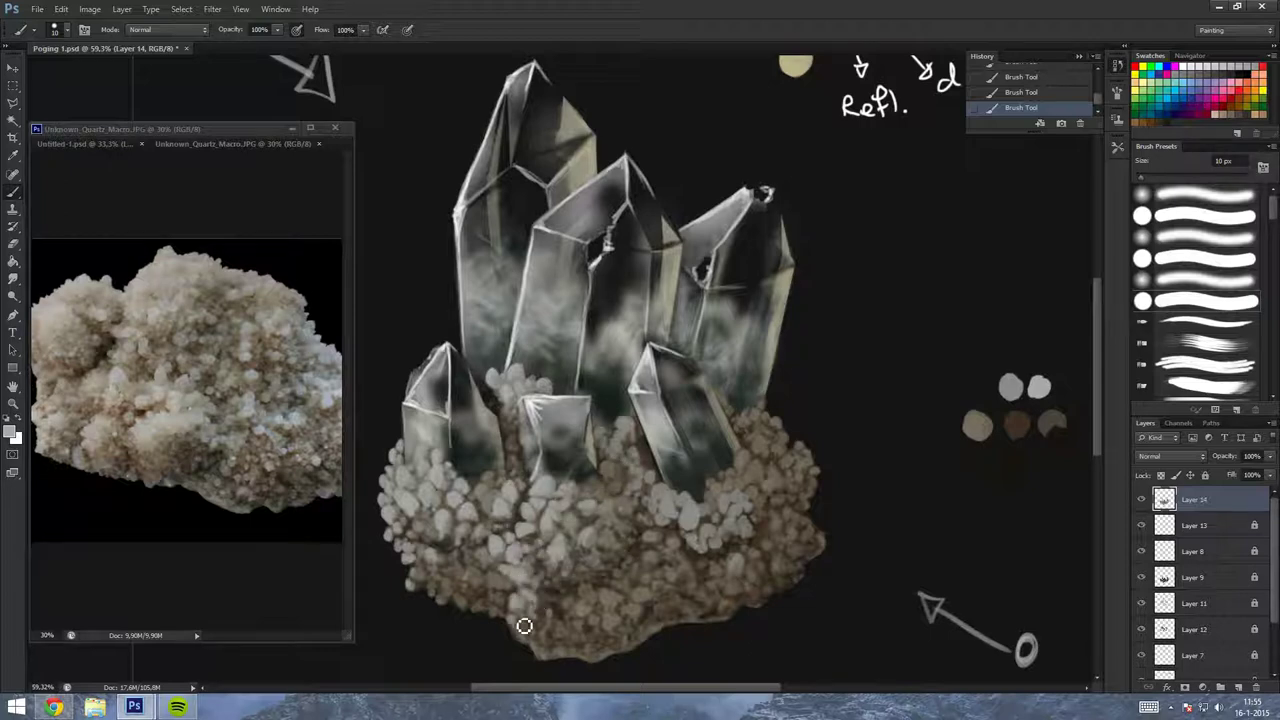
pyautogui.scroll(-3, 551, 591)
pyautogui.scroll(3, 313, 8)
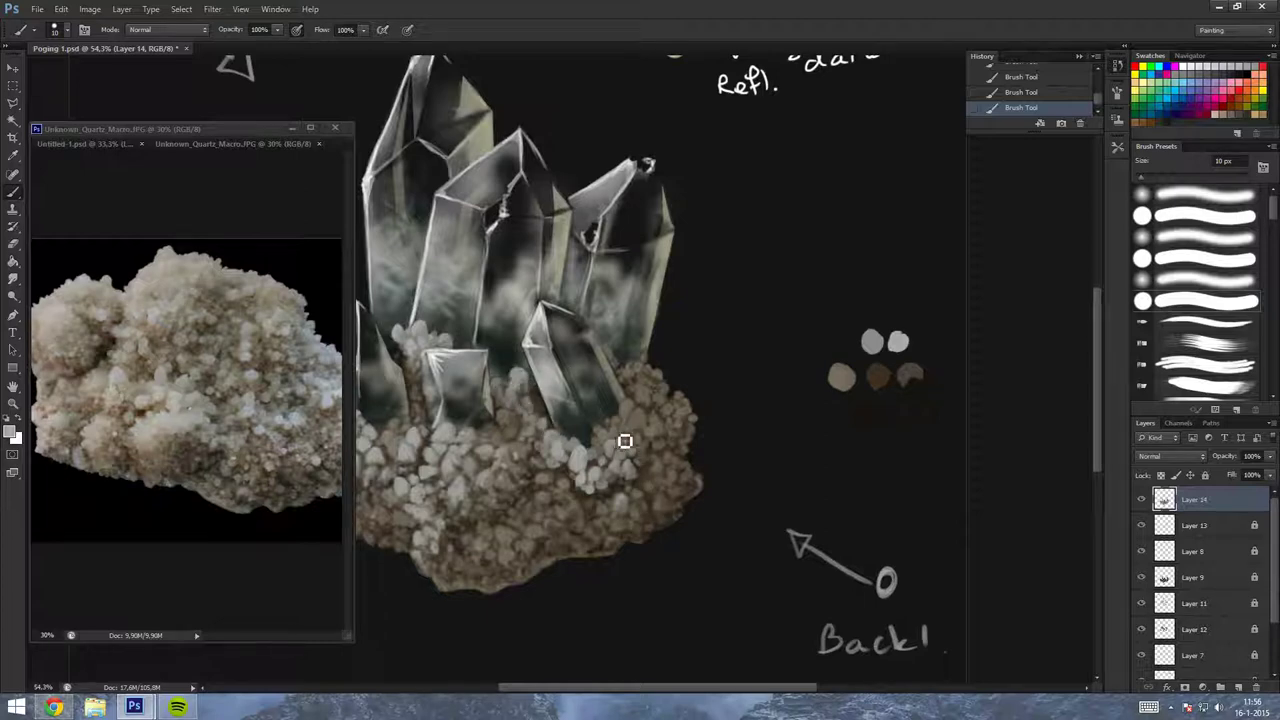
pyautogui.hscroll(-5, 527, 487)
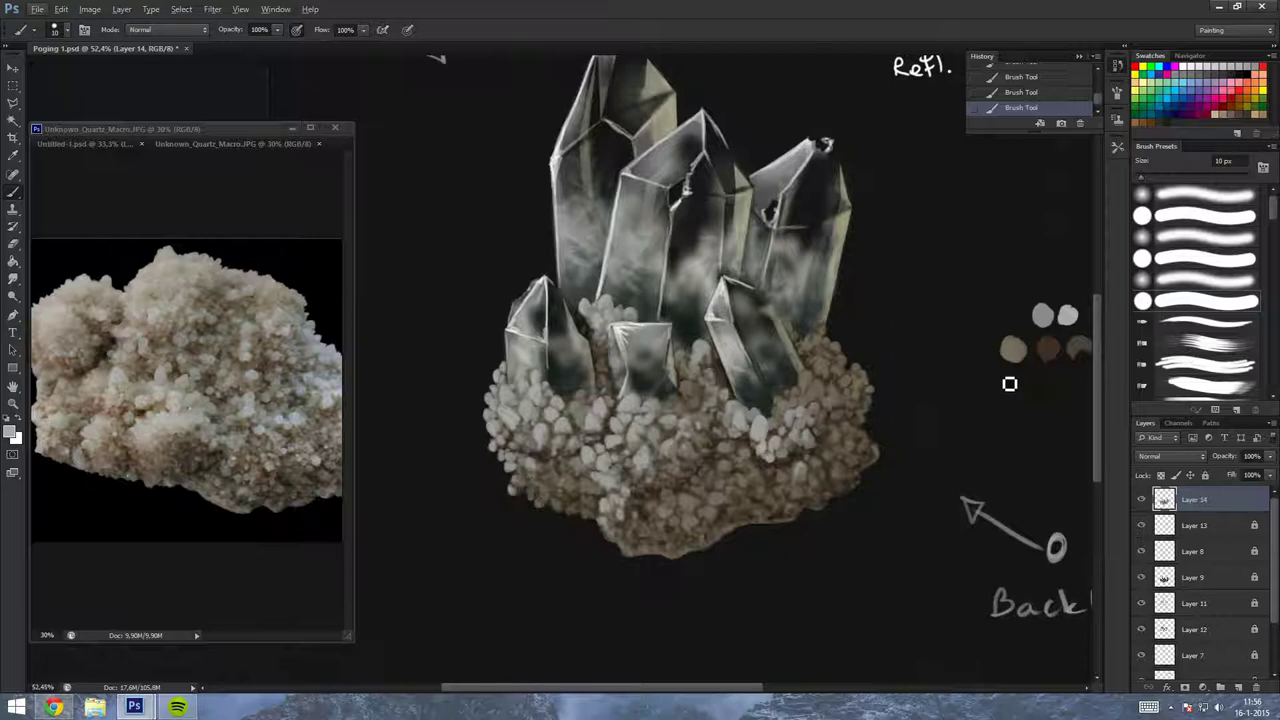
# Try dodging the rock base with the Dodge tool on Highlights, then undo it.
pyautogui.press('o')
pyautogui.click(160, 29)
pyautogui.click(172, 68)
pyautogui.moveTo(588, 491); pyautogui.dragTo(703, 447)
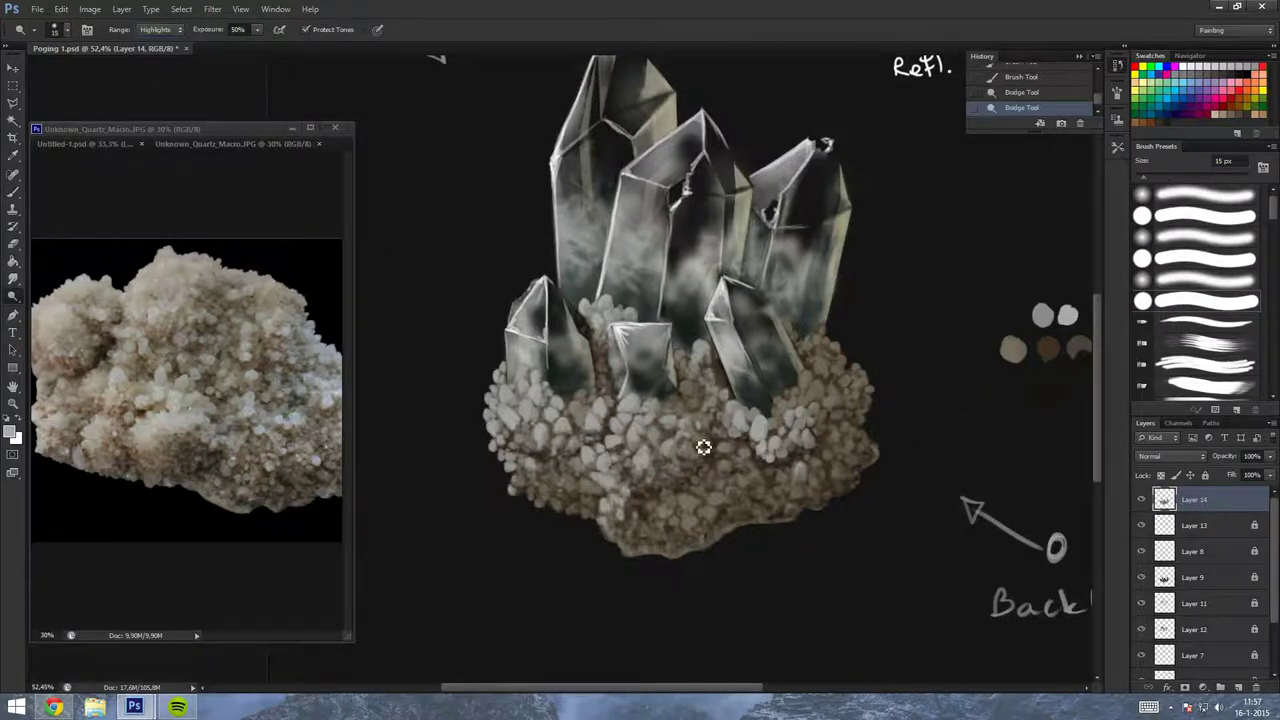
pyautogui.hotkey('ctrl', 'alt', 'z')
pyautogui.hotkey('ctrl', 'alt', 'z')
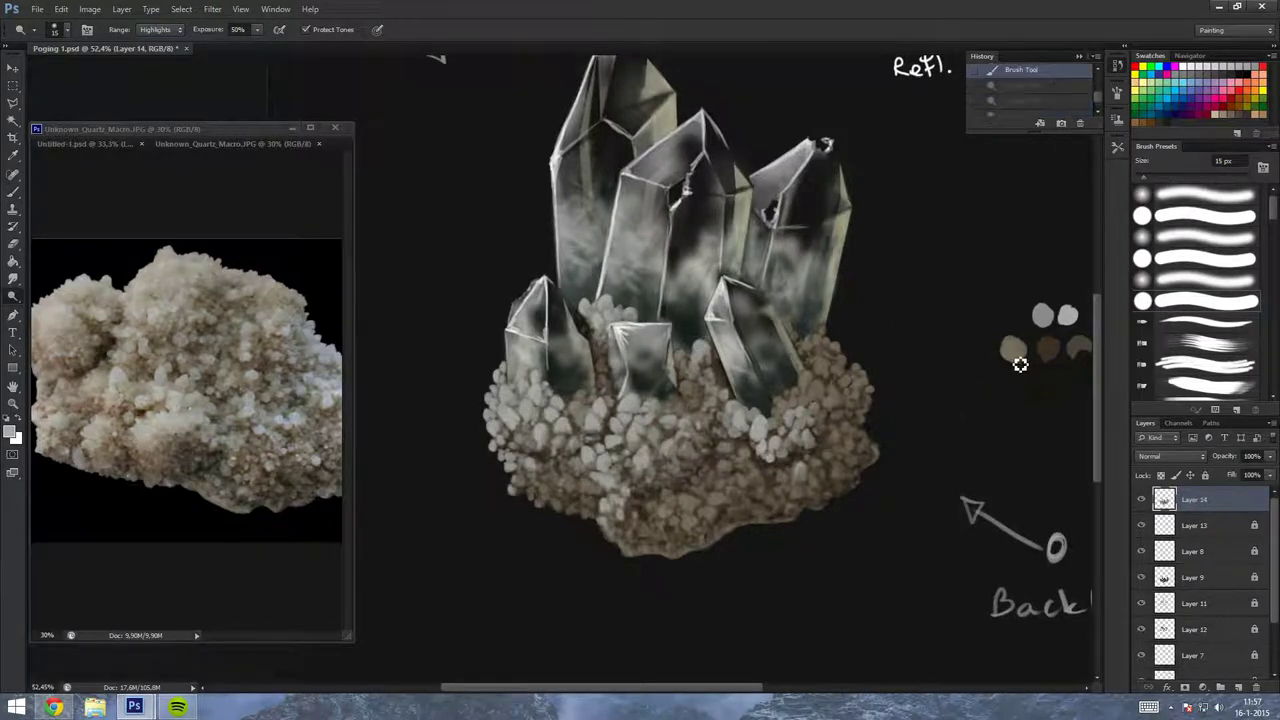
# Set a pale beige foreground colour and paint a new dot beside the colour notes.
pyautogui.moveTo(1019, 364); pyautogui.dragTo(1006, 456)
pyautogui.press('i')
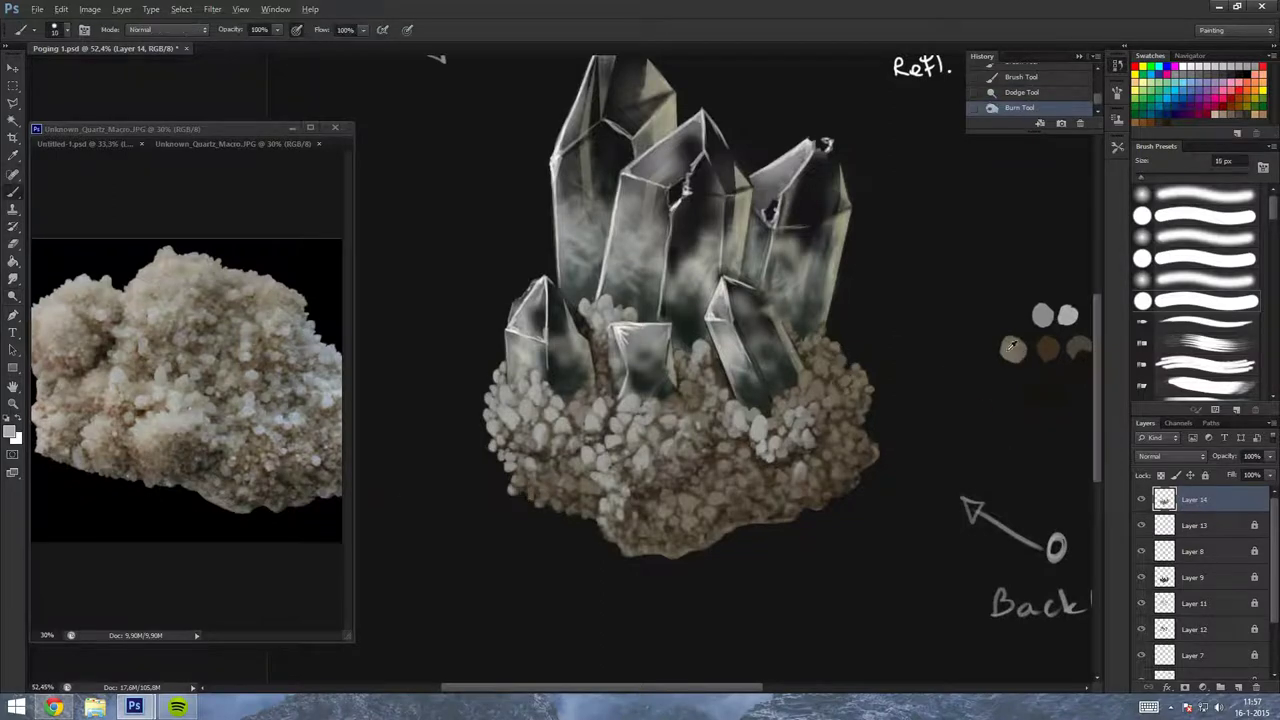
pyautogui.click(12, 431)
pyautogui.press('Return')
pyautogui.press('b')
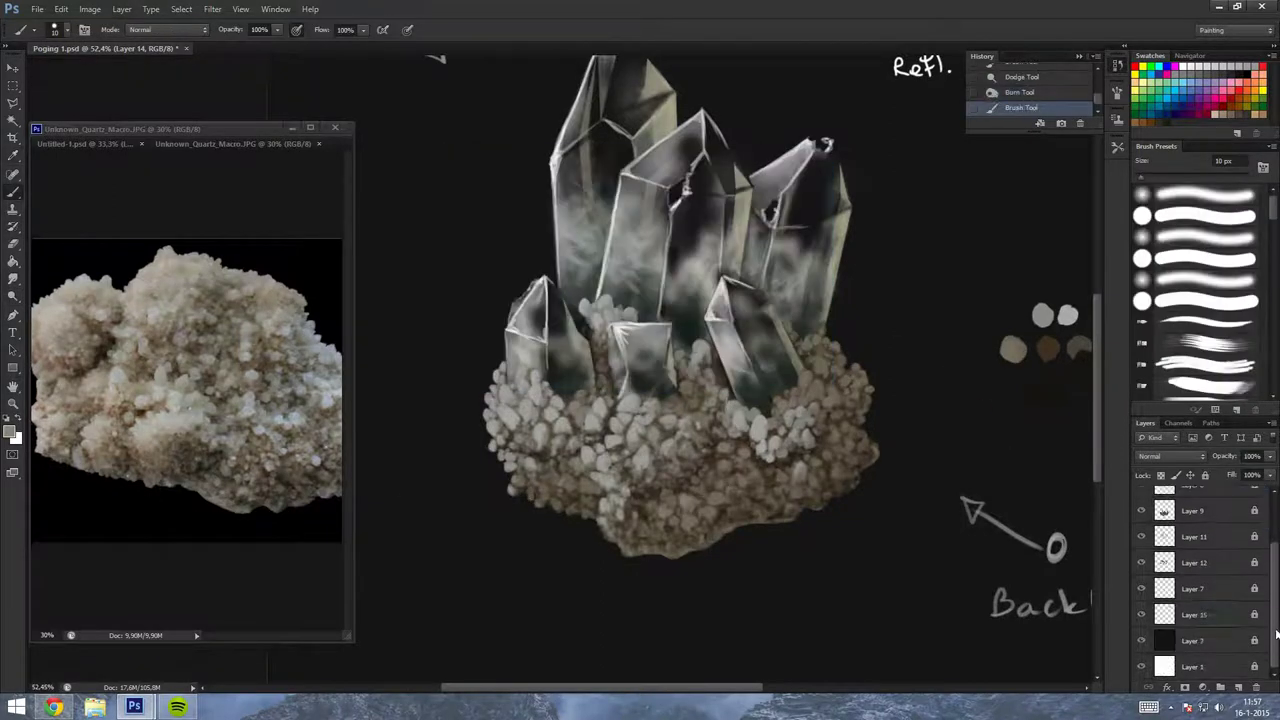
pyautogui.click(976, 350)
pyautogui.click(980, 350)
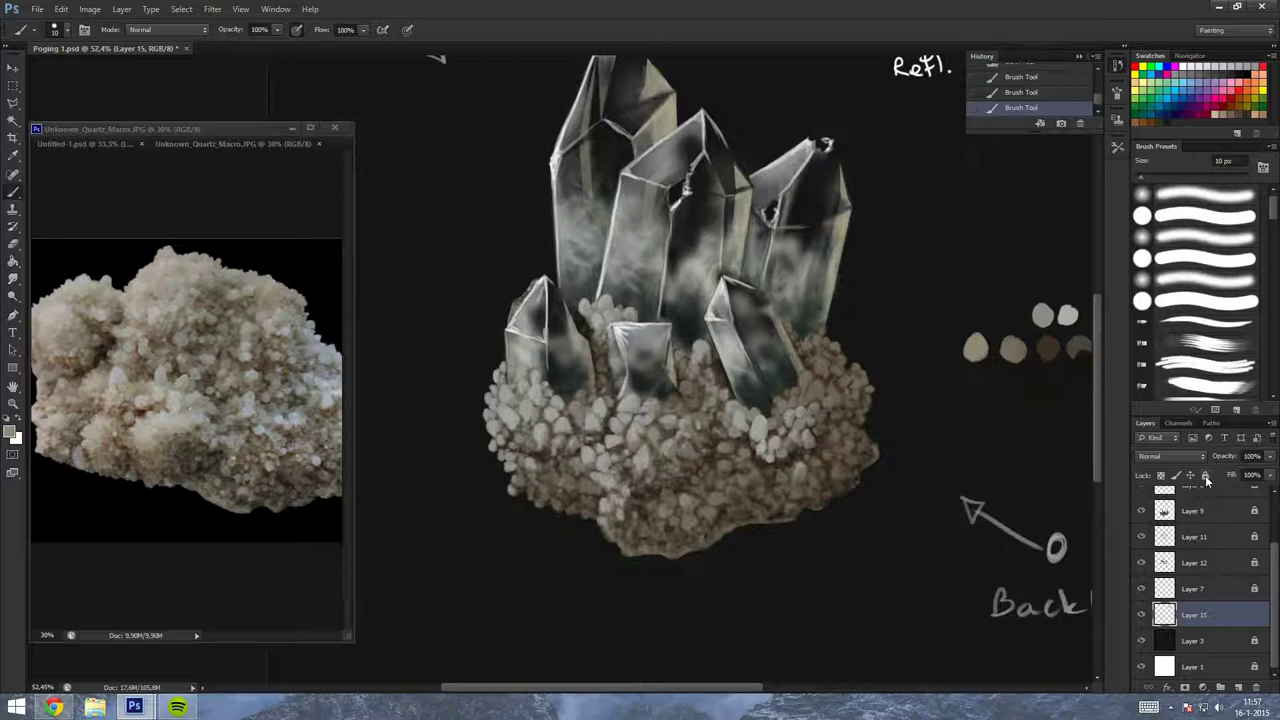
# Return to Layer 14 and dab small pale pebbles onto the rock base.
pyautogui.scroll(3, 1205, 500)
pyautogui.click(1195, 499)
pyautogui.click(636, 421)
pyautogui.click(580, 481)
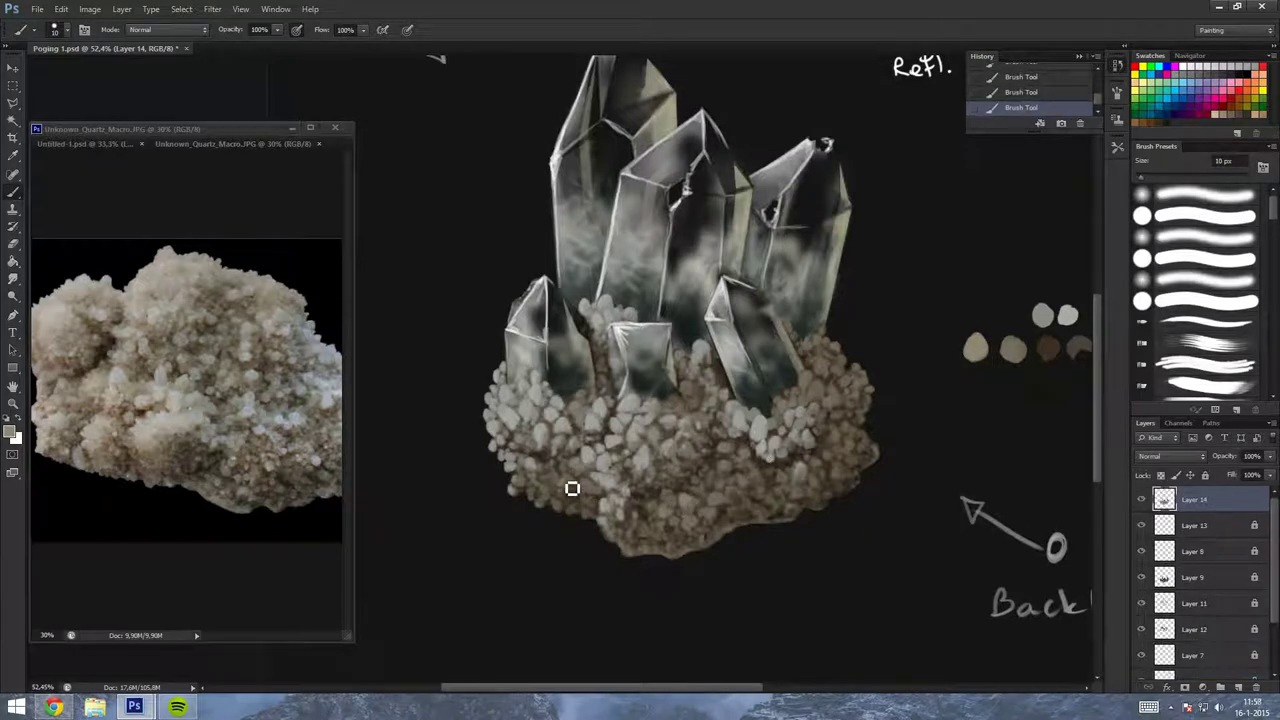
# With a larger, softer brush at 57% opacity, dab more pebbles onto the rock base.
pyautogui.click(1186, 284)
pyautogui.press('5')
pyautogui.press('7')
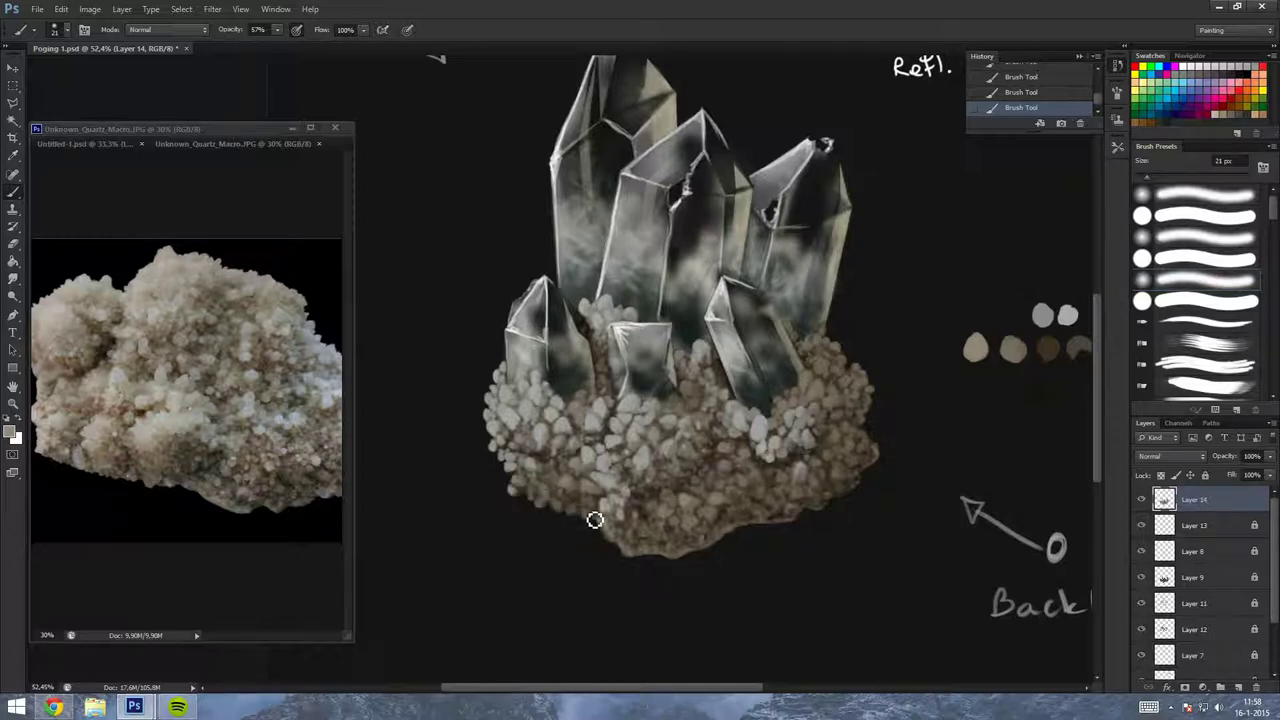
pyautogui.click(730, 490)
pyautogui.click(589, 419)
pyautogui.hotkey('ctrl', 'z')
pyautogui.hotkey('ctrl', 'z')
pyautogui.hotkey('ctrl', 'z')
pyautogui.click(760, 481)
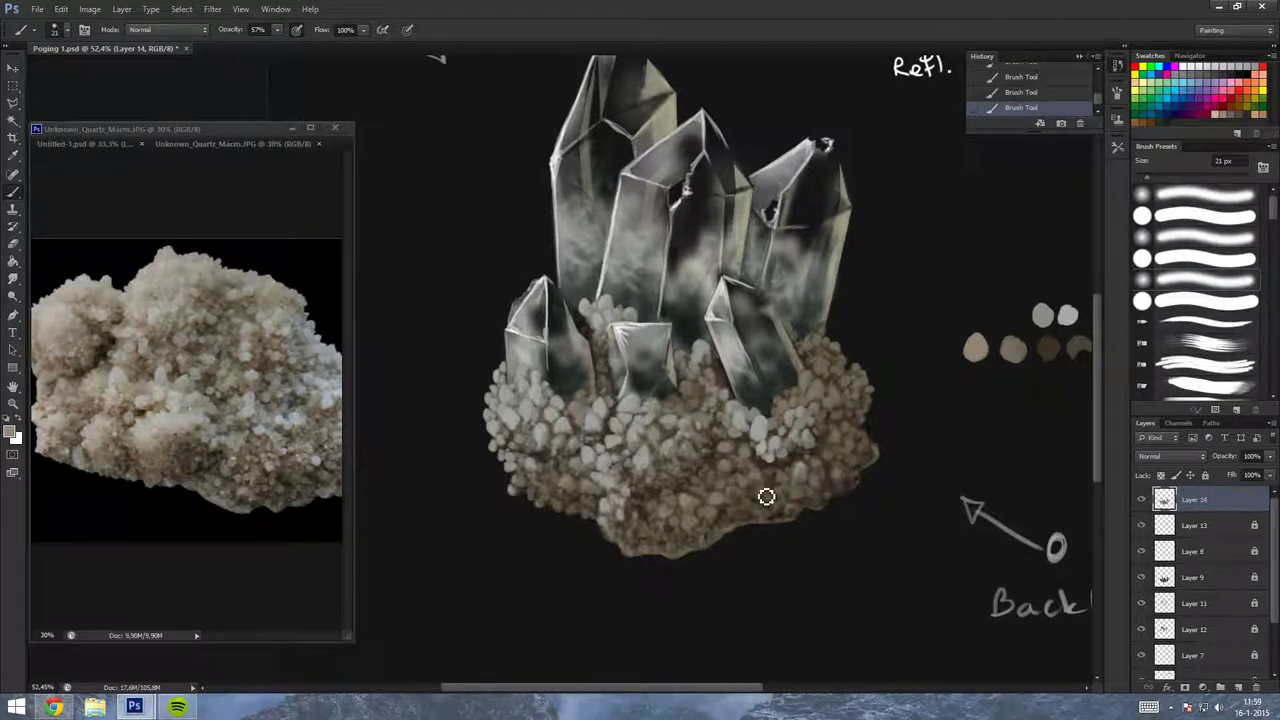
# Restore 100% opacity with the hard round brush and review recent strokes via undo and redo.
pyautogui.scroll(-3, 800, 470)
pyautogui.scroll(5, 800, 455)
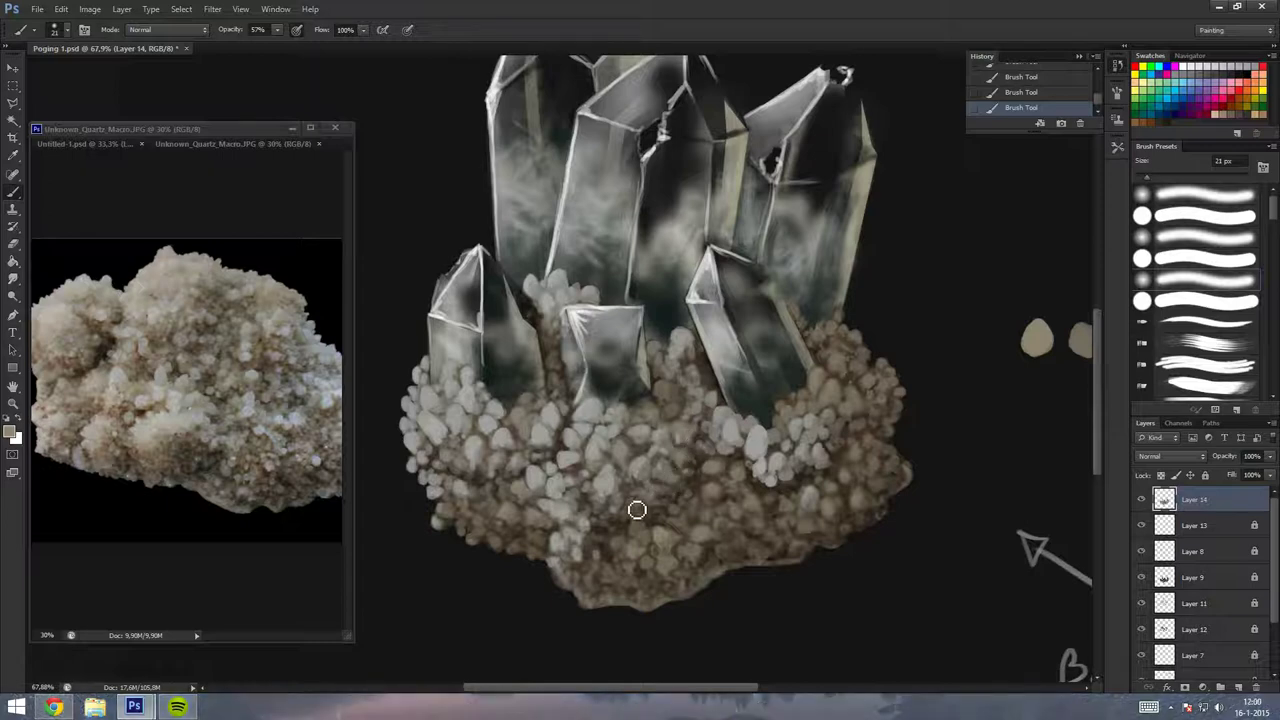
pyautogui.press('0')
pyautogui.click(1150, 215)
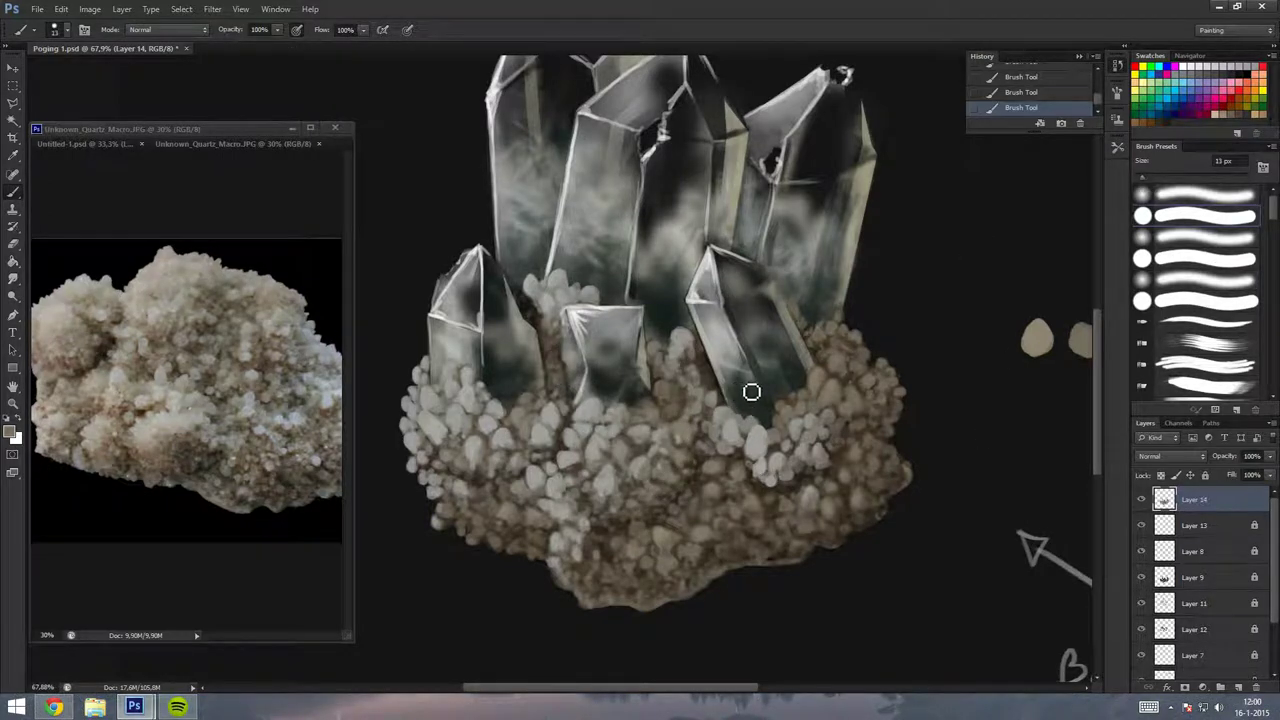
pyautogui.hscroll(1, 750, 390)
pyautogui.hscroll(4, 690, 380)
pyautogui.hotkey('ctrl', 'alt', 'z')
pyautogui.hotkey('ctrl', 'alt', 'z')
pyautogui.hotkey('shift', 'ctrl', 'z')
pyautogui.hotkey('shift', 'ctrl', 'z')
pyautogui.hotkey('ctrl', 'alt', 'z')
pyautogui.hotkey('ctrl', 'alt', 'z')
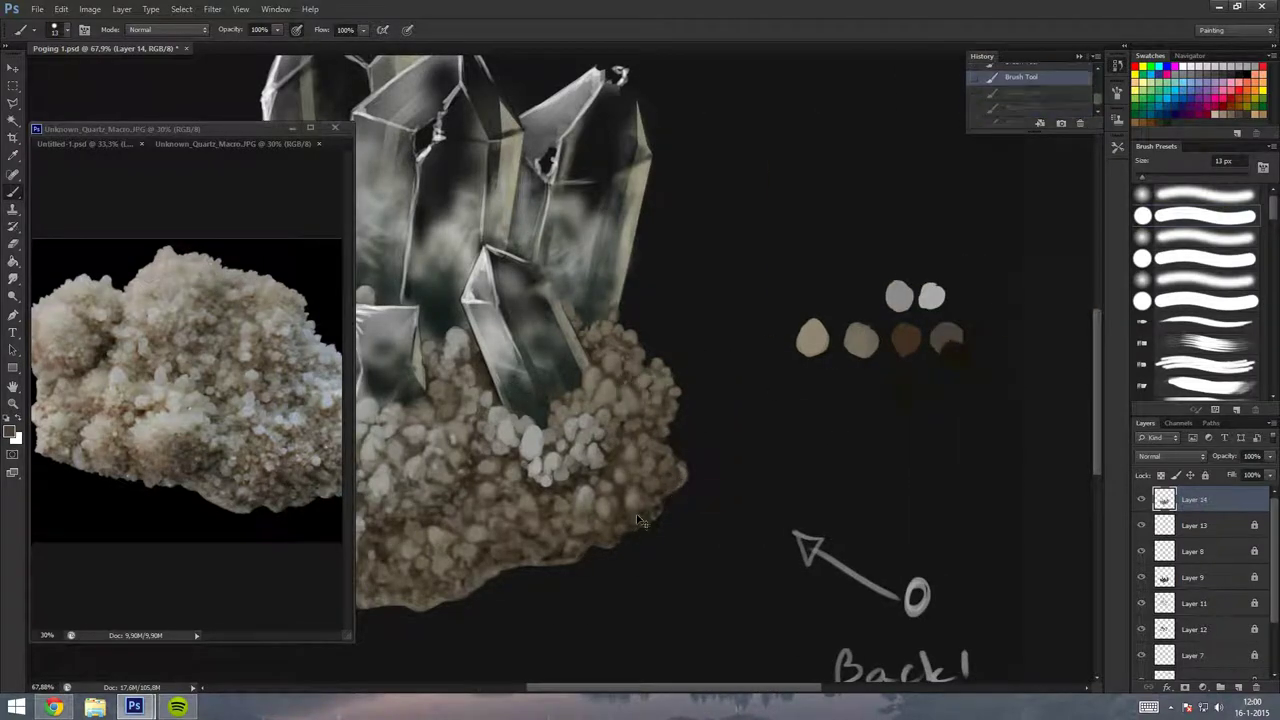
pyautogui.hscroll(-2, 697, 554)
pyautogui.hotkey('shift', 'ctrl', 'z')
# Review the latest brush stroke through undo and redo, then return to the Brush from Dodge.
pyautogui.hotkey('ctrl', 'alt', 'z')
pyautogui.hotkey('shift', 'ctrl', 'z')
pyautogui.hotkey('ctrl', 'alt', 'z')
pyautogui.press('o')
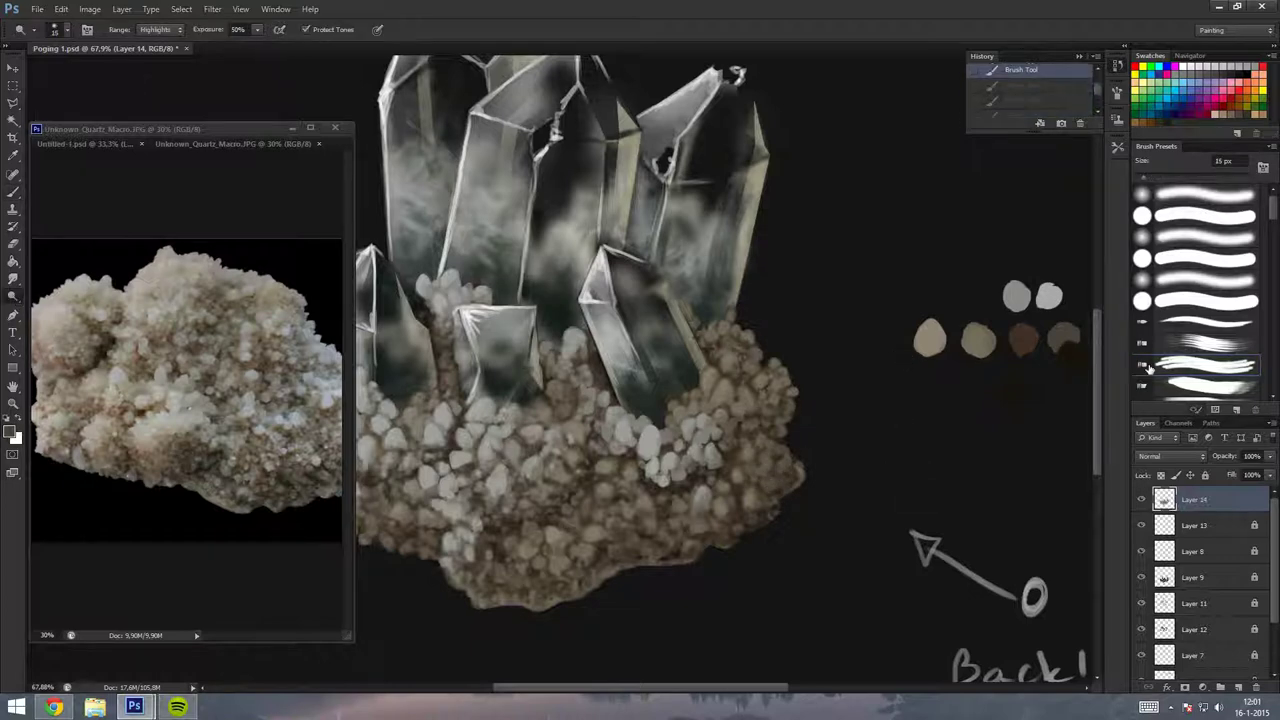
pyautogui.hotkey('shift', 'ctrl', 'z')
pyautogui.hotkey('ctrl', 'alt', 'z')
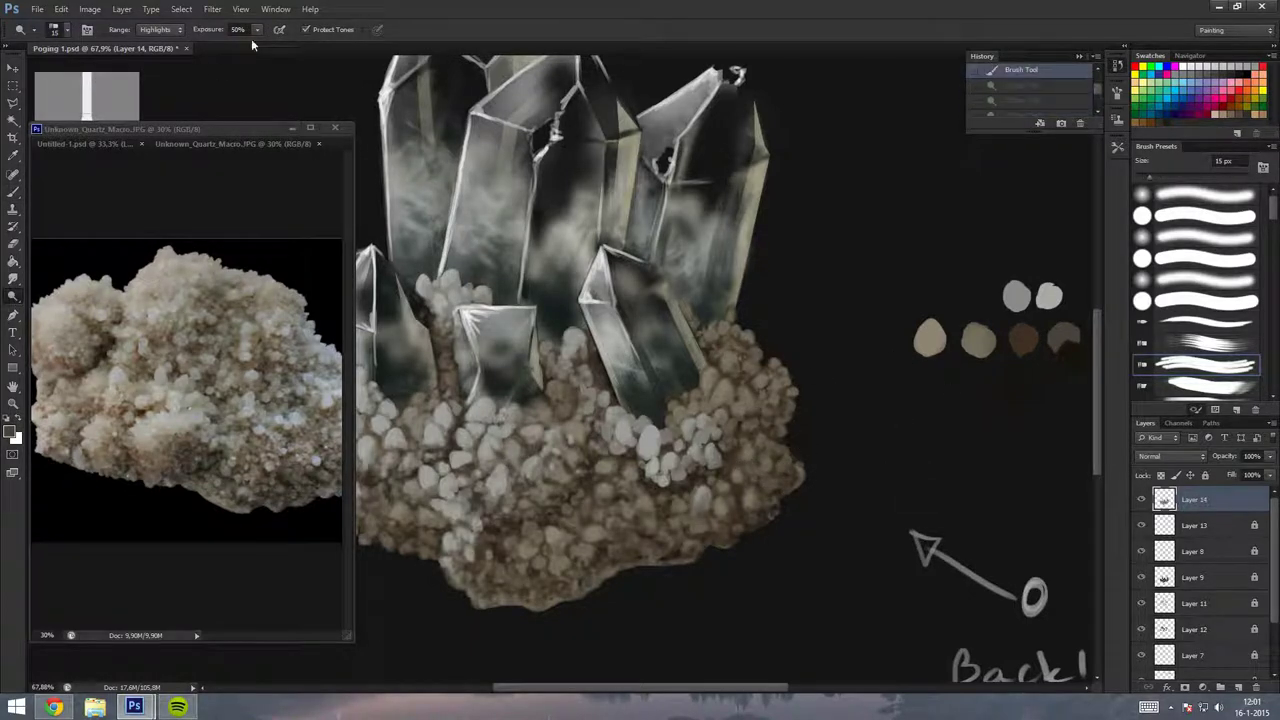
pyautogui.press('b')
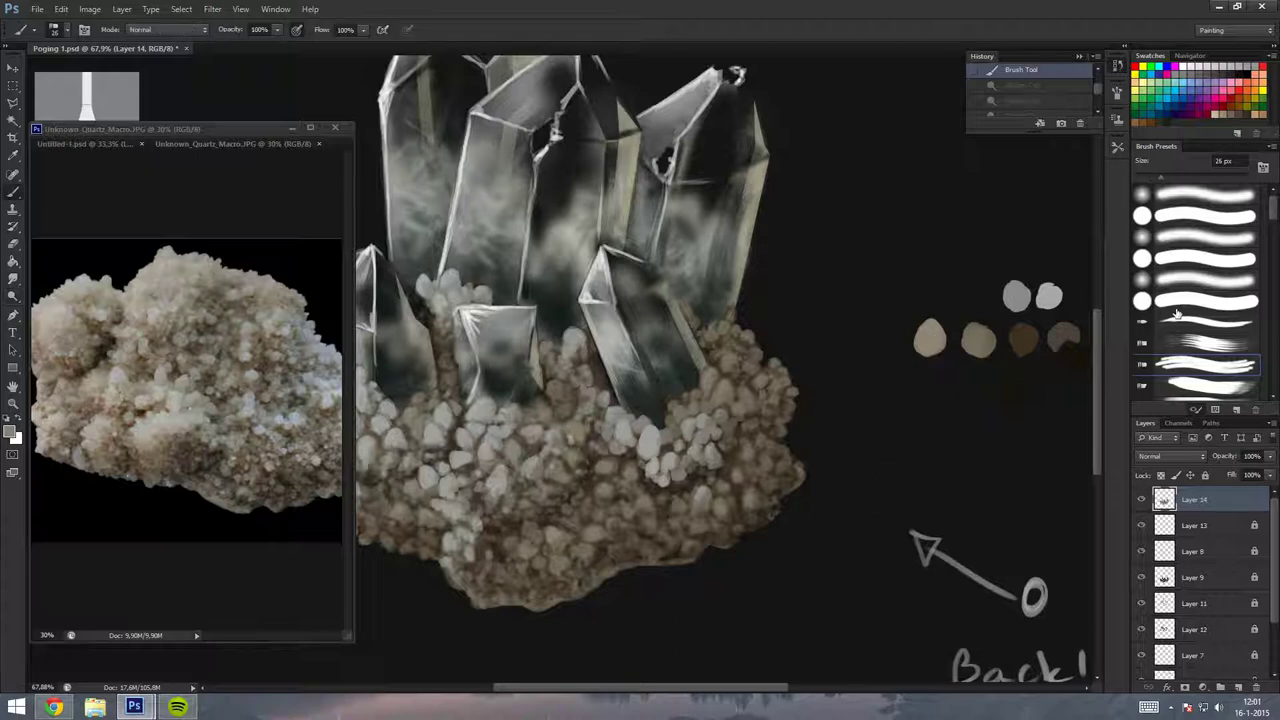
# Paint pale pebbles across the front of the rock base, checking strokes with undo and redo.
pyautogui.click(568, 490)
pyautogui.hscroll(-3, 586, 474)
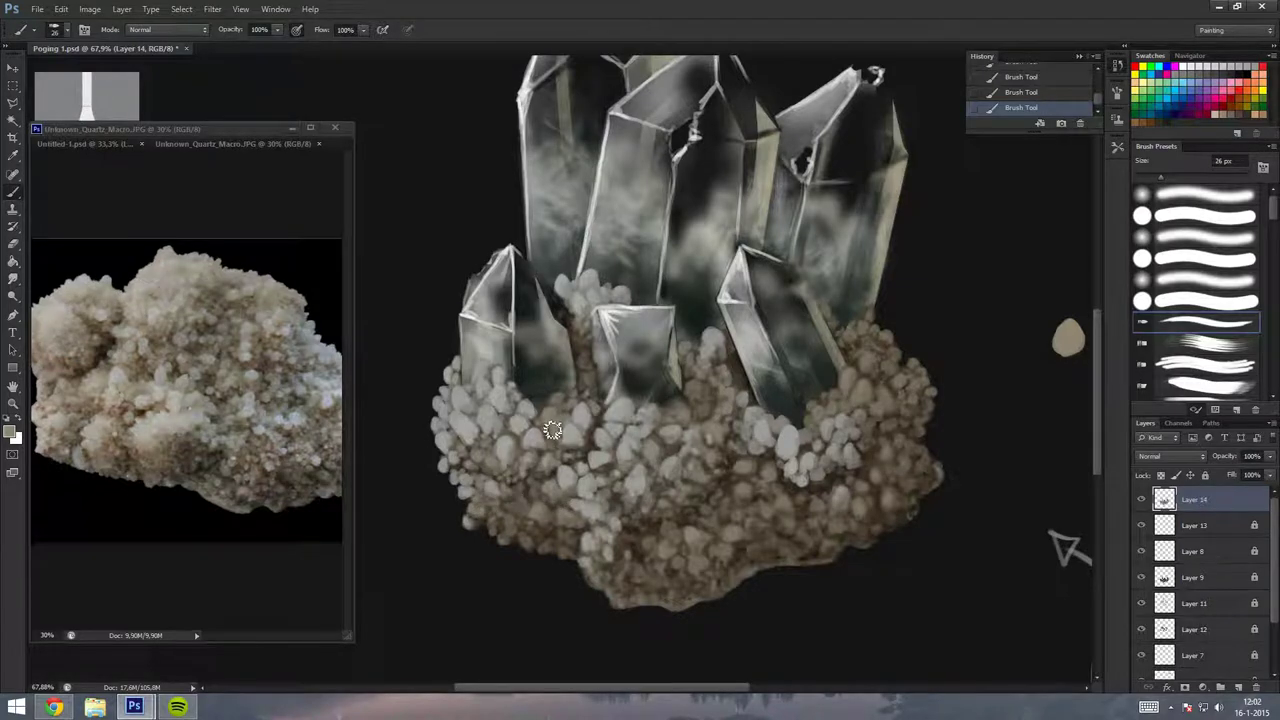
pyautogui.hotkey('ctrl', 'alt', 'z')
pyautogui.hotkey('ctrl', 'alt', 'z')
pyautogui.hotkey('ctrl', 'alt', 'z')
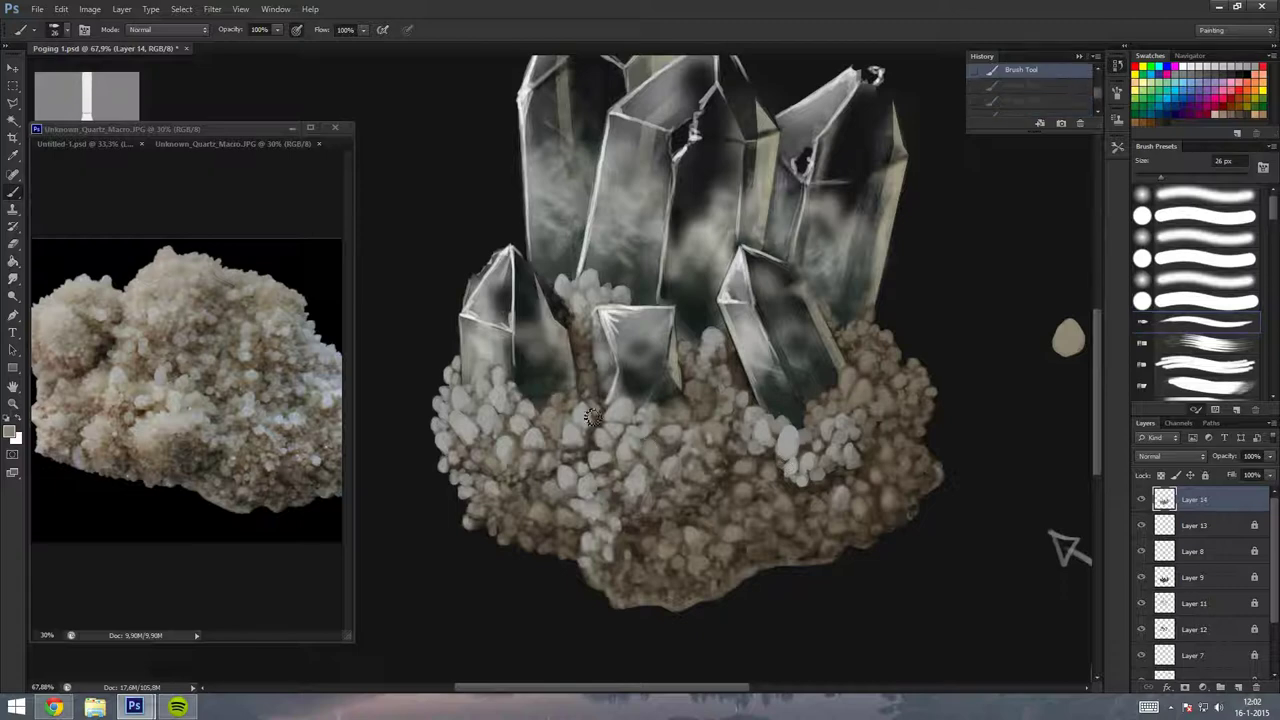
pyautogui.hotkey('ctrl', 'shift', 'z')
pyautogui.hotkey('ctrl', 'shift', 'z')
pyautogui.hotkey('ctrl', 'shift', 'z')
pyautogui.moveTo(719, 447); pyautogui.dragTo(561, 468)
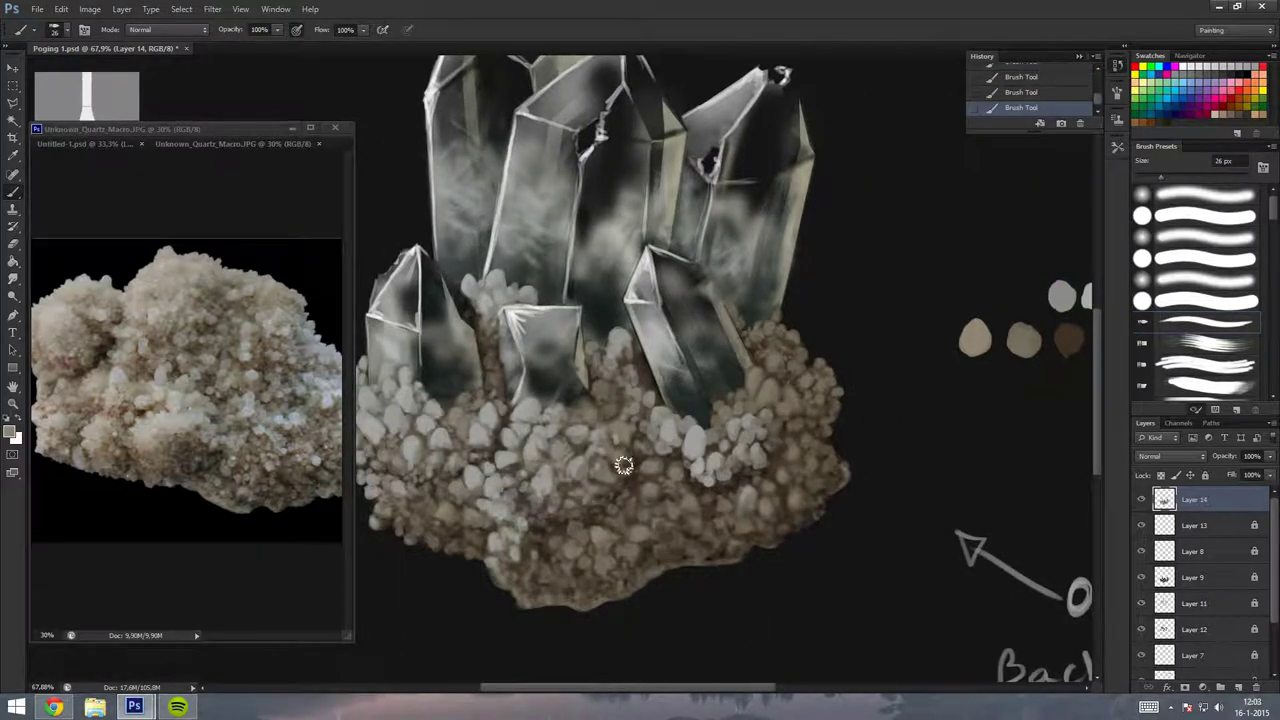
pyautogui.hotkey('ctrl', 'z')
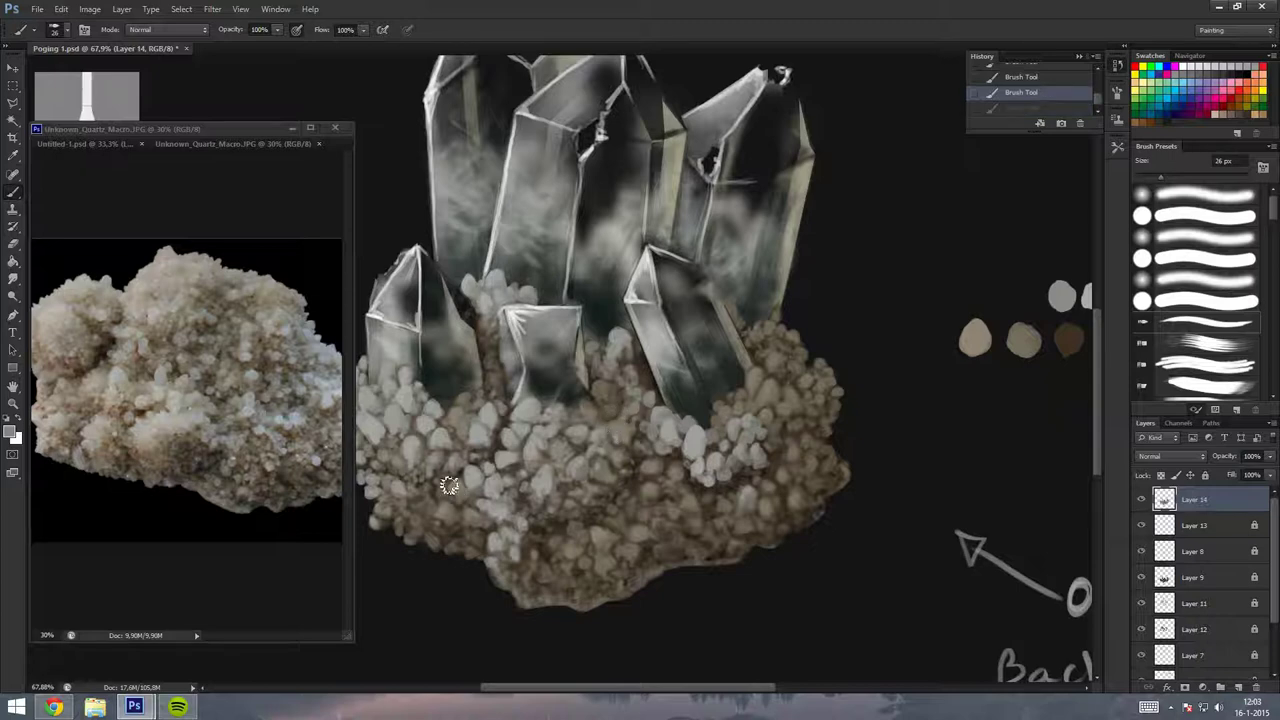
pyautogui.hotkey('ctrl', 'shift', 'z')
pyautogui.moveTo(525, 442); pyautogui.dragTo(335, 442)
pyautogui.hscroll(-3, 655, 502)
pyautogui.hscroll(-2, 655, 502)
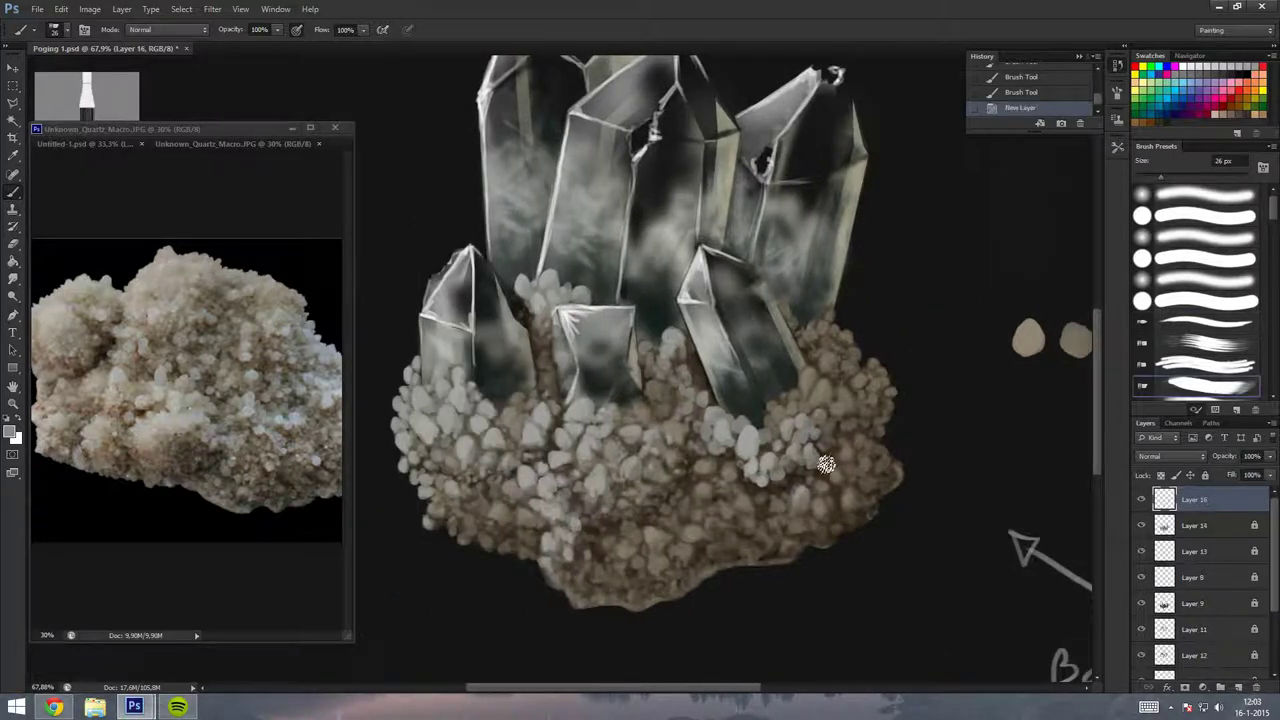
# On a new Layer 16, texture the lower rock base with a speckle brush.
pyautogui.hotkey('ctrl', 'shift', 'alt', 'n')
pyautogui.click(708, 500)
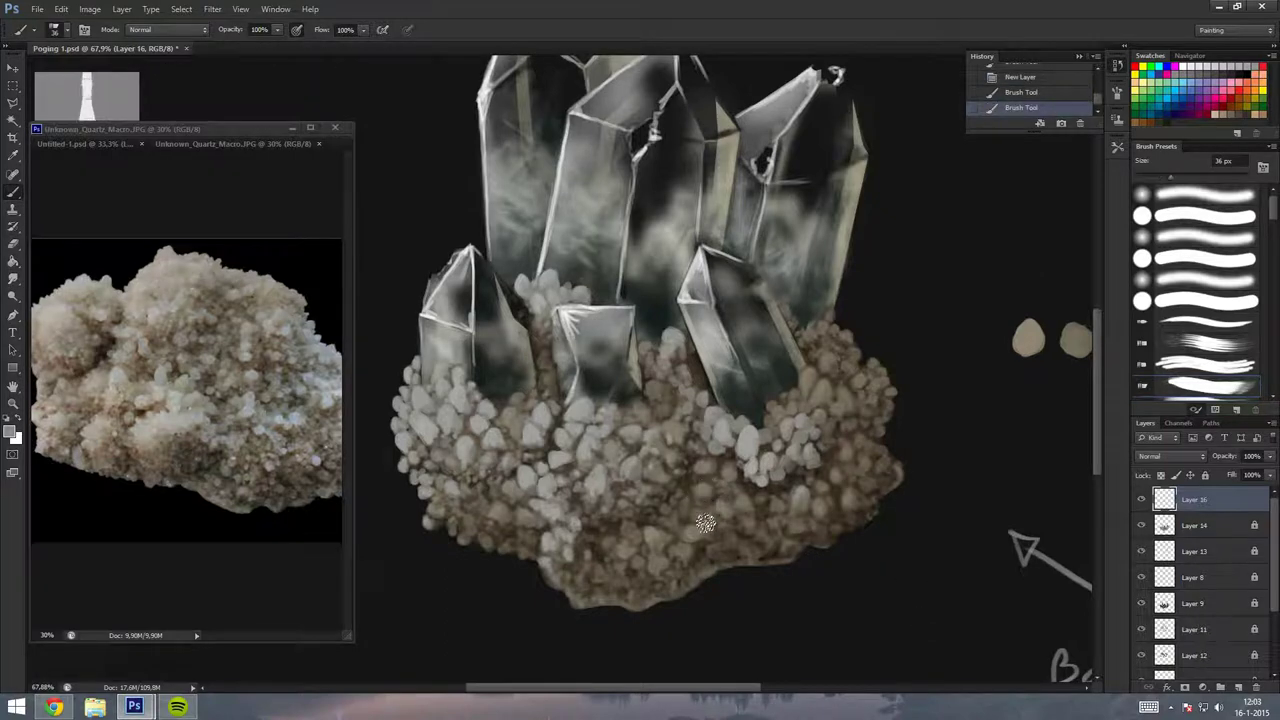
pyautogui.click(824, 450)
pyautogui.hotkey('ctrl', 'alt', 'z')
pyautogui.scroll(-5, 1213, 313)
pyautogui.click(1213, 313)
pyautogui.scroll(-2, 1213, 313)
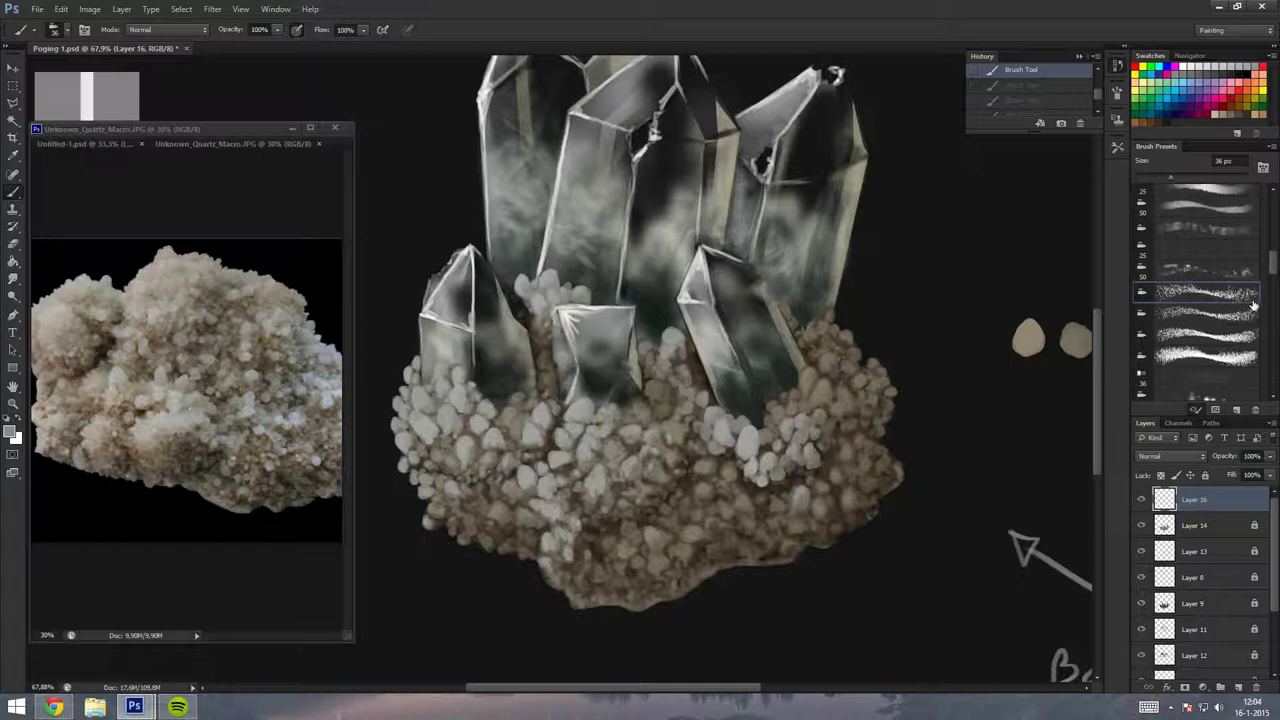
pyautogui.moveTo(756, 688); pyautogui.dragTo(808, 694)
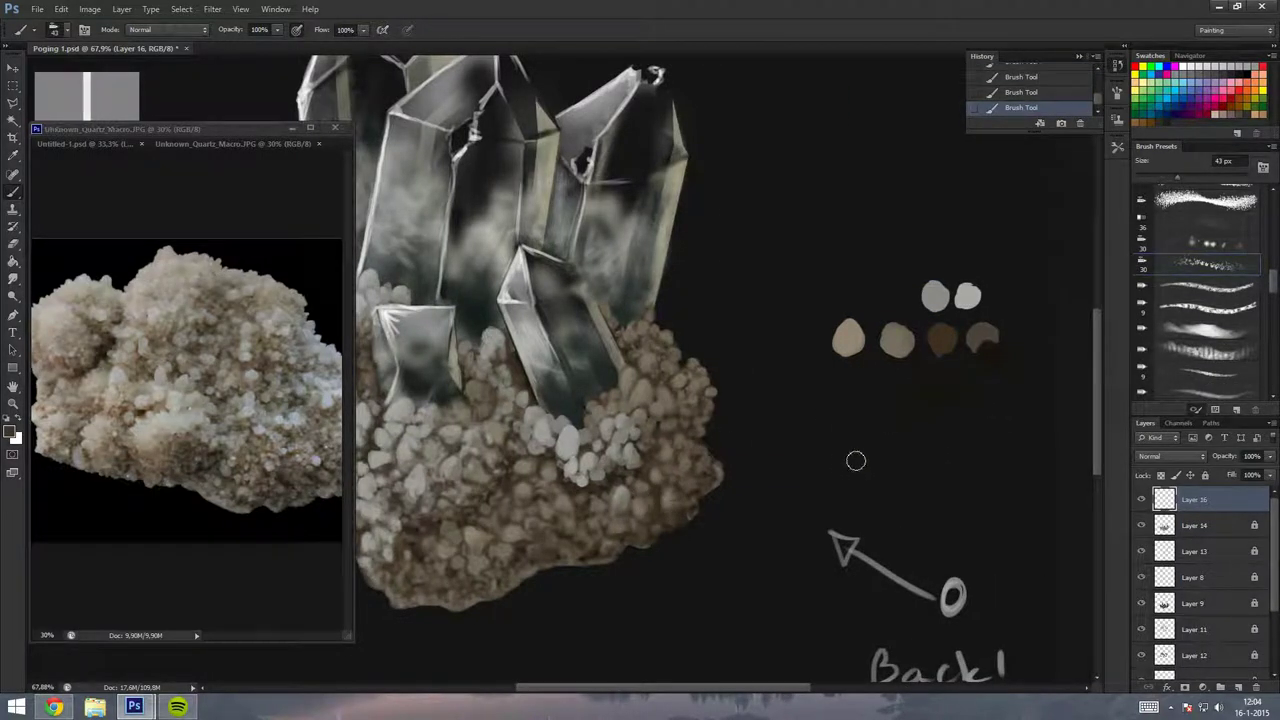
# Add fine detail strokes along the quartz crystal edges with a small round brush.
pyautogui.press('e')
pyautogui.moveTo(666, 486); pyautogui.dragTo(648, 495)
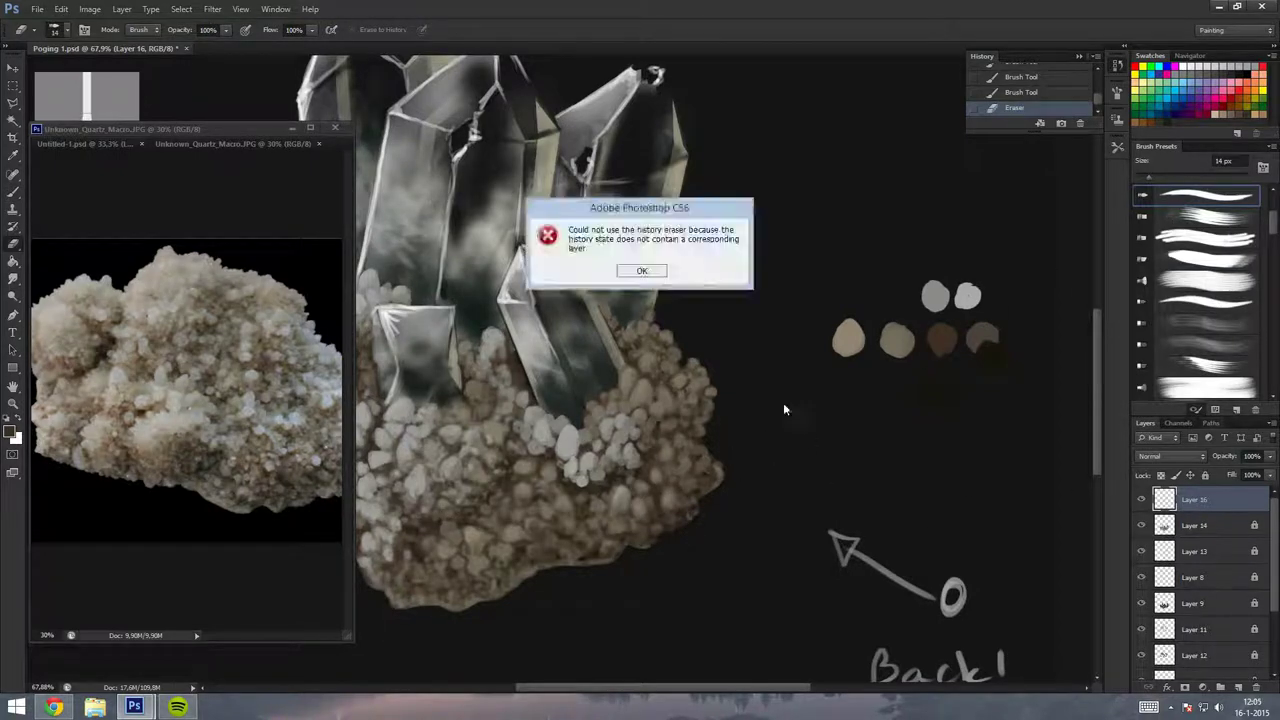
pyautogui.press('Return')
pyautogui.press('b')
pyautogui.moveTo(686, 409); pyautogui.dragTo(685, 389)
pyautogui.click(1205, 215)
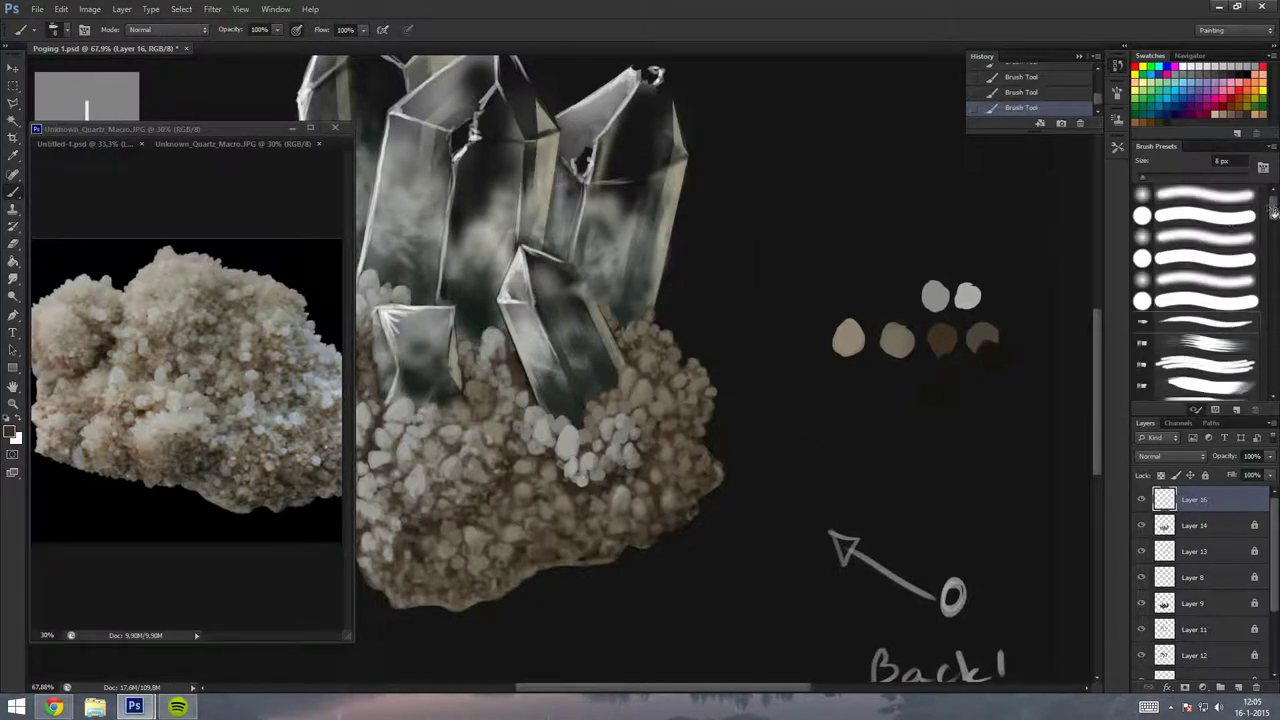
pyautogui.moveTo(694, 457); pyautogui.dragTo(689, 474)
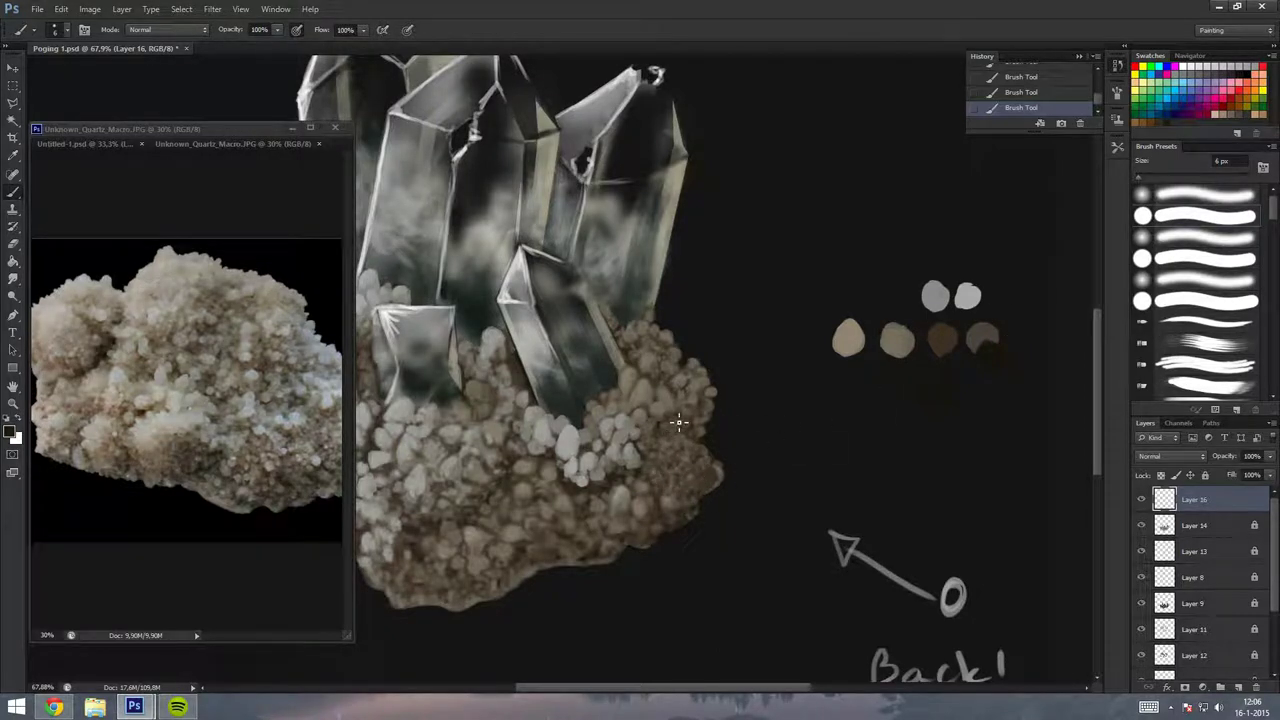
pyautogui.scroll(-5, 735, 396)
pyautogui.scroll(4, 735, 396)
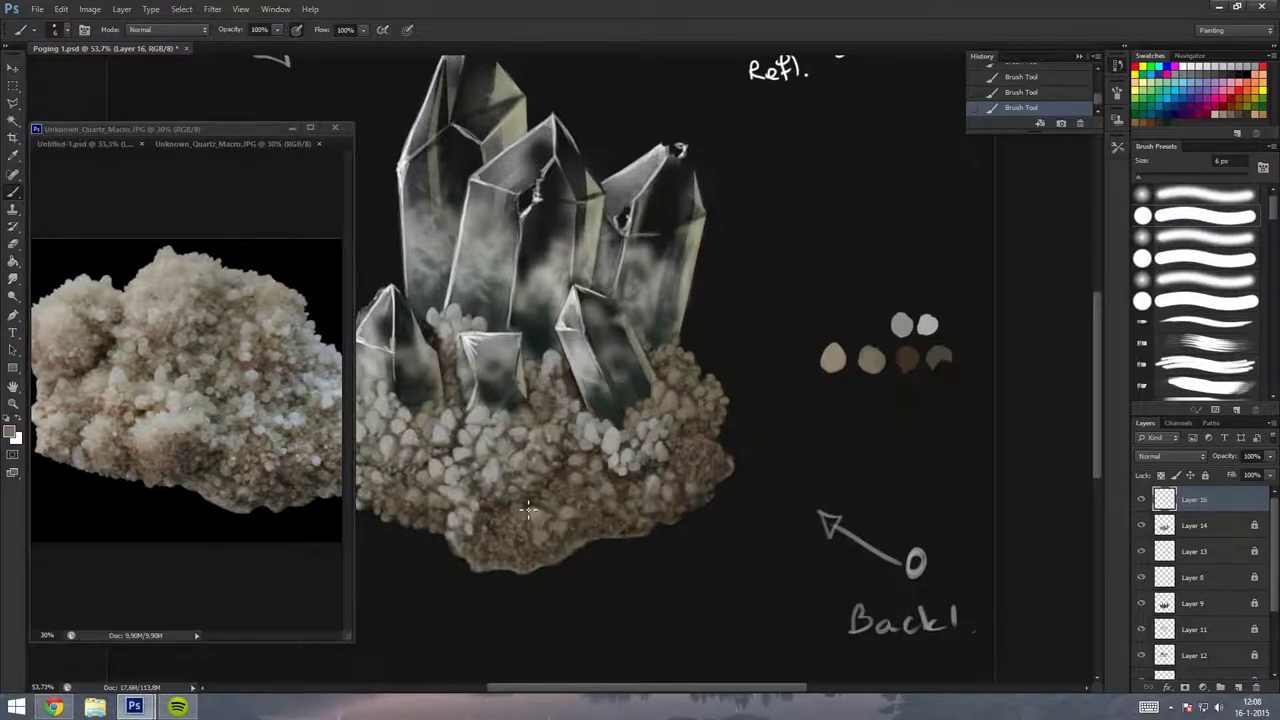
# Paint a lighter highlight stroke across the crystals.
pyautogui.scroll(-3, 540, 490)
pyautogui.scroll(2, 555, 460)
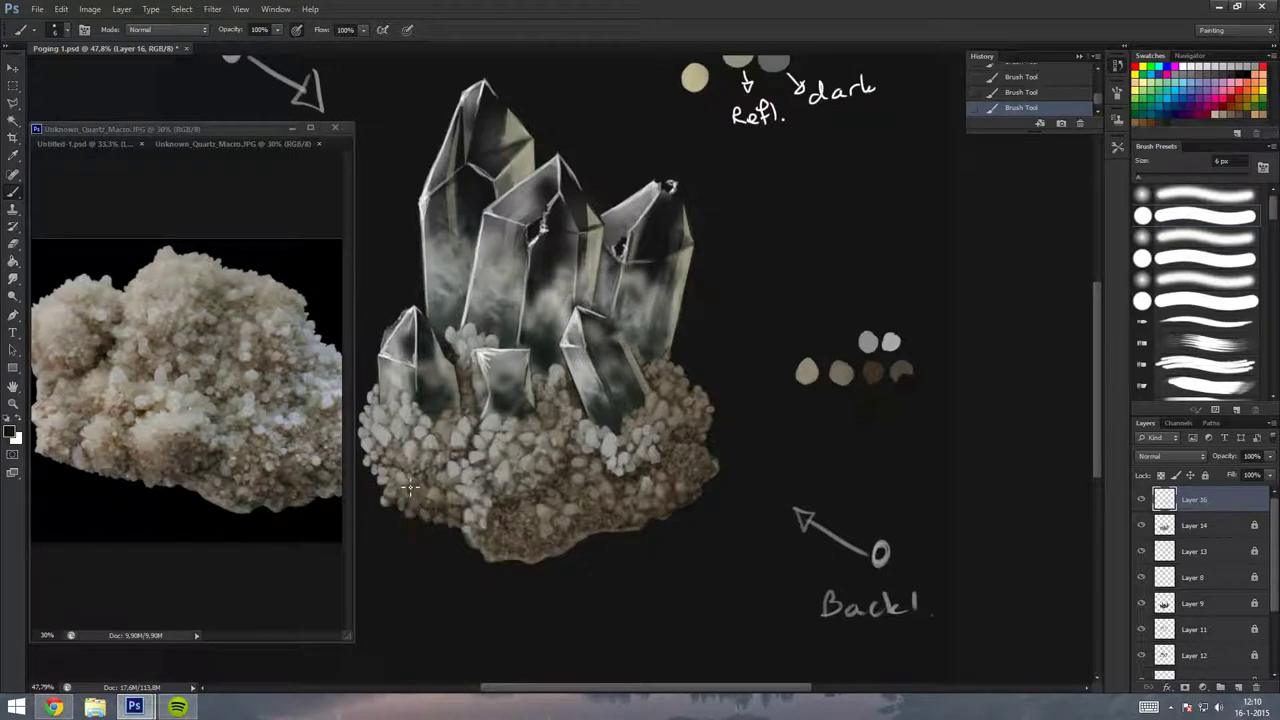
pyautogui.moveTo(497, 392); pyautogui.dragTo(546, 393)
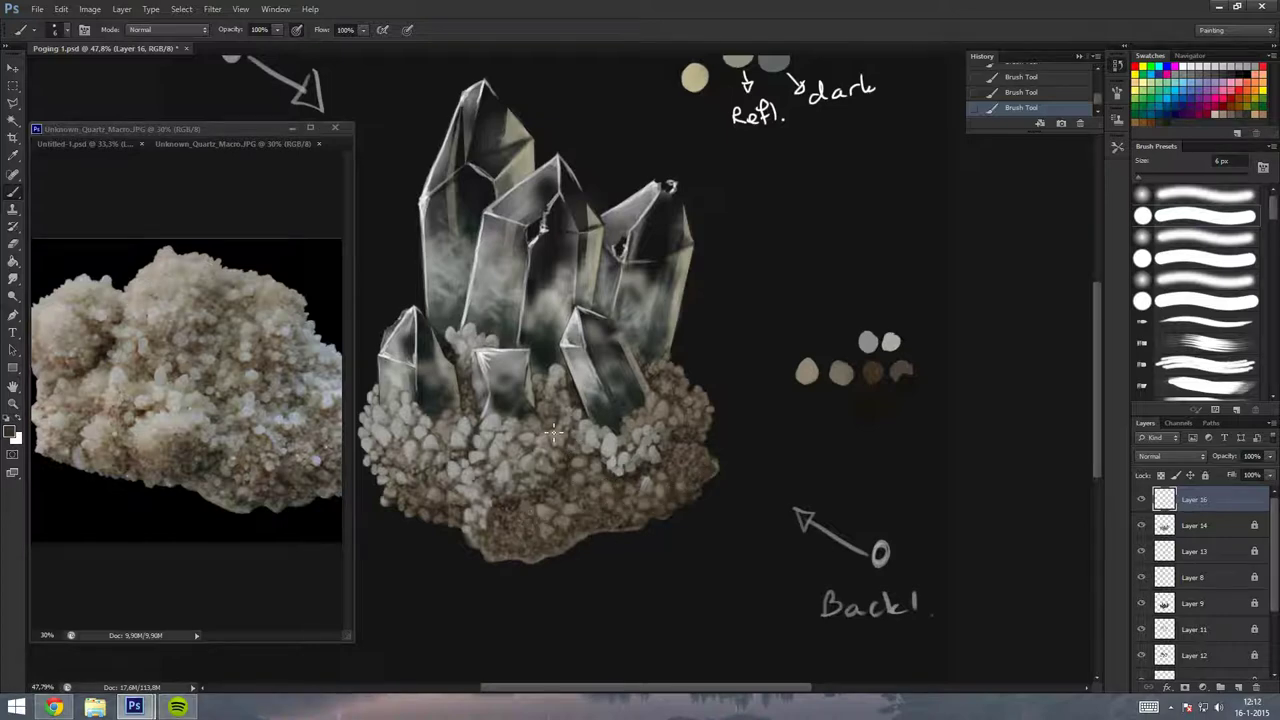
pyautogui.scroll(-3, 722, 427)
pyautogui.scroll(2, 700, 428)
pyautogui.scroll(1, 726, 422)
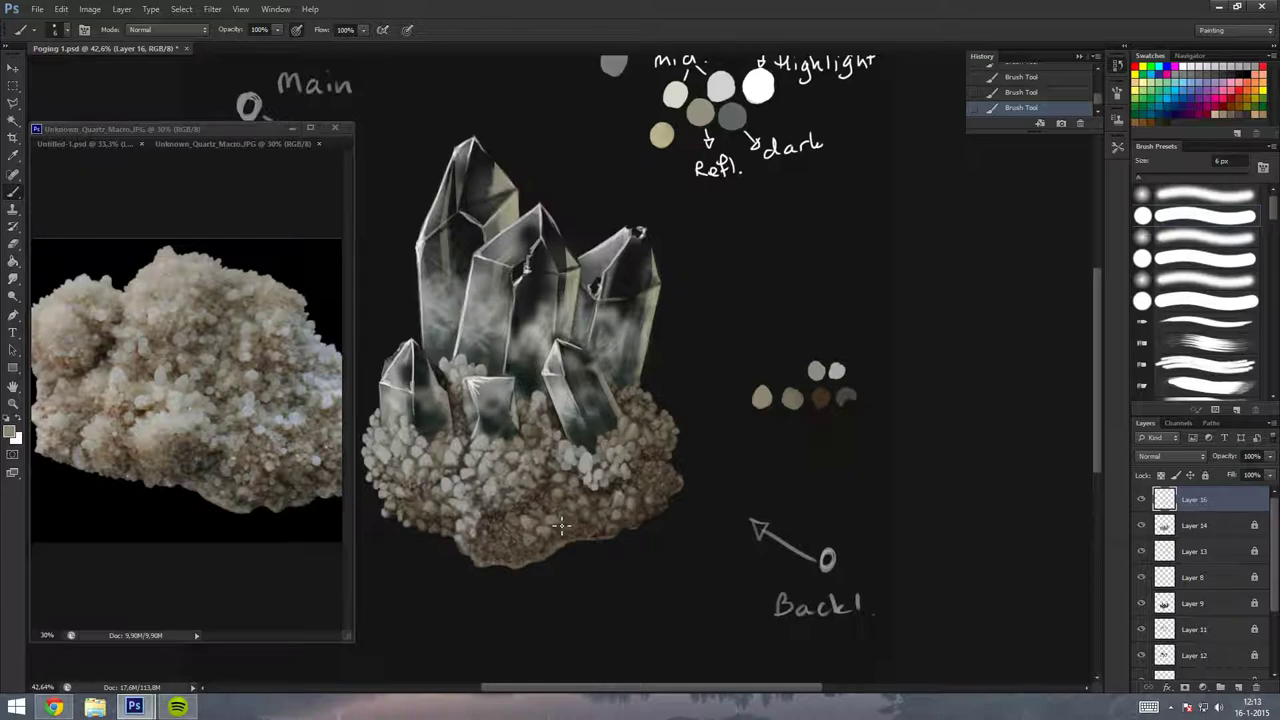
# Pick a new lighter paint colour and add a faint stroke on the crystal base.
pyautogui.click(12, 433)
pyautogui.press('Return')
pyautogui.scroll(2, 428, 400)
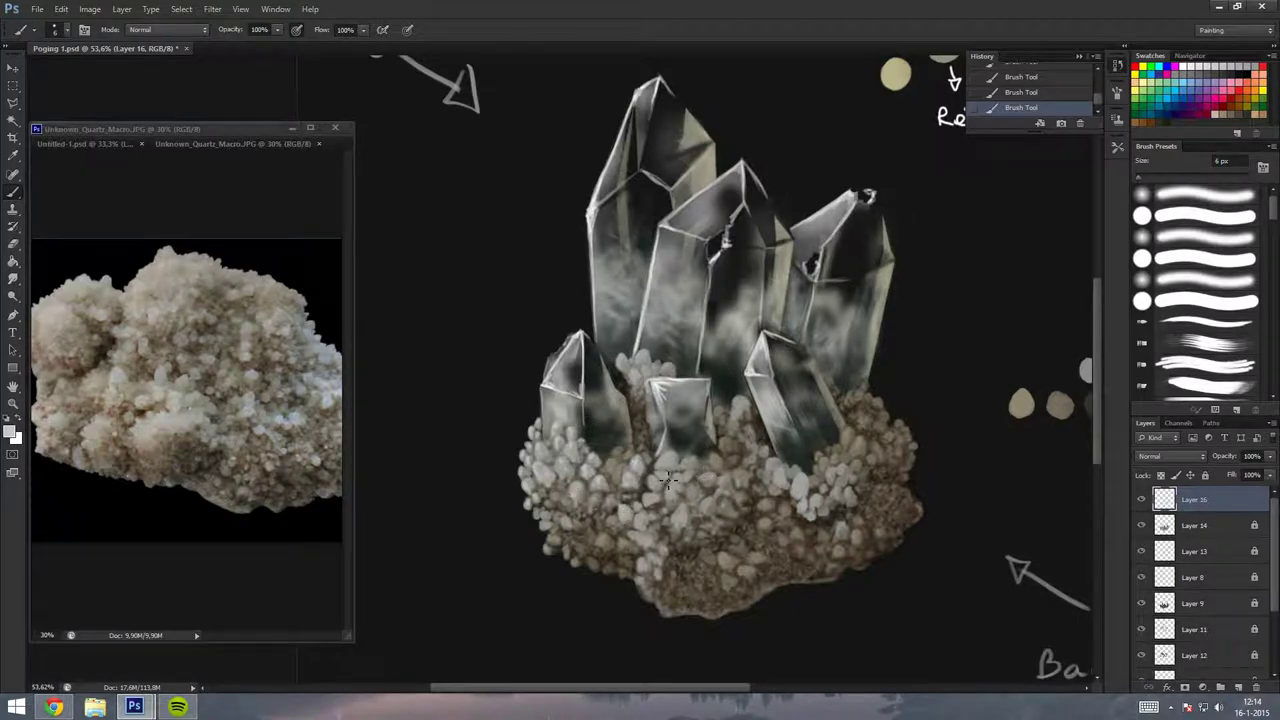
pyautogui.scroll(-2, 655, 490)
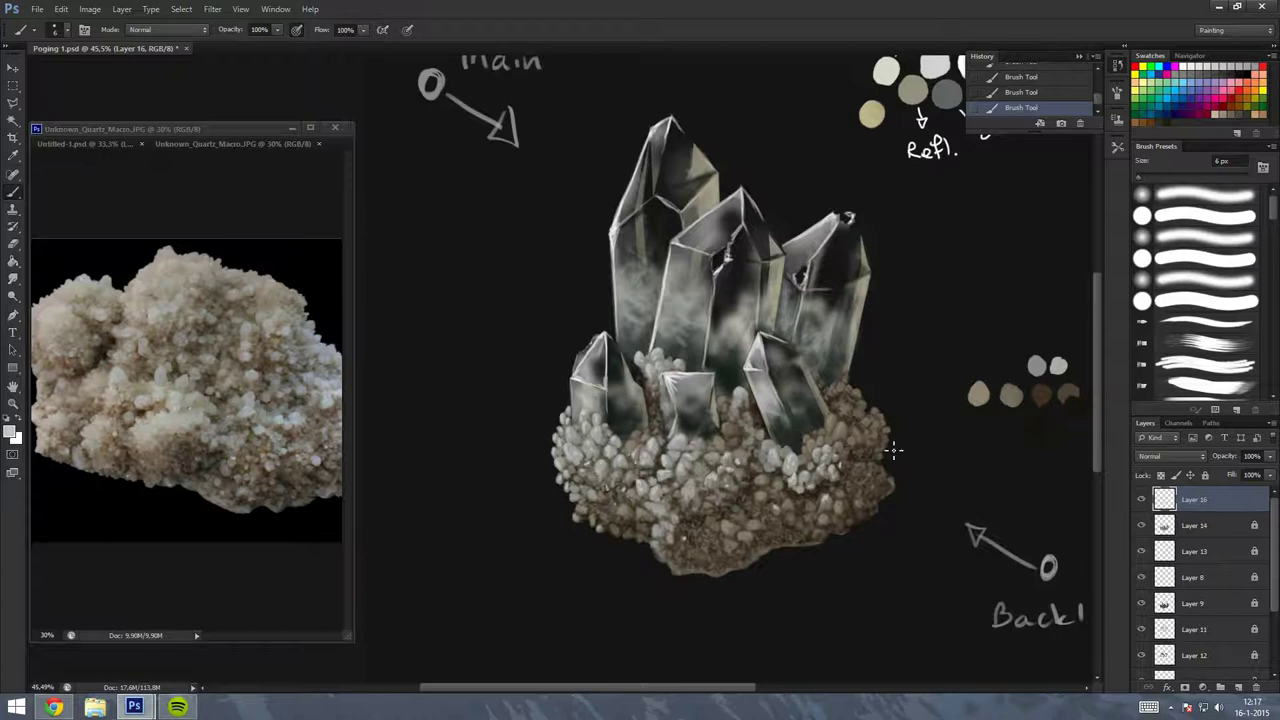
pyautogui.scroll(-3, 880, 460)
pyautogui.scroll(-2, 866, 466)
pyautogui.scroll(5, 866, 466)
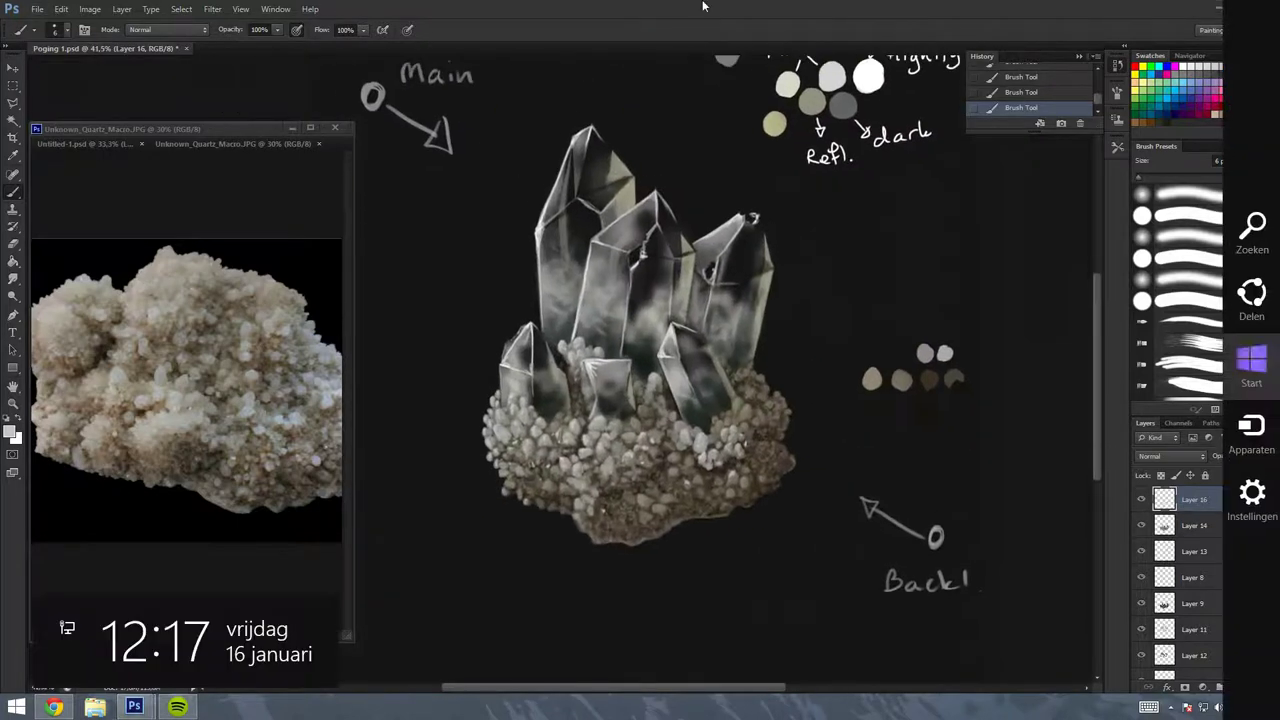
pyautogui.click(14, 436)
pyautogui.press('Escape')
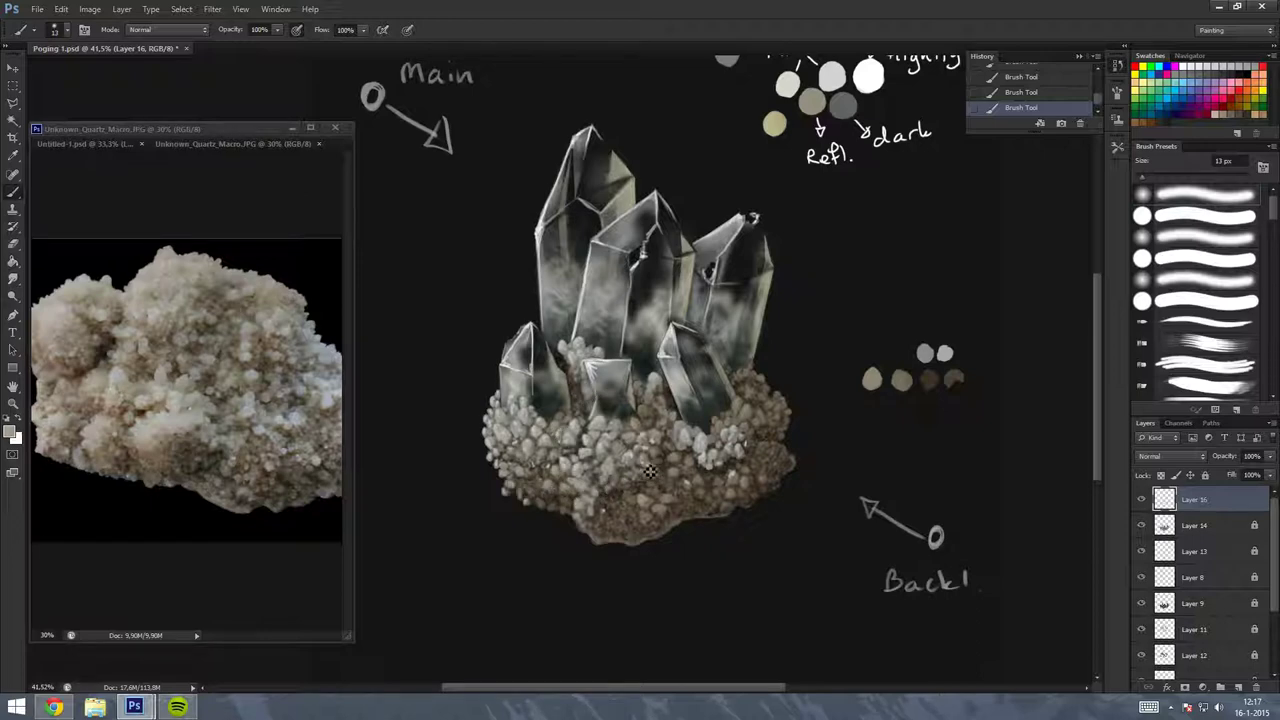
pyautogui.moveTo(655, 430); pyautogui.dragTo(684, 434)
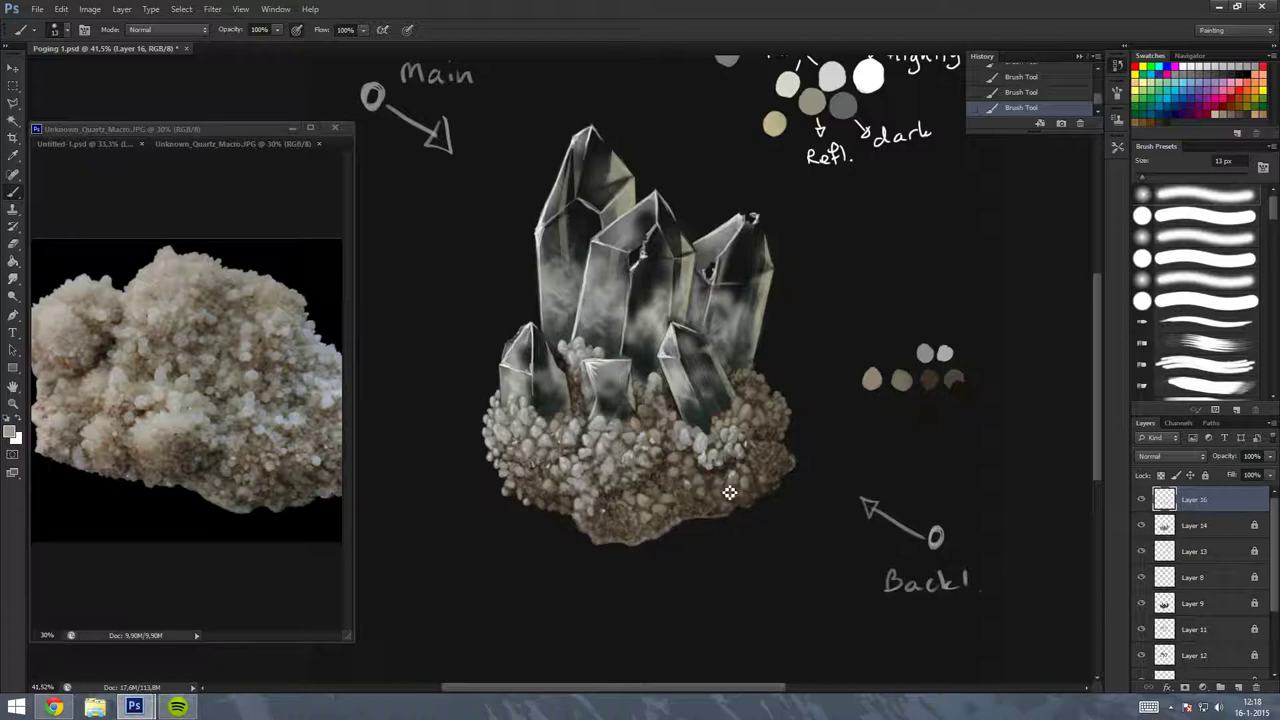
# Undo, redo and undo again the latest strokes on the crystal base.
pyautogui.hotkey('ctrl', 'alt', 'z')
pyautogui.hotkey('ctrl', 'alt', 'z')
pyautogui.scroll(-2, 706, 443)
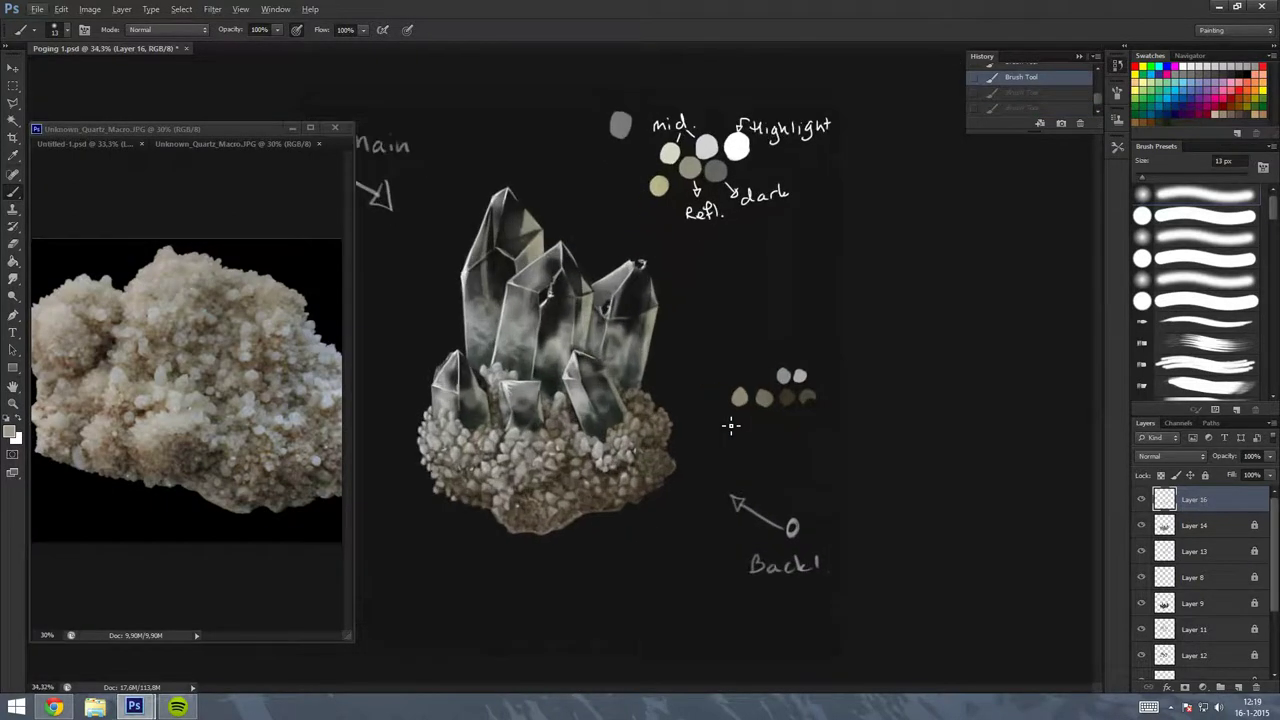
pyautogui.hotkey('ctrl', 'shift', 'z')
pyautogui.hotkey('ctrl', 'shift', 'z')
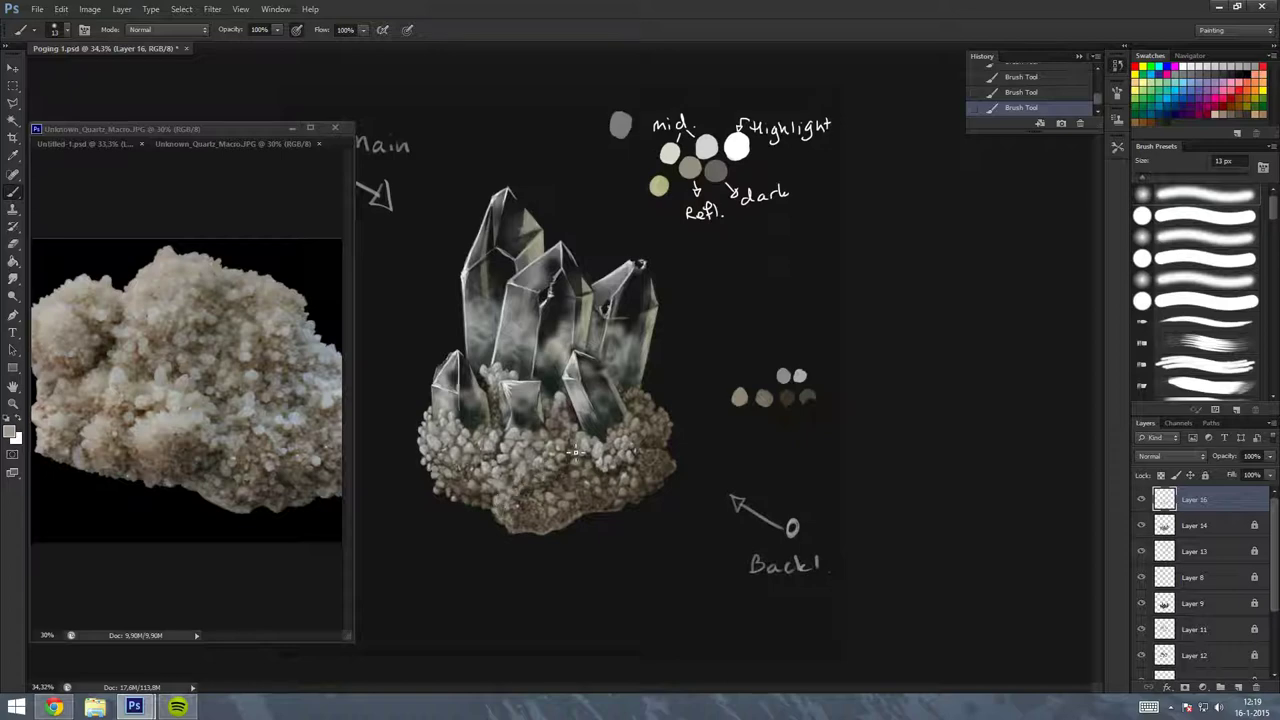
pyautogui.scroll(3, 899, 408)
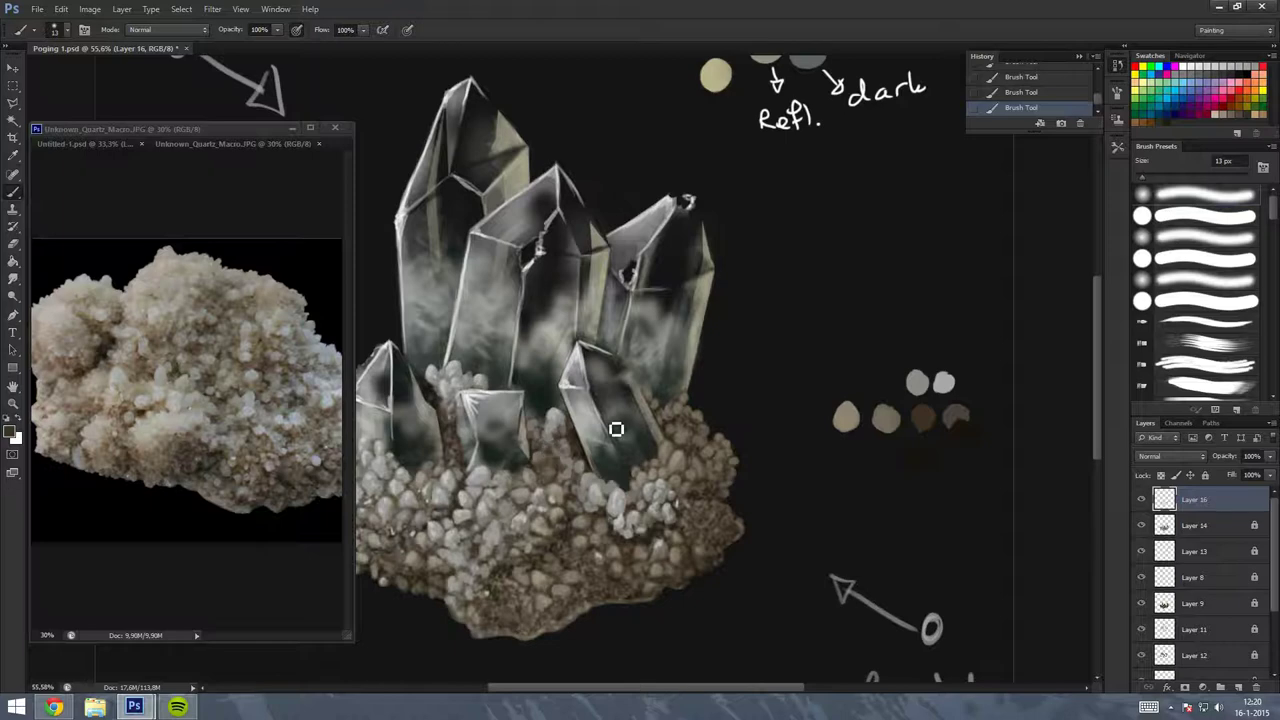
pyautogui.hotkey('ctrl', 'z')
pyautogui.scroll(-5, 600, 440)
# Repaint the base stroke, add Layer 17, and dab light highlights on the base's right edge.
pyautogui.scroll(2, 623, 428)
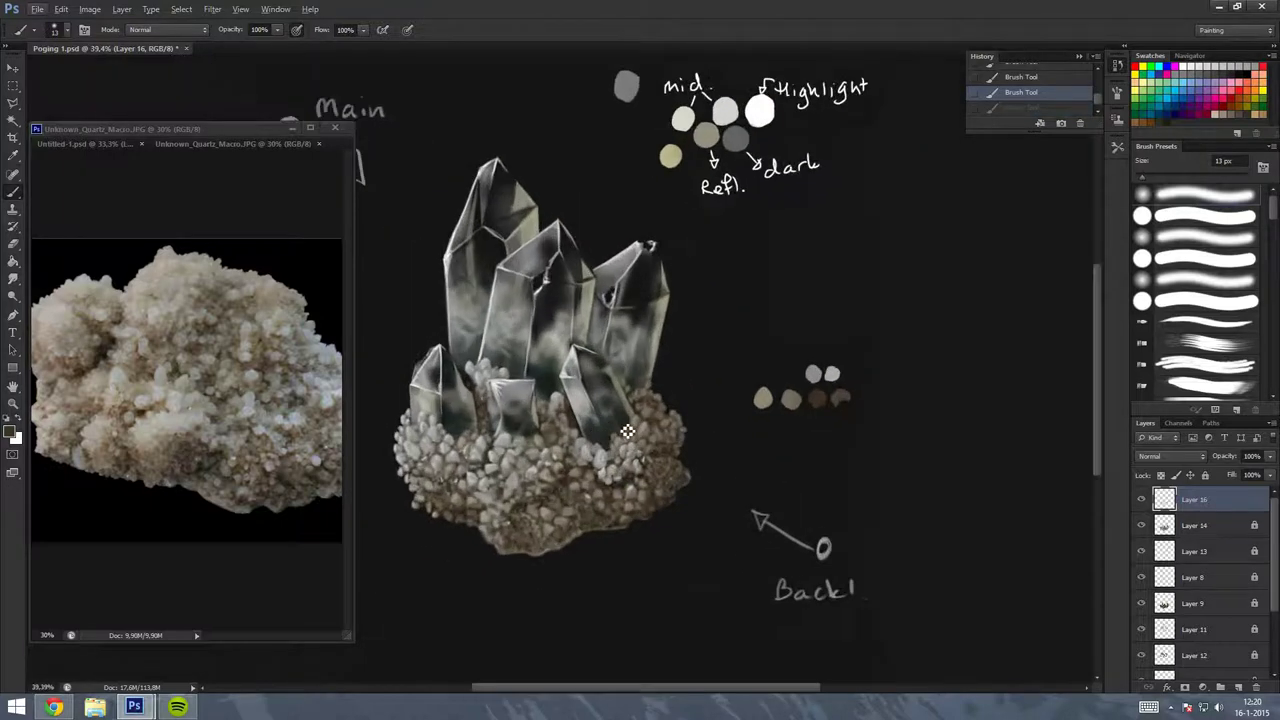
pyautogui.scroll(2, 623, 428)
pyautogui.moveTo(911, 263); pyautogui.dragTo(915, 300)
pyautogui.scroll(1, 760, 494)
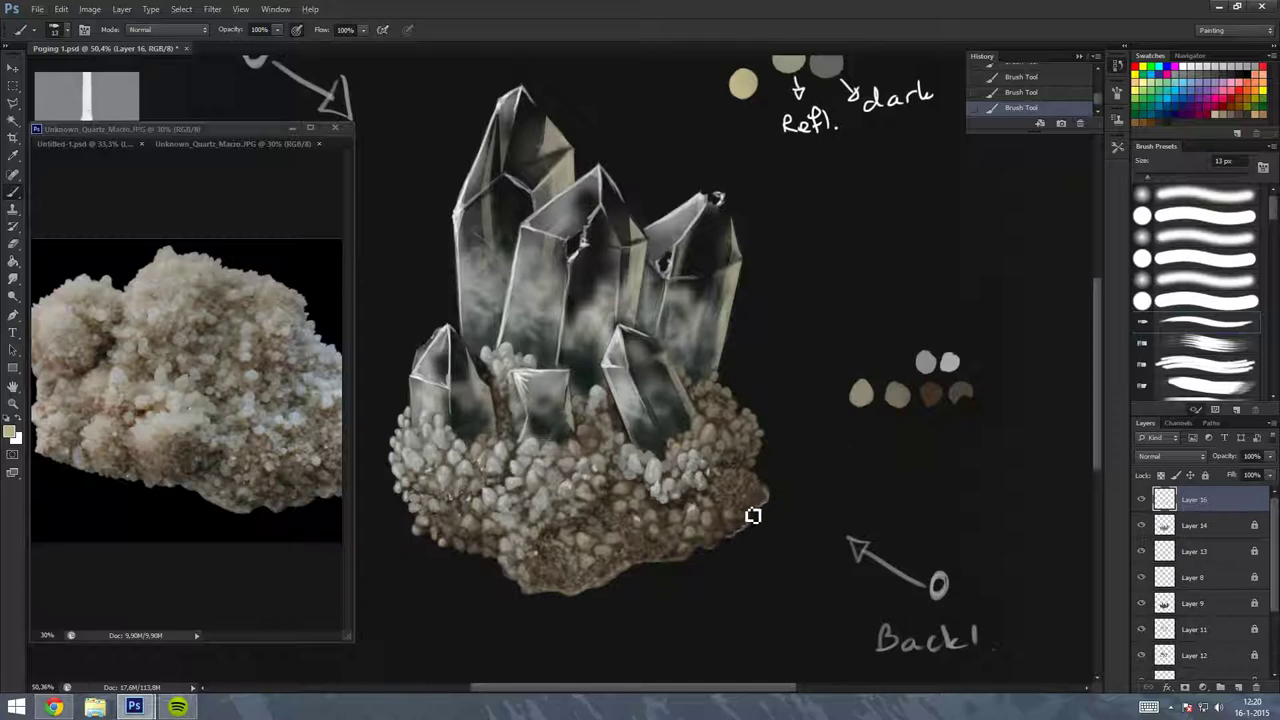
pyautogui.hotkey('ctrl', 'shift', 'alt', 'n')
pyautogui.moveTo(770, 492); pyautogui.dragTo(754, 520)
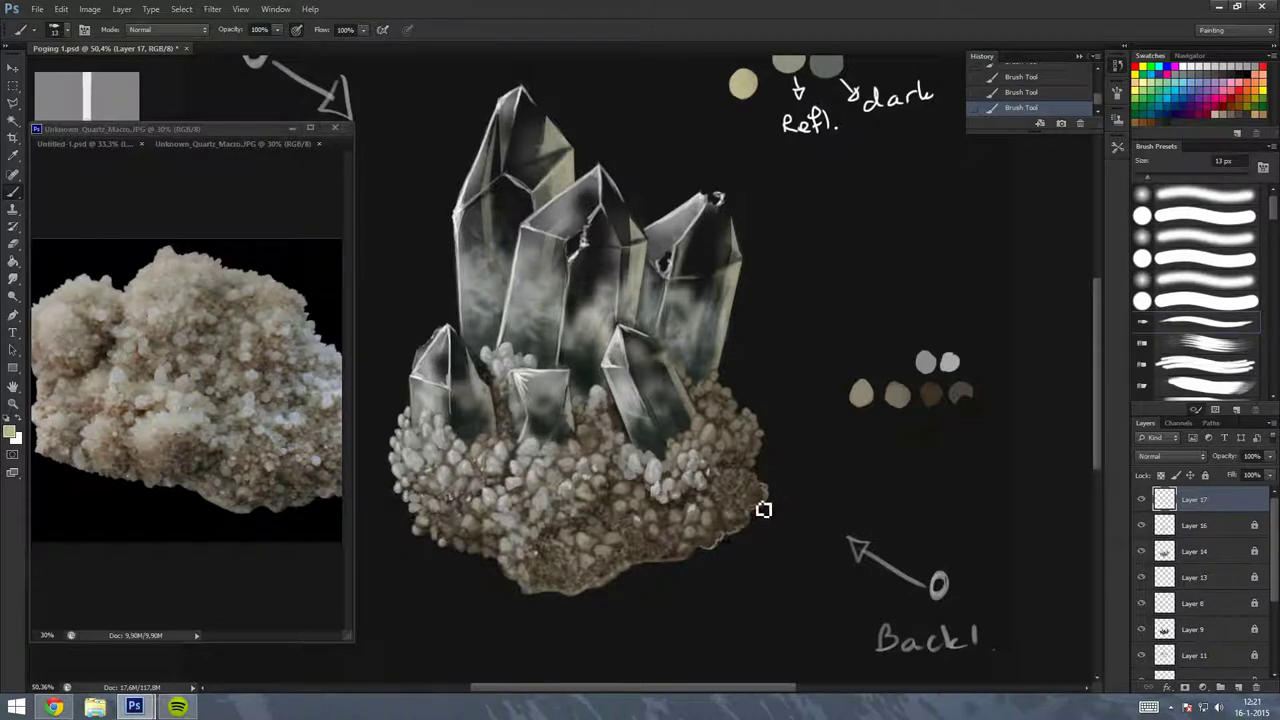
# Paint pale highlight strokes along the base's right and lower rims.
pyautogui.moveTo(766, 502); pyautogui.dragTo(754, 518)
pyautogui.moveTo(766, 458); pyautogui.dragTo(757, 485)
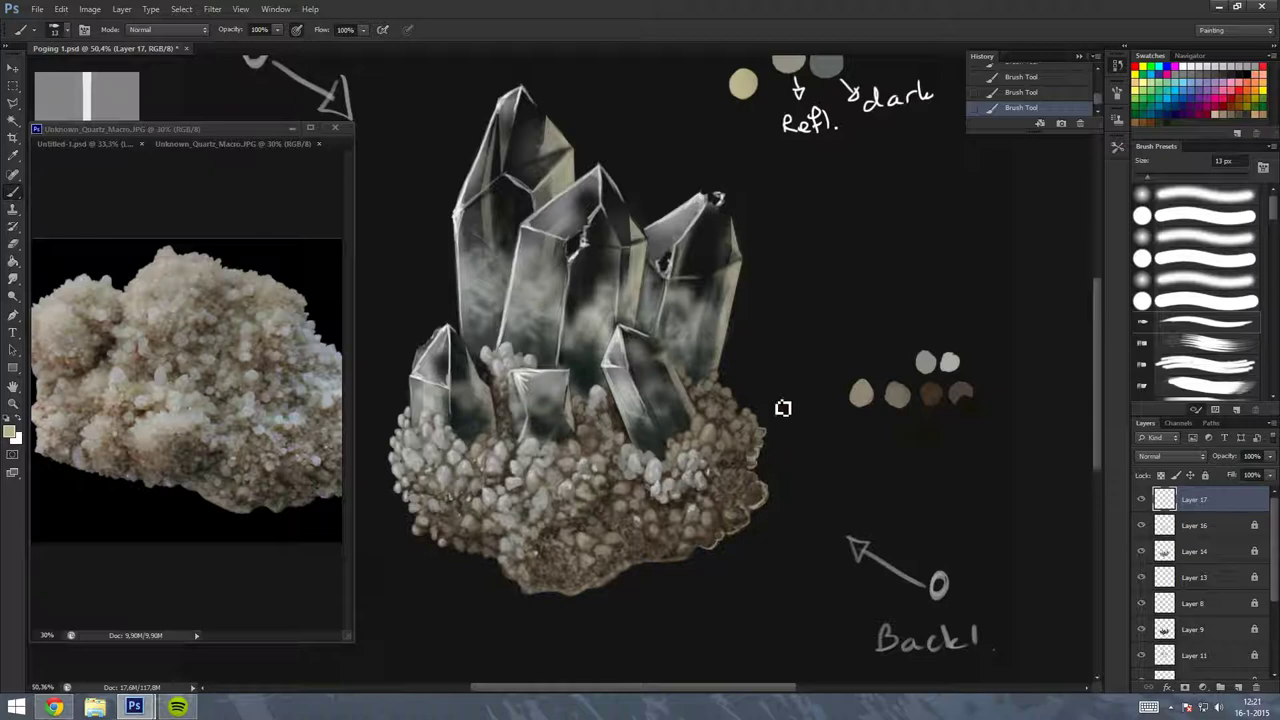
pyautogui.moveTo(686, 563); pyautogui.dragTo(589, 597)
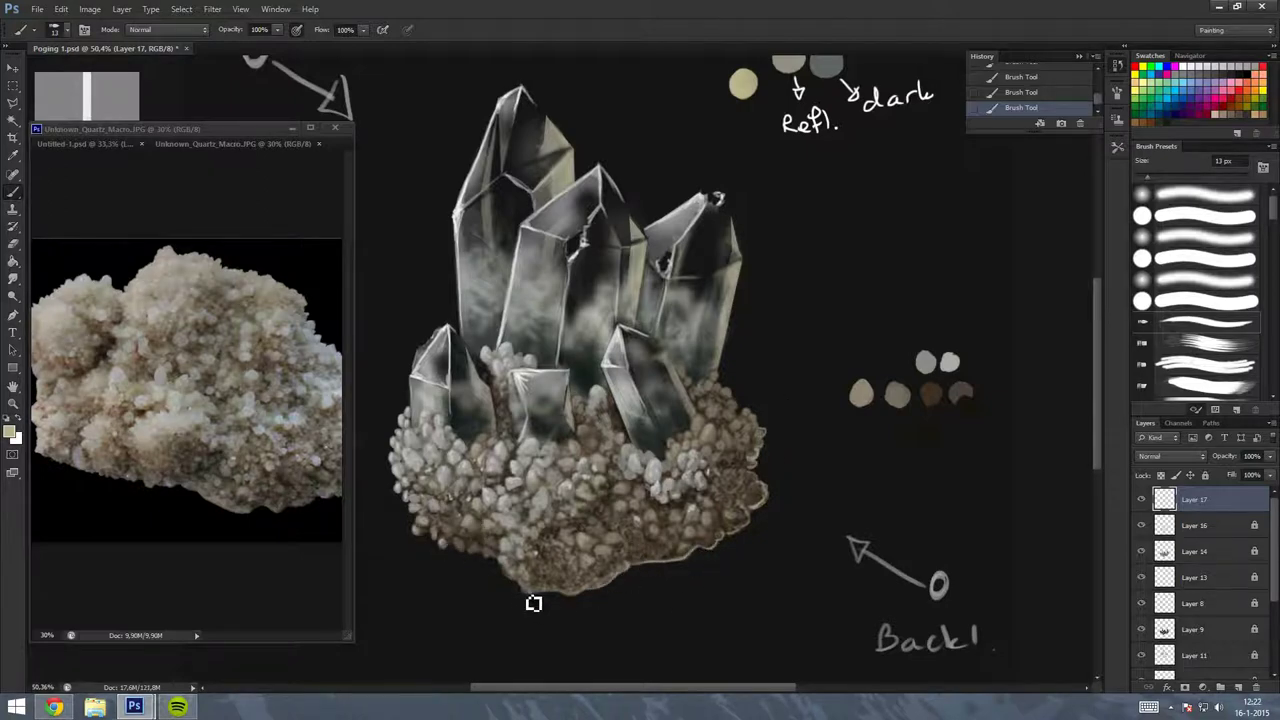
pyautogui.scroll(-2, 863, 463)
pyautogui.scroll(2, 863, 463)
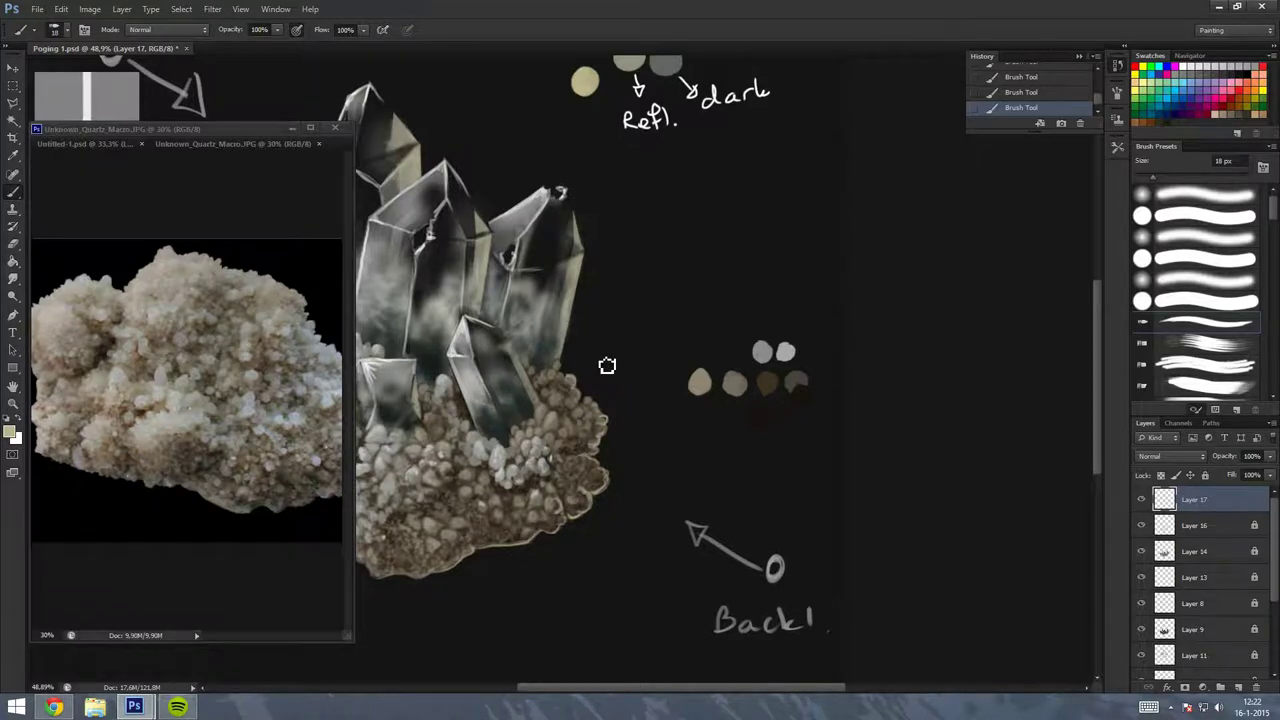
pyautogui.scroll(-2, 604, 366)
# Lower Layer 17 opacity to 79%, try Linear Dodge and Luminosity, then revert to Normal.
pyautogui.moveTo(1268, 458); pyautogui.dragTo(1265, 476)
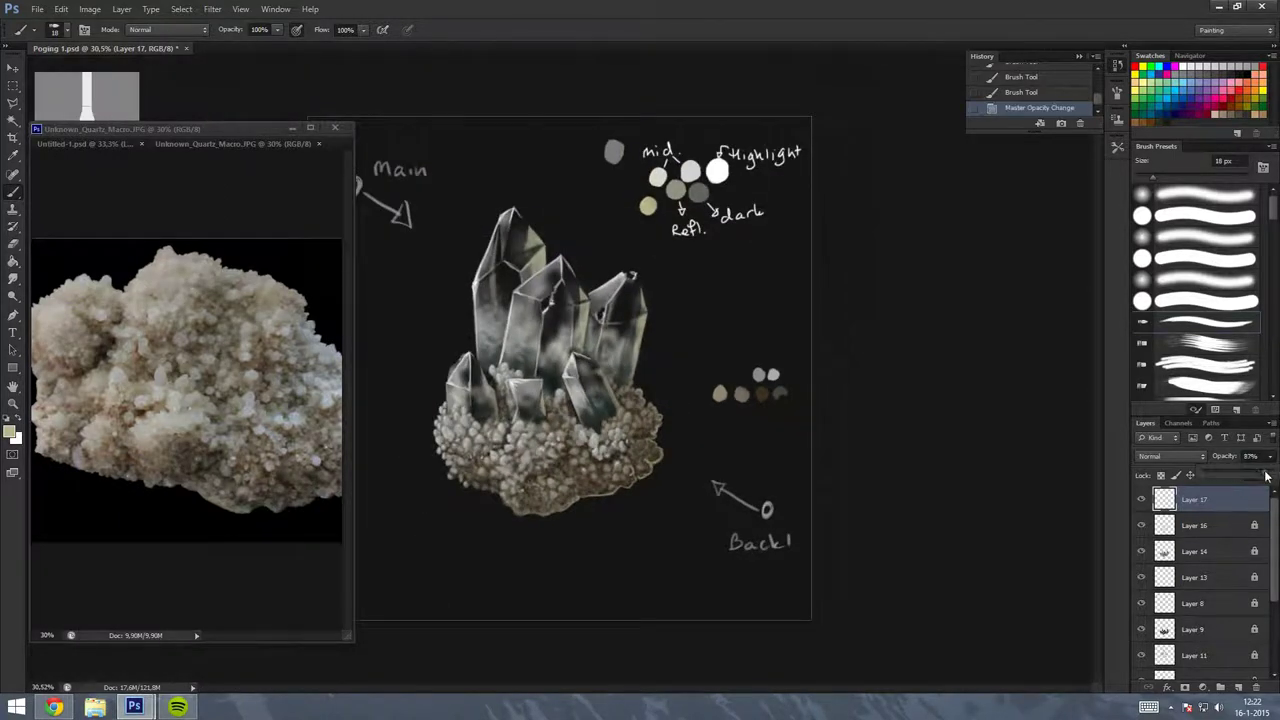
pyautogui.click(1170, 456)
pyautogui.click(1165, 248)
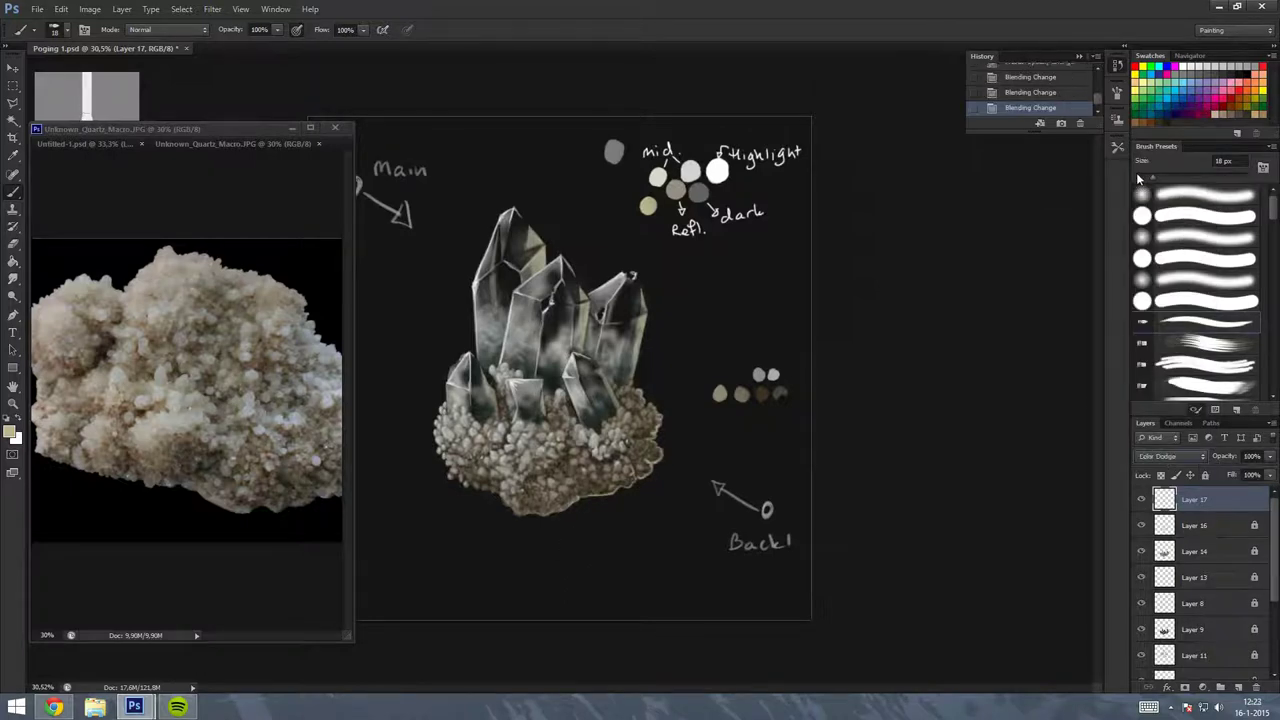
pyautogui.press('Down')
pyautogui.press('Down')
pyautogui.press('Down')
pyautogui.press('Up')
pyautogui.press('Up')
pyautogui.press('Up')
pyautogui.press('Up')
pyautogui.press('Up')
pyautogui.press('Up')
pyautogui.hotkey('ctrl', 'alt', 'z')
pyautogui.hotkey('ctrl', 'alt', 'z')
pyautogui.hotkey('ctrl', 'alt', 'z')
# Paint detail strokes on the crystal base and brighten crystal highlights with the Dodge Tool.
pyautogui.scroll(2, 549, 464)
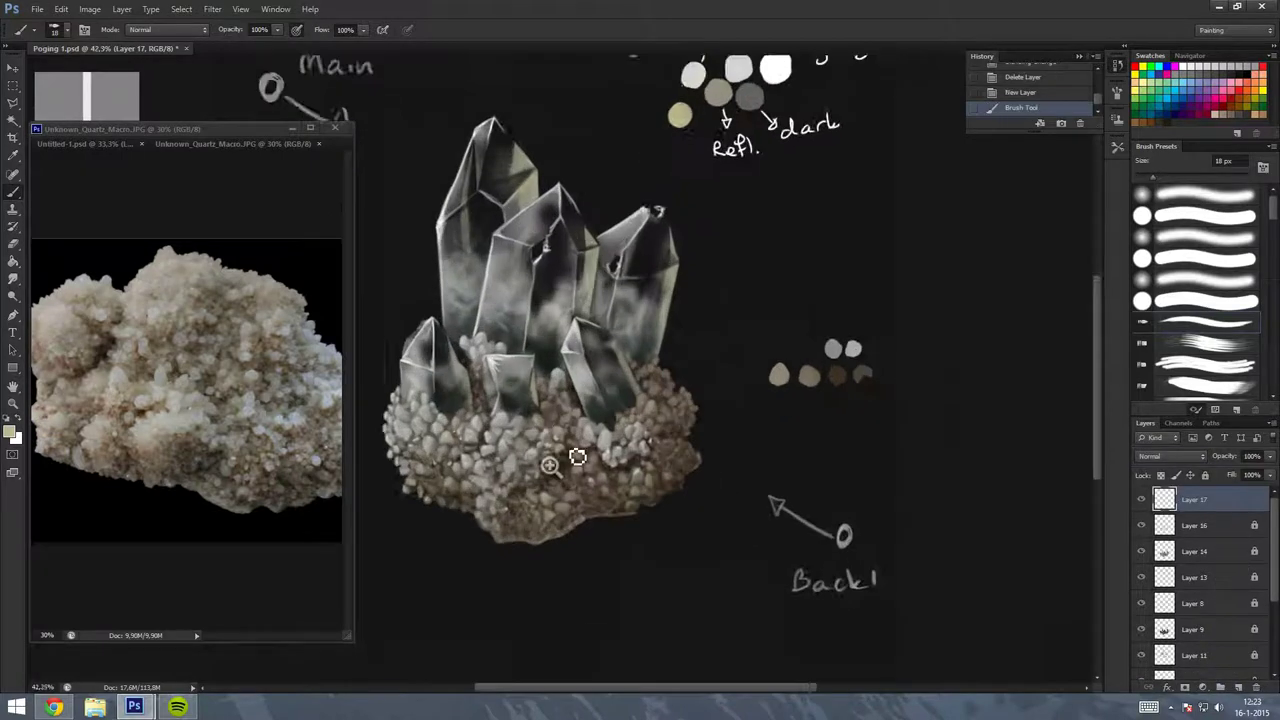
pyautogui.scroll(1, 577, 457)
pyautogui.moveTo(617, 526)
pyautogui.mouseDown()
pyautogui.moveTo(631, 491)
pyautogui.moveTo(646, 529)
pyautogui.mouseUp()
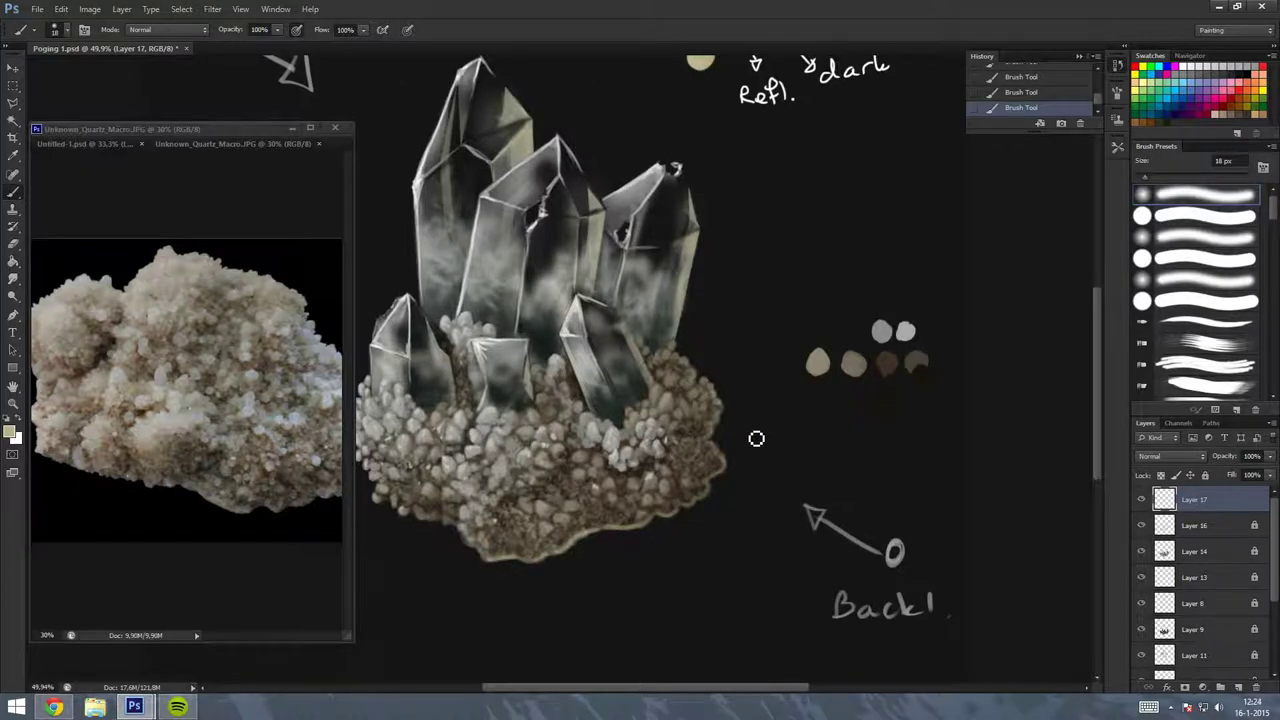
pyautogui.click(13, 296)
pyautogui.moveTo(723, 408)
pyautogui.mouseDown()
pyautogui.moveTo(723, 380)
pyautogui.moveTo(725, 476)
pyautogui.mouseUp()
pyautogui.scroll(-2, 640, 391)
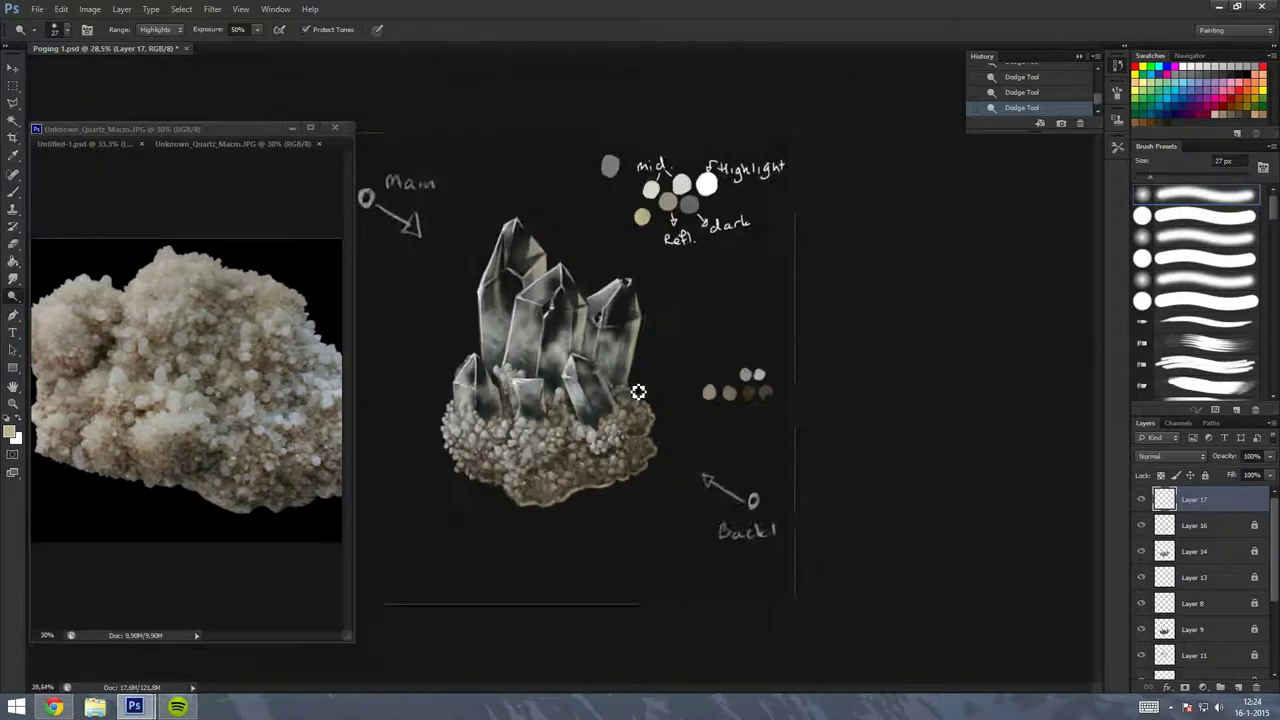
# Undo the stray dodge stroke and lightly repaint the right crystal's edge with the Brush.
pyautogui.scroll(3, 637, 390)
pyautogui.hotkey('ctrl', 'z')
pyautogui.press('b')
pyautogui.click(1198, 323)
pyautogui.hotkey('ctrl', 'z')
pyautogui.moveTo(686, 290)
pyautogui.mouseDown()
pyautogui.moveTo(672, 360)
pyautogui.moveTo(667, 335)
pyautogui.mouseUp()
pyautogui.hotkey('ctrl', 'z')
pyautogui.hotkey('ctrl', 'z')
pyautogui.moveTo(667, 335); pyautogui.dragTo(654, 217)
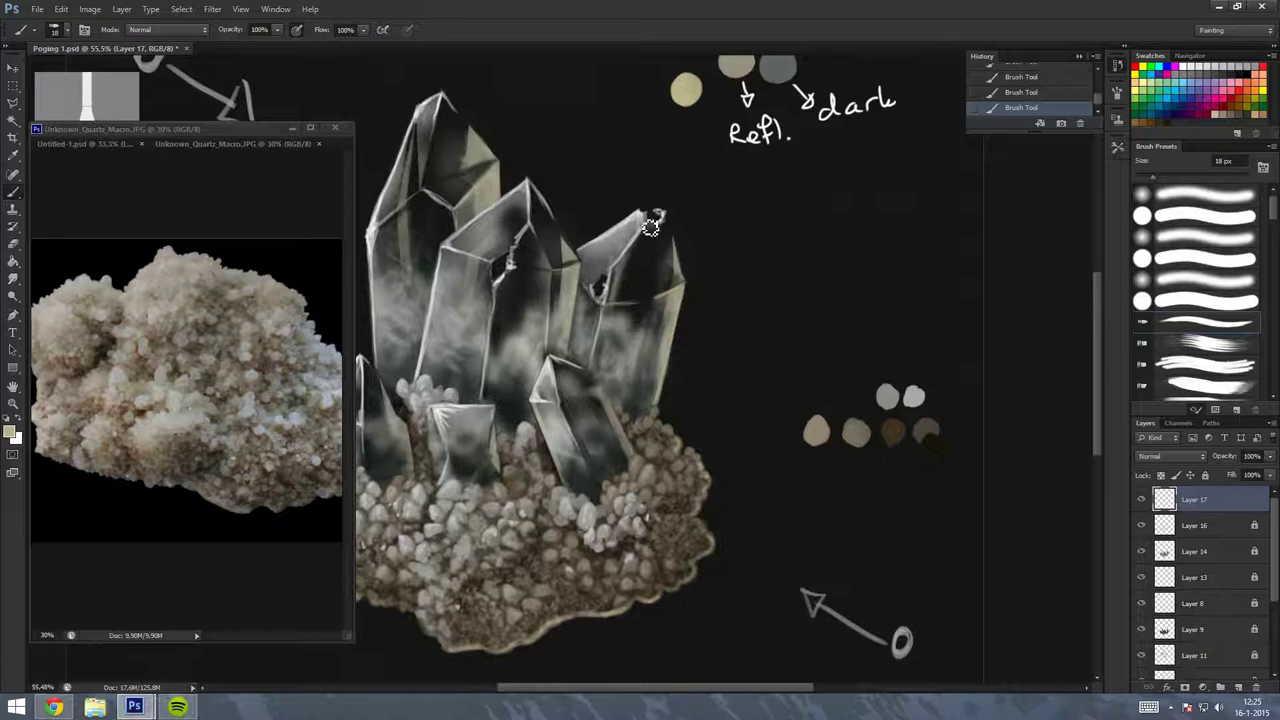
# Repaint the small front crystals and darken the upper facets of the right and left crystals.
pyautogui.scroll(-3, 726, 270)
pyautogui.scroll(2, 750, 260)
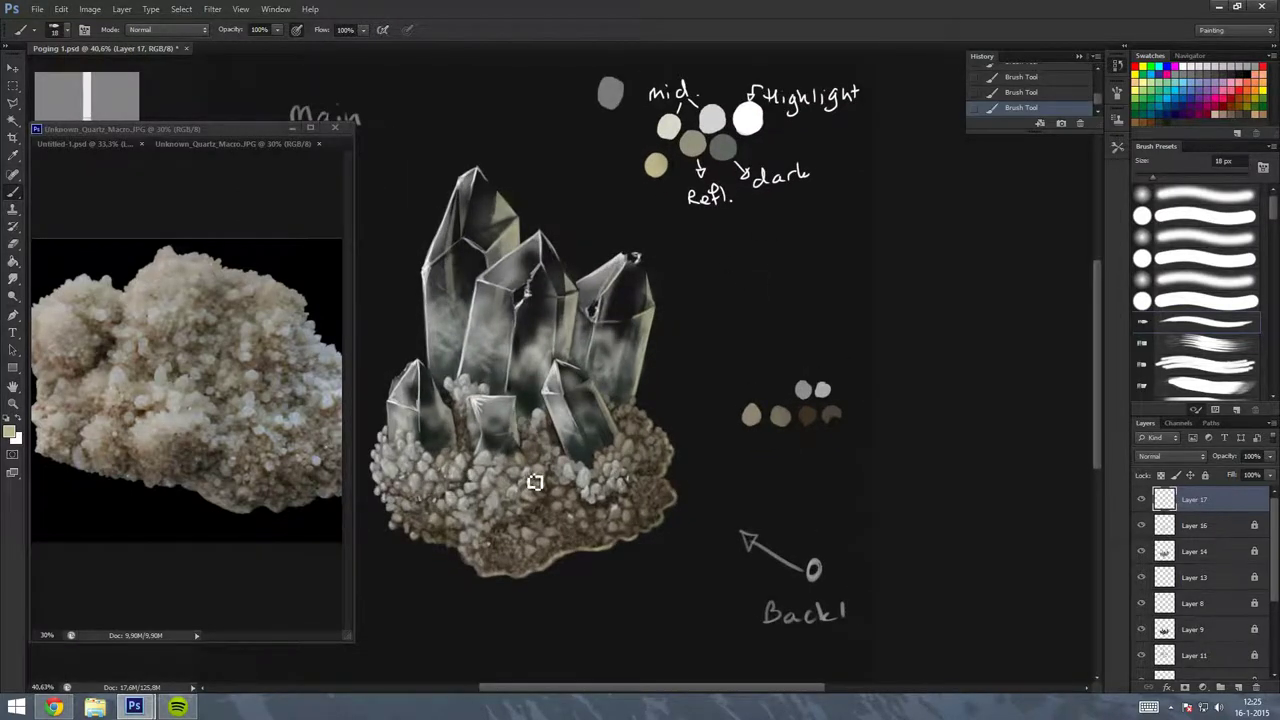
pyautogui.moveTo(466, 405); pyautogui.dragTo(586, 423)
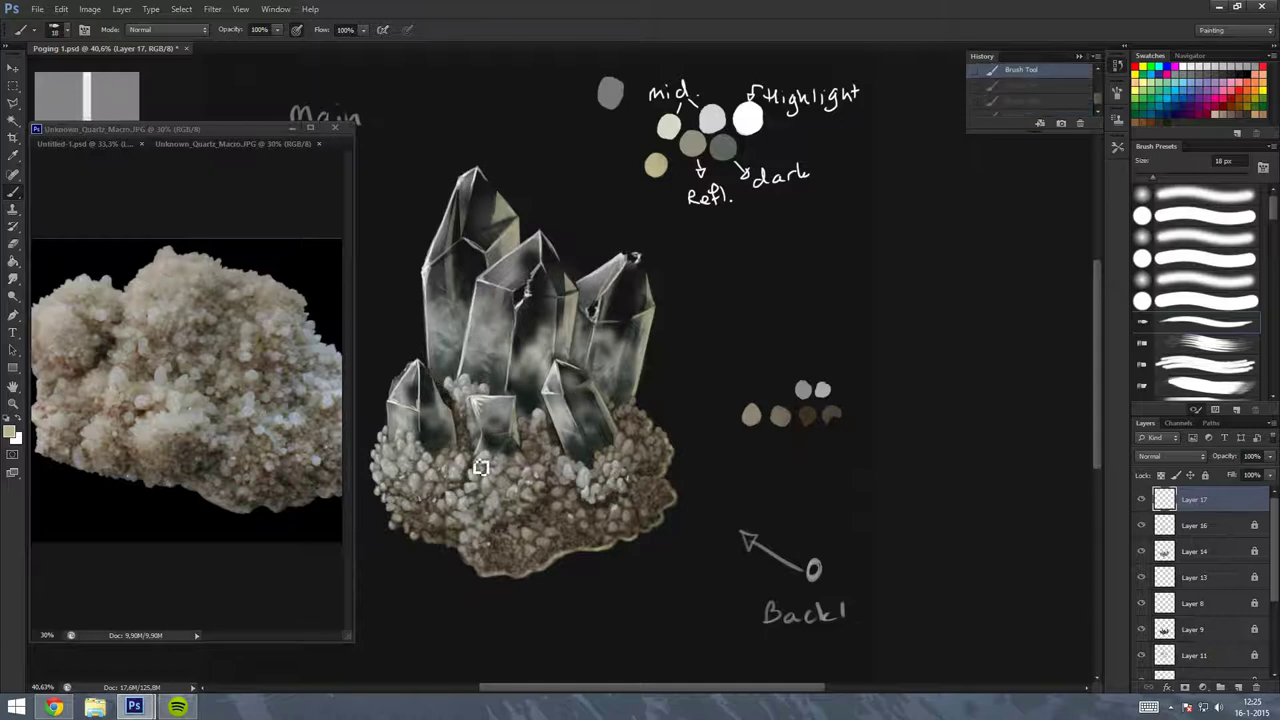
pyautogui.moveTo(571, 366); pyautogui.dragTo(576, 363)
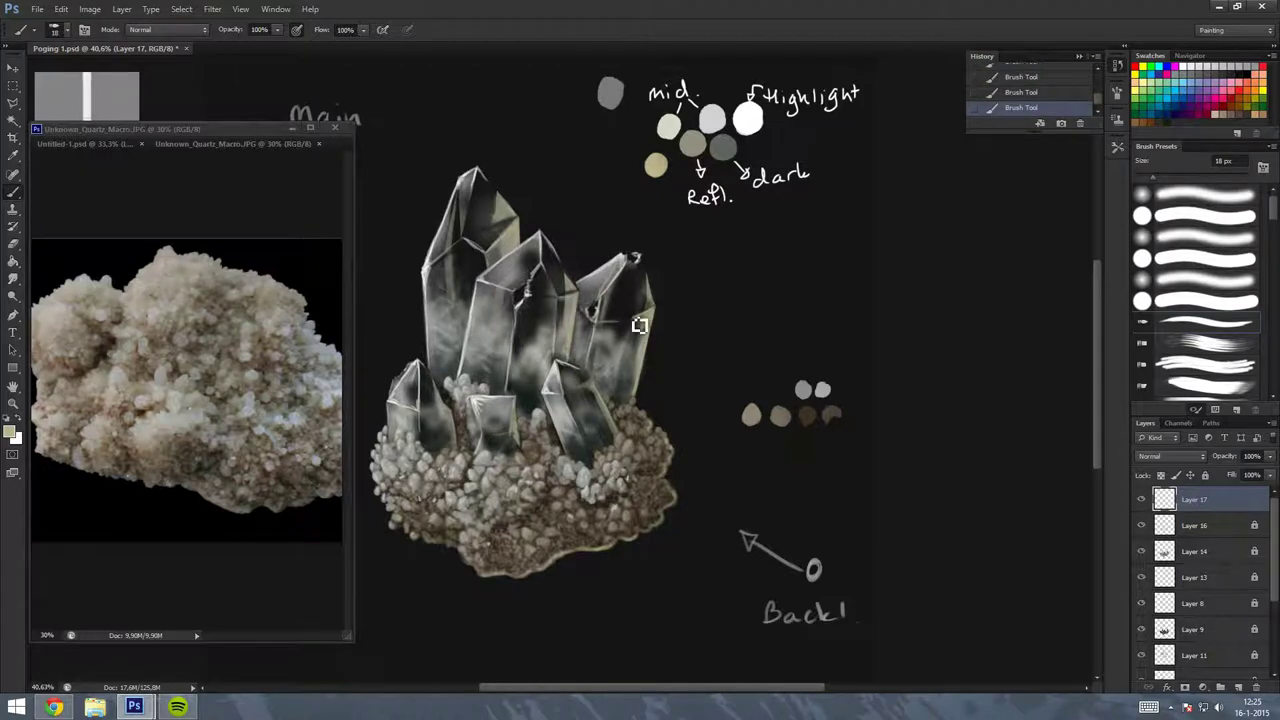
pyautogui.moveTo(636, 266); pyautogui.dragTo(658, 288)
pyautogui.moveTo(491, 251); pyautogui.dragTo(510, 224)
# Brighten an upper crystal facet with Dodge and erase a small area of the layer.
pyautogui.press('o')
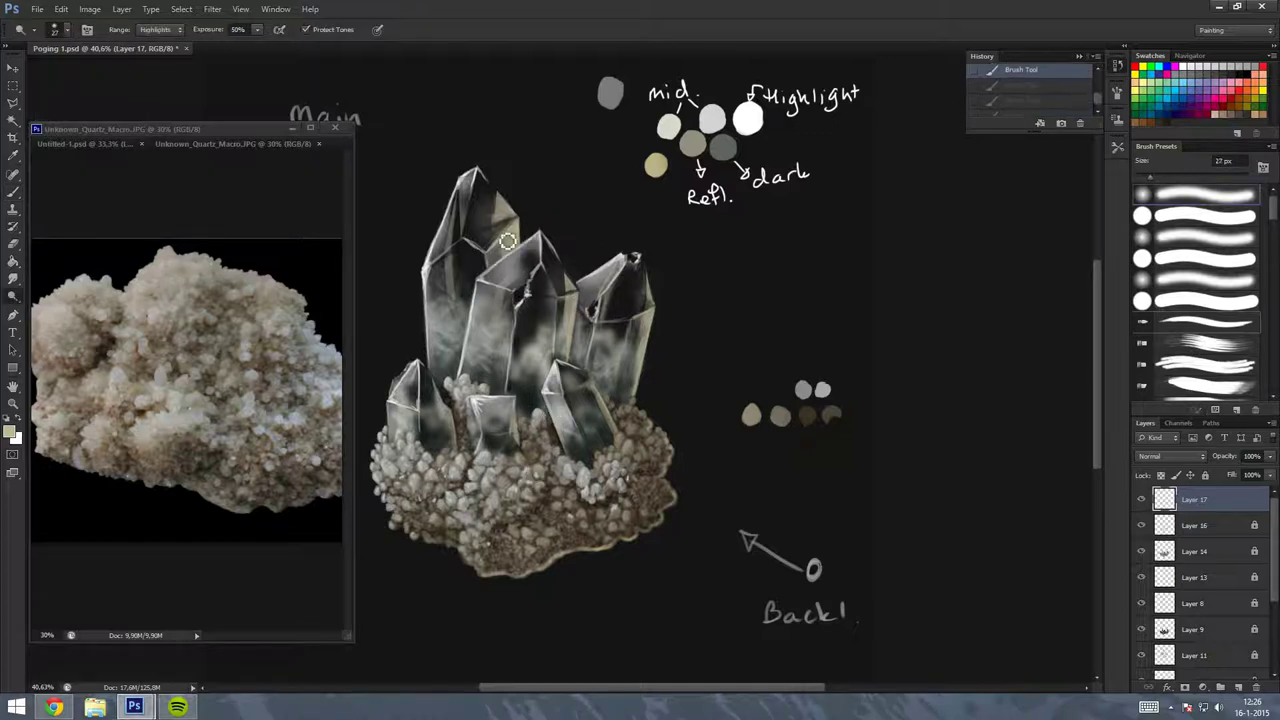
pyautogui.moveTo(500, 245); pyautogui.dragTo(522, 230)
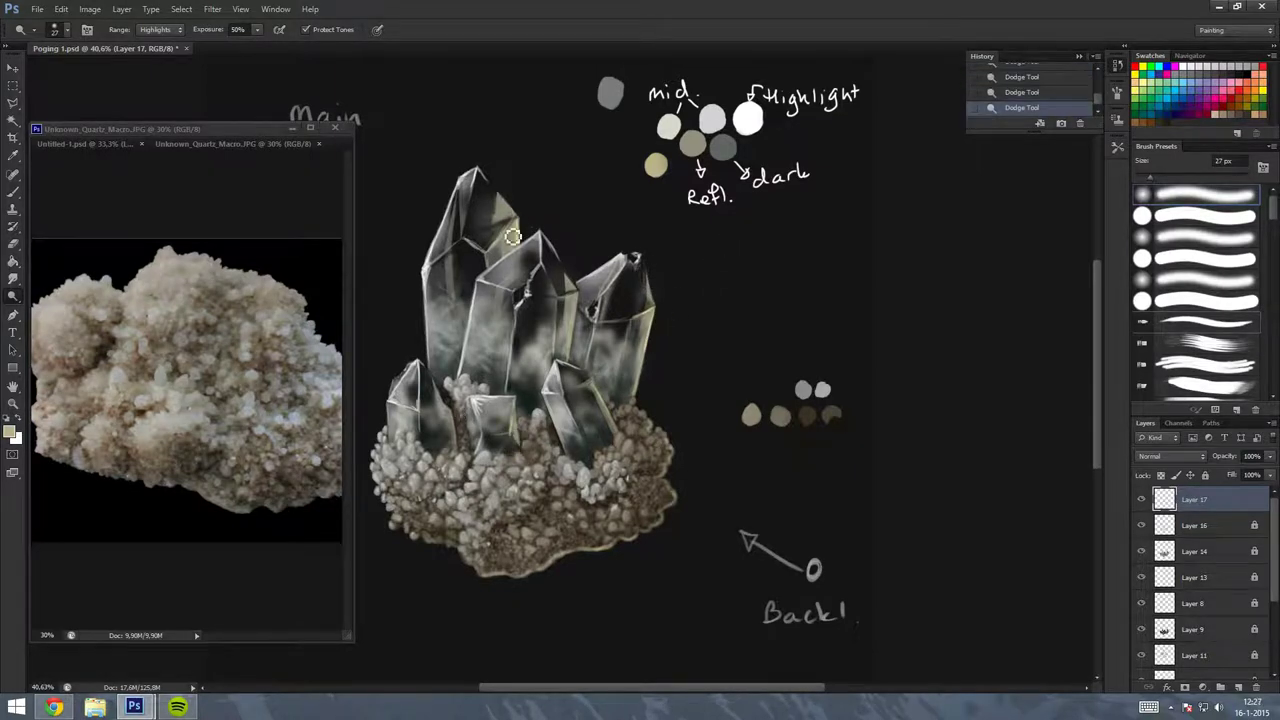
pyautogui.press('e')
pyautogui.moveTo(518, 445); pyautogui.dragTo(574, 410)
pyautogui.scroll(-3, 721, 453)
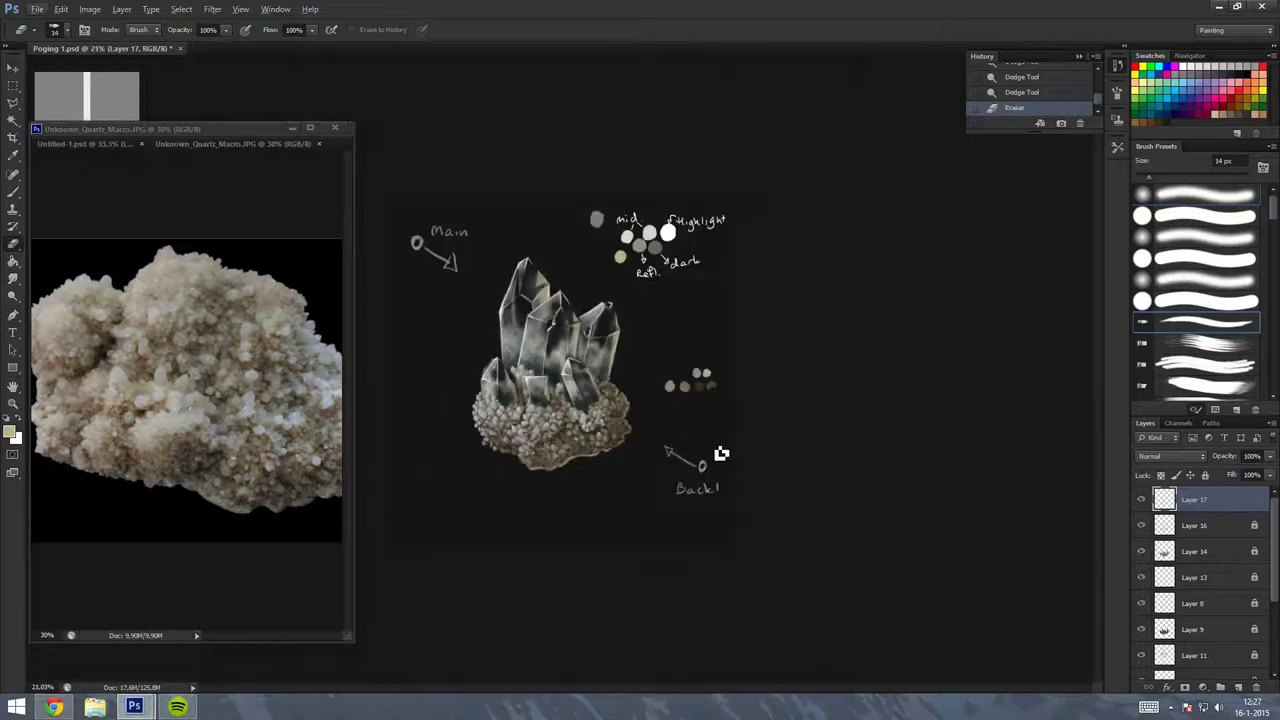
# Set Layer 17's blend mode to Linear Dodge (Add).
pyautogui.click(1170, 456)
pyautogui.click(1166, 204)
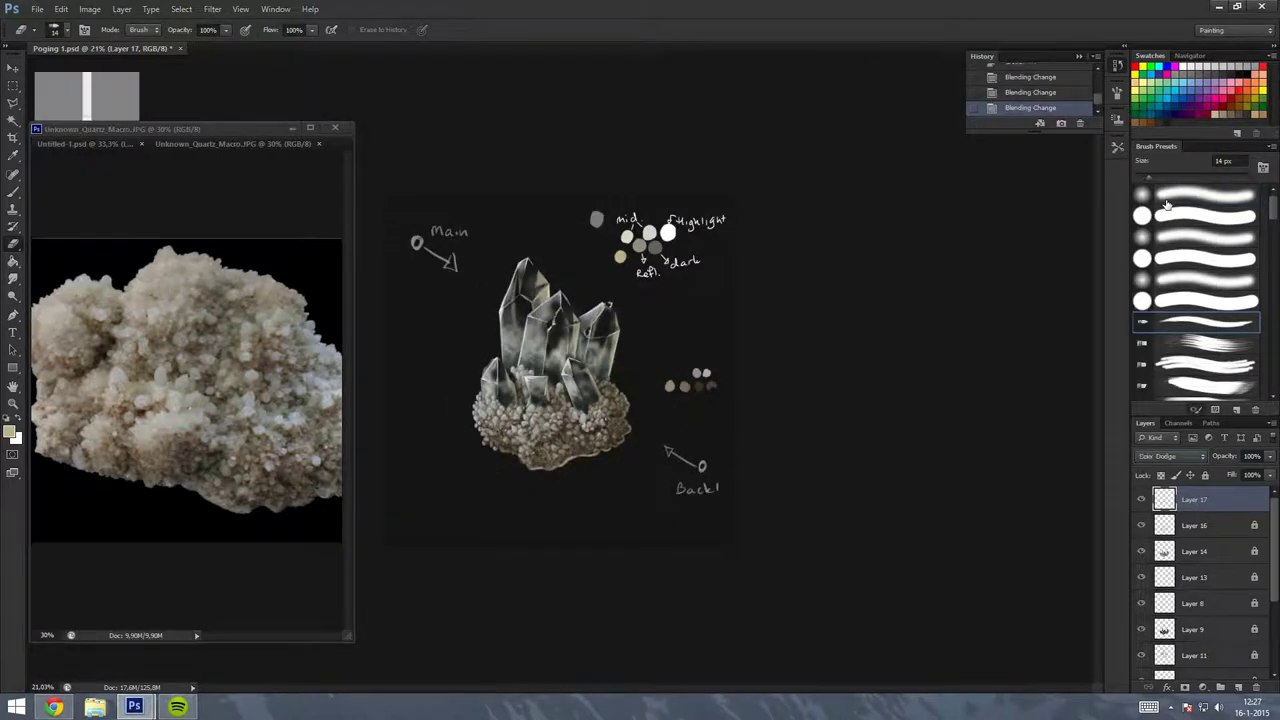
pyautogui.press('Up')
pyautogui.press('Down')
pyautogui.press('Down')
pyautogui.click(90, 9)
# Select Layers 17 through 9 and merge them into one layer.
pyautogui.click(1228, 576)
pyautogui.click(1220, 629)
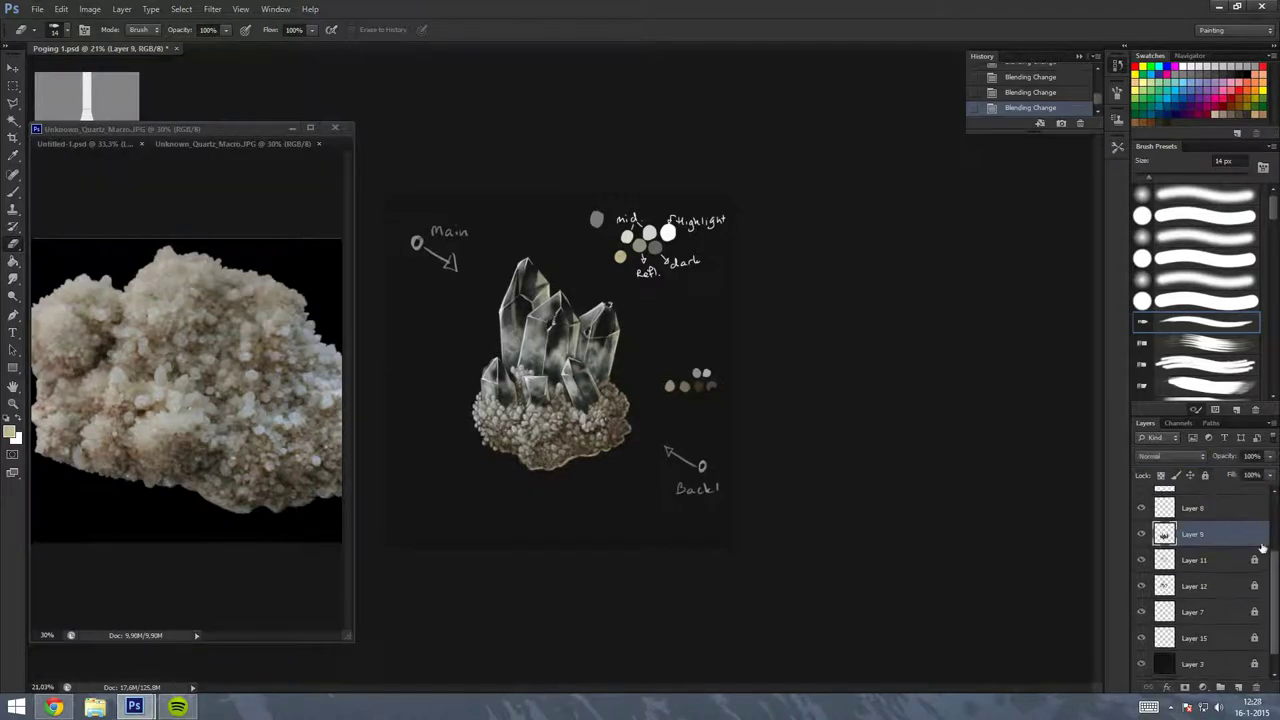
pyautogui.keyDown('shift'); pyautogui.click(1219, 505); pyautogui.keyUp('shift')
pyautogui.hotkey('ctrl', 'e')
# Try Hue/Saturation with the Cyanotype preset and a Levels adjustment, cancelling both.
pyautogui.click(90, 9)
pyautogui.click(350, 110)
pyautogui.moveTo(875, 251); pyautogui.dragTo(875, 260)
pyautogui.click(880, 187)
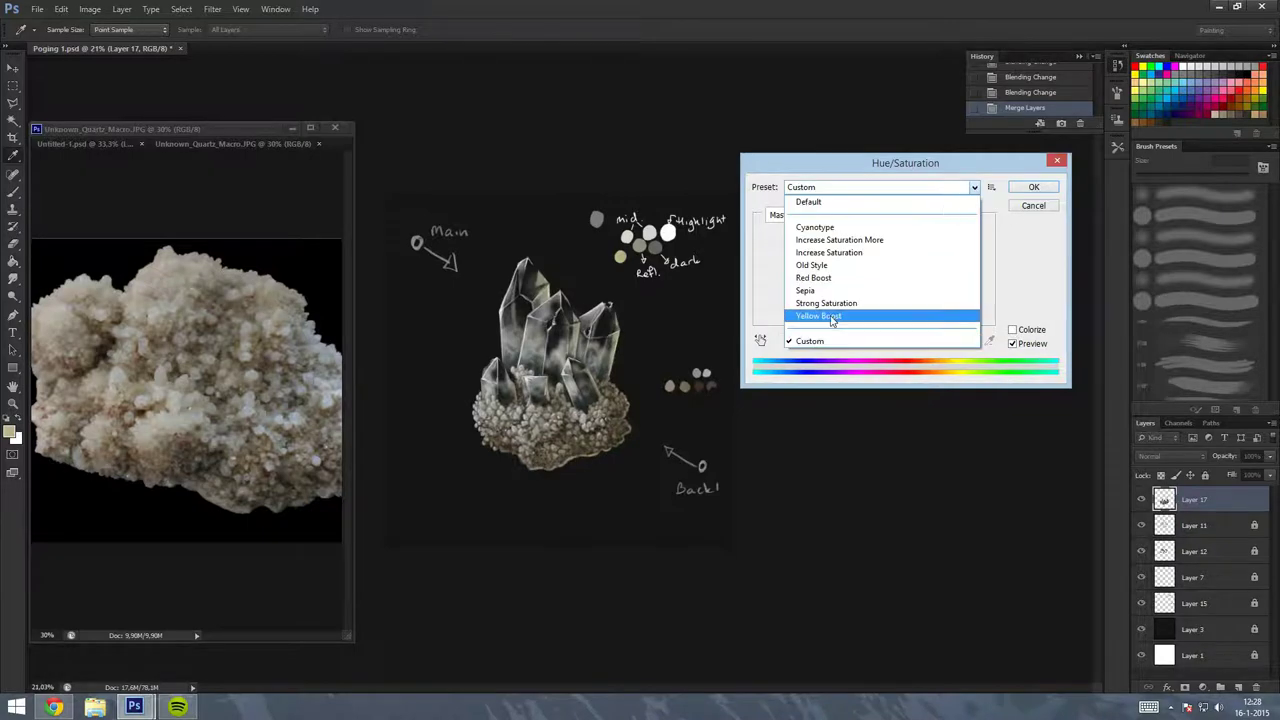
pyautogui.click(837, 320)
pyautogui.moveTo(890, 258); pyautogui.dragTo(855, 258)
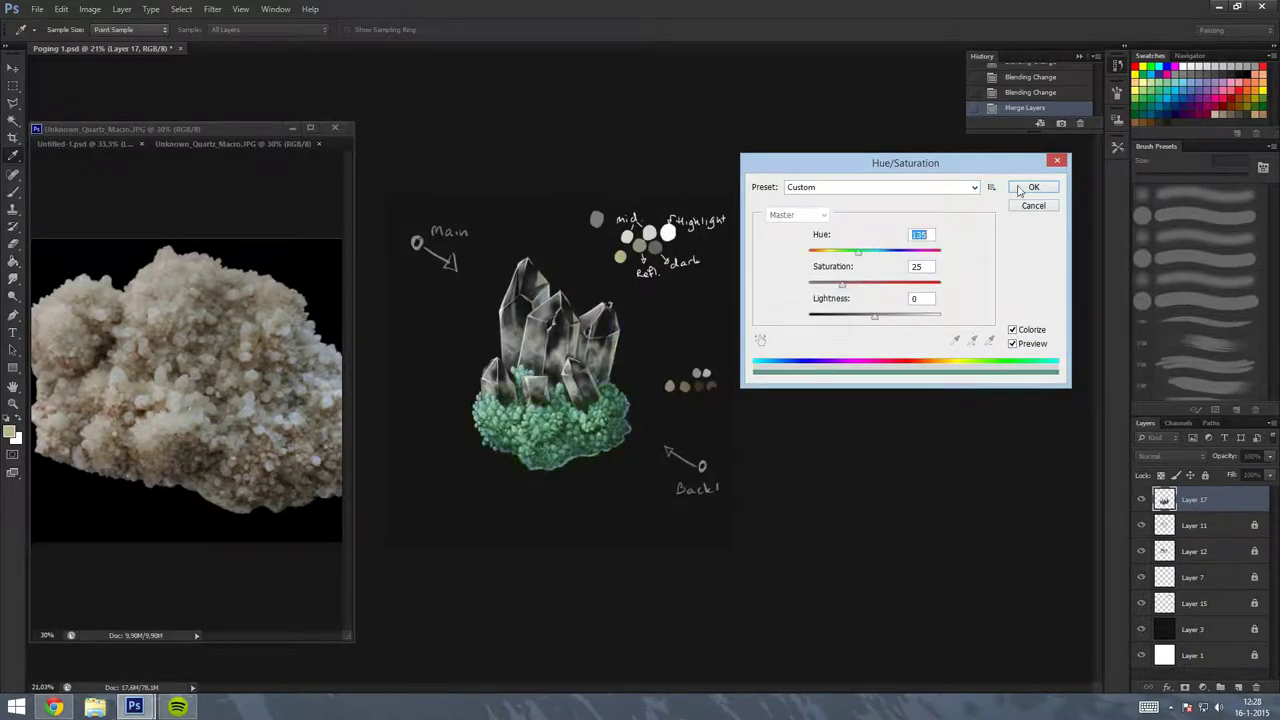
pyautogui.press('Escape')
pyautogui.hotkey('ctrl', 'l')
pyautogui.click(880, 119)
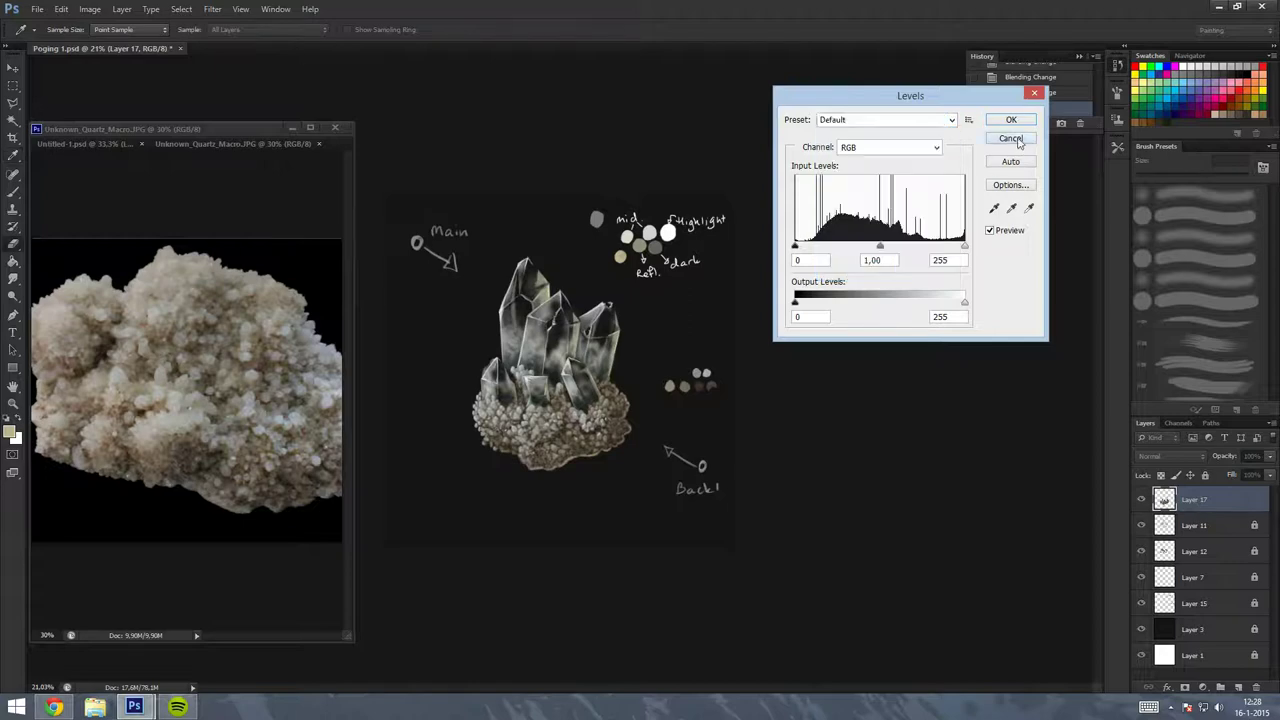
pyautogui.click(1011, 138)
# Apply a slight cyan and blue Color Balance shift, then add new Layer 18.
pyautogui.click(90, 9)
pyautogui.click(268, 124)
pyautogui.moveTo(864, 285); pyautogui.dragTo(868, 292)
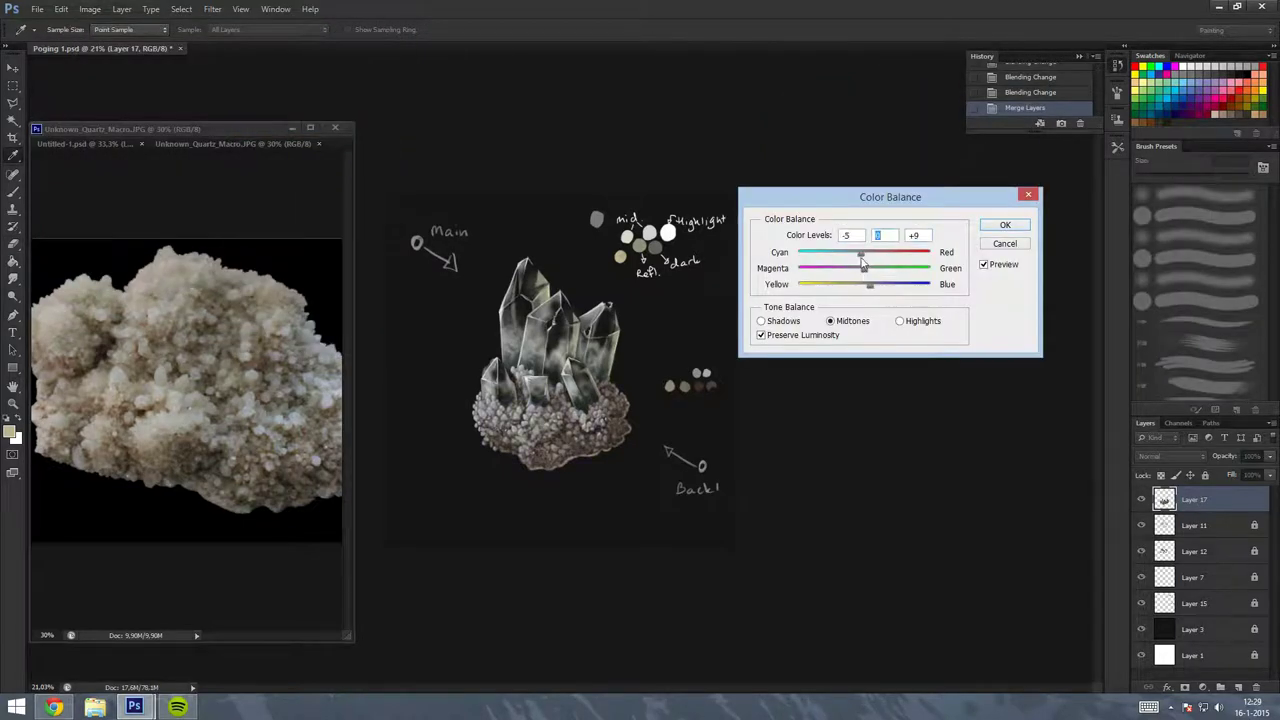
pyautogui.click(1005, 224)
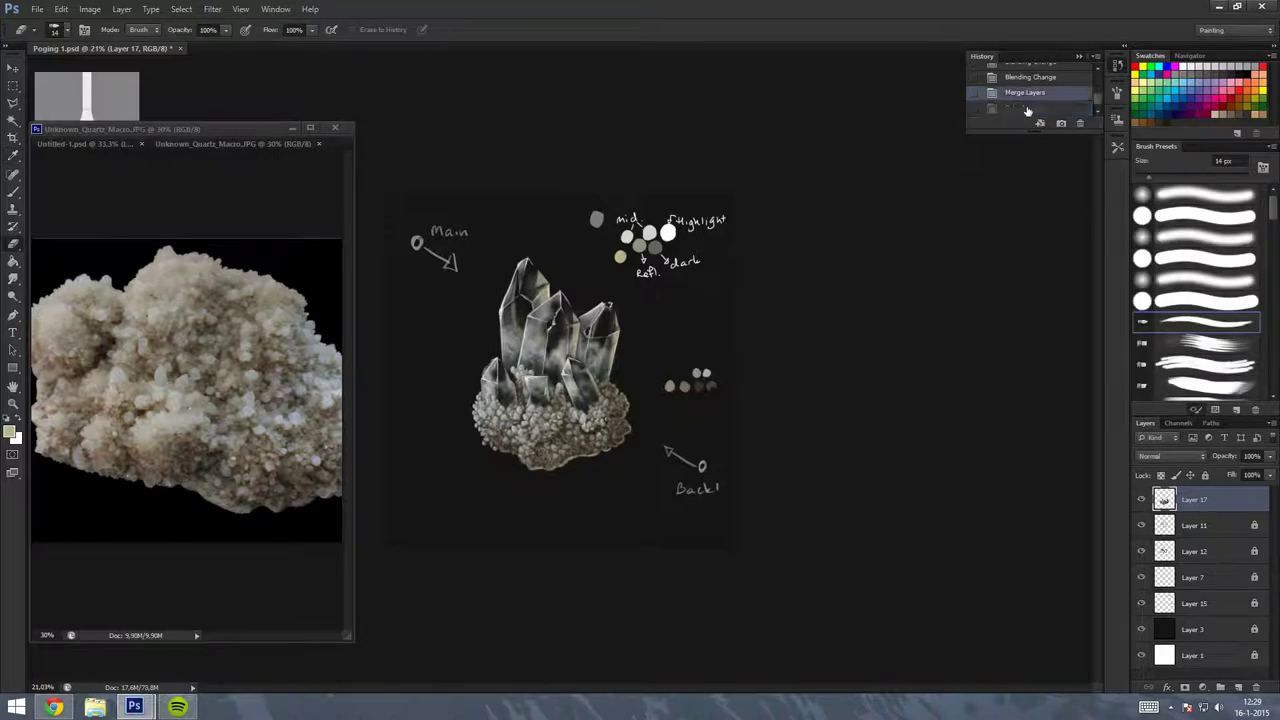
pyautogui.press('b')
pyautogui.scroll(2, 907, 299)
pyautogui.click(1240, 687)
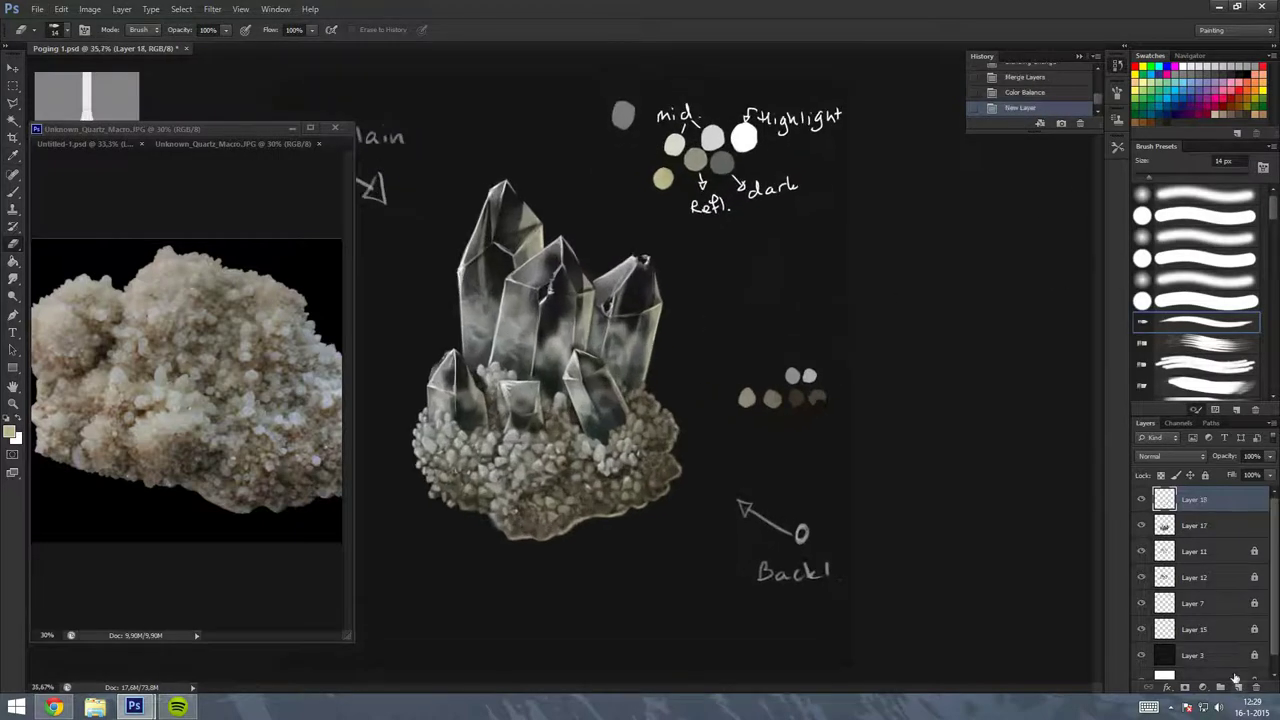
# Dismiss the error message and sample white as the painting colour.
pyautogui.scroll(-3, 1200, 300)
pyautogui.click(757, 146)
pyautogui.click(641, 271)
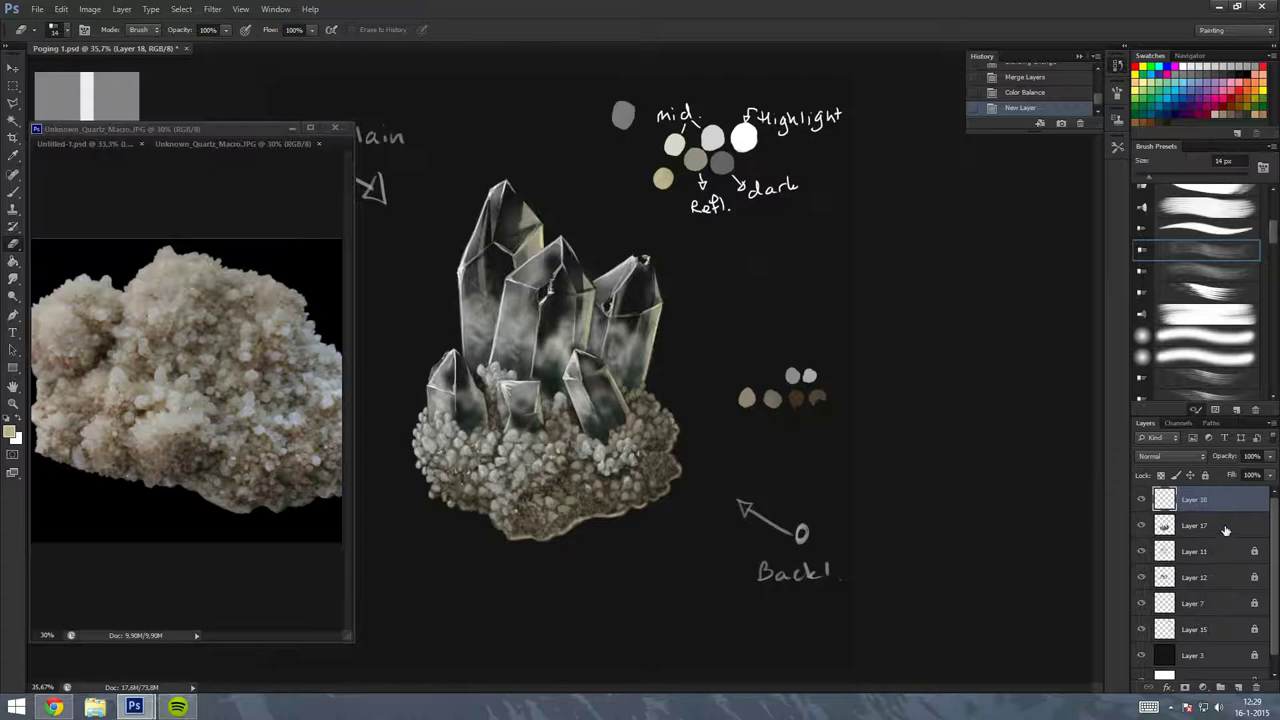
pyautogui.press('i')
pyautogui.click(744, 136)
pyautogui.click(778, 200)
pyautogui.press('b')
# Paint white highlights on the left, central and top crystal faces.
pyautogui.moveTo(470, 290); pyautogui.dragTo(476, 345)
pyautogui.moveTo(515, 295); pyautogui.dragTo(512, 358)
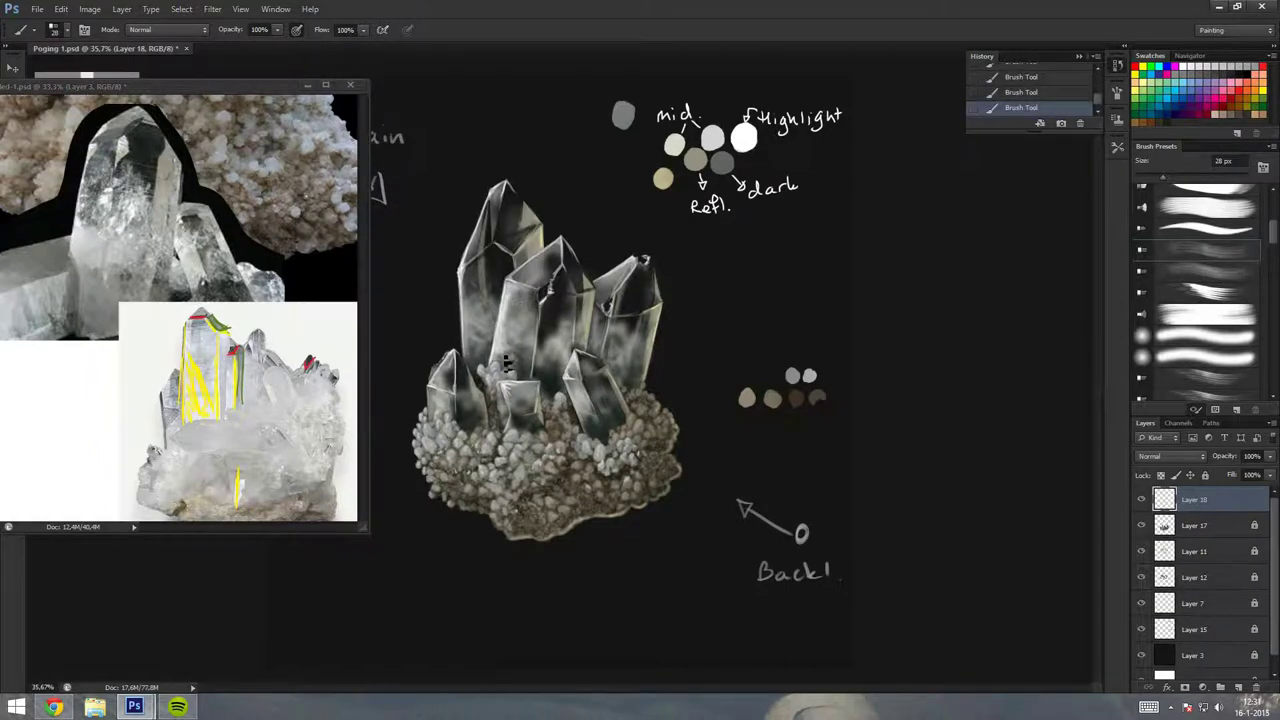
pyautogui.hotkey('ctrl', 'z')
pyautogui.moveTo(518, 345); pyautogui.dragTo(540, 365)
pyautogui.hotkey('ctrl', 'z')
pyautogui.hotkey('ctrl', 'z')
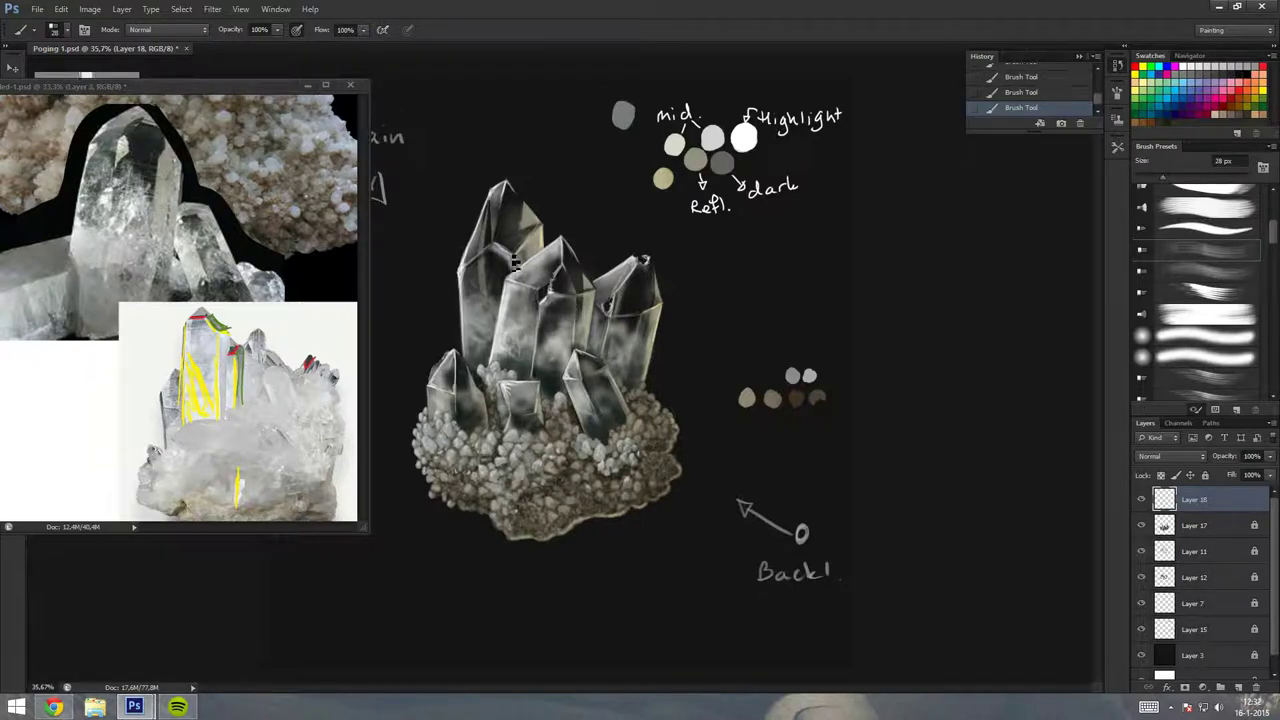
pyautogui.moveTo(472, 270); pyautogui.dragTo(492, 350)
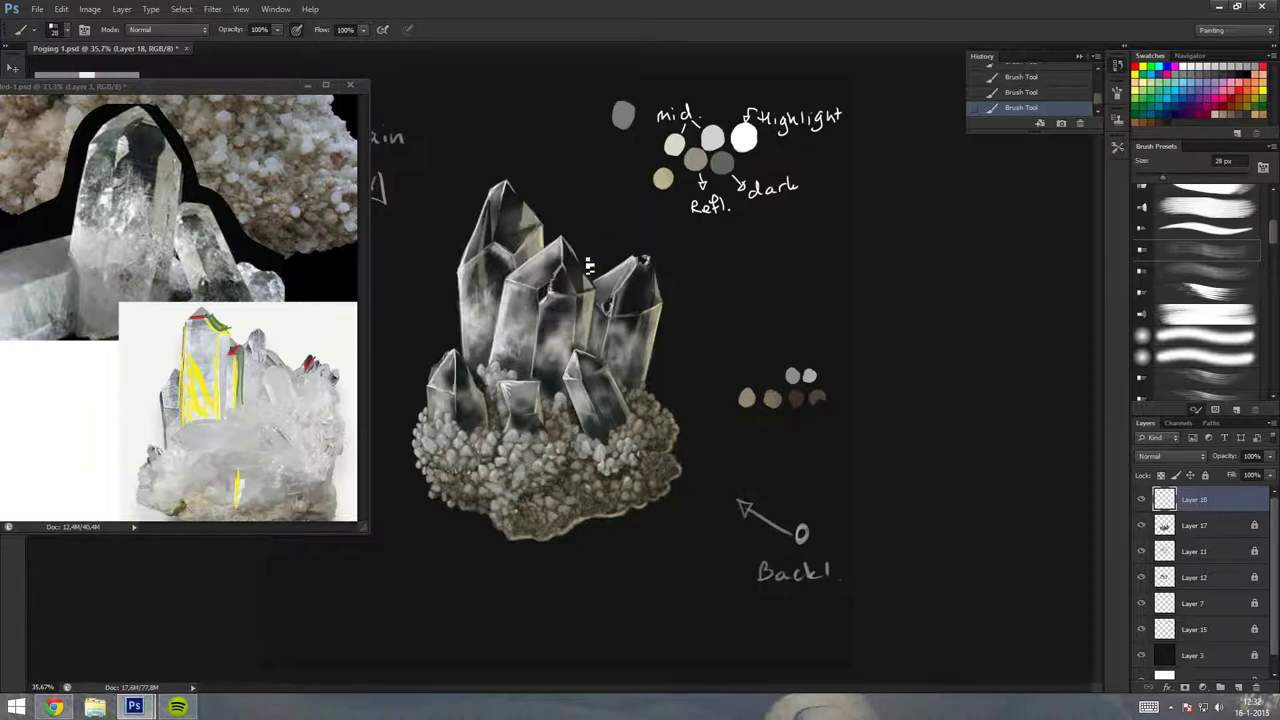
pyautogui.moveTo(501, 211)
pyautogui.mouseDown()
pyautogui.moveTo(492, 234)
pyautogui.moveTo(494, 218)
pyautogui.mouseUp()
# Erase part of a highlight and retry highlight strokes on the central crystal.
pyautogui.press('e')
pyautogui.hotkey('ctrl', '-')
pyautogui.scroll(3, 634, 307)
pyautogui.moveTo(592, 337); pyautogui.dragTo(572, 386)
pyautogui.press('b')
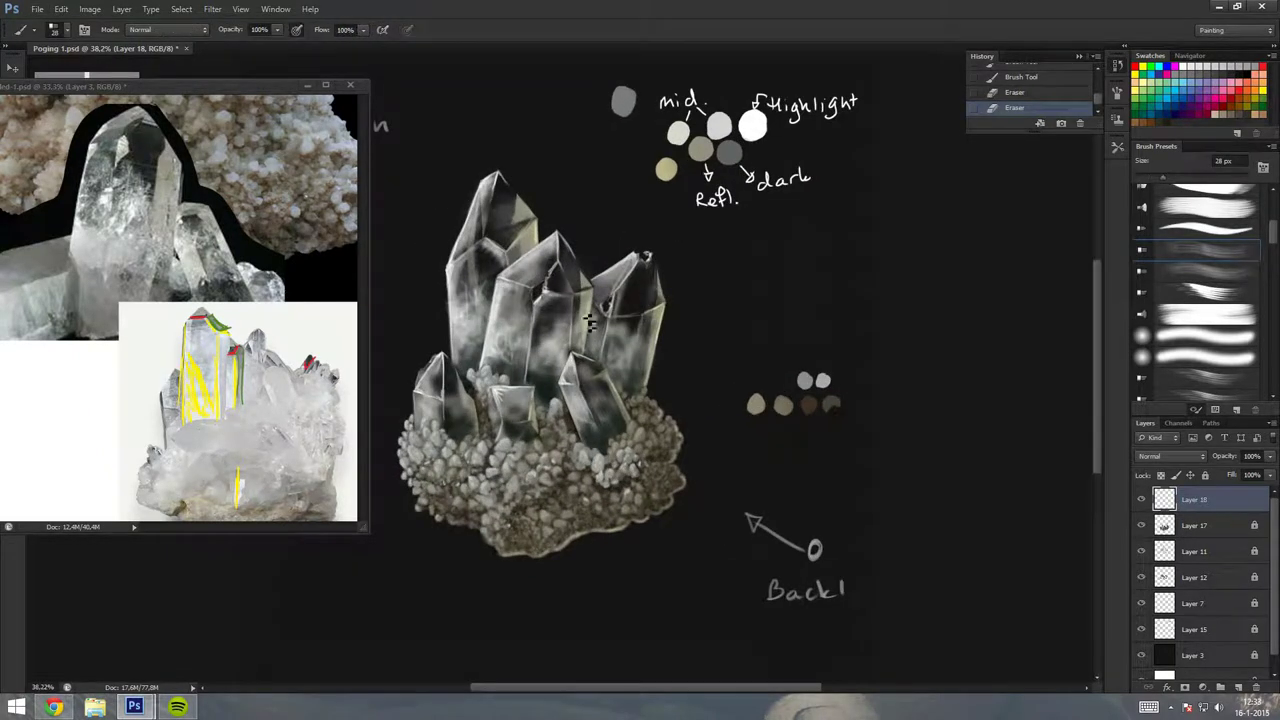
pyautogui.moveTo(540, 240); pyautogui.dragTo(532, 328)
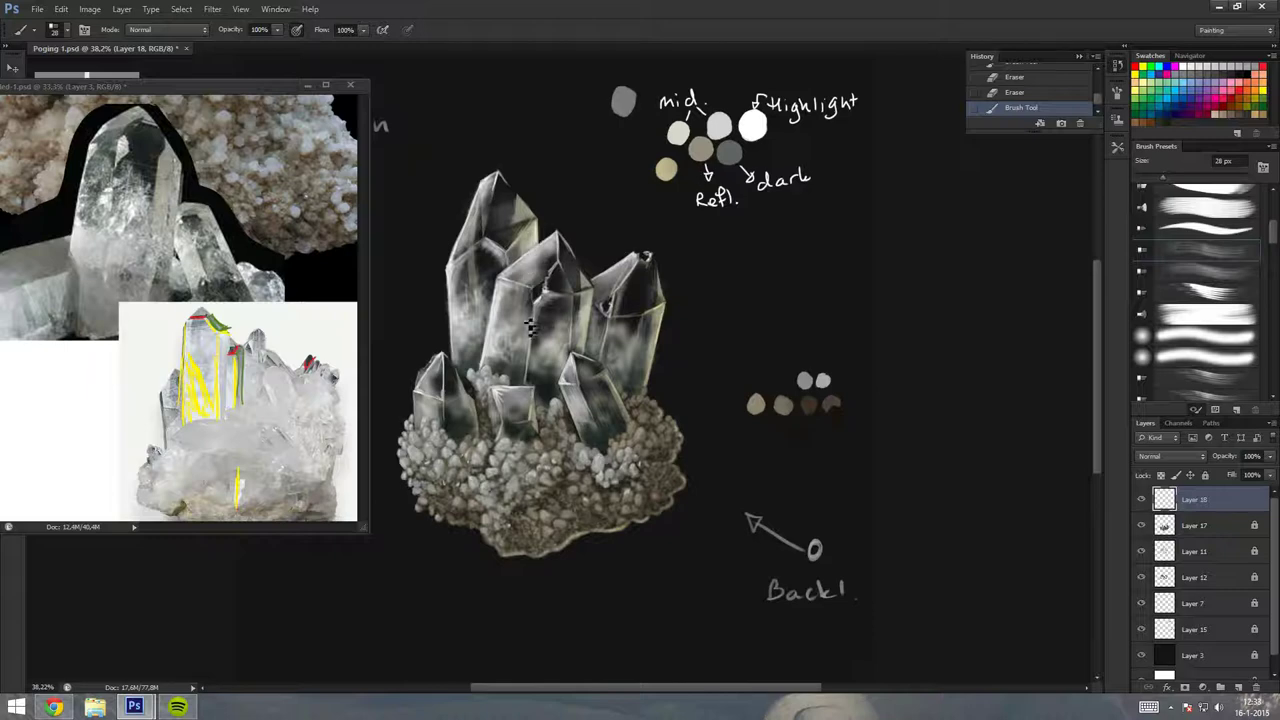
pyautogui.moveTo(548, 262)
pyautogui.mouseDown()
pyautogui.moveTo(560, 285)
pyautogui.moveTo(532, 214)
pyautogui.mouseUp()
pyautogui.hotkey('ctrl', 'alt', 'z')
# Try and undo several white highlight strokes on the right crystal.
pyautogui.moveTo(604, 290); pyautogui.dragTo(640, 262)
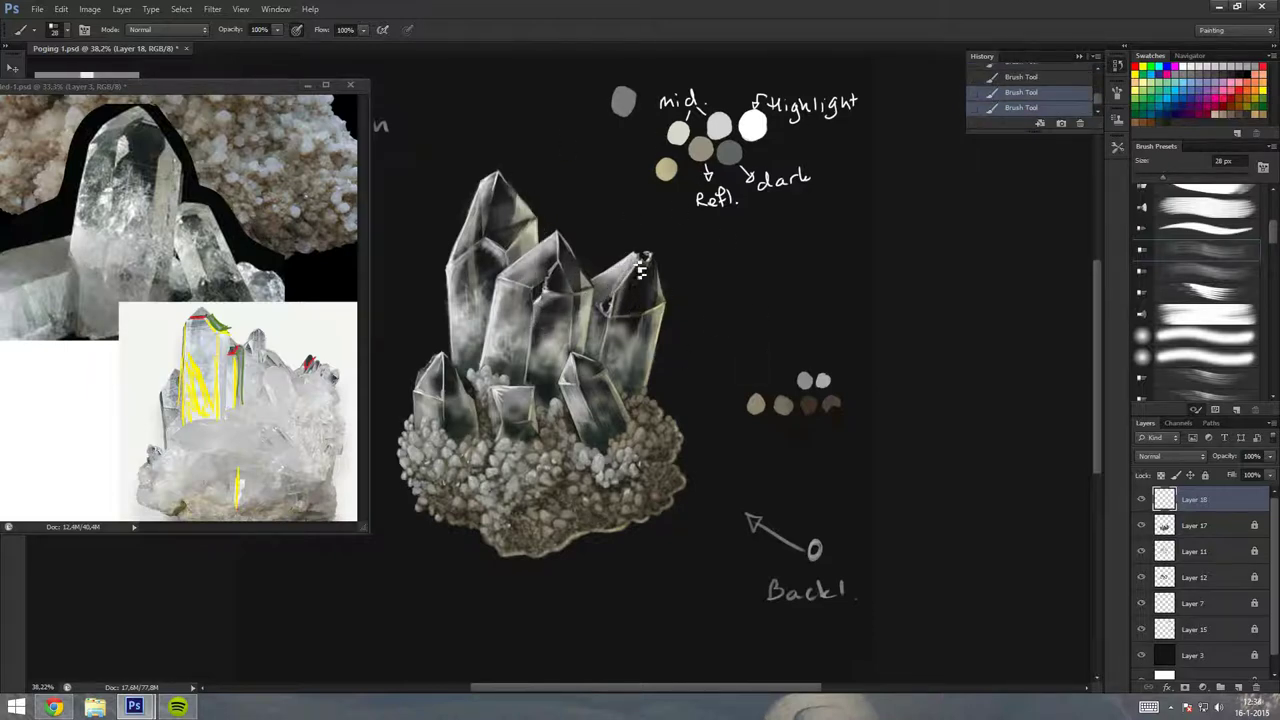
pyautogui.hotkey('ctrl', 'z')
pyautogui.moveTo(598, 368)
pyautogui.mouseDown()
pyautogui.moveTo(607, 311)
pyautogui.moveTo(596, 305)
pyautogui.mouseUp()
pyautogui.hotkey('ctrl', 'z')
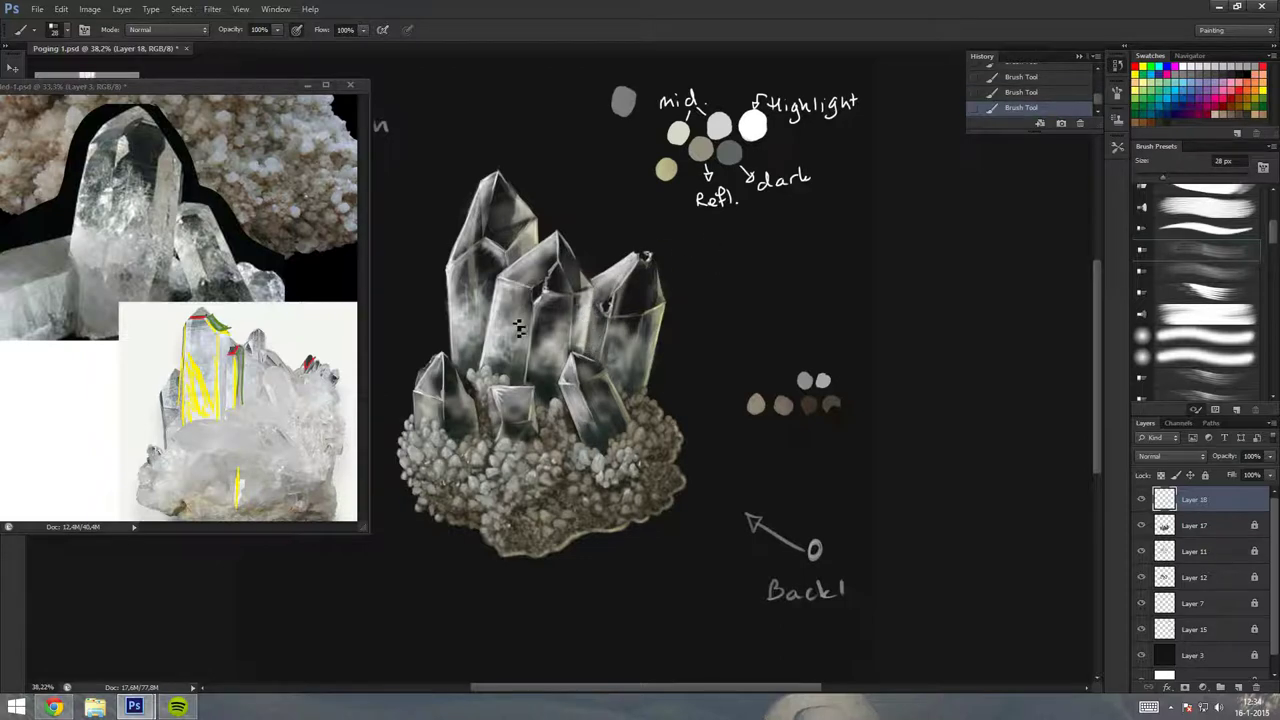
pyautogui.hotkey('ctrl', 'z')
pyautogui.moveTo(590, 305); pyautogui.dragTo(577, 252)
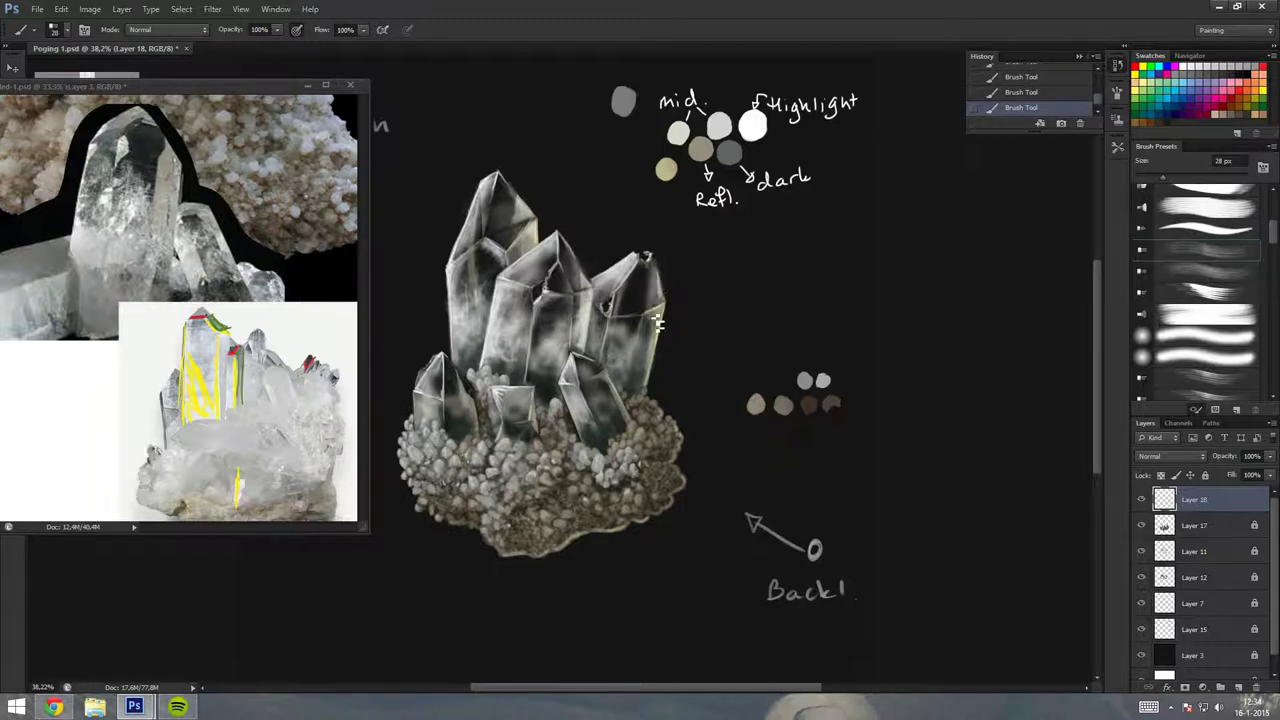
pyautogui.hotkey('ctrl', 'z')
# Add a subtle highlight and brighten the right crystal's edge.
pyautogui.scroll(-1, 691, 277)
pyautogui.scroll(-2, 691, 277)
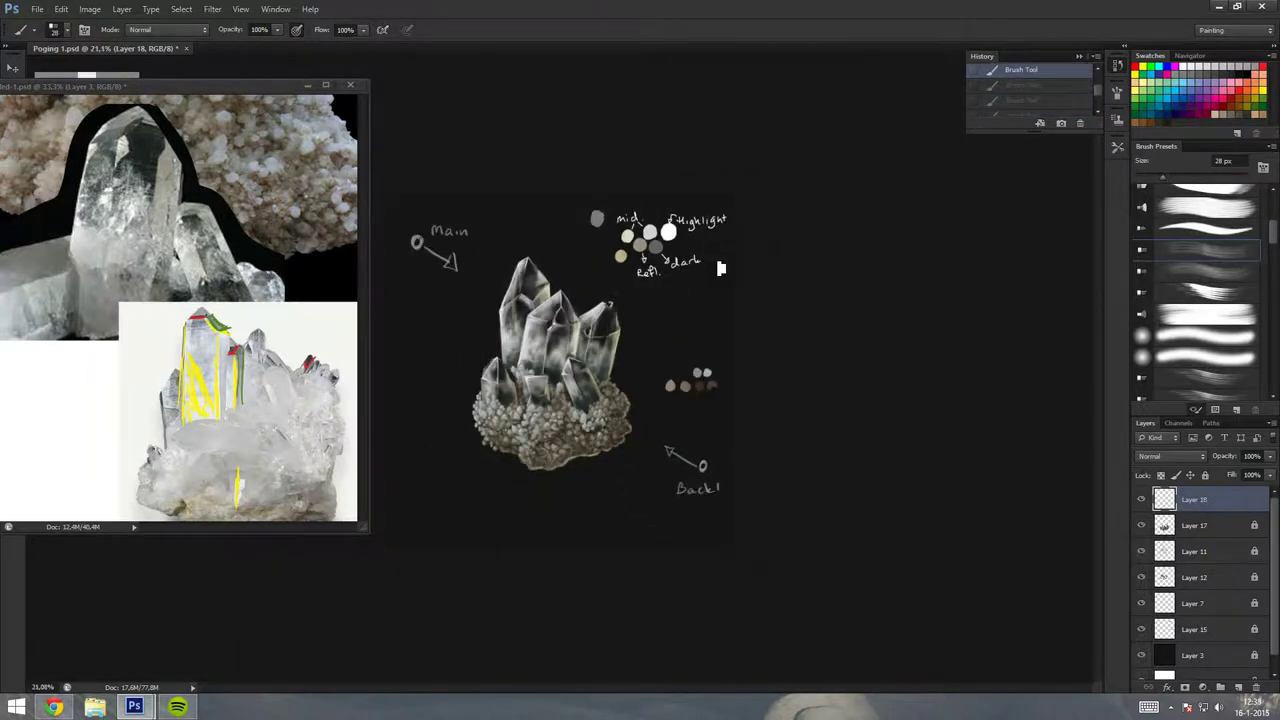
pyautogui.scroll(2, 691, 277)
pyautogui.moveTo(605, 325); pyautogui.dragTo(627, 337)
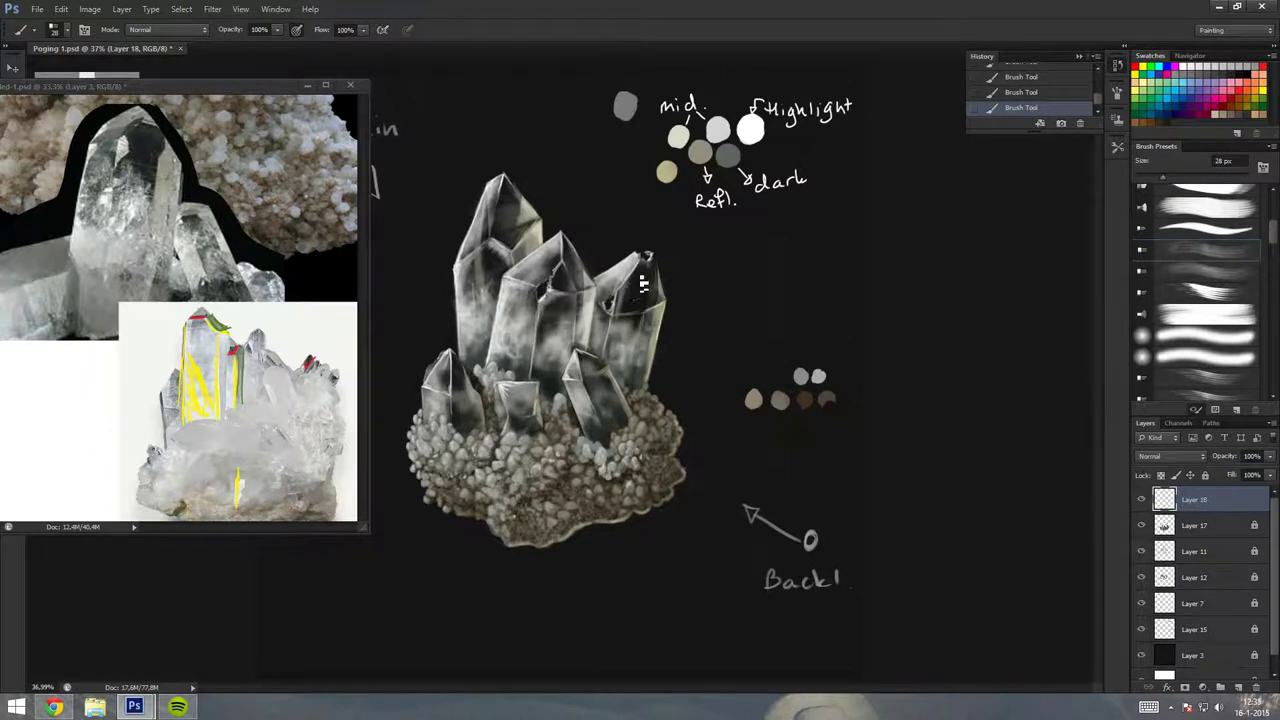
pyautogui.moveTo(660, 327); pyautogui.dragTo(659, 344)
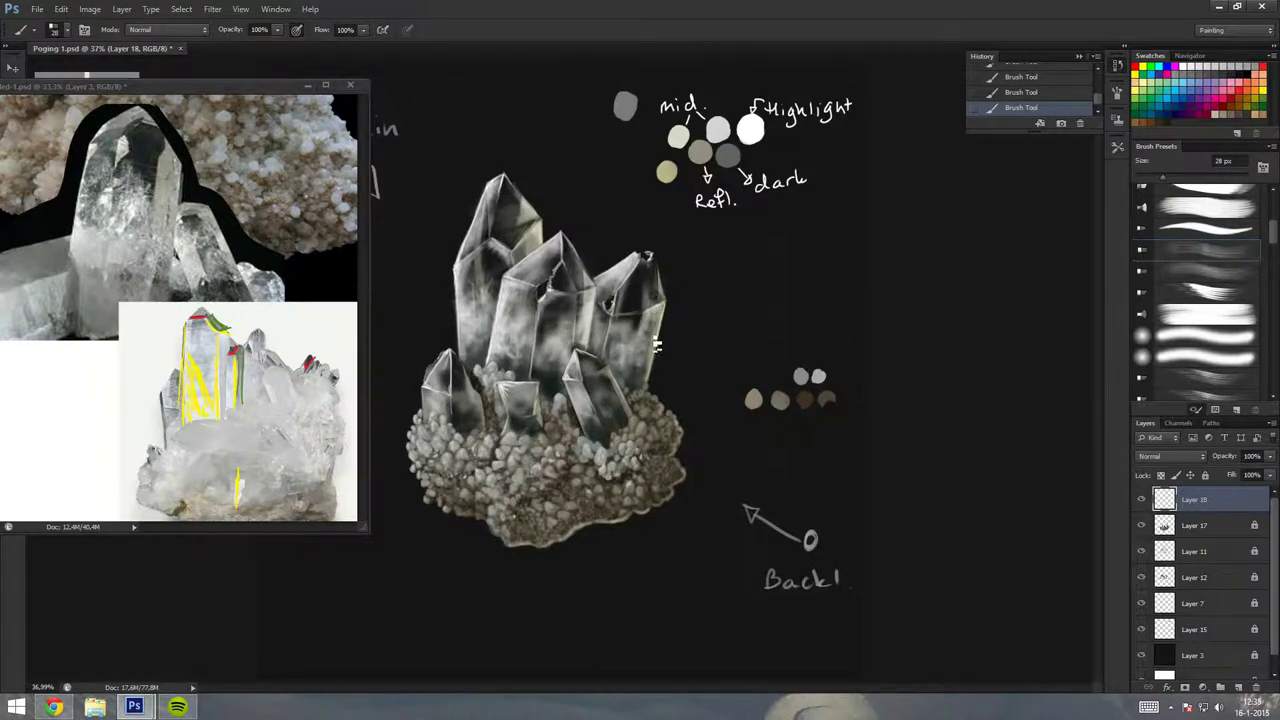
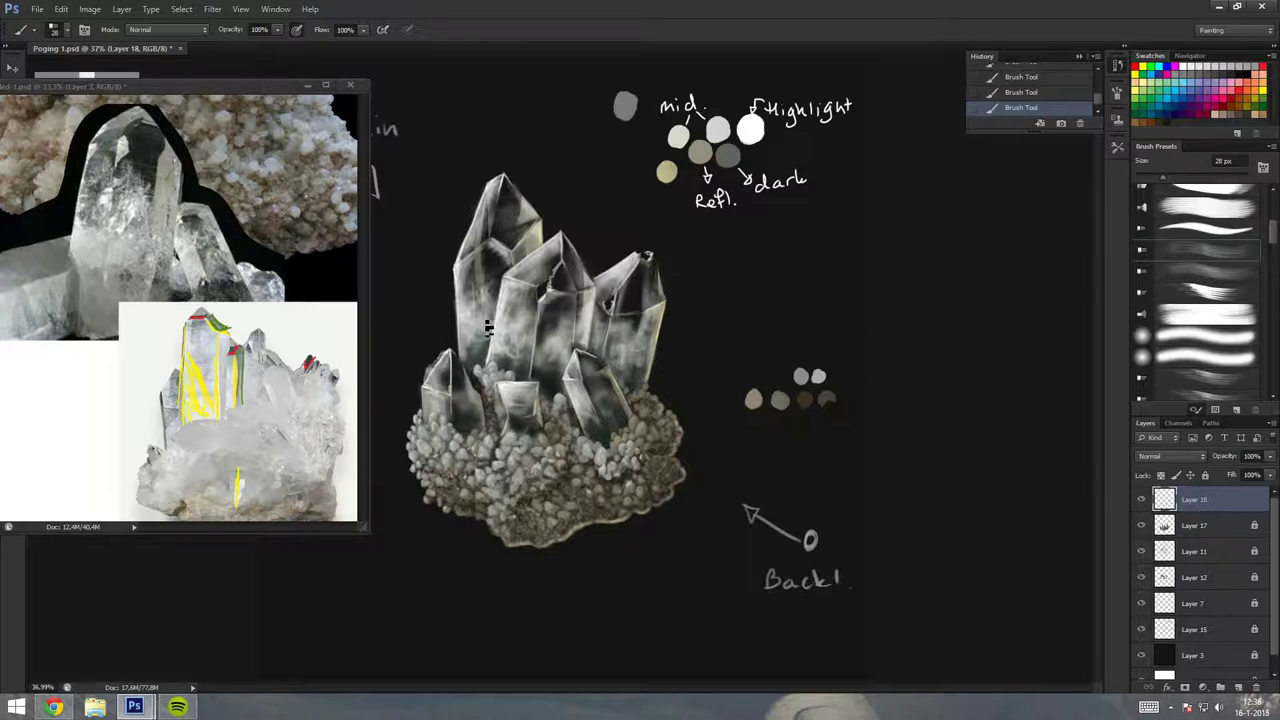
# Erase stray paint on Layer 12, then merge Layers 11 and 12 into one layer.
pyautogui.press('e')
pyautogui.click(436, 374)
pyautogui.click(1242, 578)
pyautogui.keyDown('ctrl'); pyautogui.click(1230, 551); pyautogui.keyUp('ctrl')
pyautogui.rightClick(1230, 548)
pyautogui.click(1181, 367)
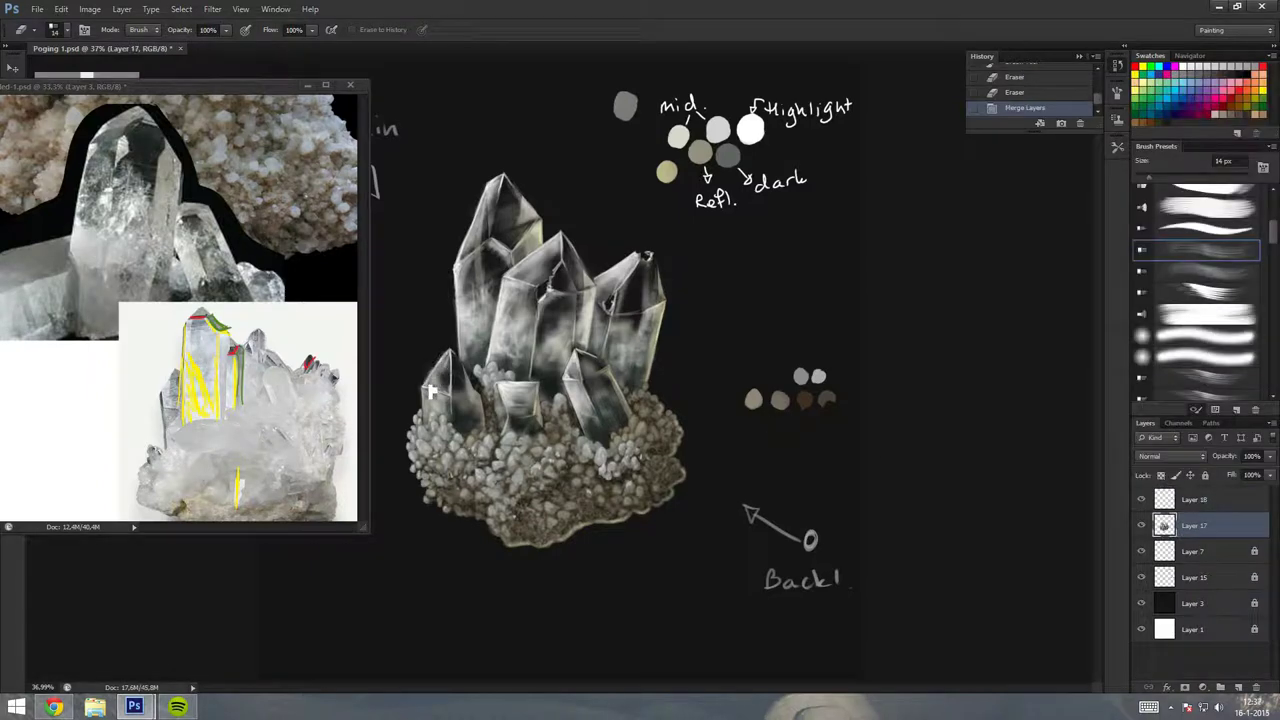
# Paint strokes at the crystal base on Layer 18, then lightly erase the lower-left.
pyautogui.click(1202, 499)
pyautogui.press('b')
pyautogui.moveTo(432, 365); pyautogui.dragTo(440, 410)
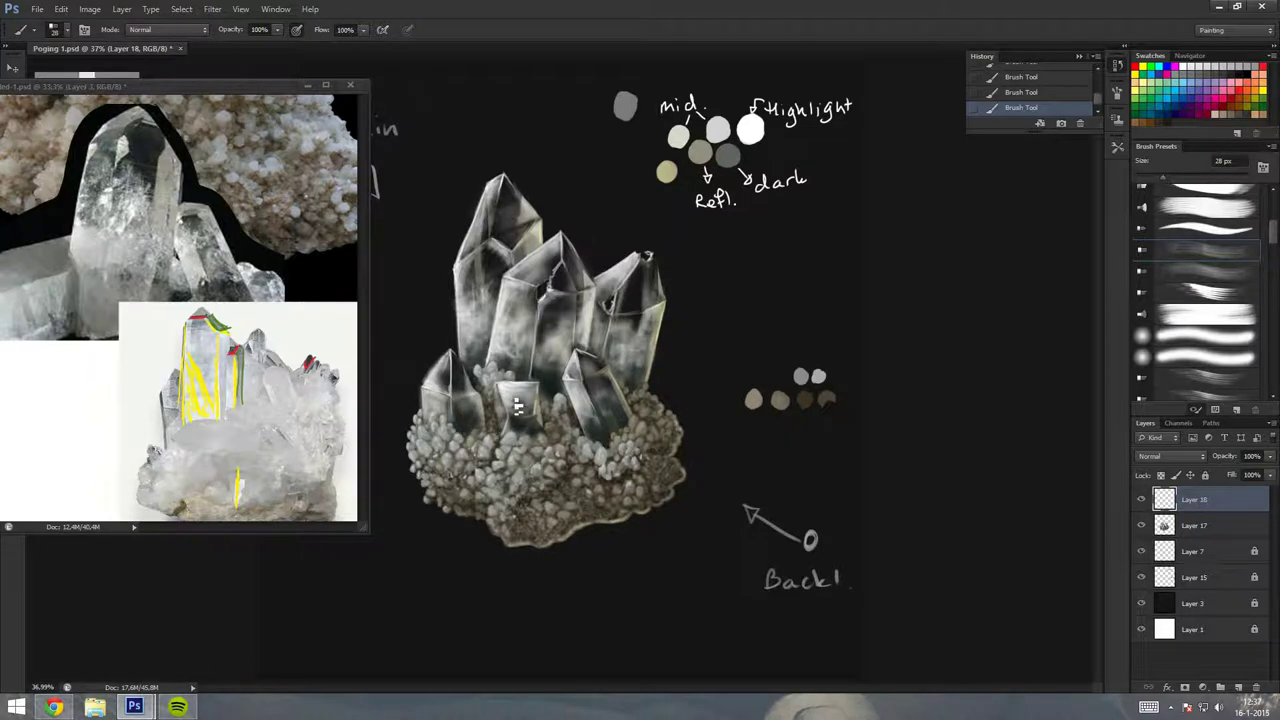
pyautogui.press('e')
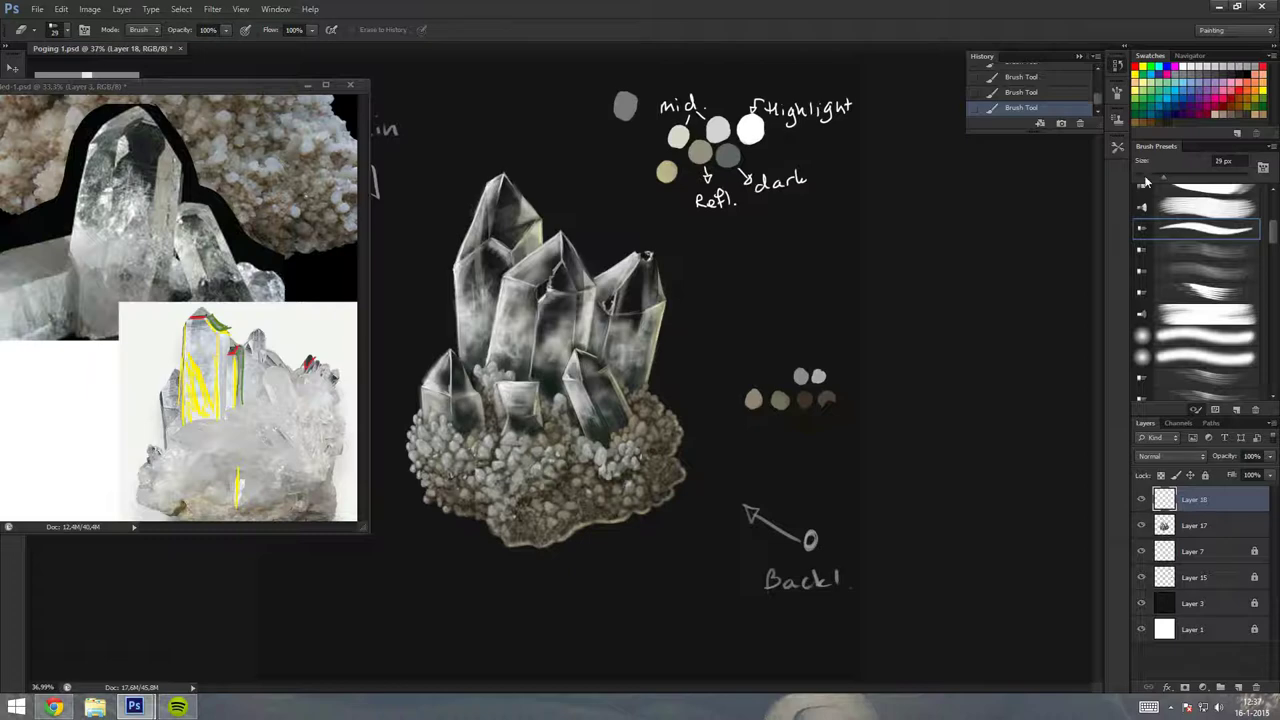
pyautogui.moveTo(427, 392); pyautogui.dragTo(434, 420)
pyautogui.moveTo(458, 318); pyautogui.dragTo(468, 330)
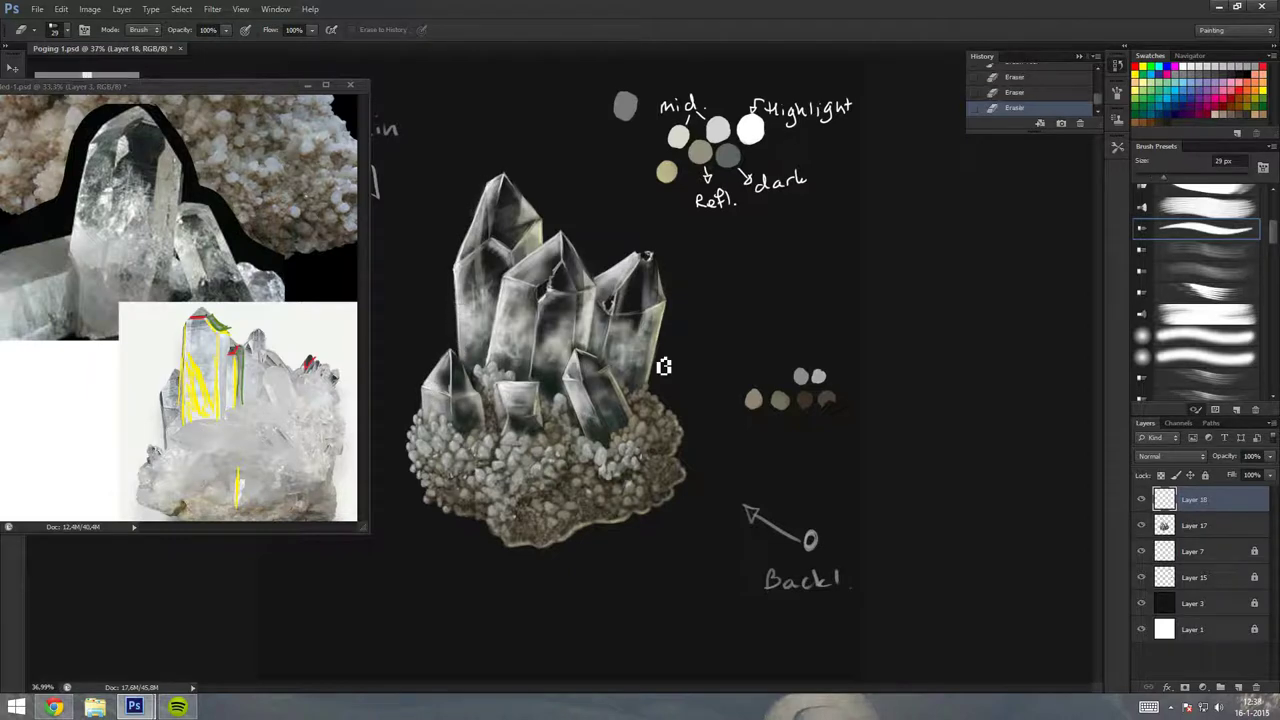
pyautogui.moveTo(716, 303)
pyautogui.mouseDown()
pyautogui.moveTo(686, 306)
pyautogui.moveTo(716, 303)
pyautogui.mouseUp()
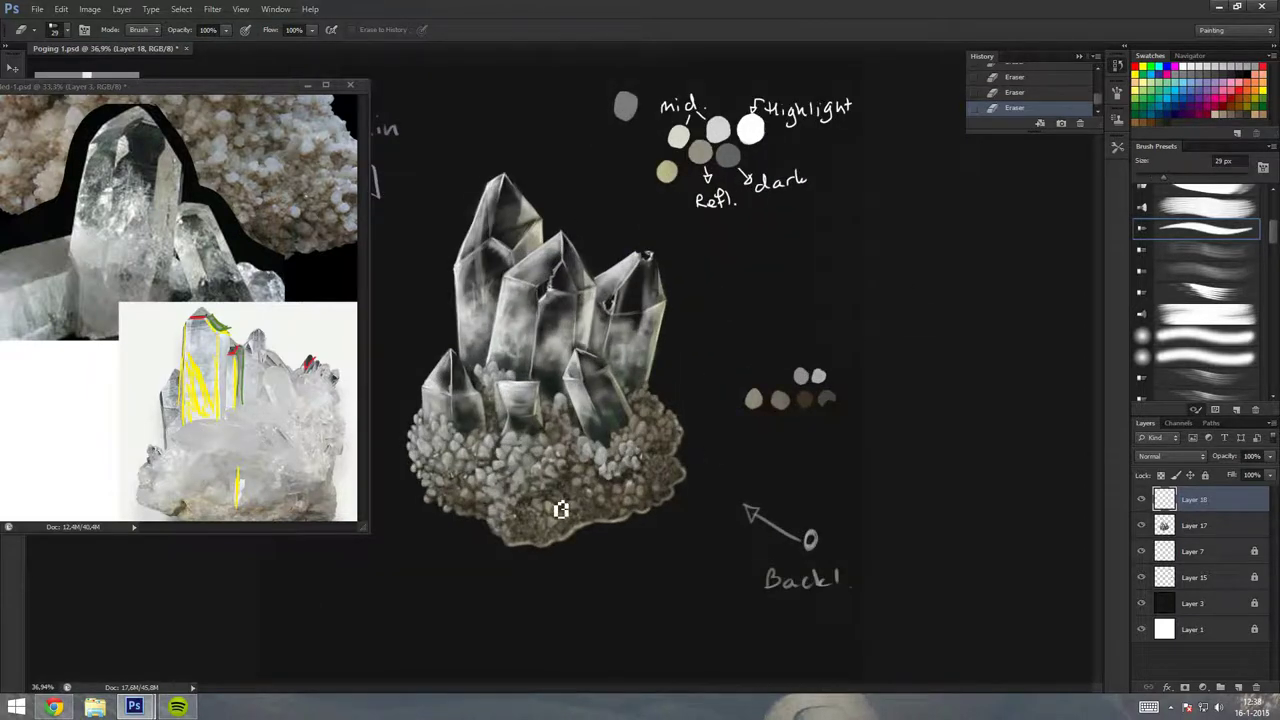
pyautogui.moveTo(180, 87); pyautogui.dragTo(239, 253)
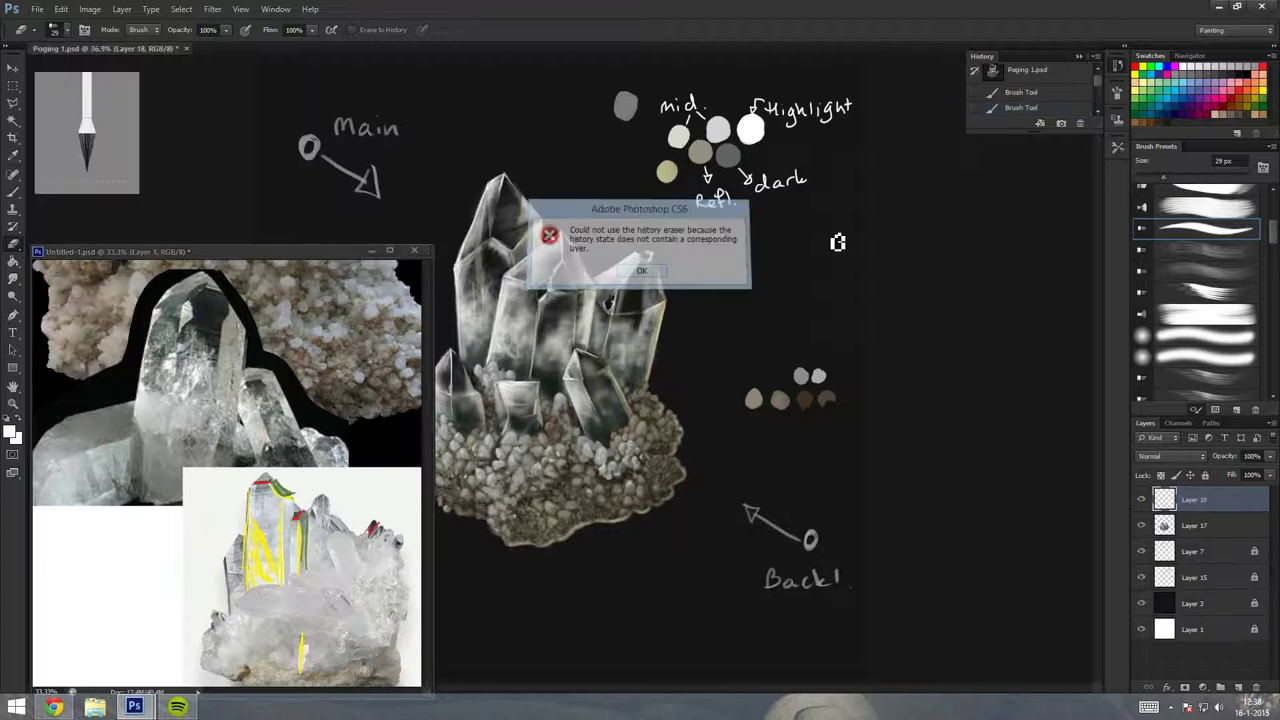
# Paint a 28 px brush stroke at the crystal base and erase some paint on the central crystal.
pyautogui.press('b')
pyautogui.click(1200, 249)
pyautogui.moveTo(525, 440)
pyautogui.mouseDown()
pyautogui.moveTo(547, 418)
pyautogui.moveTo(620, 405)
pyautogui.moveTo(617, 386)
pyautogui.mouseUp()
pyautogui.press('e')
pyautogui.moveTo(565, 308); pyautogui.dragTo(588, 282)
# On Layer 17, erase a small area of the right crystal, then return to Layer 18.
pyautogui.hotkey('alt', '[')
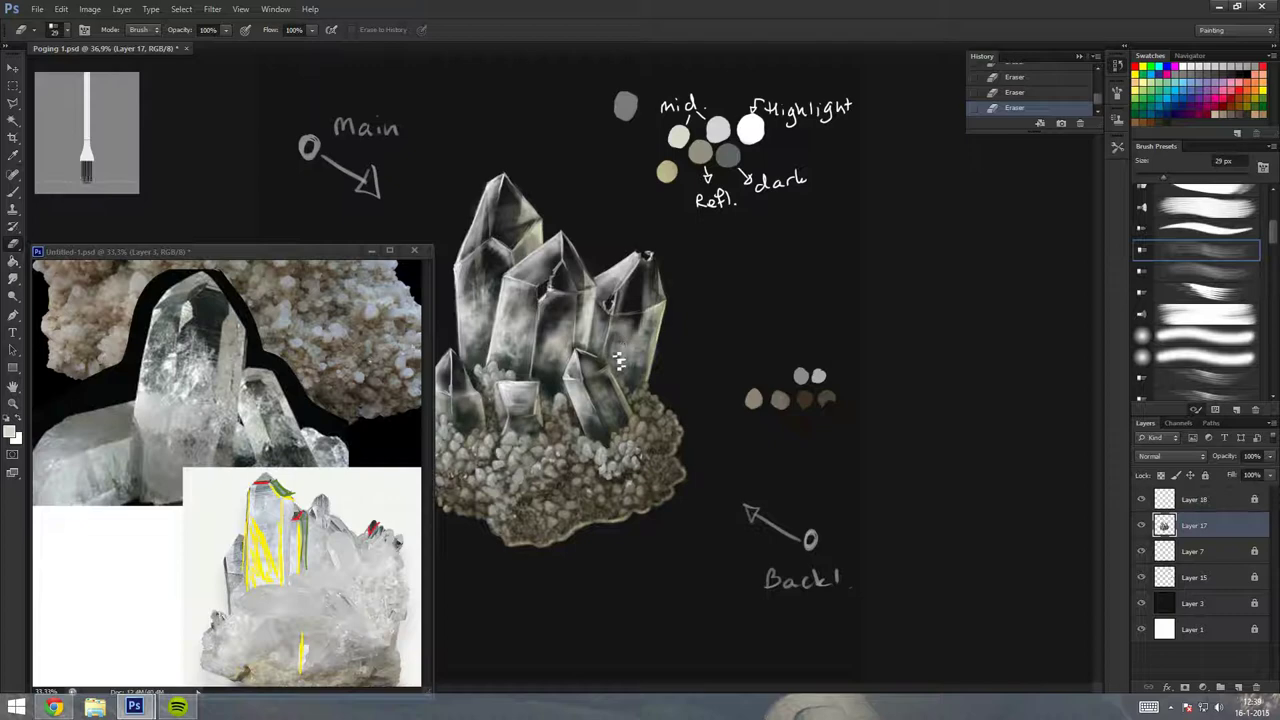
pyautogui.hotkey('ctrl', 'z')
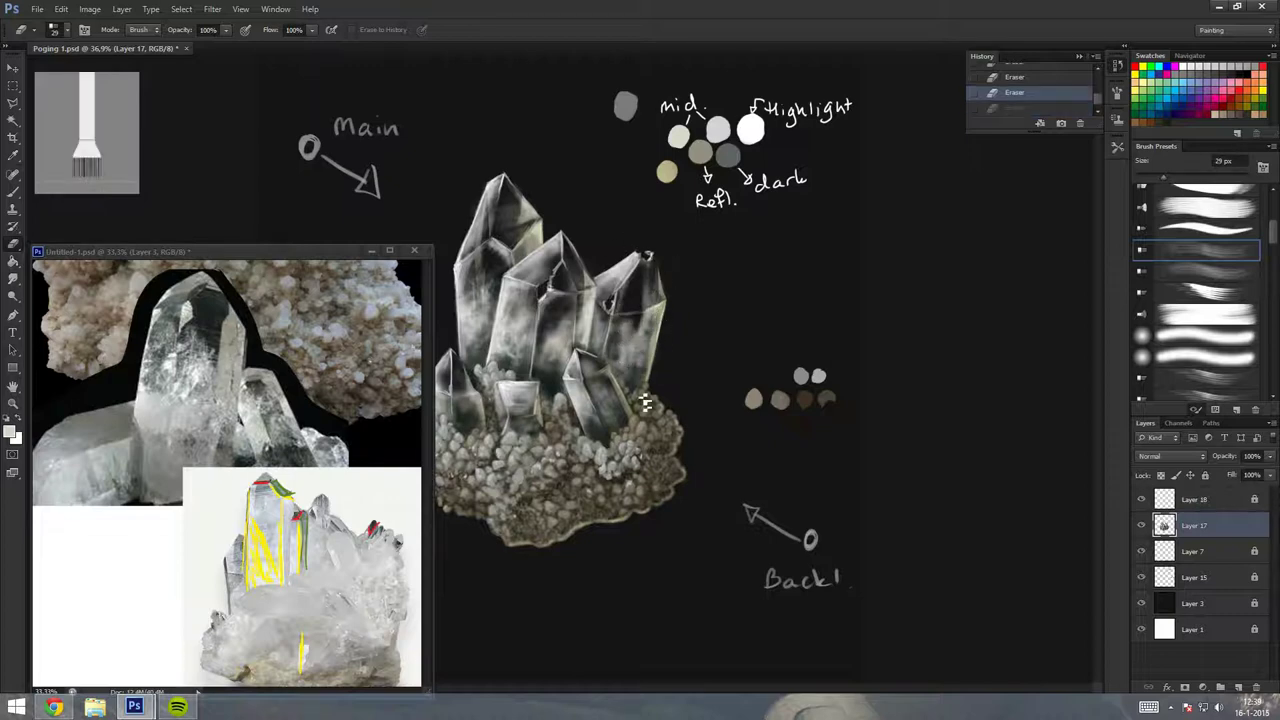
pyautogui.hotkey('ctrl', 'z')
pyautogui.hotkey('ctrl', 'z')
pyautogui.hotkey('ctrl', 'z')
pyautogui.hotkey('ctrl', 'z')
pyautogui.moveTo(463, 389); pyautogui.dragTo(476, 413)
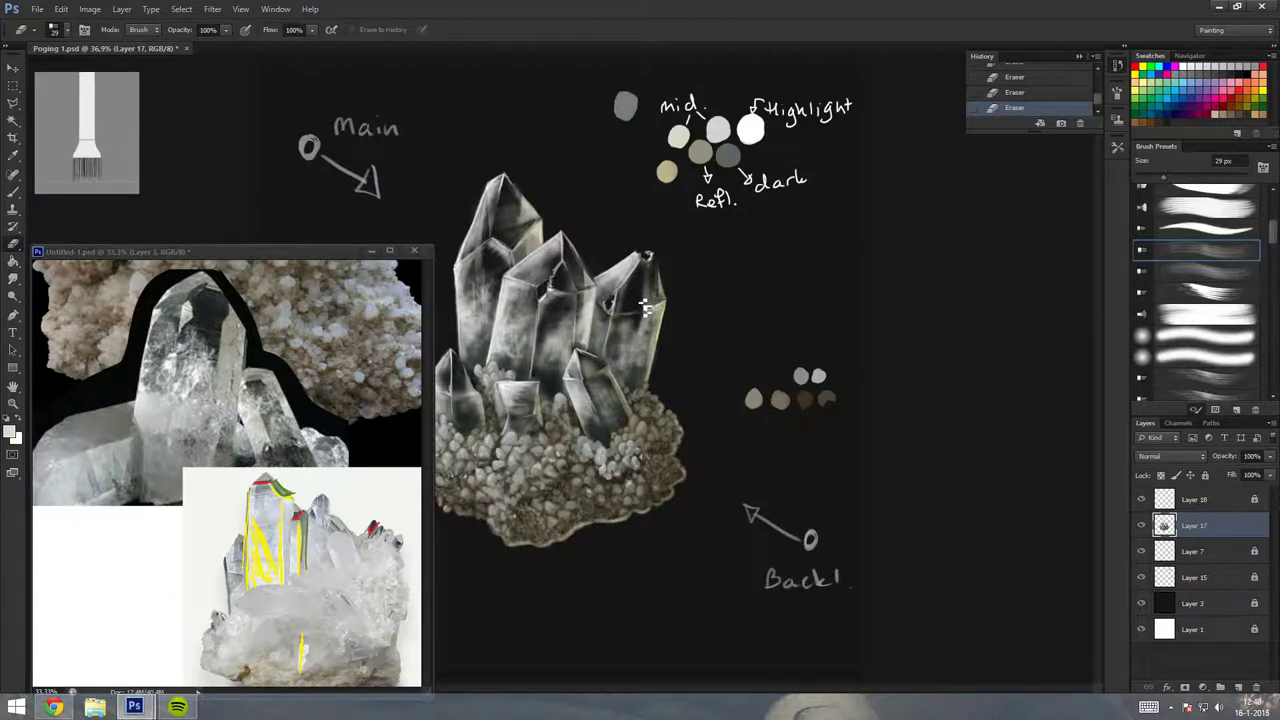
pyautogui.hotkey('alt', ']')
pyautogui.scroll(-2, 675, 294)
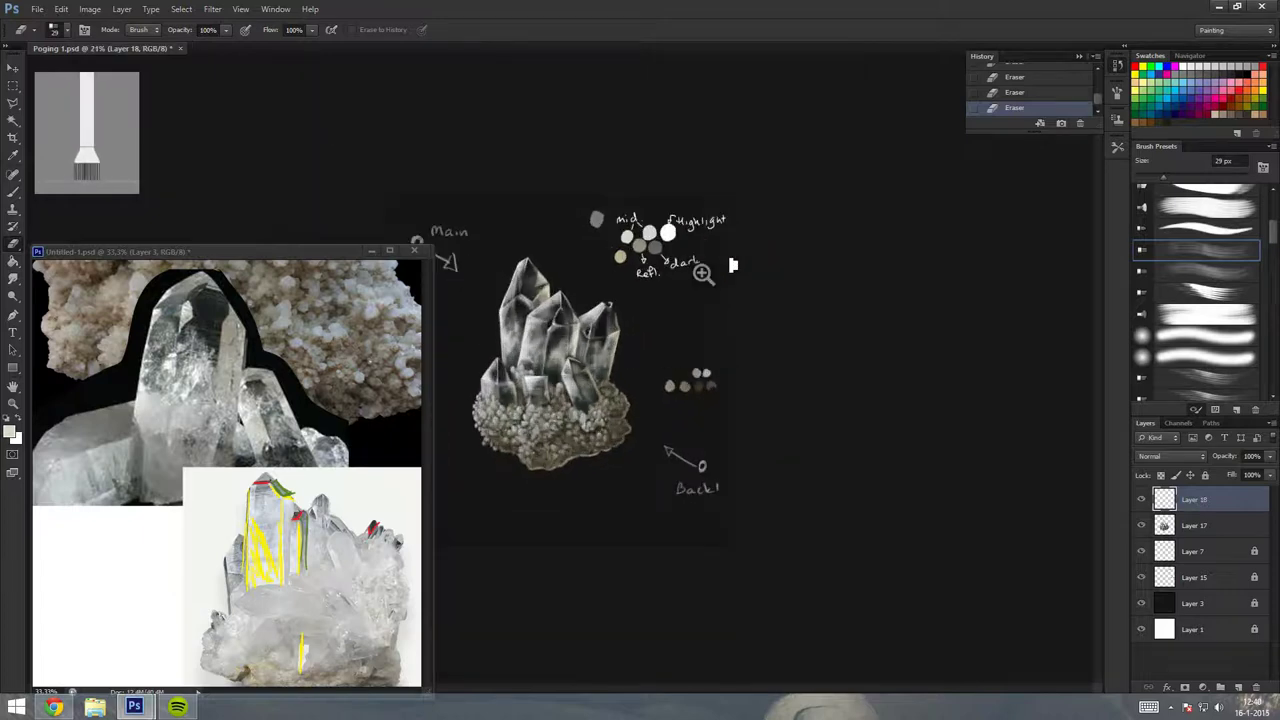
# Burn darker shadows into the central crystal, stepping back the last burn stroke.
pyautogui.click(14, 296)
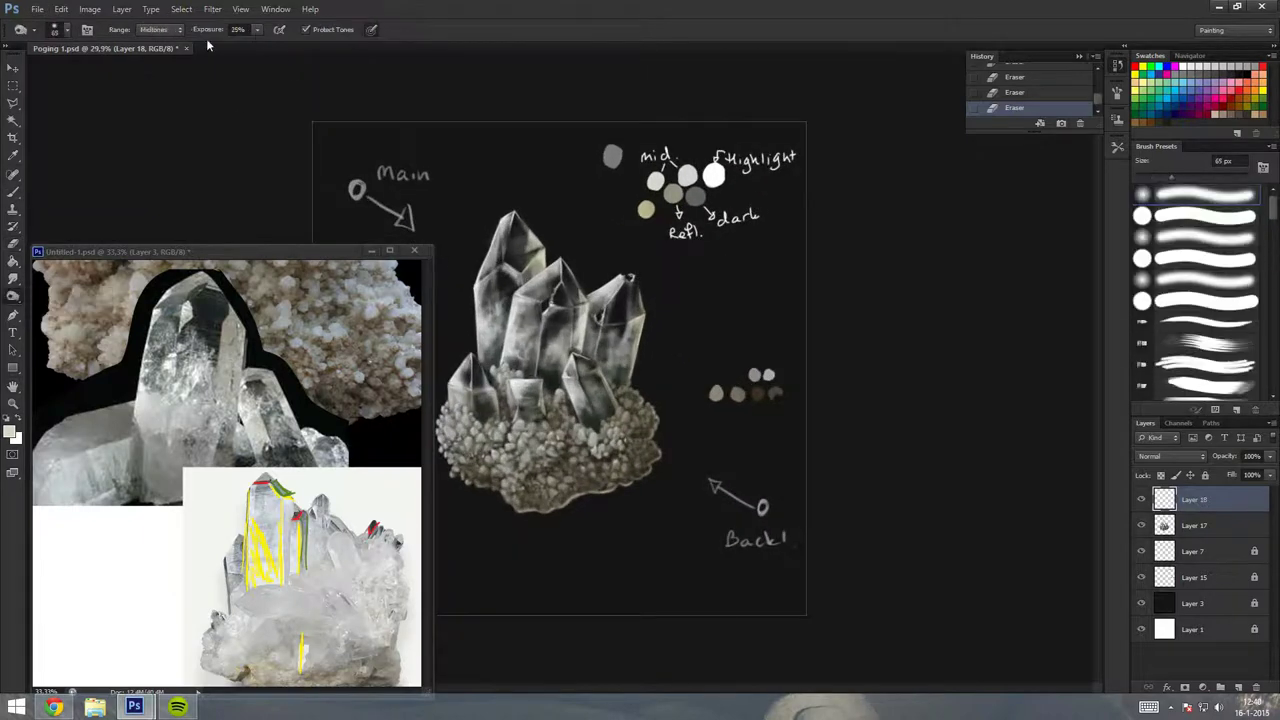
pyautogui.moveTo(566, 342); pyautogui.dragTo(556, 366)
pyautogui.moveTo(570, 336); pyautogui.dragTo(560, 360)
pyautogui.hotkey('alt', '[')
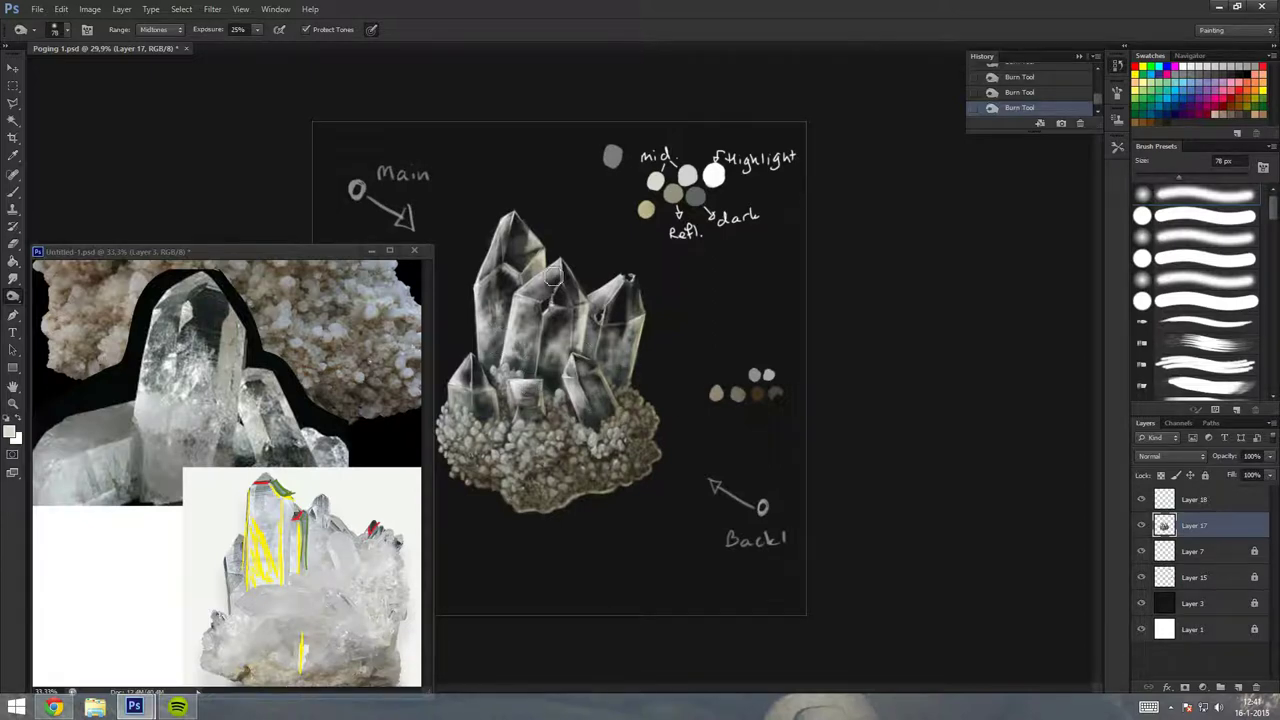
pyautogui.scroll(-2, 733, 321)
pyautogui.scroll(3, 733, 321)
pyautogui.hotkey('alt', ']')
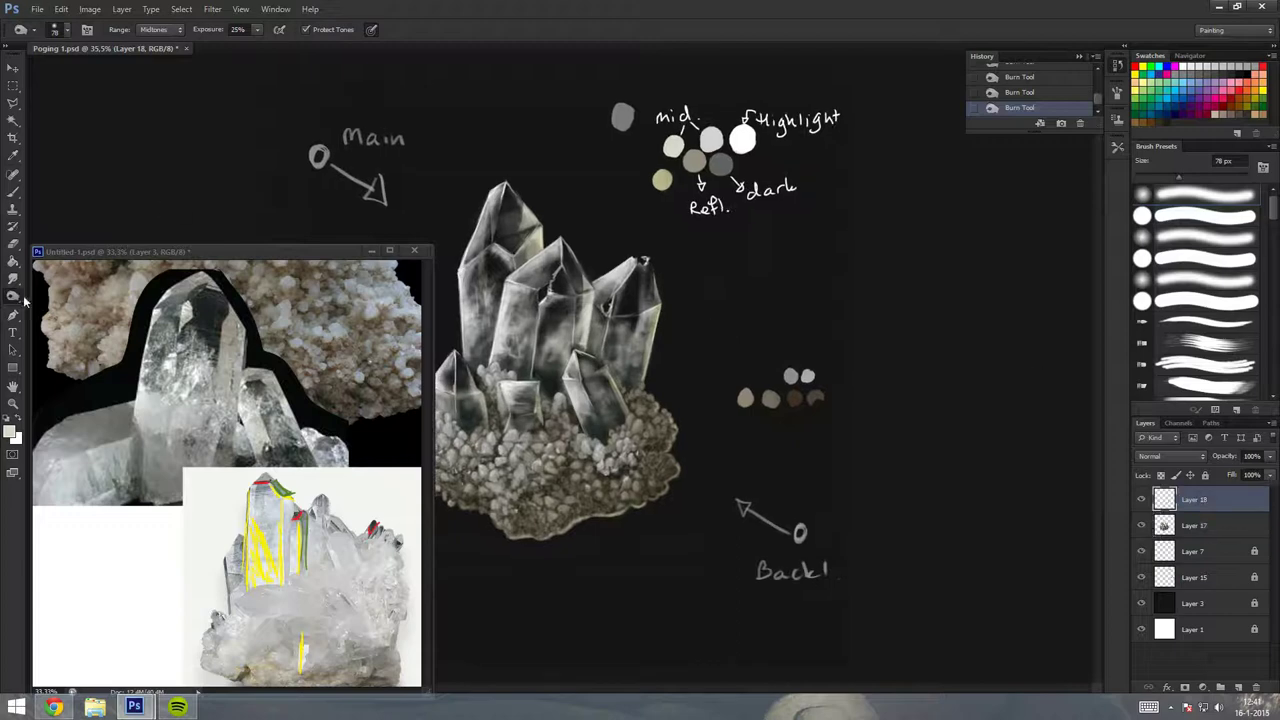
pyautogui.moveTo(479, 316); pyautogui.dragTo(680, 288)
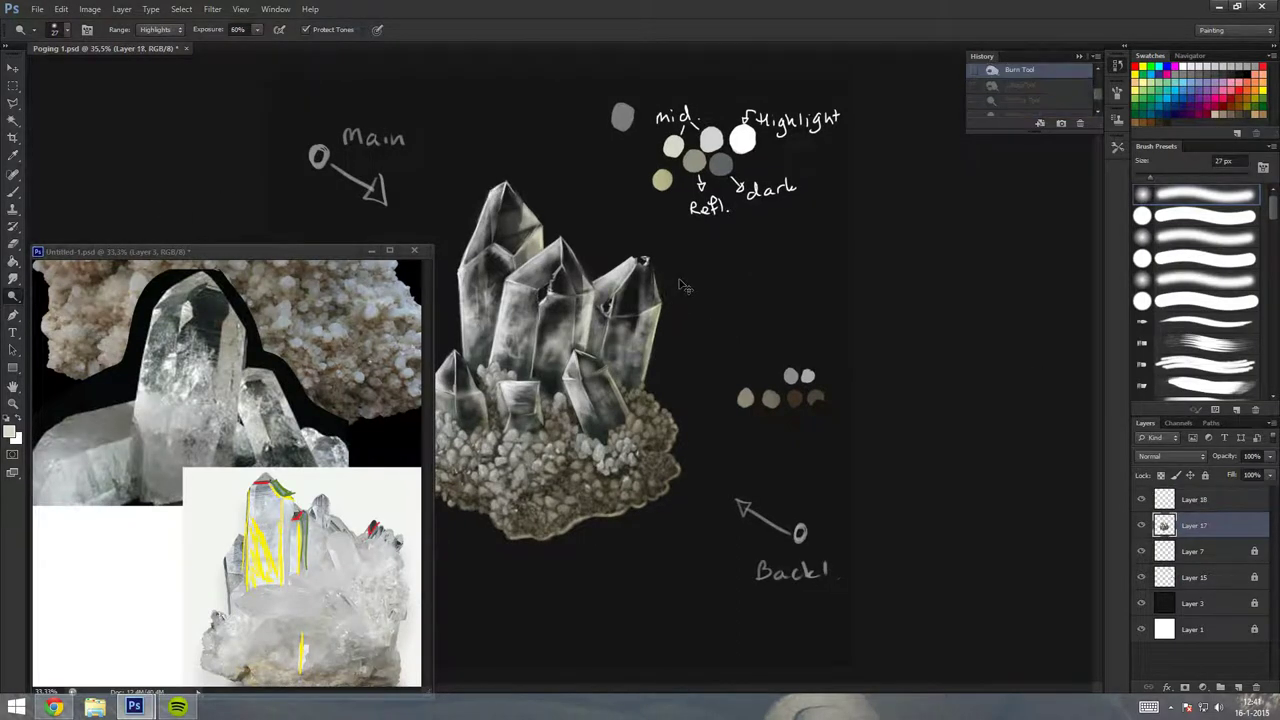
pyautogui.click(1020, 94)
# On Layer 17, burn a new shadow and dodge highlights onto the middle crystals.
pyautogui.hotkey('alt', '[')
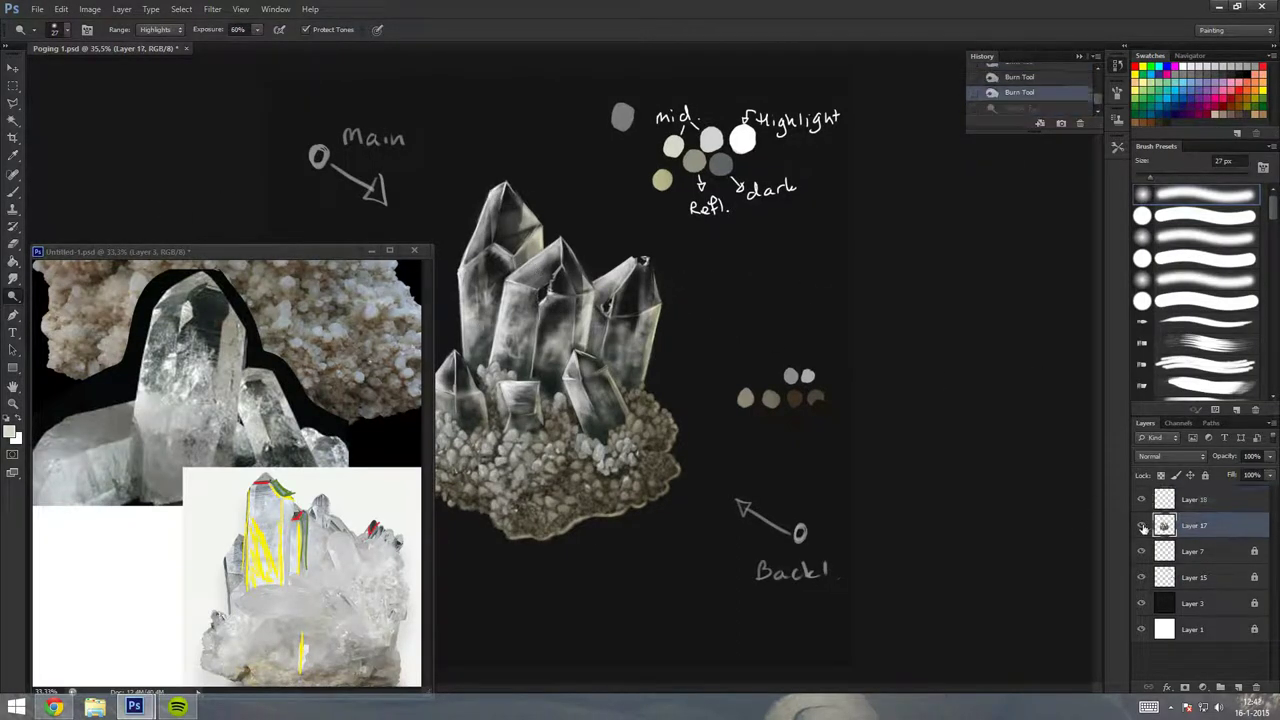
pyautogui.moveTo(478, 323); pyautogui.dragTo(522, 213)
pyautogui.moveTo(478, 345)
pyautogui.mouseDown()
pyautogui.moveTo(515, 292)
pyautogui.moveTo(561, 289)
pyautogui.mouseUp()
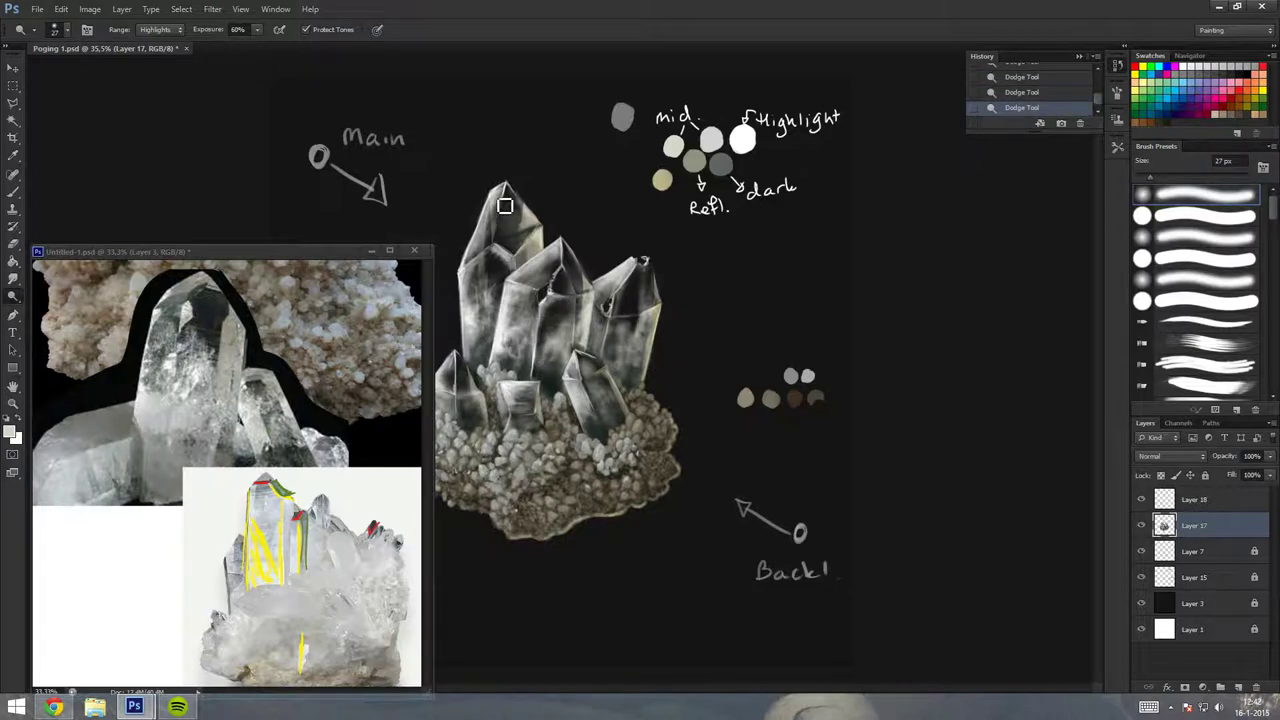
pyautogui.hotkey('ctrl', 'alt', 'z')
pyautogui.hotkey('ctrl', 'alt', 'z')
pyautogui.hotkey('ctrl', 'shift', 'z')
pyautogui.hotkey('ctrl', 'shift', 'z')
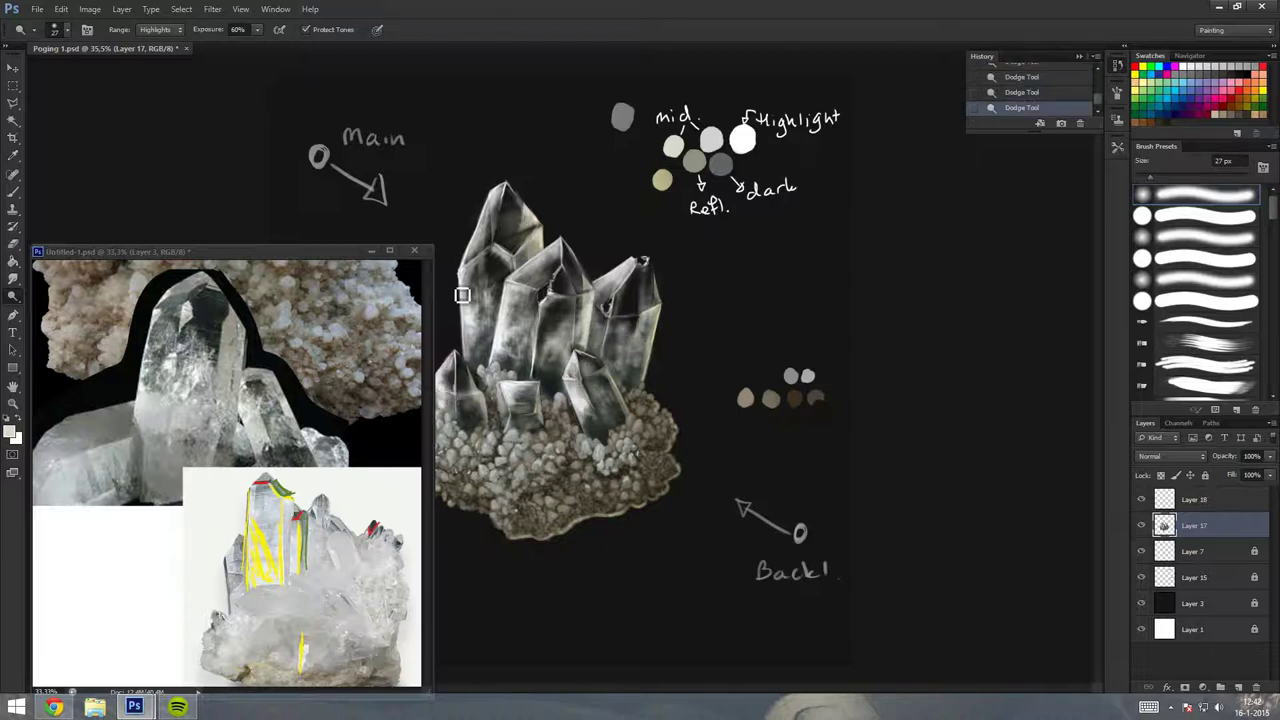
pyautogui.moveTo(398, 251); pyautogui.dragTo(350, 245)
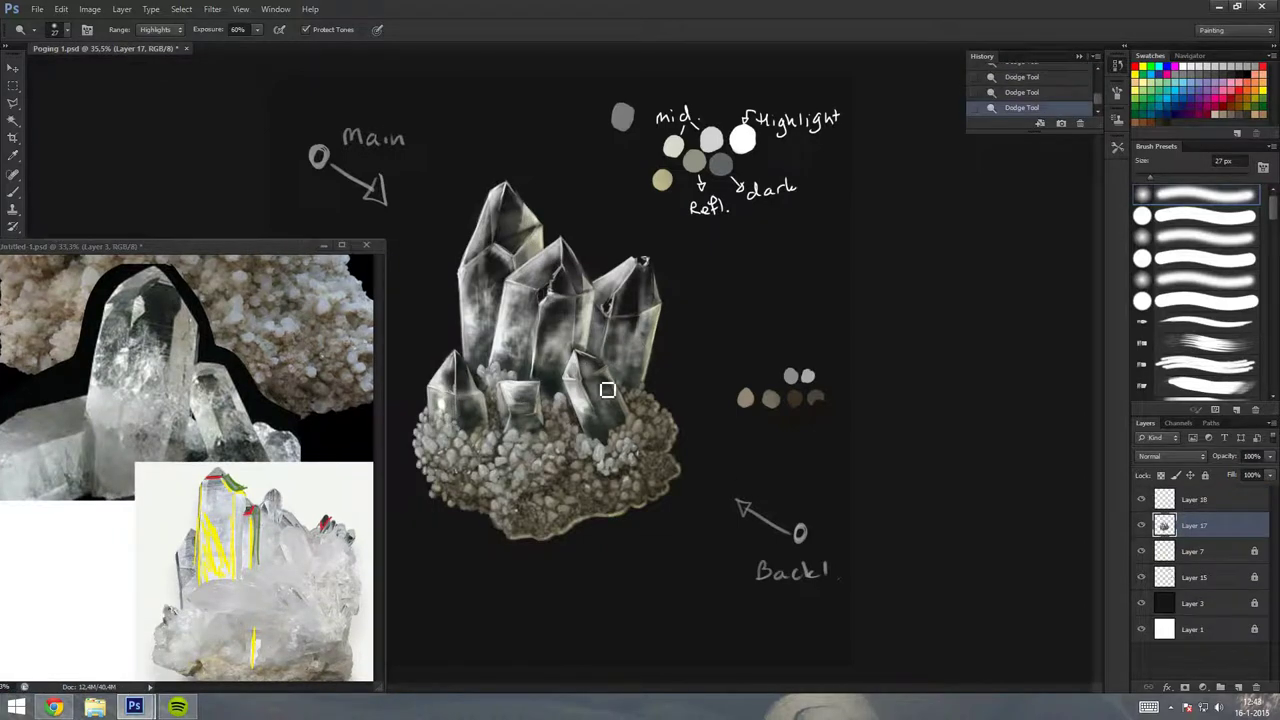
pyautogui.hotkey('alt', ']')
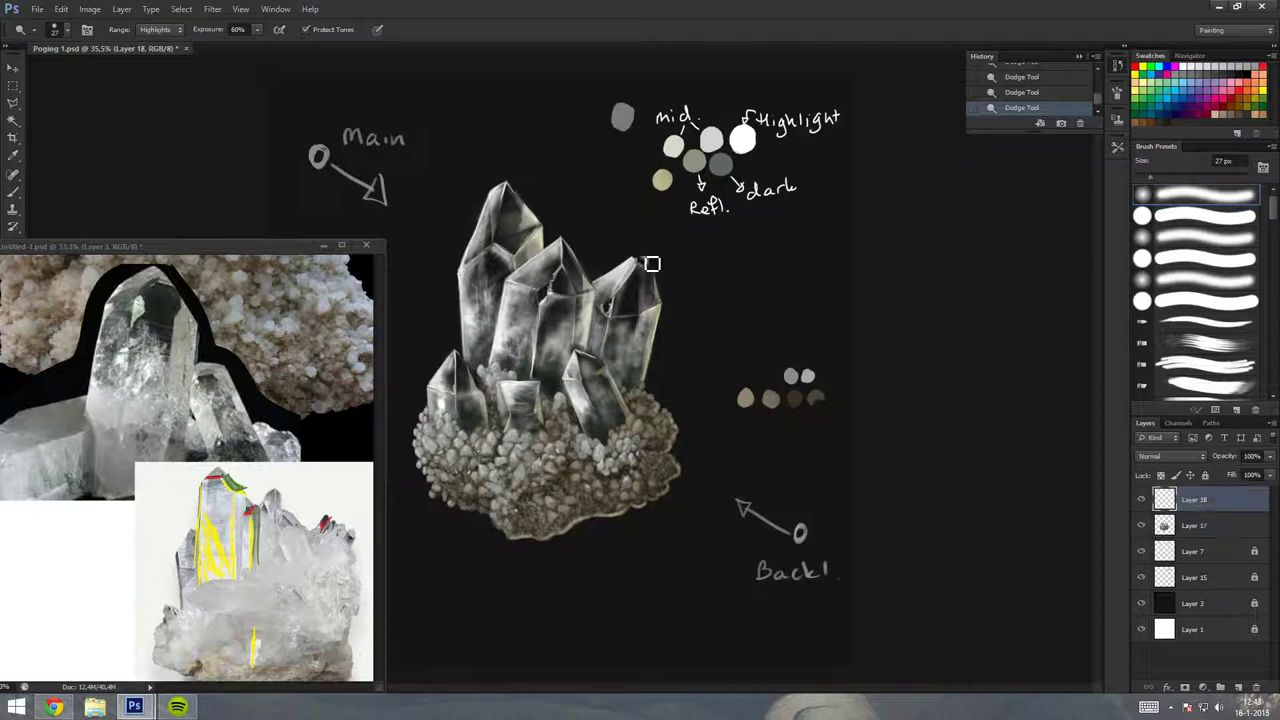
pyautogui.hotkey('ctrl', '-')
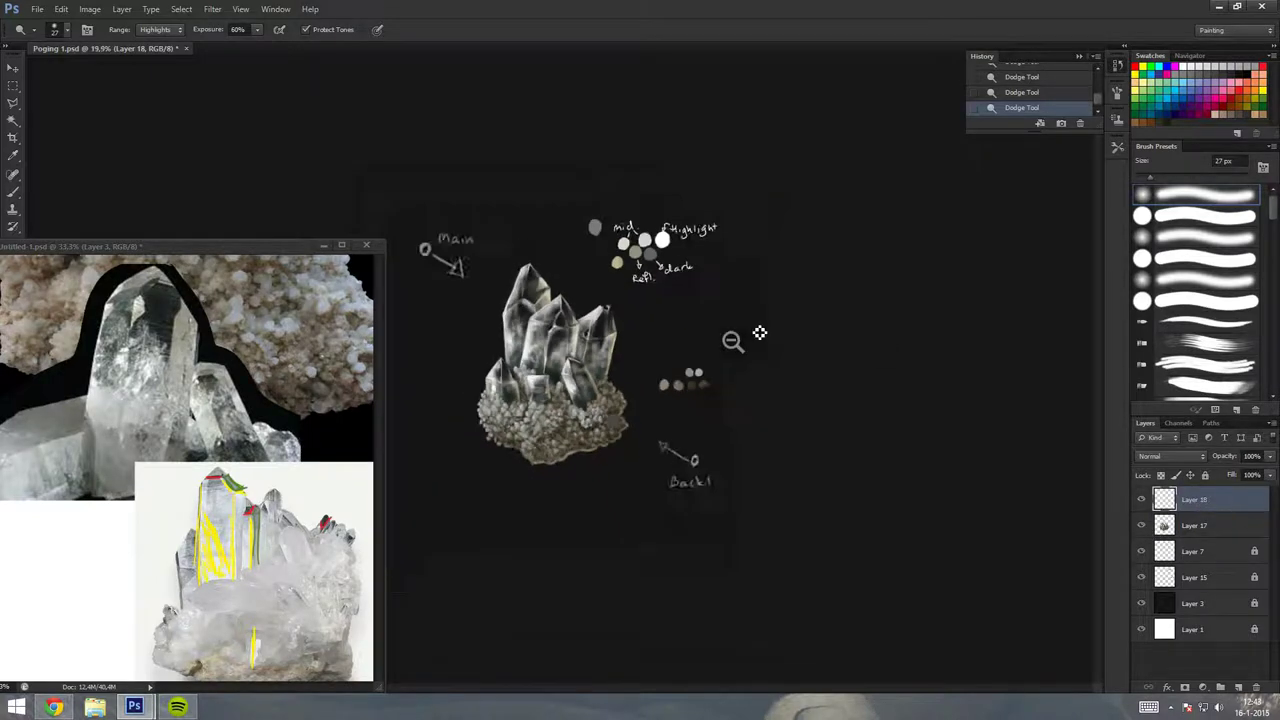
# Compare the crystals before and after erasing using undo/redo and top-layer visibility toggles.
pyautogui.hotkey('ctrl', '+')
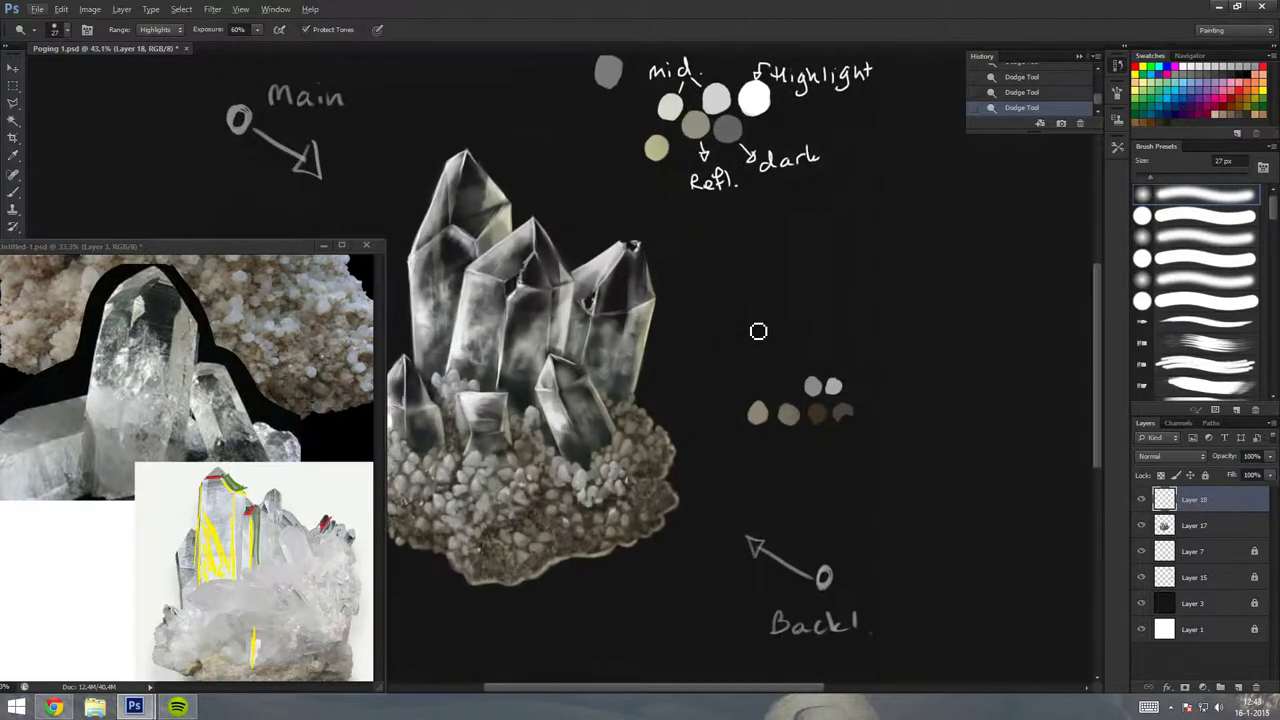
pyautogui.press('e')
pyautogui.hotkey('alt', '[')
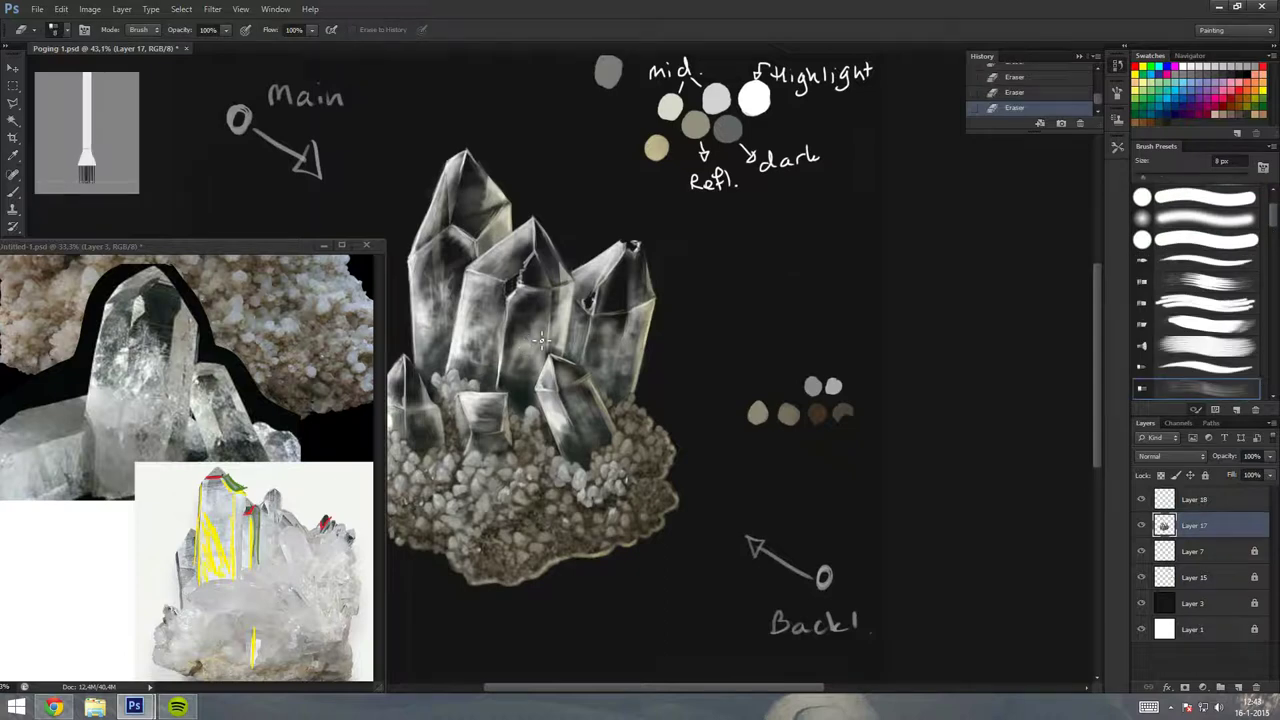
pyautogui.hotkey('ctrl', 'alt', 'z')
pyautogui.hotkey('ctrl', 'alt', 'z')
pyautogui.hotkey('ctrl', 'alt', 'z')
pyautogui.hotkey('ctrl', 'alt', 'z')
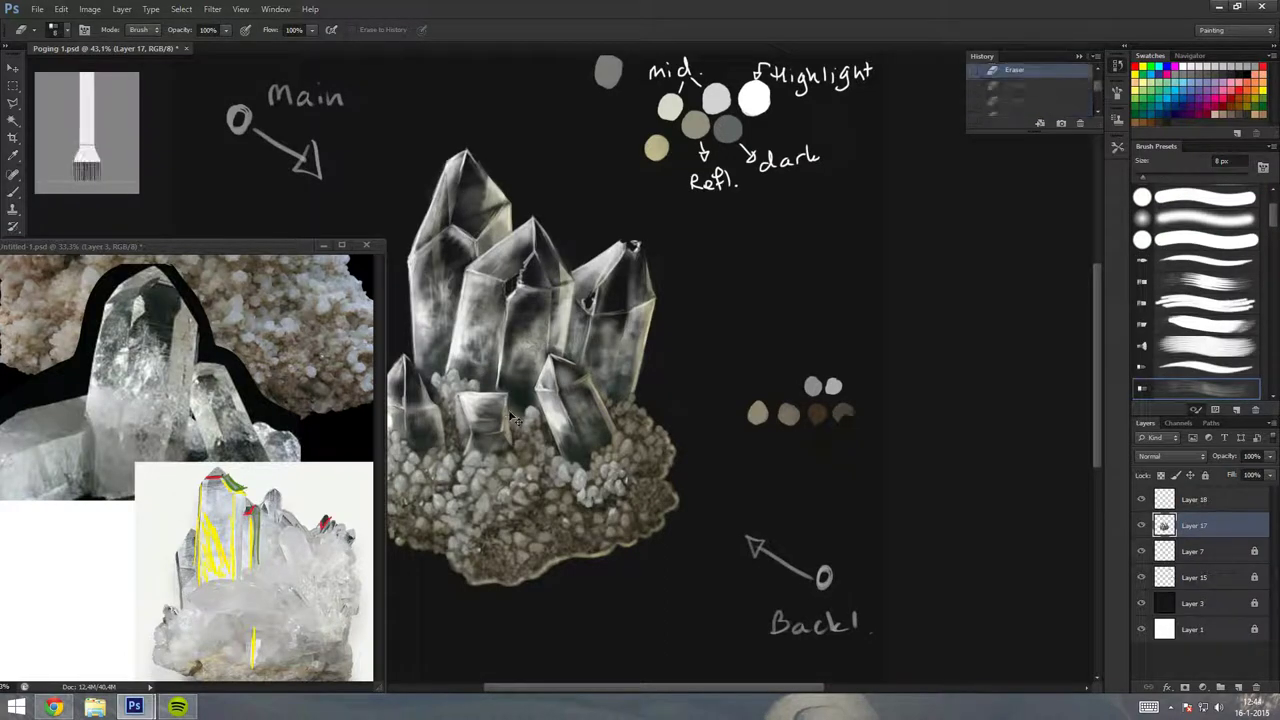
pyautogui.hotkey('ctrl', 'alt', 'z')
pyautogui.hotkey('ctrl', 'shift', 'z')
pyautogui.hotkey('ctrl', 'shift', 'z')
pyautogui.hotkey('ctrl', 'shift', 'z')
pyautogui.hotkey('ctrl', 'shift', 'z')
pyautogui.hotkey('ctrl', 'shift', 'z')
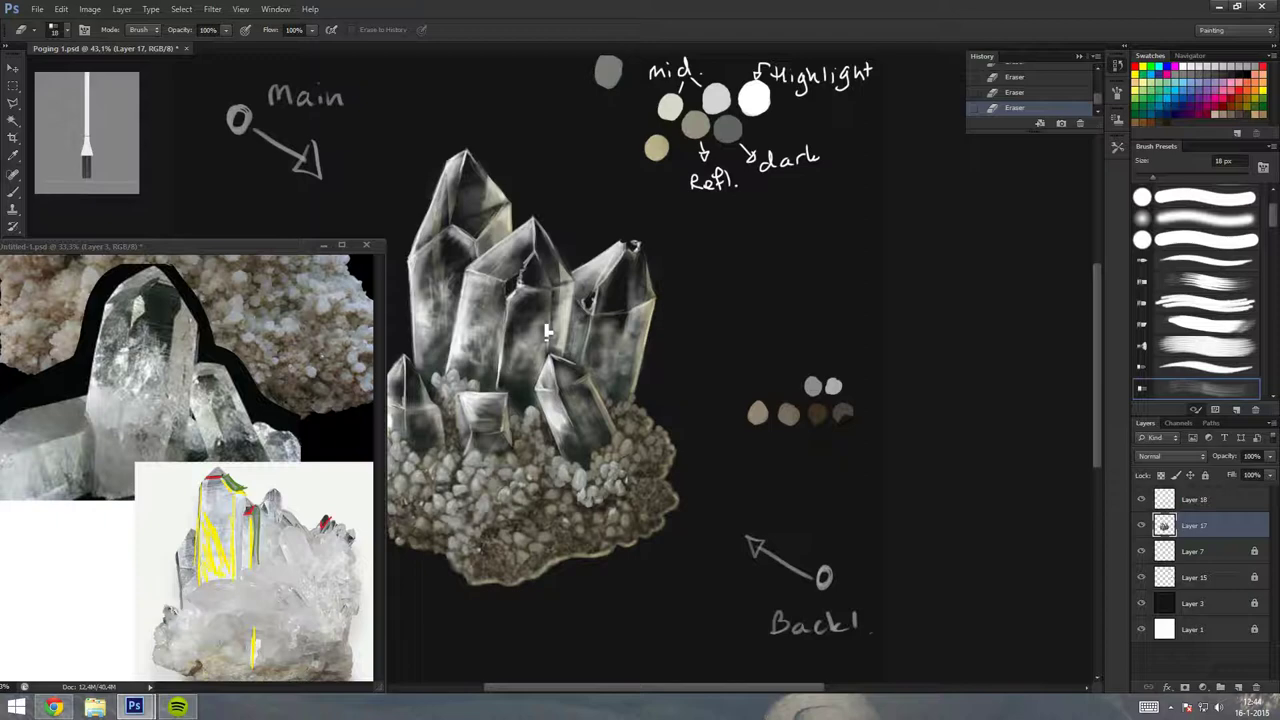
pyautogui.hotkey('ctrl', 'z')
pyautogui.hotkey('ctrl', 'z')
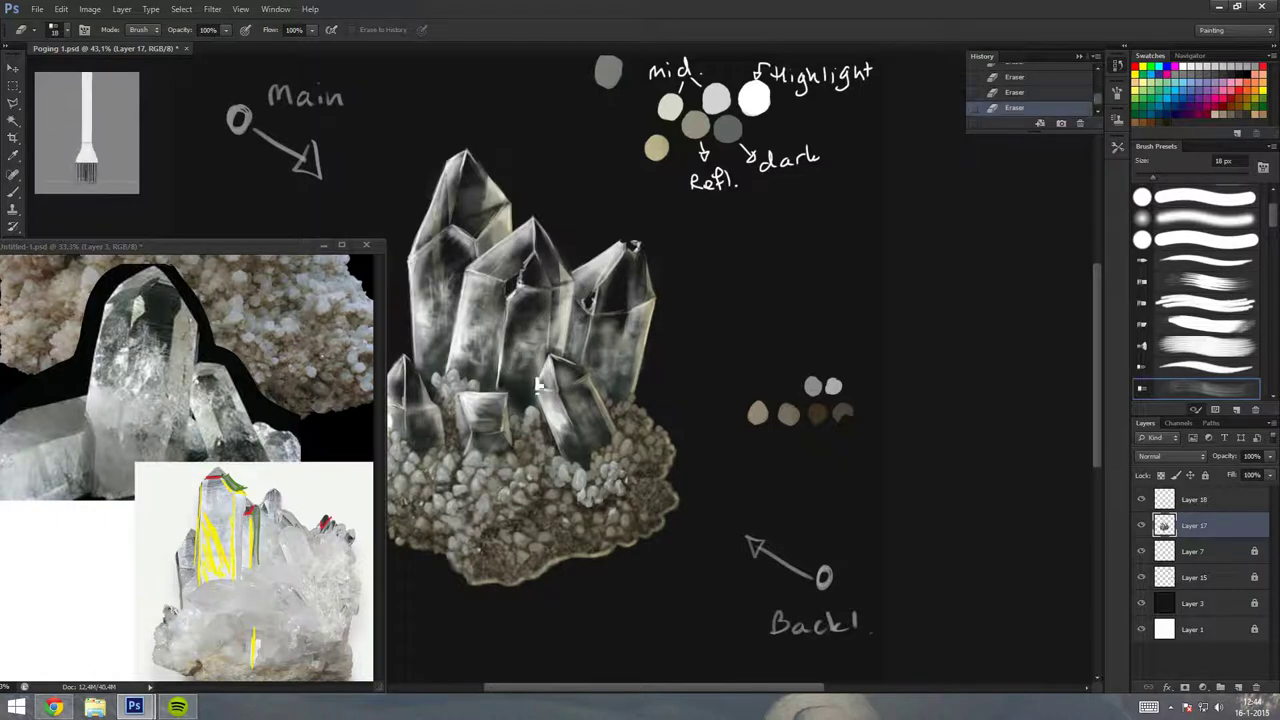
pyautogui.hotkey('ctrl', 'z')
pyautogui.hotkey('ctrl', 'z')
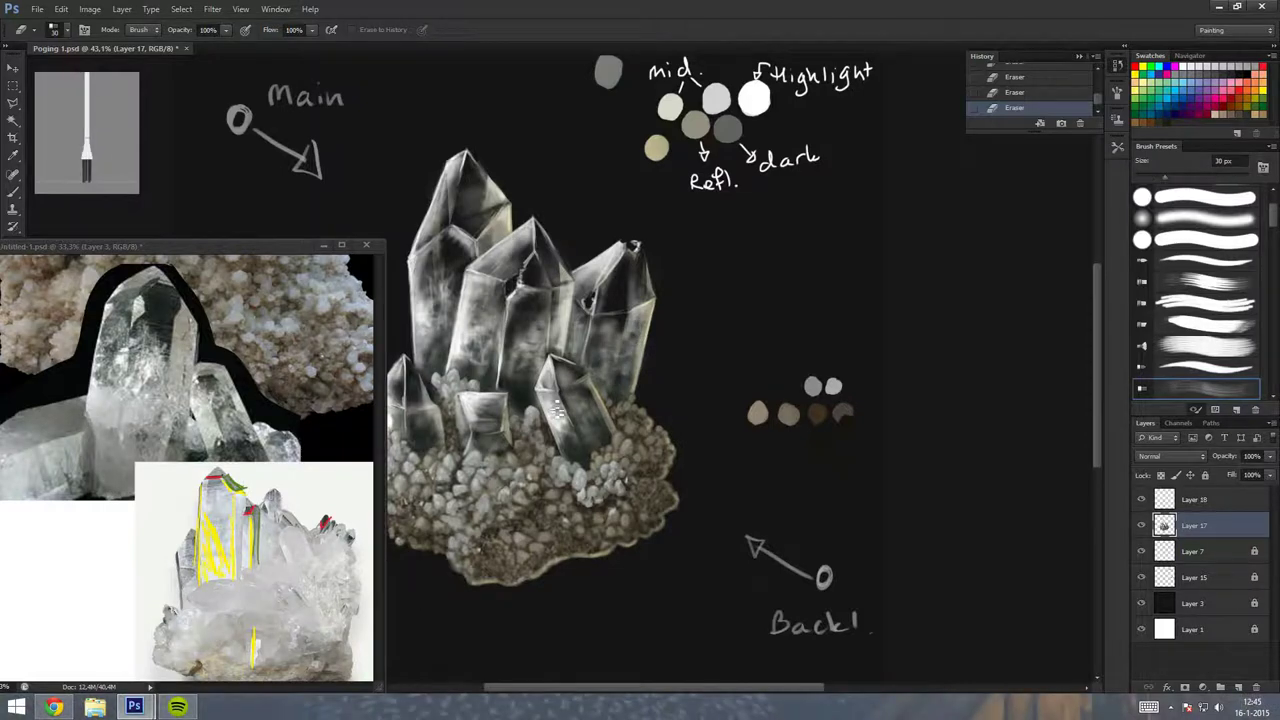
pyautogui.scroll(-2, 694, 286)
pyautogui.scroll(-2, 646, 343)
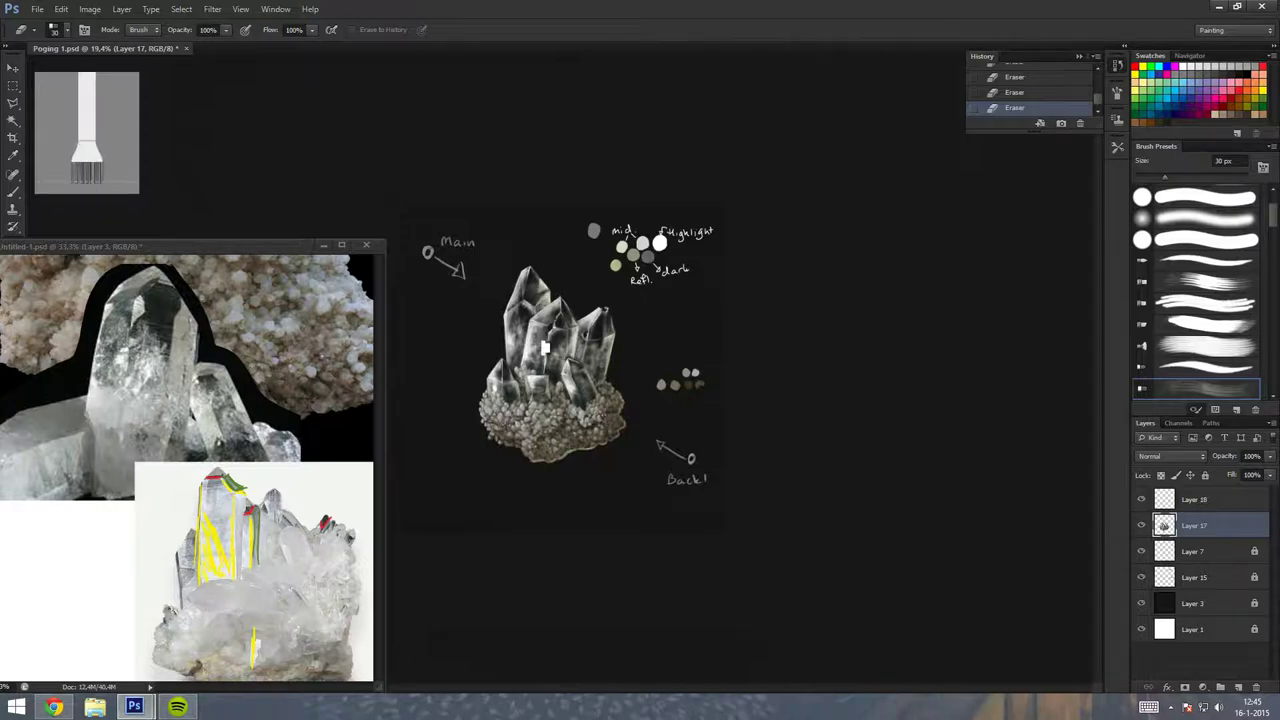
pyautogui.scroll(2, 633, 277)
pyautogui.scroll(1, 600, 280)
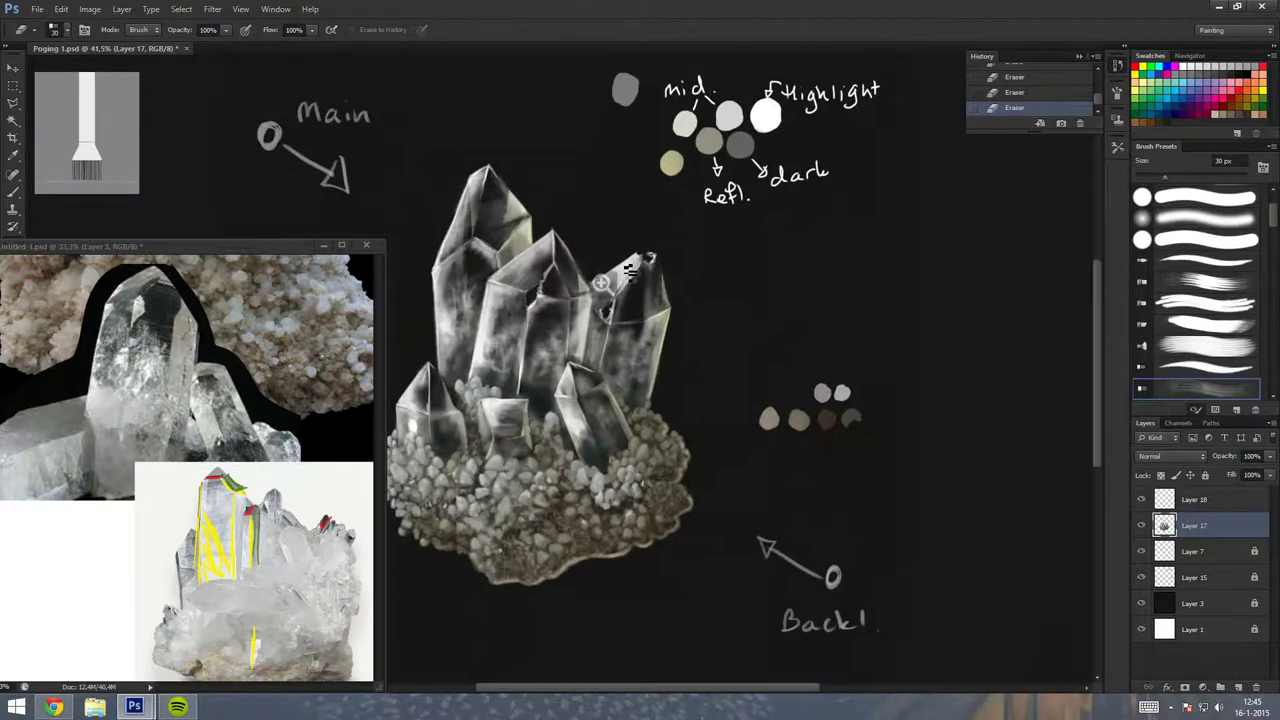
pyautogui.click(1141, 500)
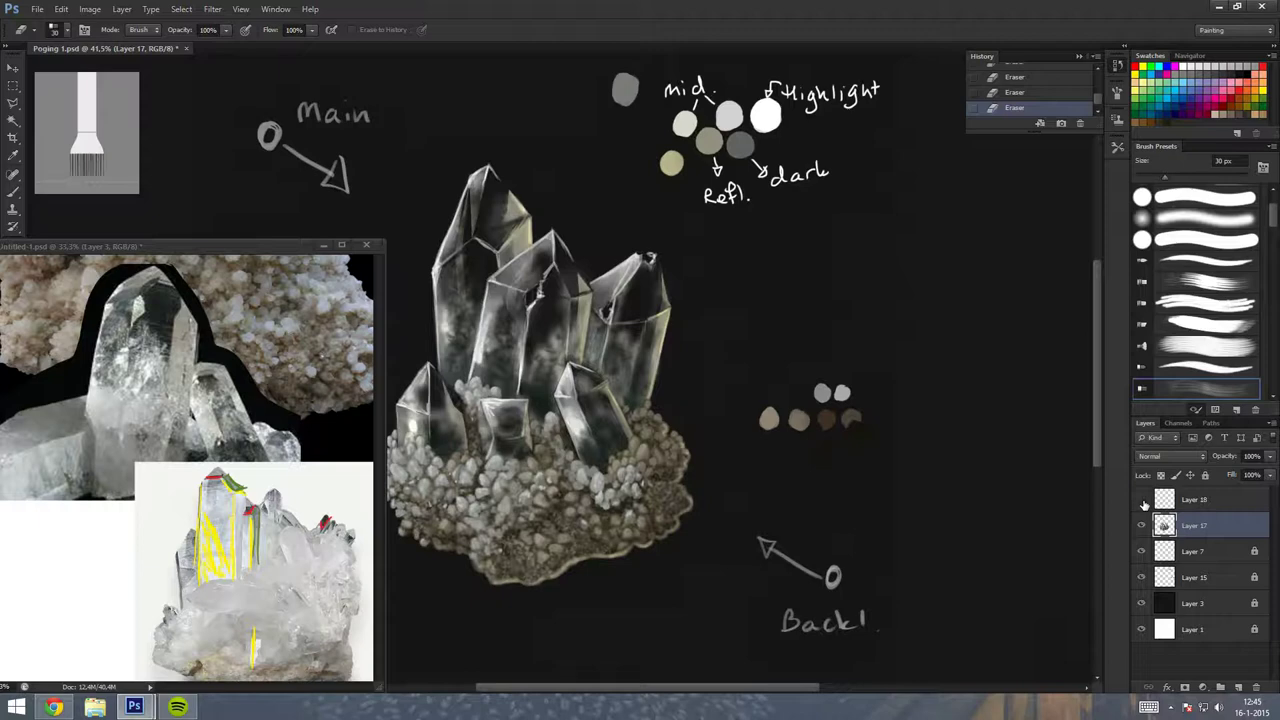
pyautogui.click(700, 133)
# Add a new empty Layer 19 beneath Layer 17 and test a brush stroke on it.
pyautogui.press('Return')
pyautogui.press('b')
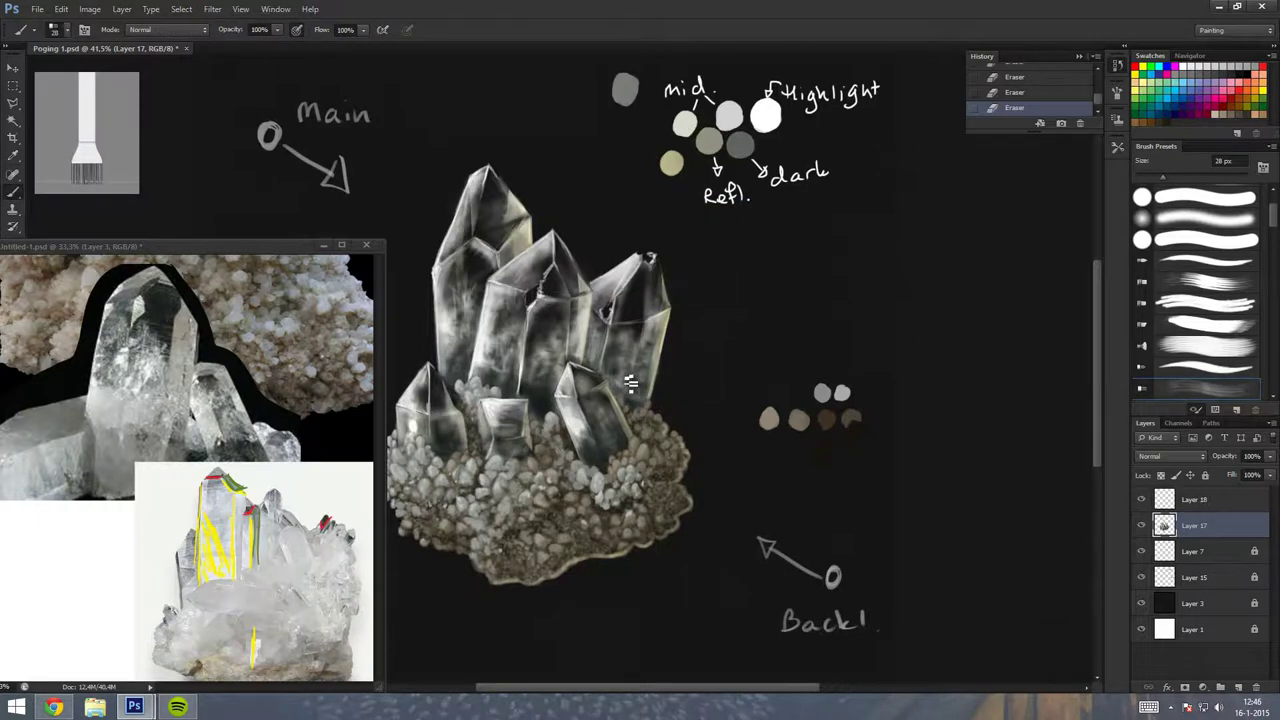
pyautogui.hotkey('ctrl', 'alt', 'z')
pyautogui.hotkey('ctrl', 'alt', 'z')
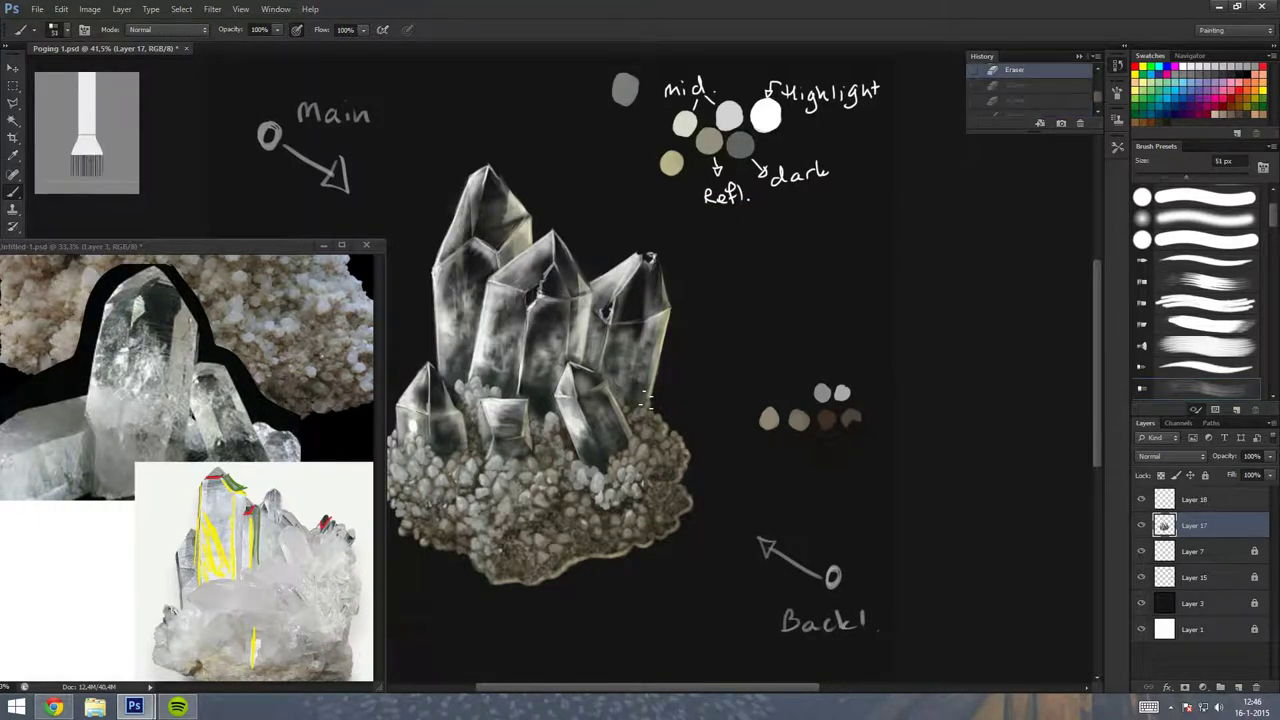
pyautogui.hotkey('ctrl', 'shift', 'alt', 'n')
pyautogui.hotkey('ctrl', '[')
pyautogui.moveTo(630, 395); pyautogui.dragTo(605, 362)
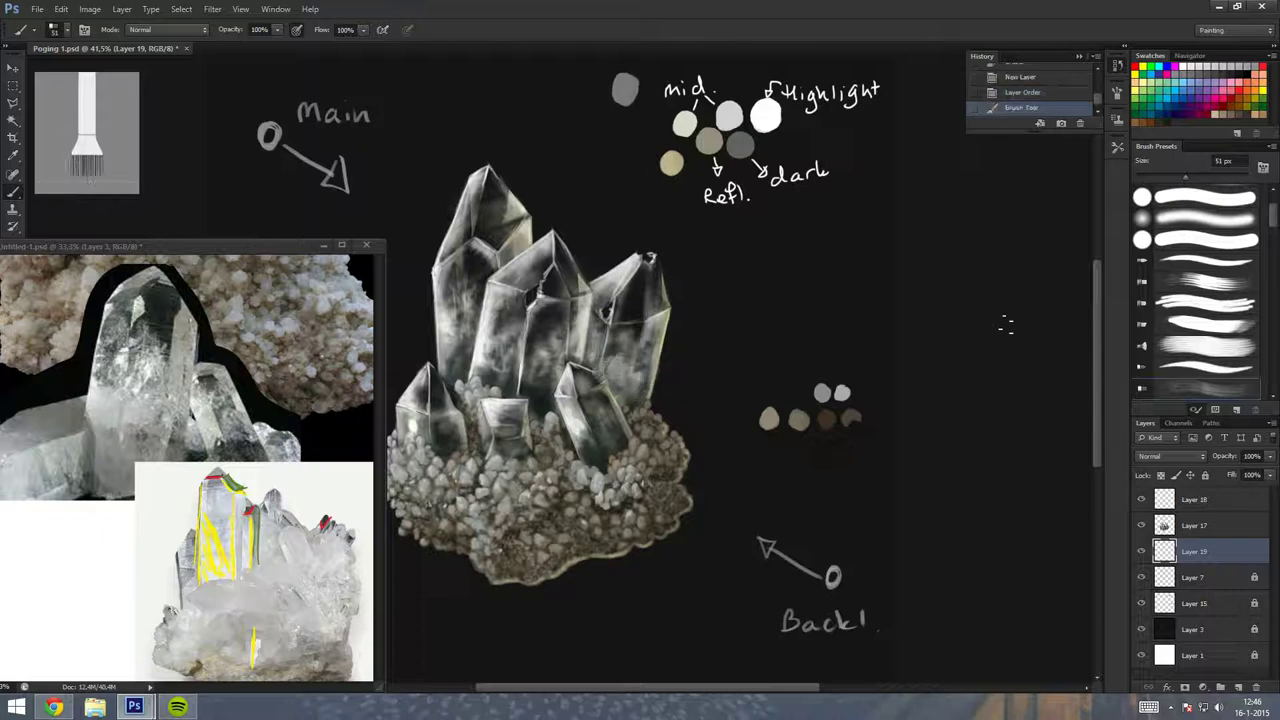
# Paint faint soft-brush strokes around the right crystal on Layer 19 at 63% opacity.
pyautogui.hotkey('ctrl', 'z')
pyautogui.moveTo(1273, 228); pyautogui.dragTo(1273, 268)
pyautogui.click(1200, 248)
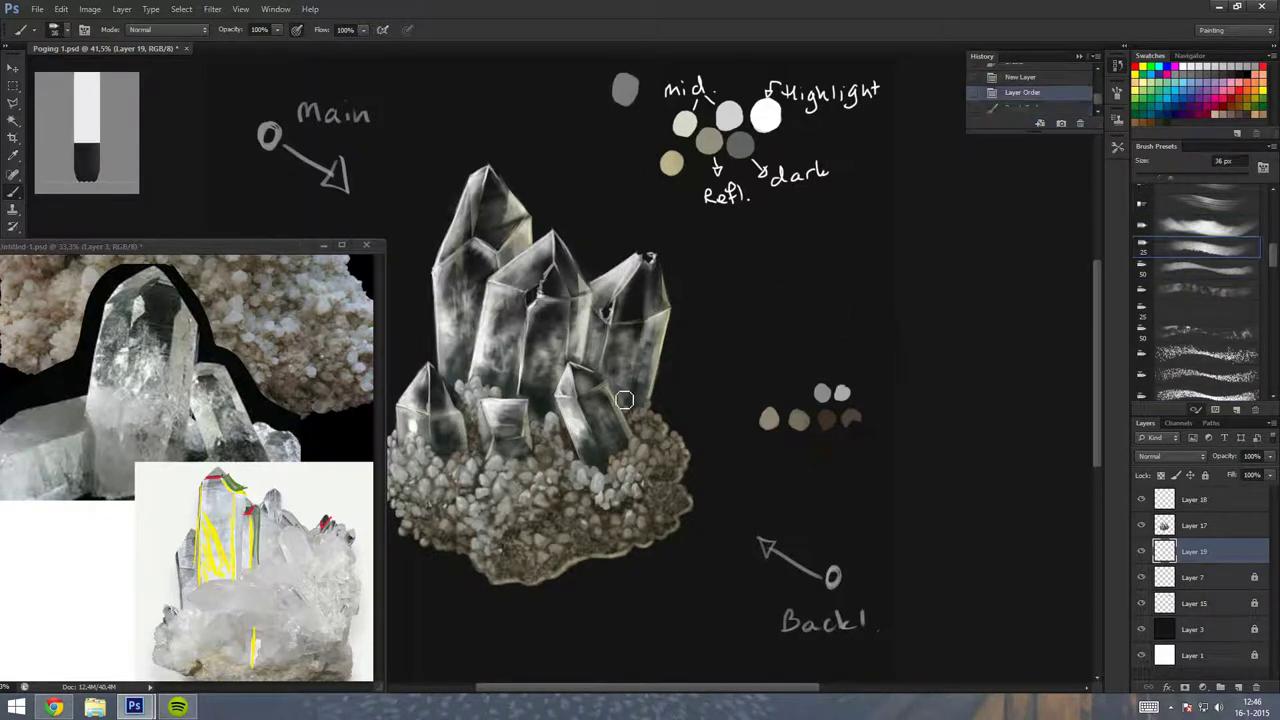
pyautogui.moveTo(632, 398); pyautogui.dragTo(605, 365)
pyautogui.moveTo(1269, 456); pyautogui.dragTo(1246, 476)
pyautogui.moveTo(632, 398)
pyautogui.mouseDown()
pyautogui.moveTo(640, 375)
pyautogui.moveTo(628, 400)
pyautogui.mouseUp()
pyautogui.moveTo(612, 445)
pyautogui.mouseDown()
pyautogui.moveTo(606, 420)
pyautogui.moveTo(618, 425)
pyautogui.mouseUp()
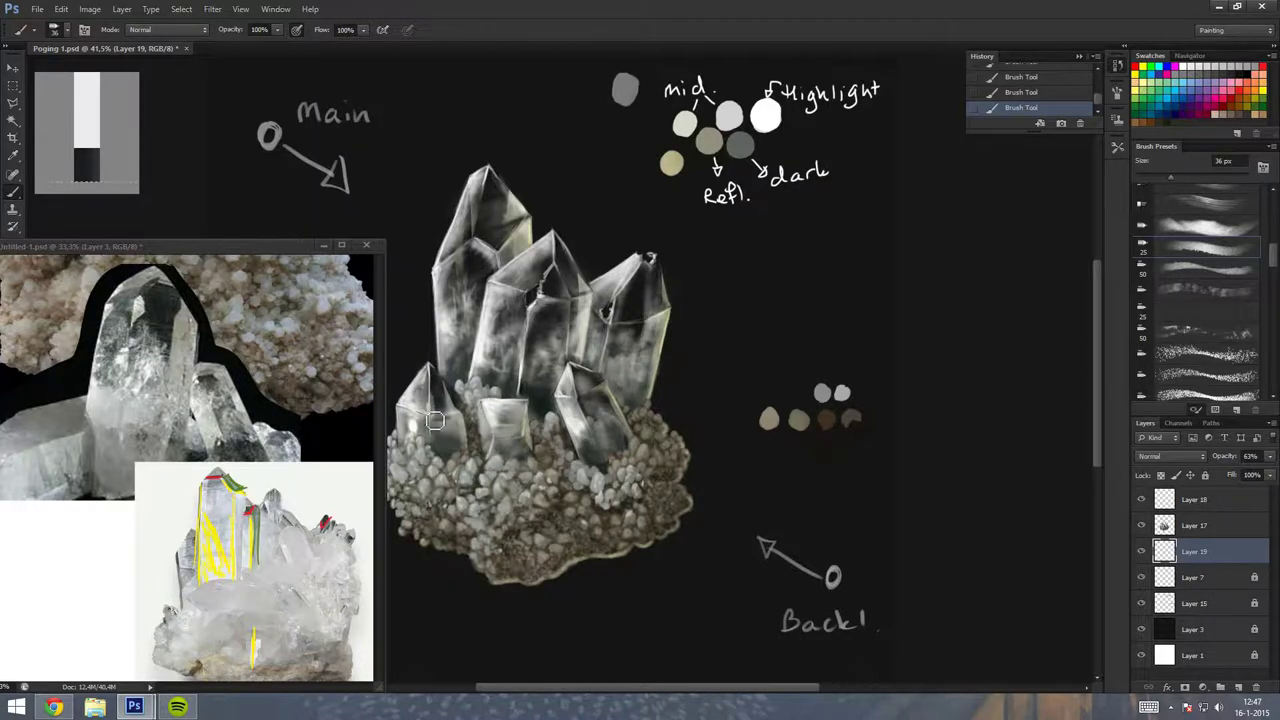
# Zoom out to view the whole canvas and load the 58 px soft round brush preset.
pyautogui.moveTo(452, 438); pyautogui.dragTo(506, 405)
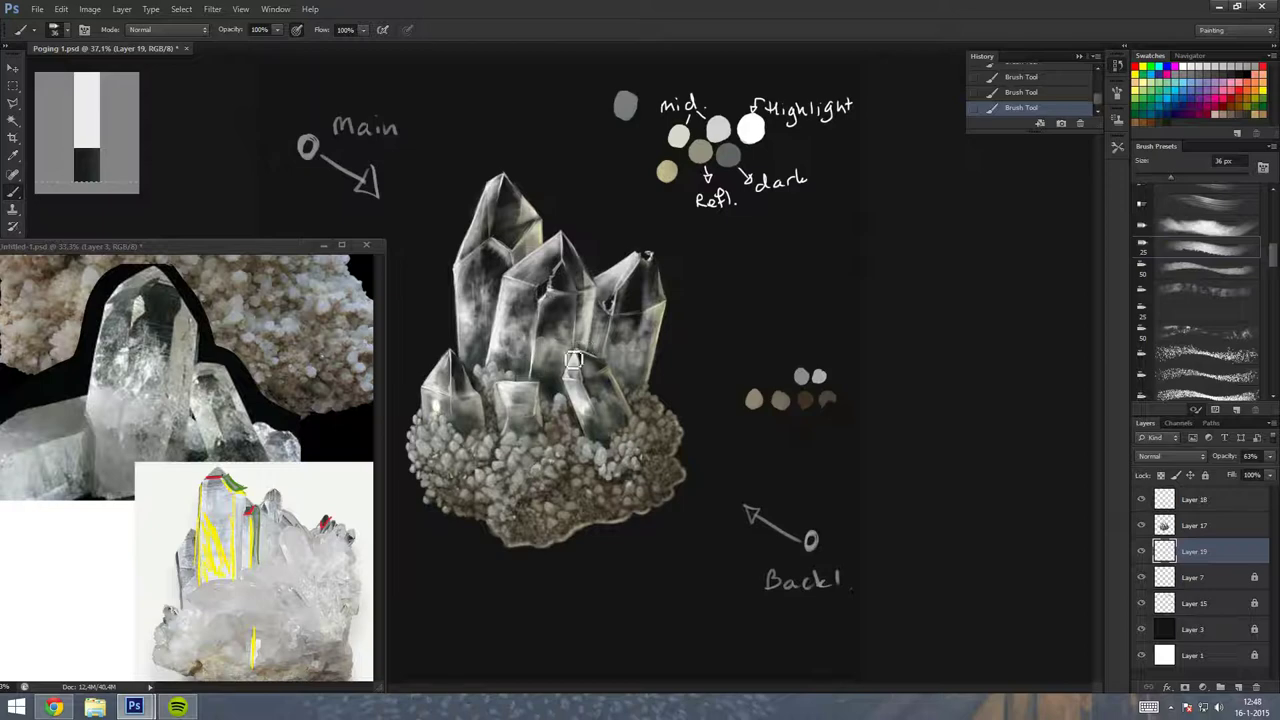
pyautogui.moveTo(666, 313); pyautogui.dragTo(691, 301)
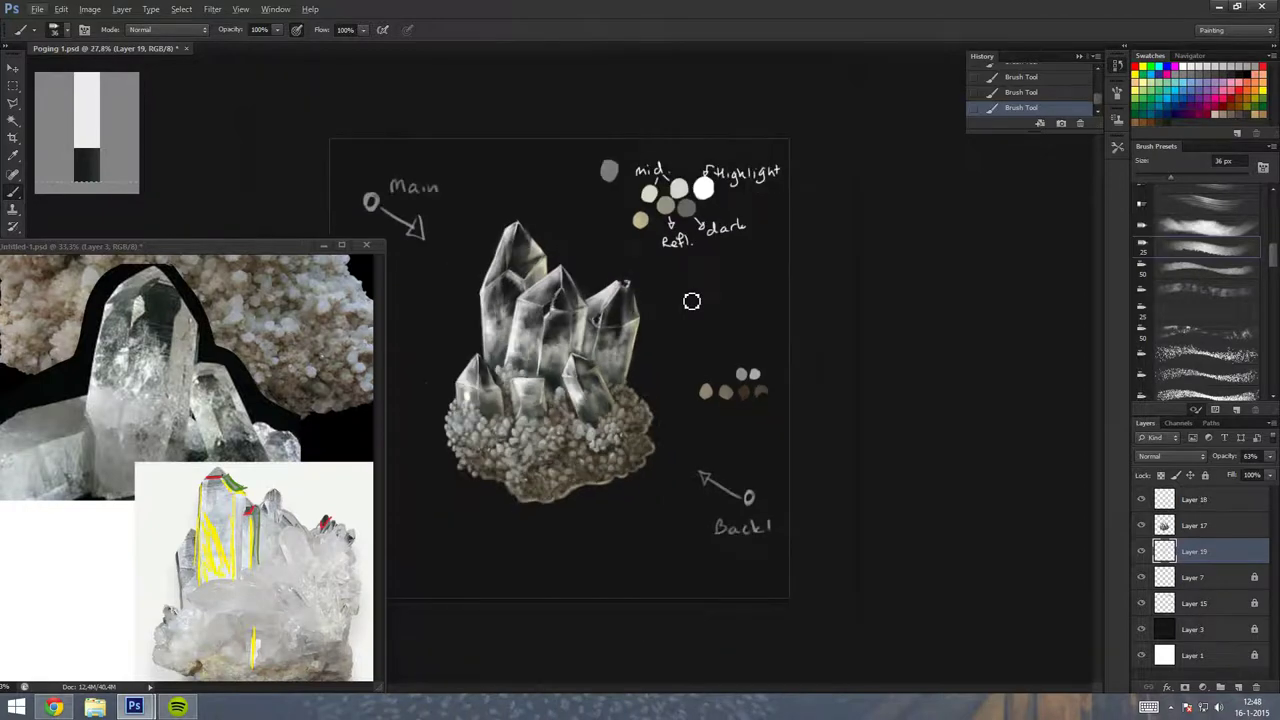
pyautogui.click(177, 707)
pyautogui.scroll(2, 600, 385)
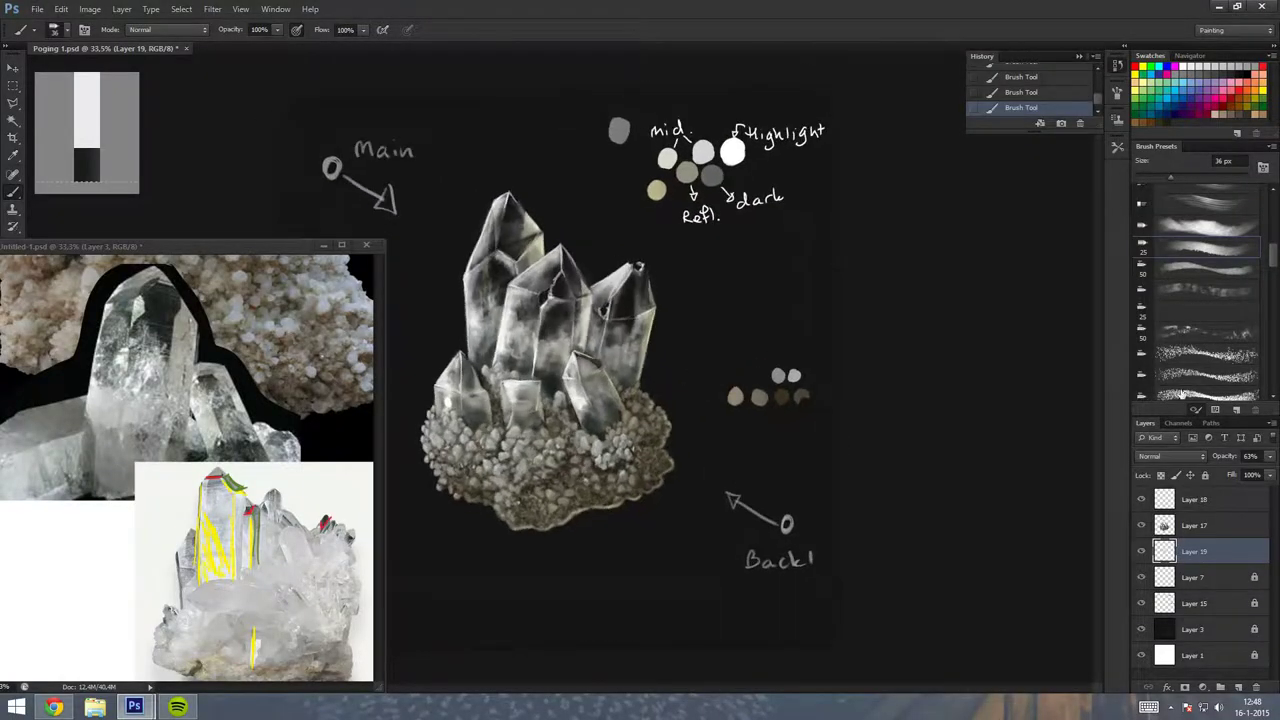
pyautogui.scroll(5, 1200, 300)
pyautogui.click(1200, 237)
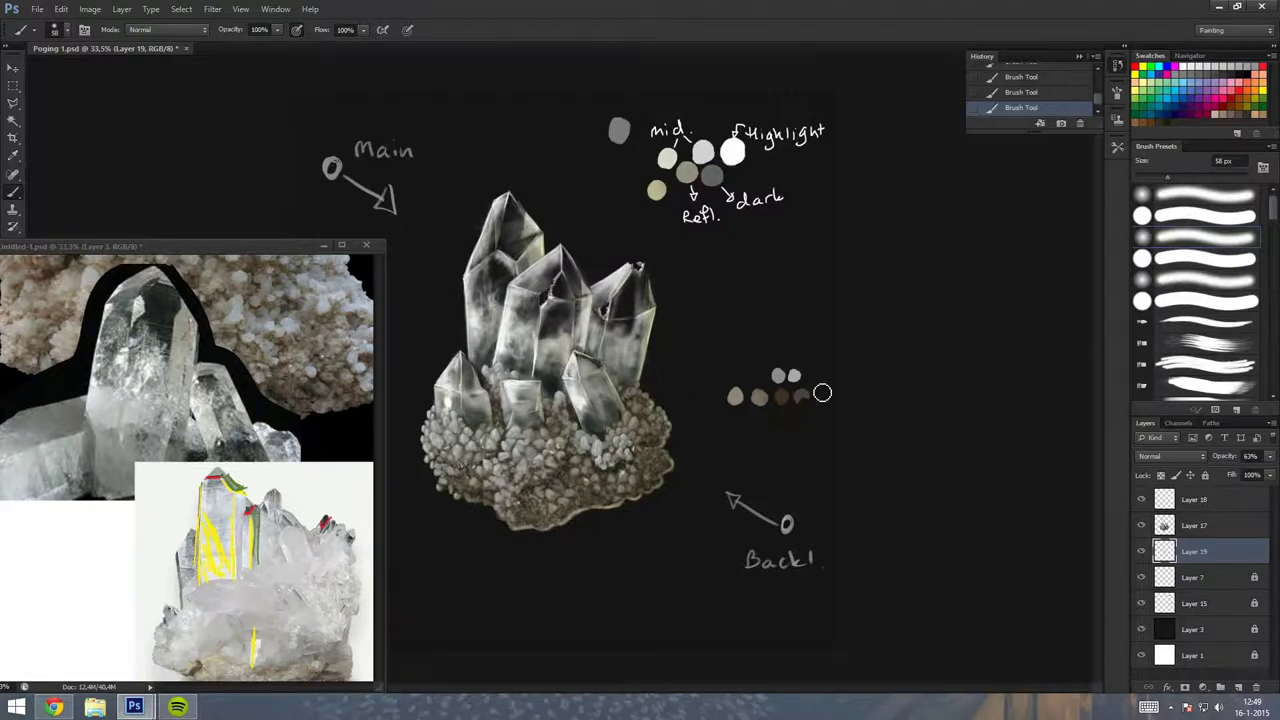
pyautogui.scroll(-5, 822, 393)
pyautogui.scroll(5, 822, 393)
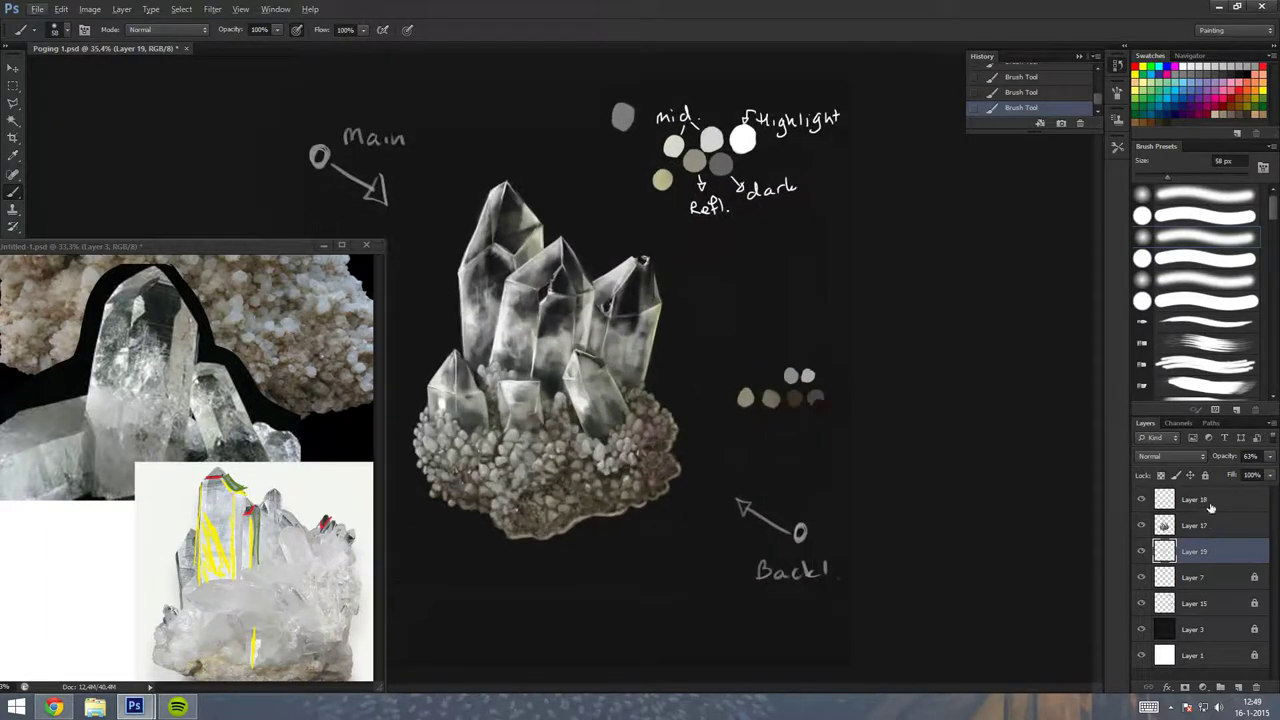
# On a new top layer, paint faint 50% light strokes on the lower crystal, base and left face.
pyautogui.click(1210, 505)
pyautogui.hotkey('ctrl', 'shift', 'alt', 'n')
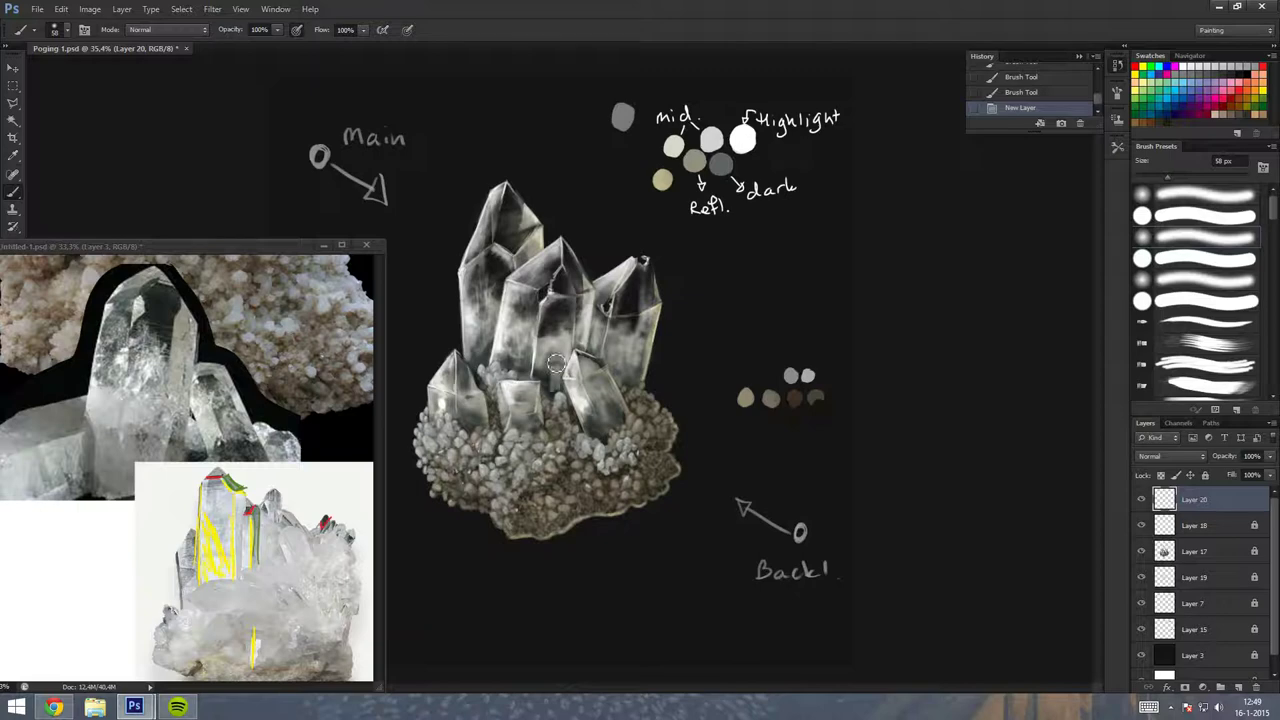
pyautogui.press('5')
pyautogui.press('1')
pyautogui.press(']')
pyautogui.press(']')
pyautogui.press(']')
pyautogui.moveTo(556, 376)
pyautogui.mouseDown()
pyautogui.moveTo(540, 386)
pyautogui.moveTo(558, 384)
pyautogui.mouseUp()
pyautogui.moveTo(597, 343)
pyautogui.mouseDown()
pyautogui.moveTo(589, 417)
pyautogui.moveTo(592, 366)
pyautogui.mouseUp()
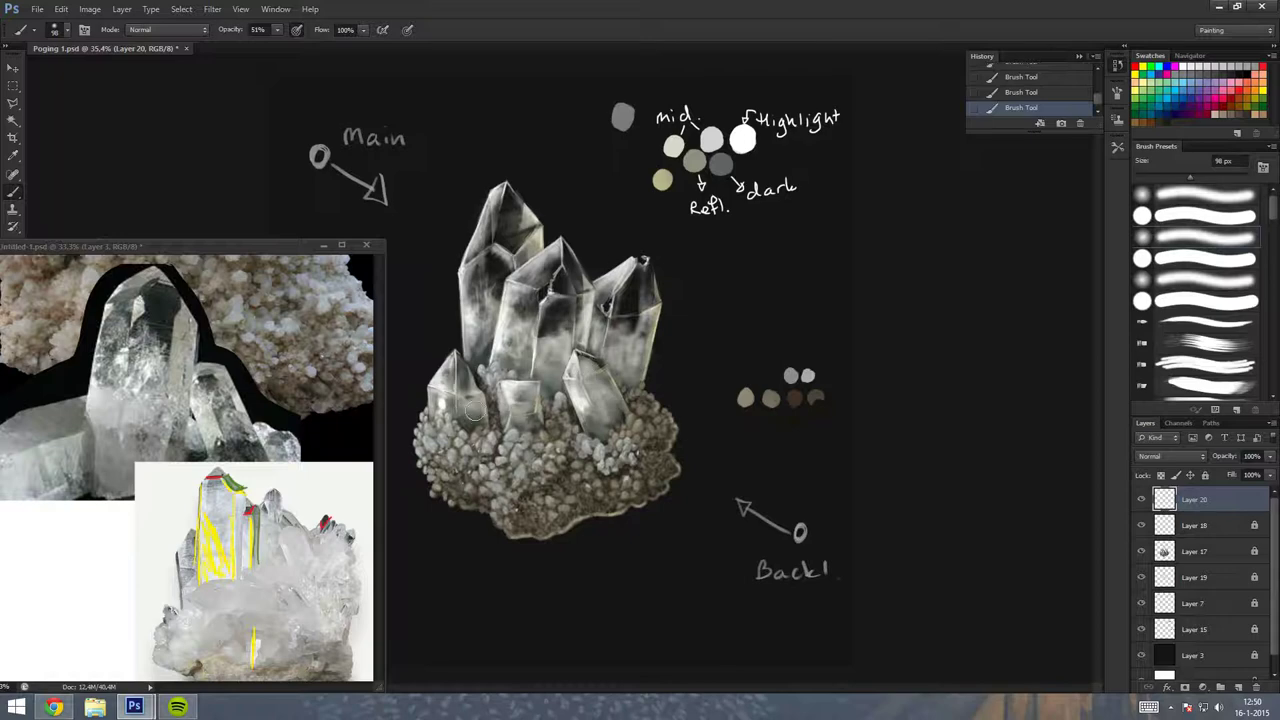
pyautogui.moveTo(463, 362); pyautogui.dragTo(484, 420)
pyautogui.moveTo(478, 330); pyautogui.dragTo(482, 356)
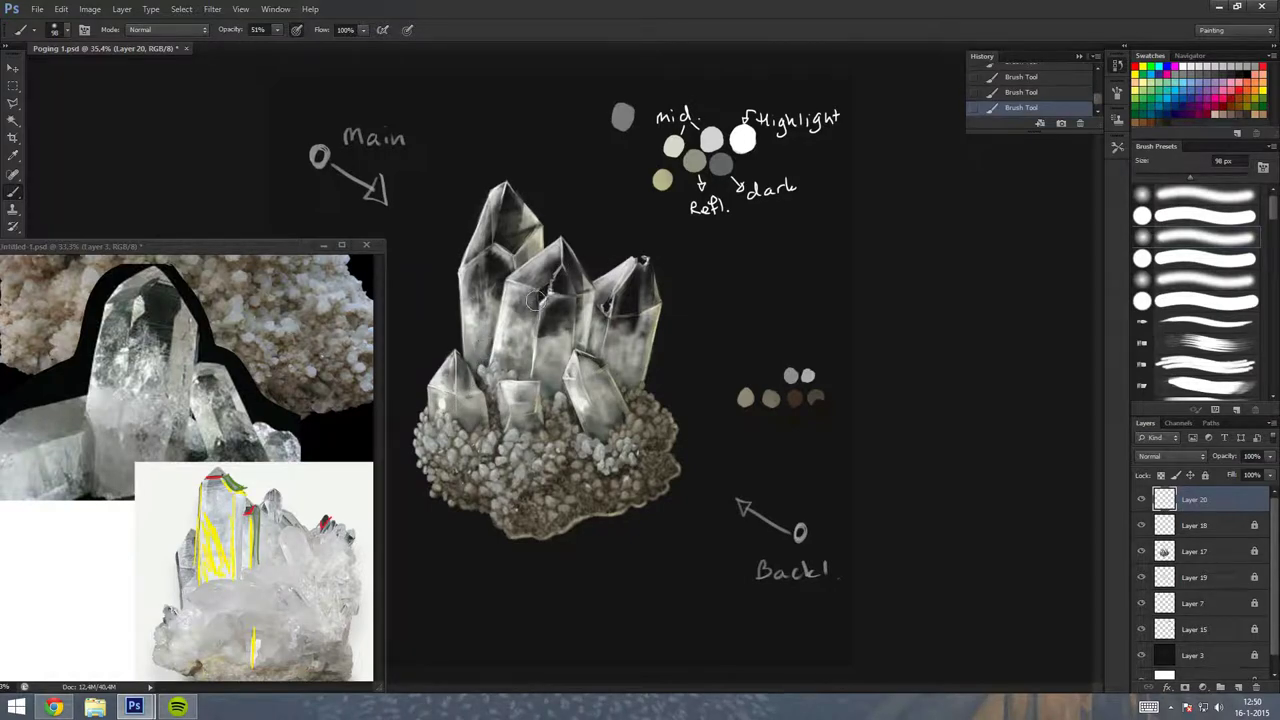
# Compare the new highlights by toggling visibility, then erase part of them on the crystal.
pyautogui.scroll(-2, 630, 245)
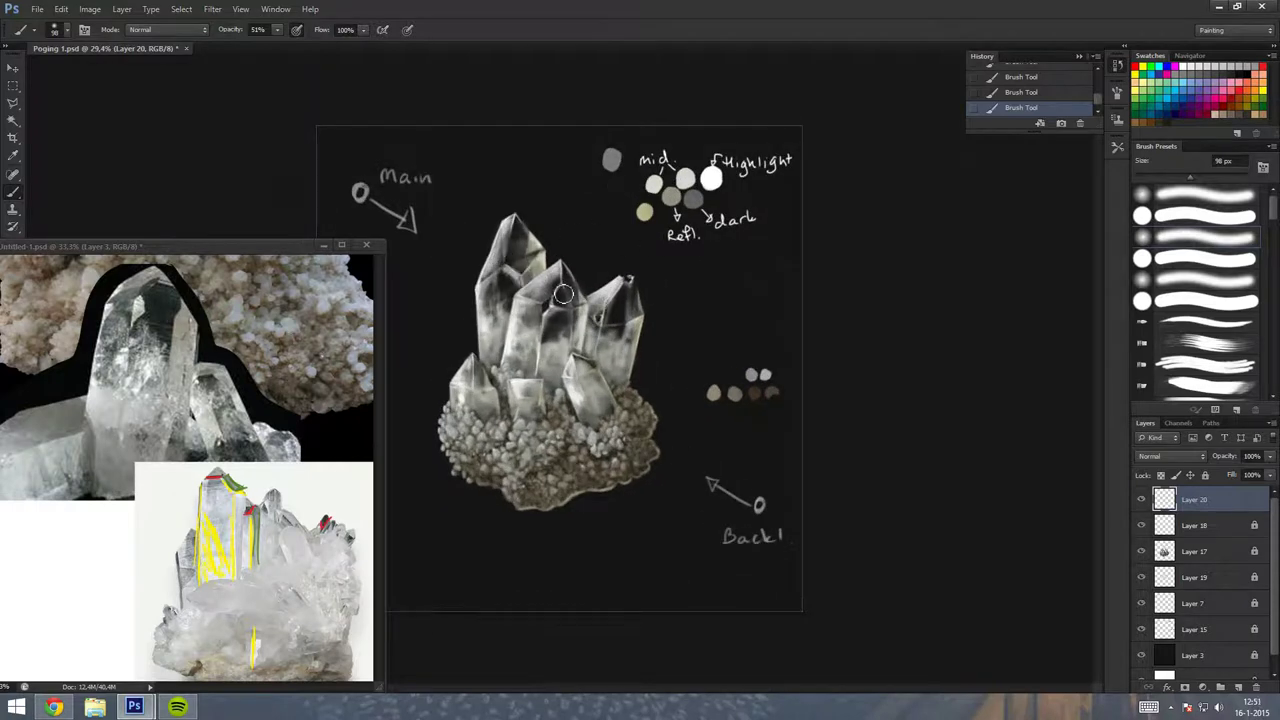
pyautogui.scroll(-2, 674, 262)
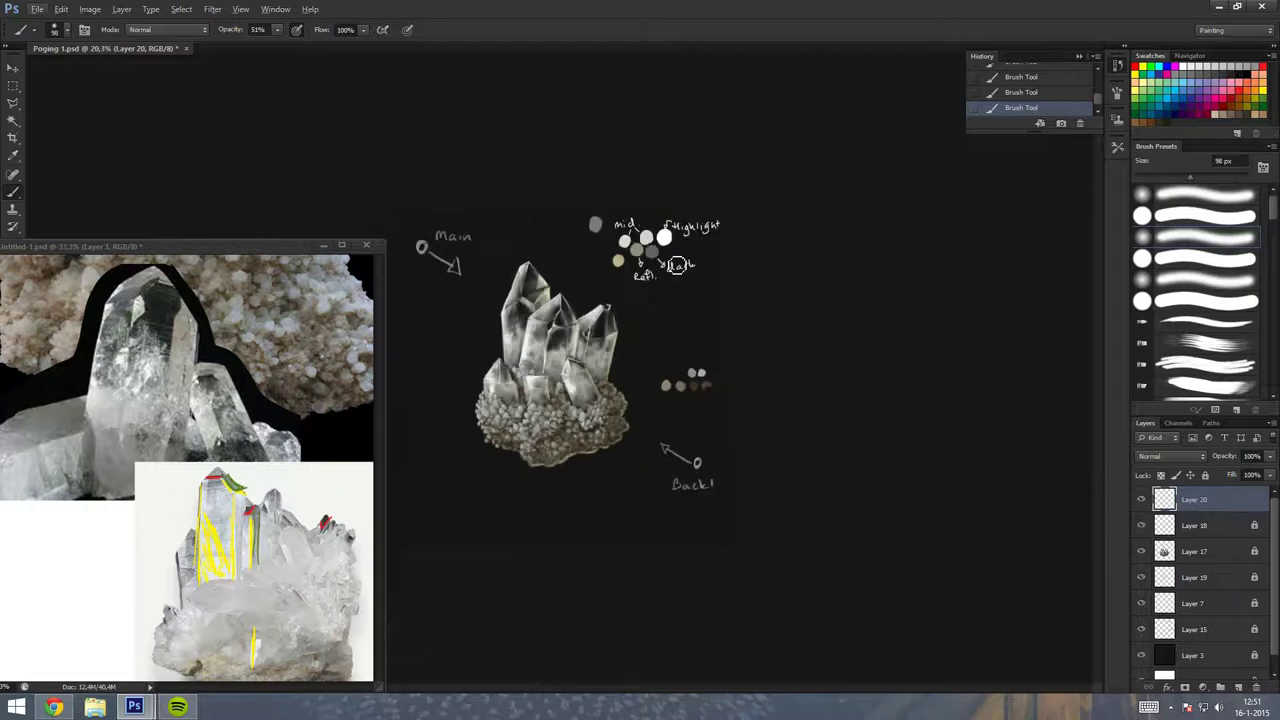
pyautogui.click(1141, 500)
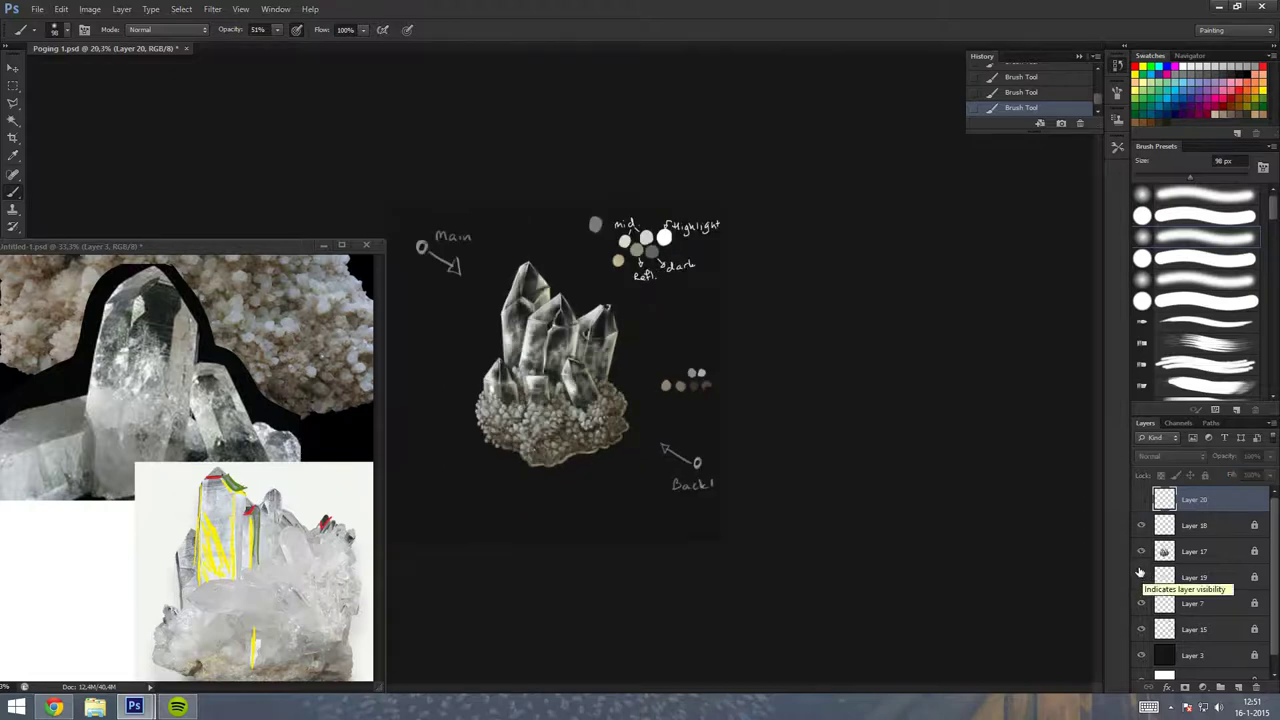
pyautogui.click(1141, 500)
pyautogui.press('e')
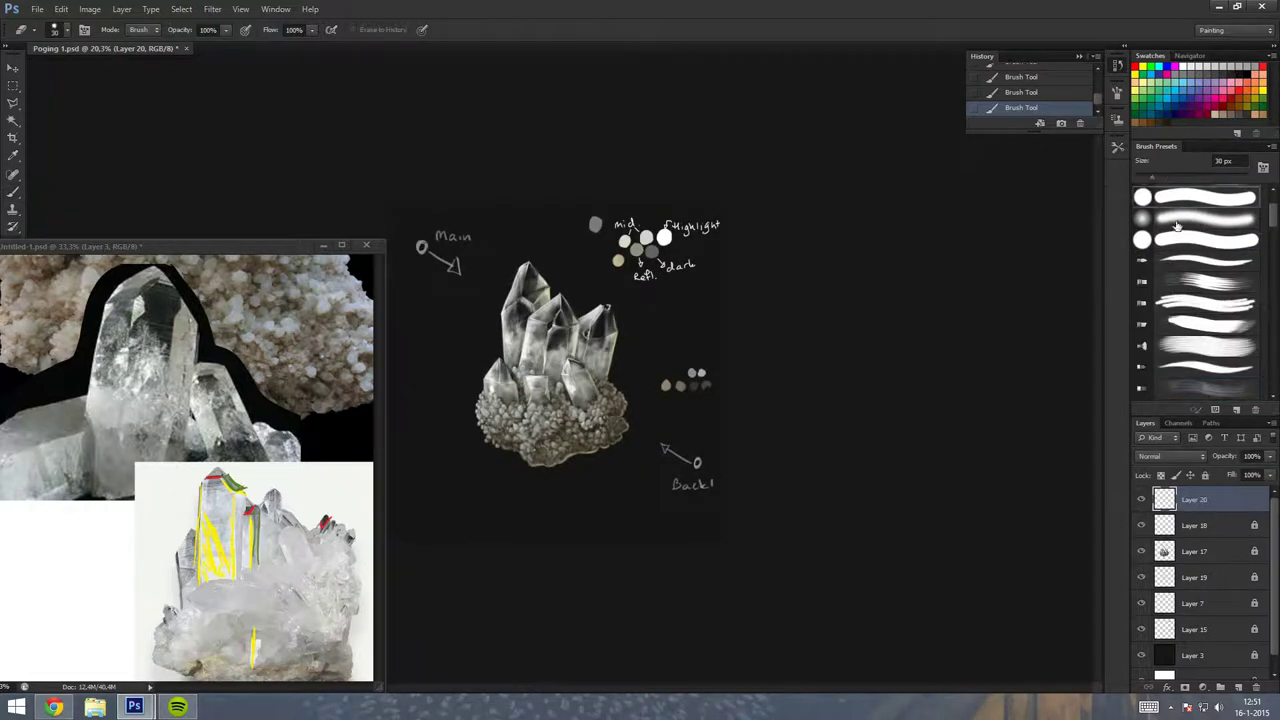
pyautogui.moveTo(619, 357)
pyautogui.mouseDown()
pyautogui.moveTo(562, 341)
pyautogui.moveTo(581, 374)
pyautogui.mouseUp()
pyautogui.hotkey('ctrl', '+')
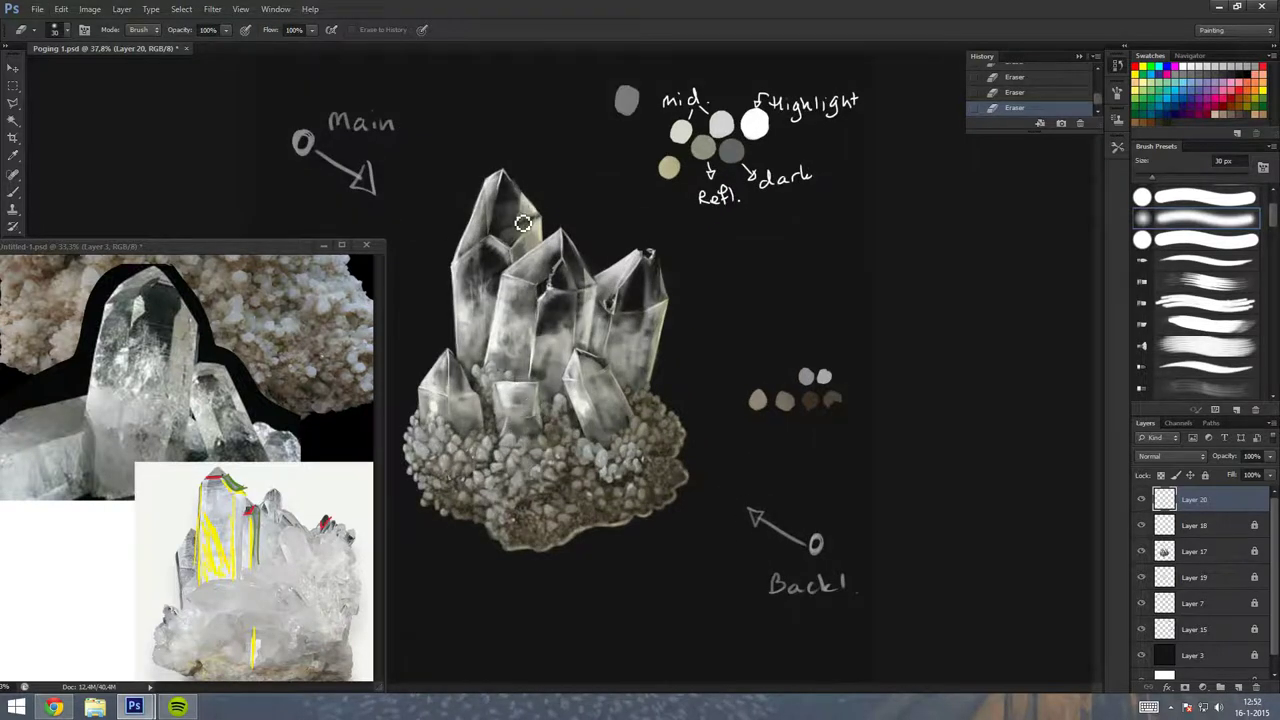
pyautogui.scroll(-6, 589, 368)
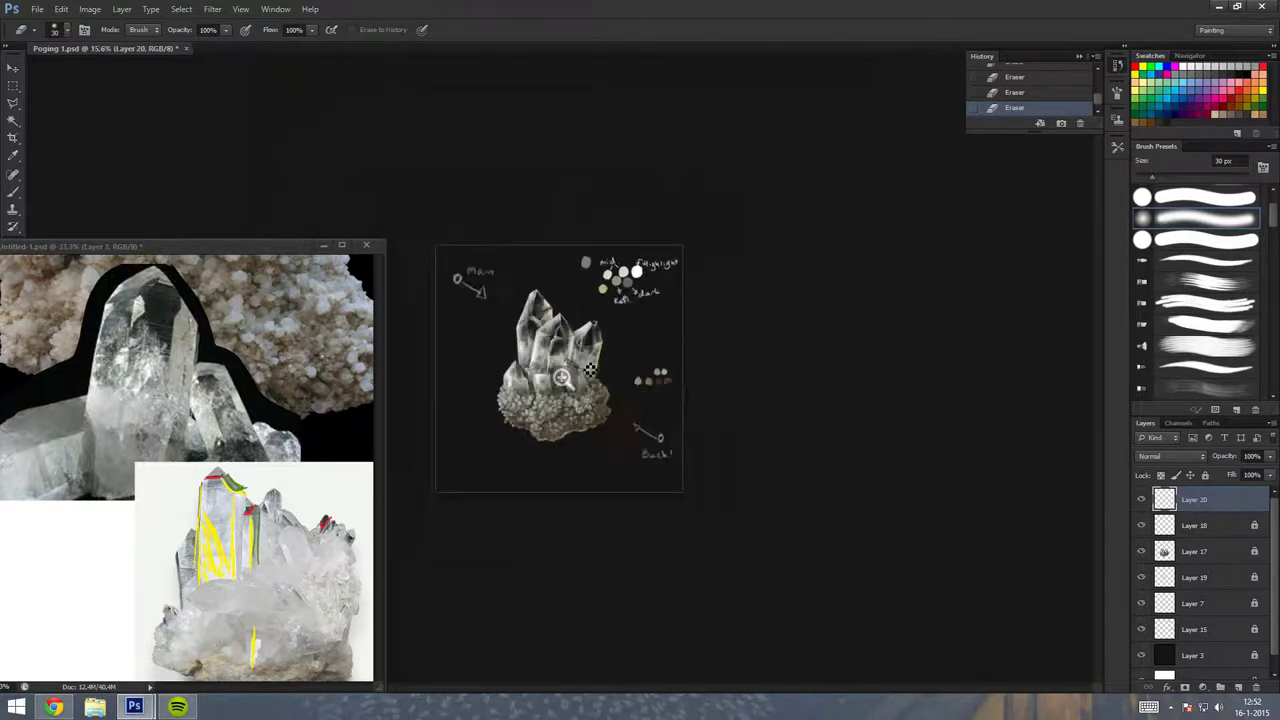
pyautogui.scroll(4, 589, 368)
pyautogui.hotkey('ctrl', 'z')
pyautogui.hotkey('ctrl', 'z')
# Hide Layer 19, then dab light highlights on the left crystals and along the right crystal's edge.
pyautogui.scroll(-1, 488, 417)
pyautogui.scroll(-1, 500, 400)
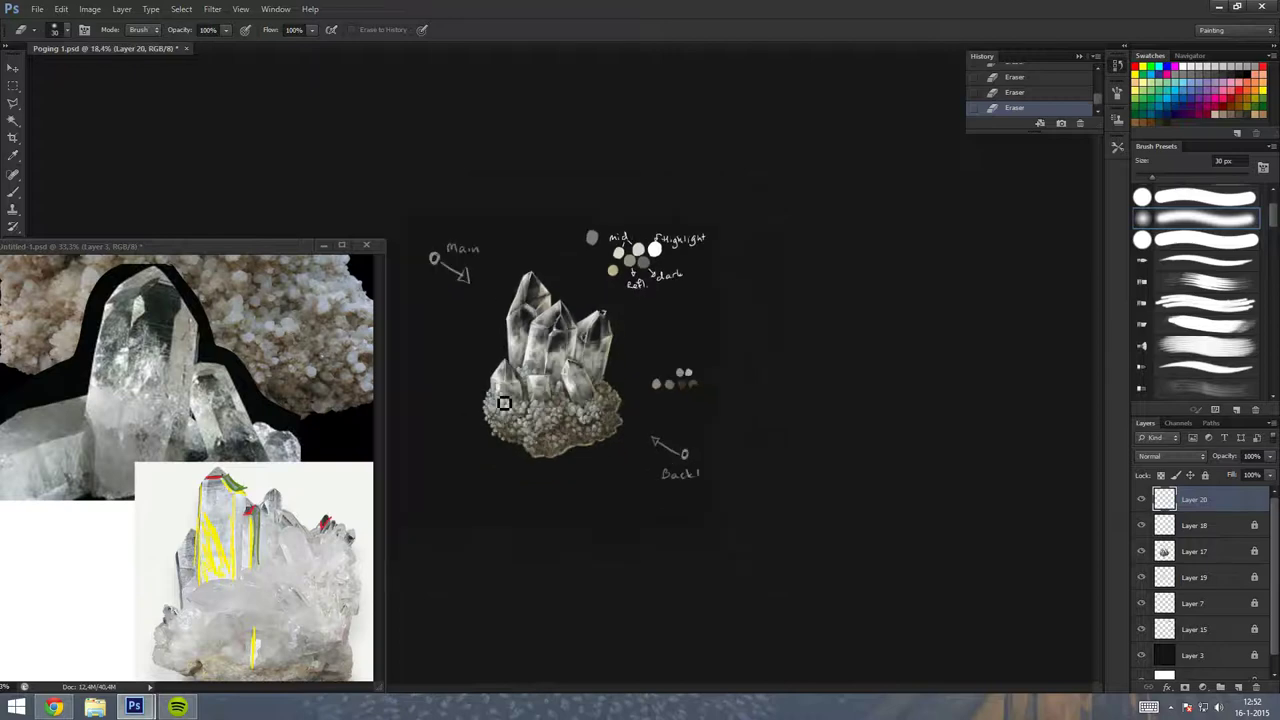
pyautogui.scroll(1, 500, 400)
pyautogui.click(1141, 577)
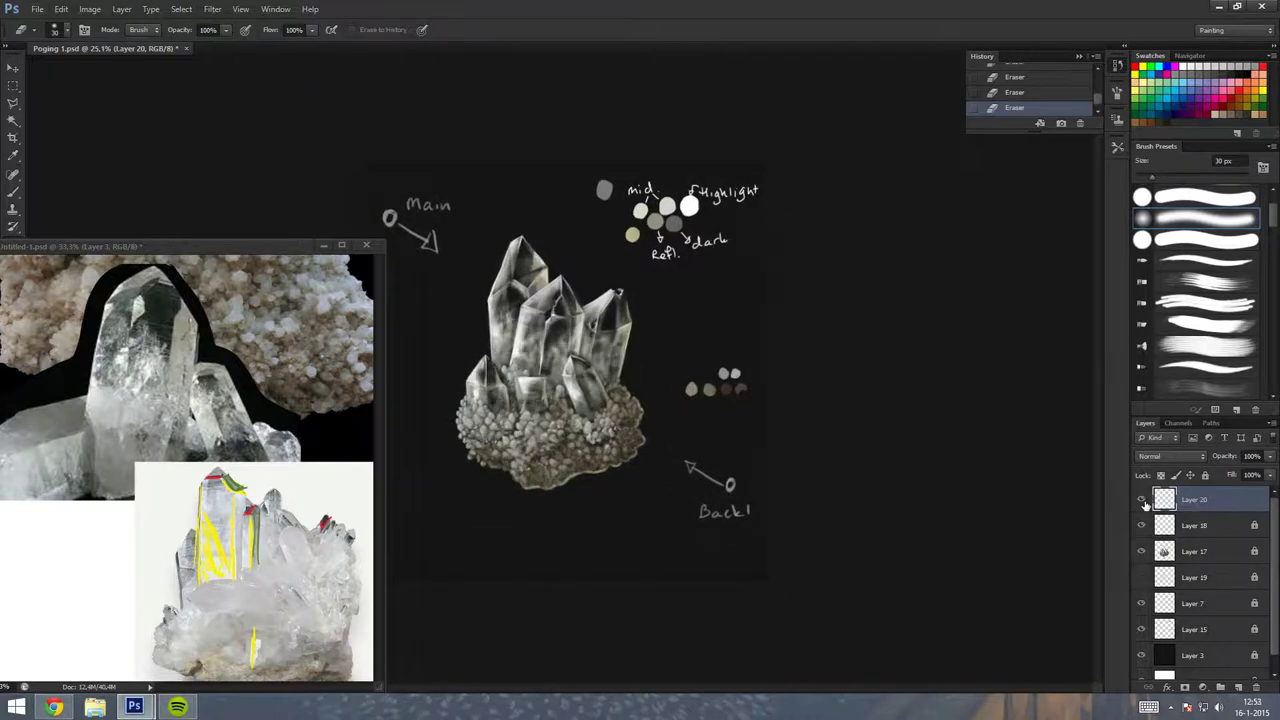
pyautogui.press('b')
pyautogui.hotkey('ctrl', '+')
pyautogui.click(472, 420)
pyautogui.click(530, 314)
pyautogui.click(508, 362)
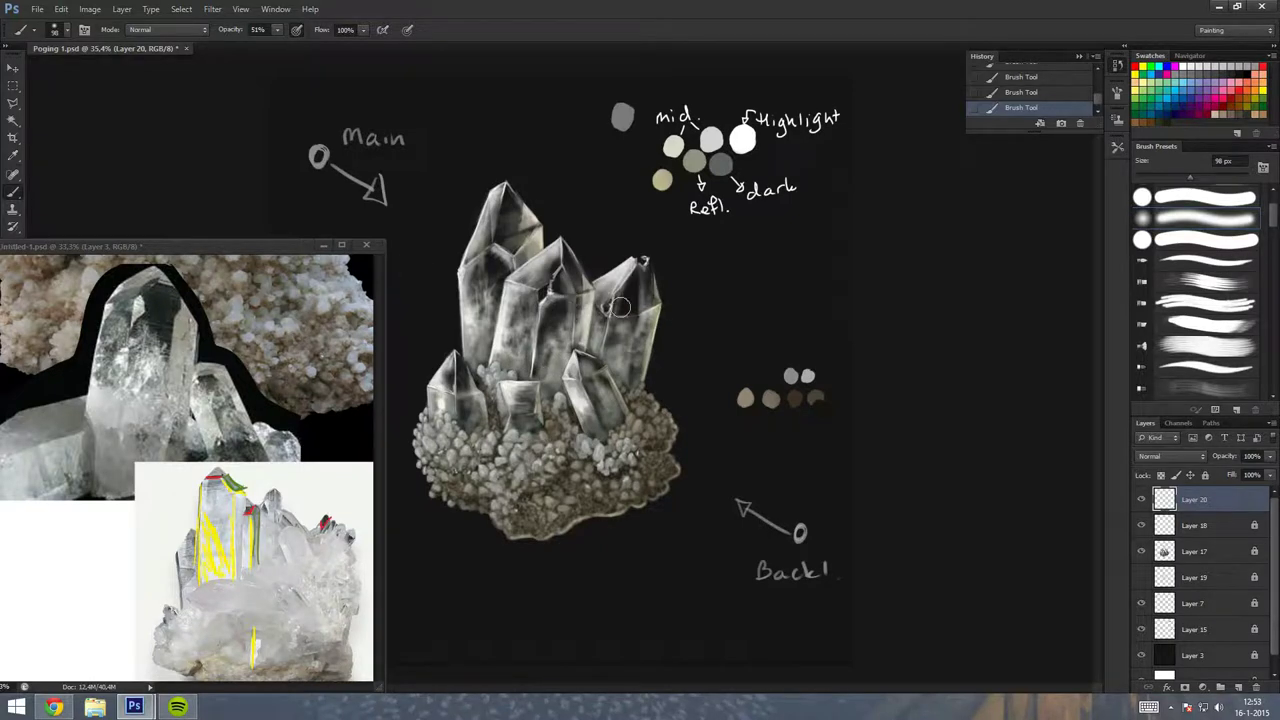
pyautogui.moveTo(645, 272); pyautogui.dragTo(657, 318)
# Toggle Layer 18 on and off to compare, leaving it hidden, then briefly visit the browser.
pyautogui.hotkey('ctrl', '-')
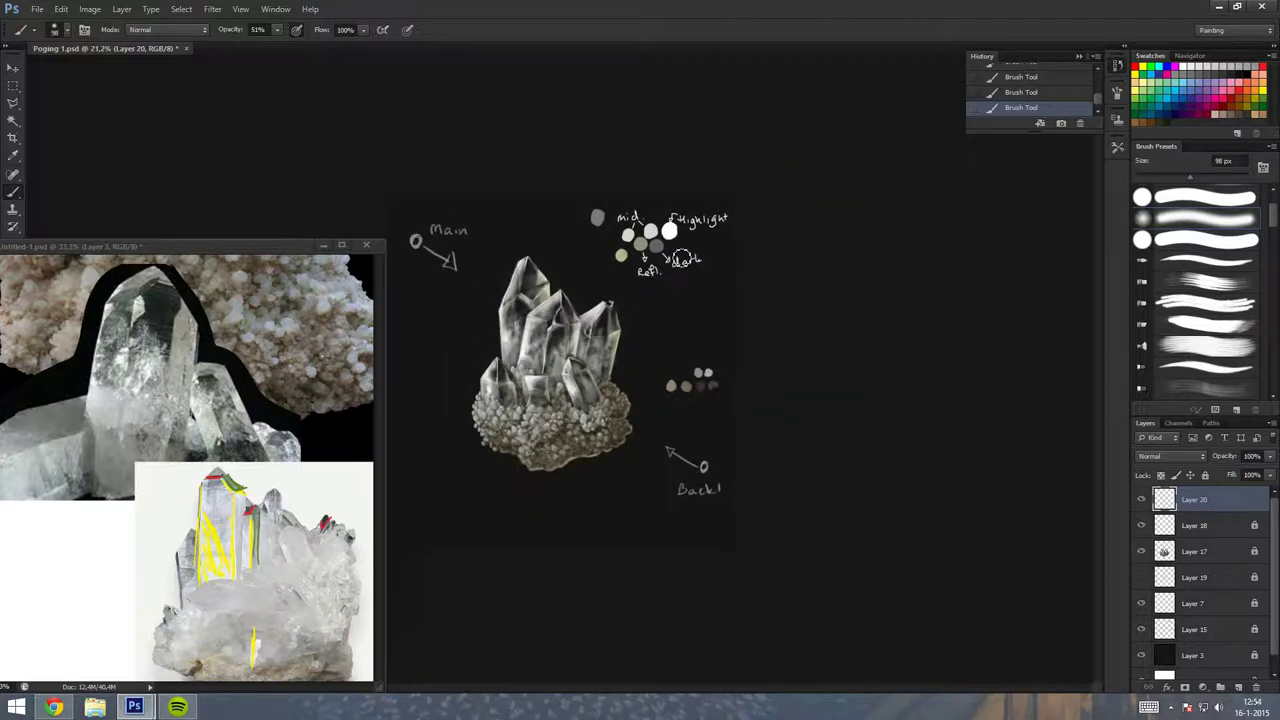
pyautogui.hotkey('ctrl', '+')
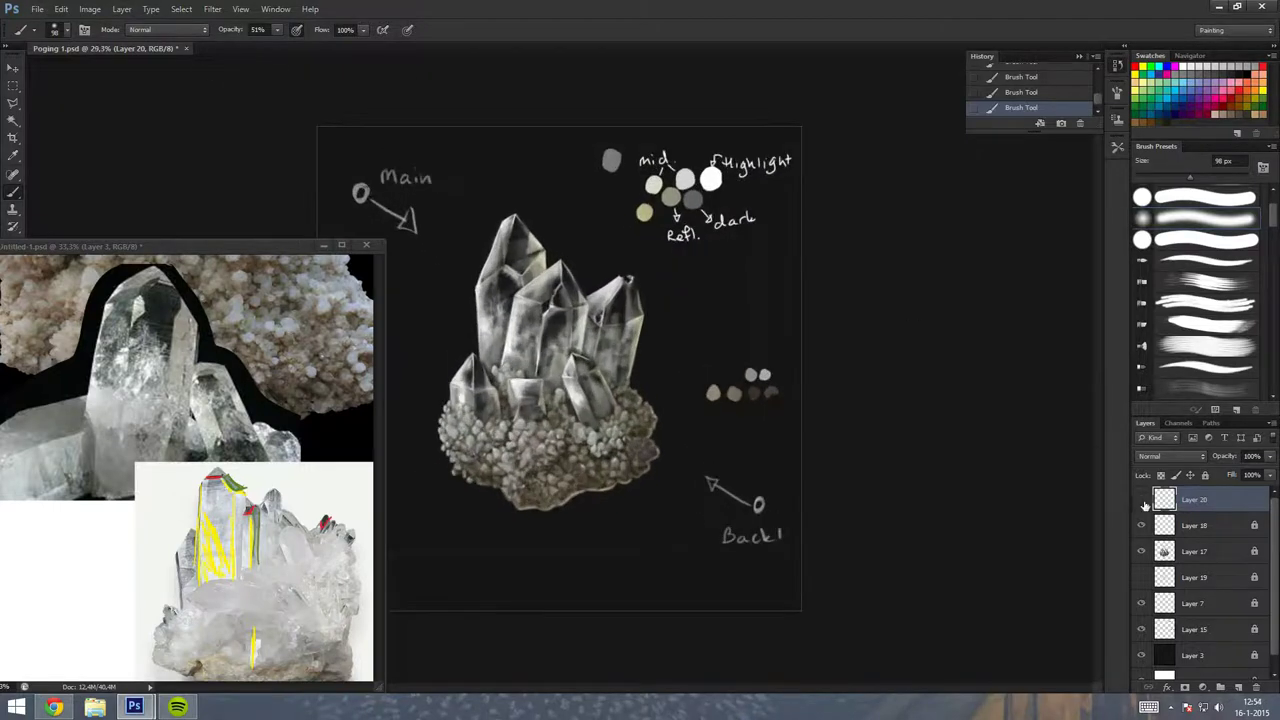
pyautogui.hotkey('ctrl', '-')
pyautogui.hotkey('ctrl', '-')
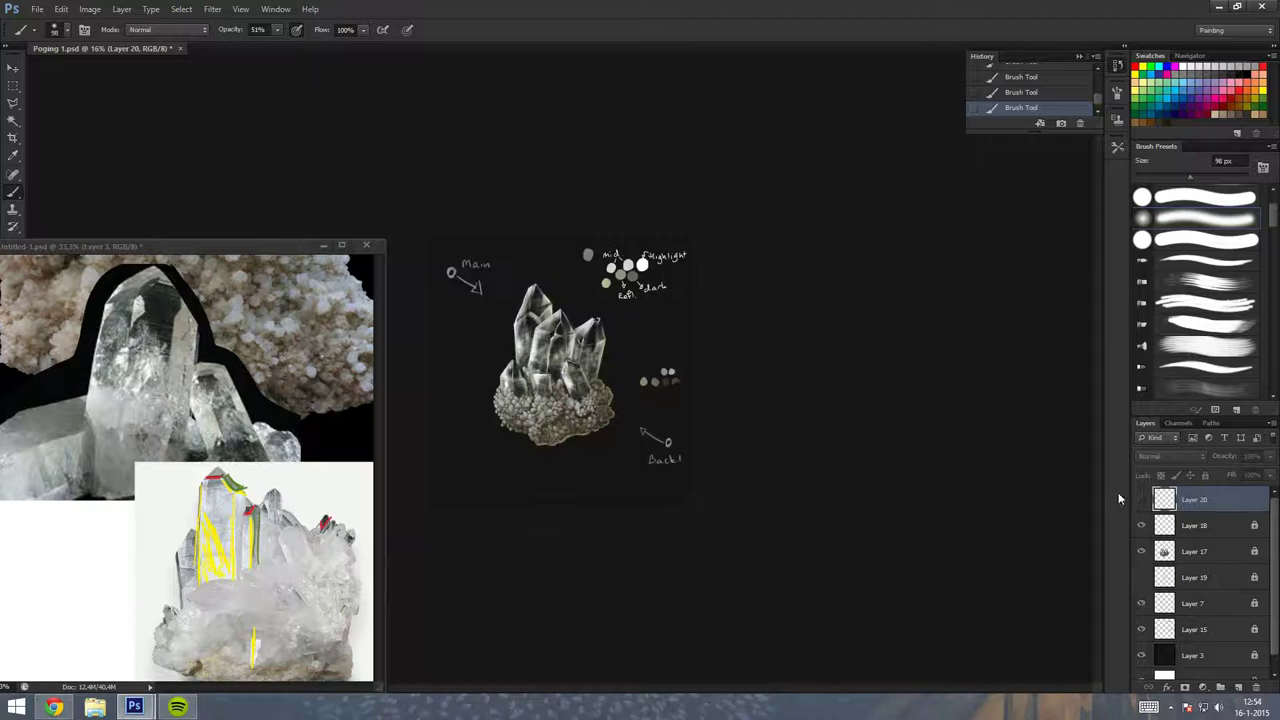
pyautogui.click(1141, 525)
pyautogui.click(1141, 525)
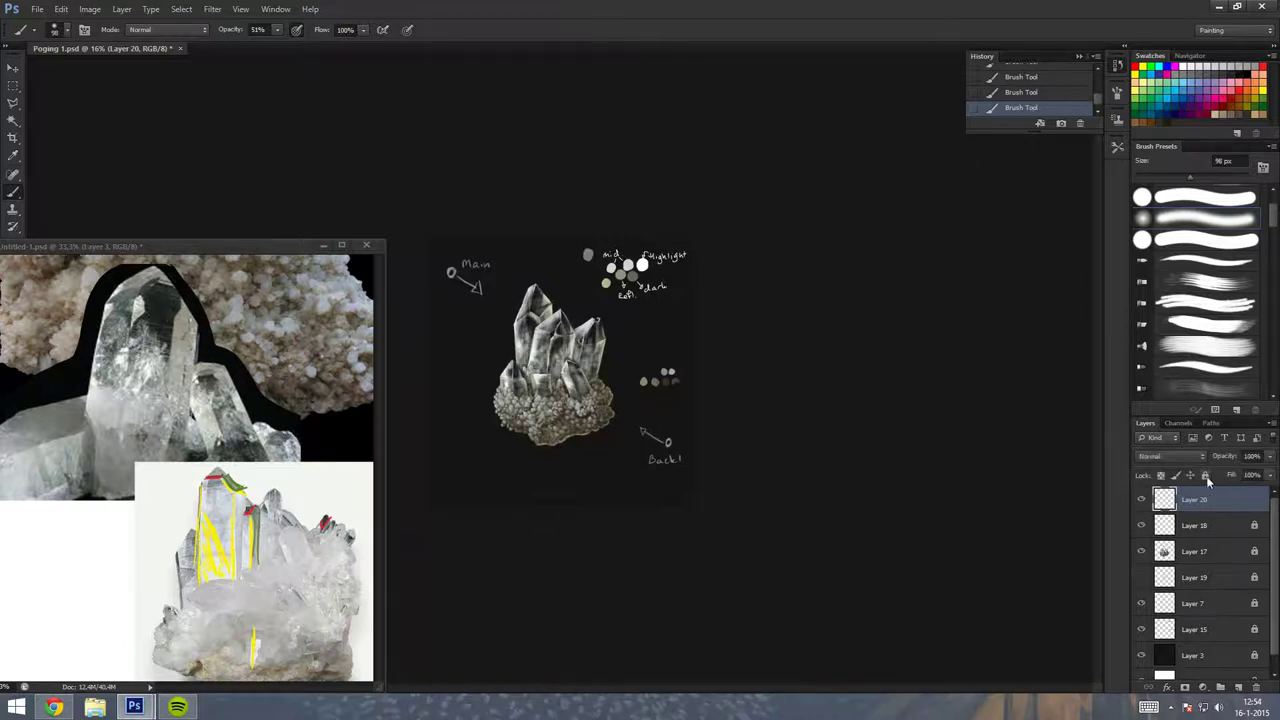
pyautogui.click(1141, 525)
pyautogui.click(1141, 525)
pyautogui.click(1141, 525)
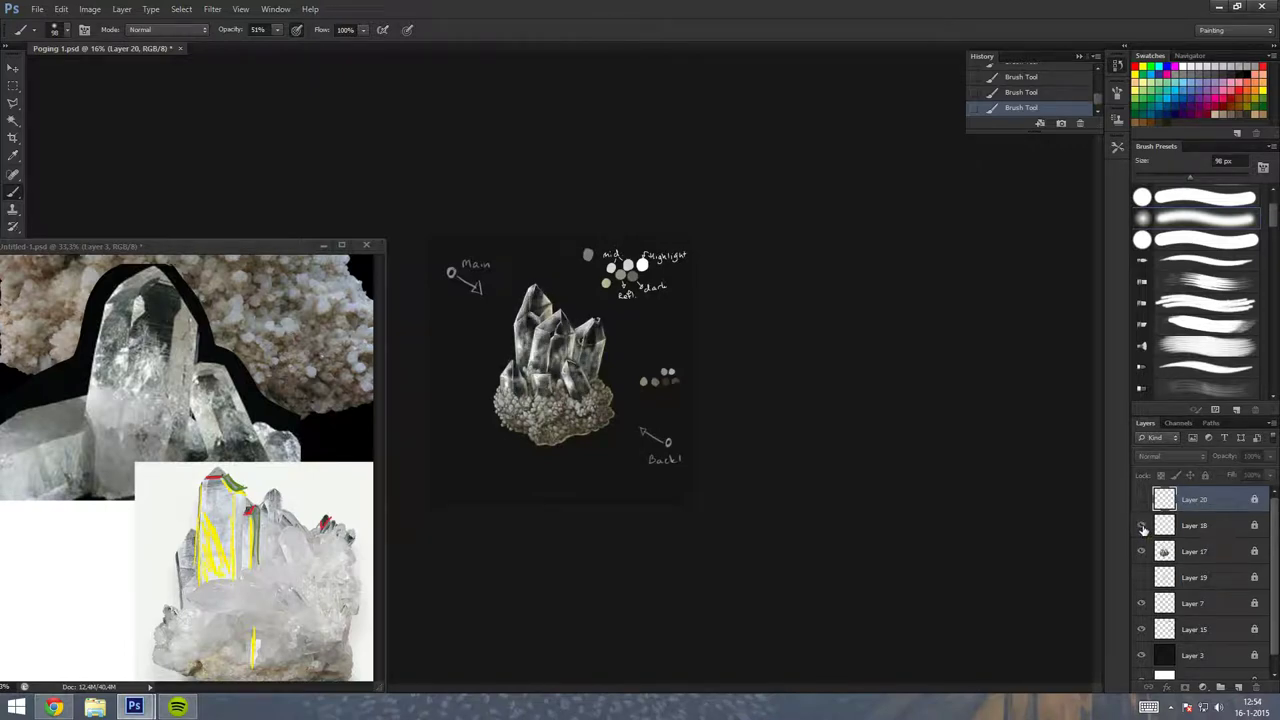
pyautogui.hotkey('ctrl', '+')
pyautogui.hotkey('ctrl', '+')
pyautogui.click(54, 707)
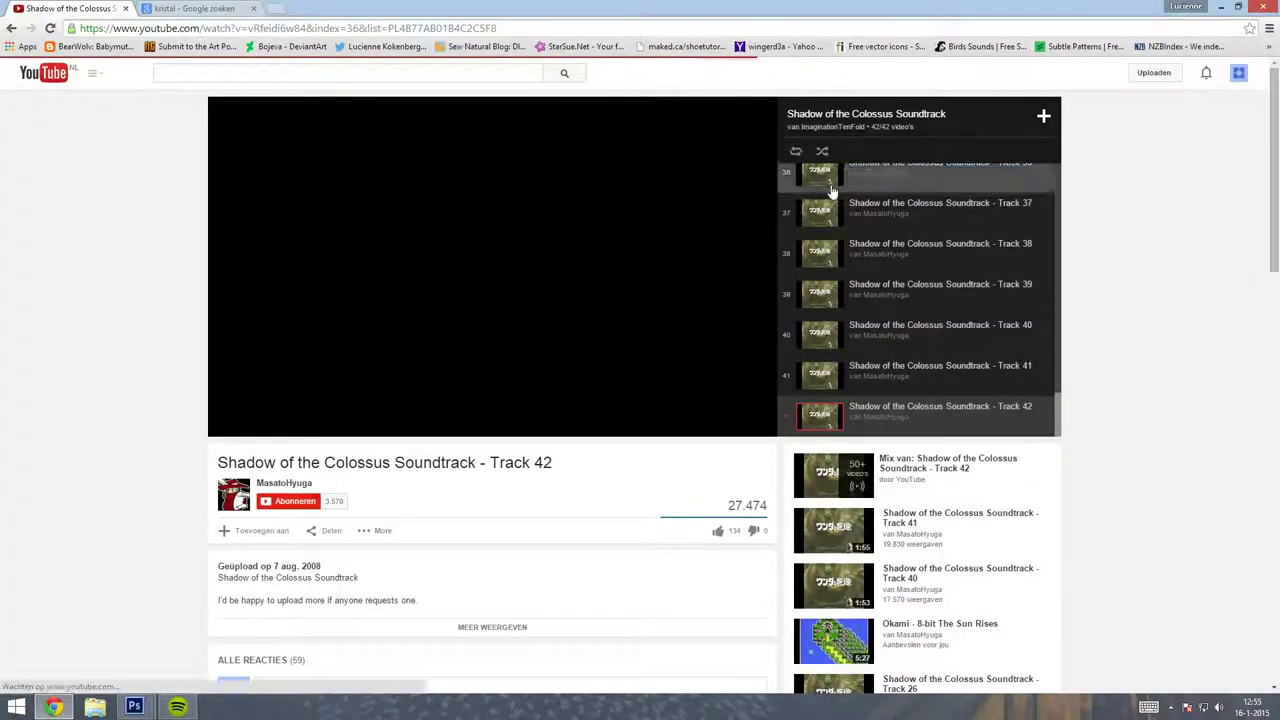
pyautogui.click(134, 707)
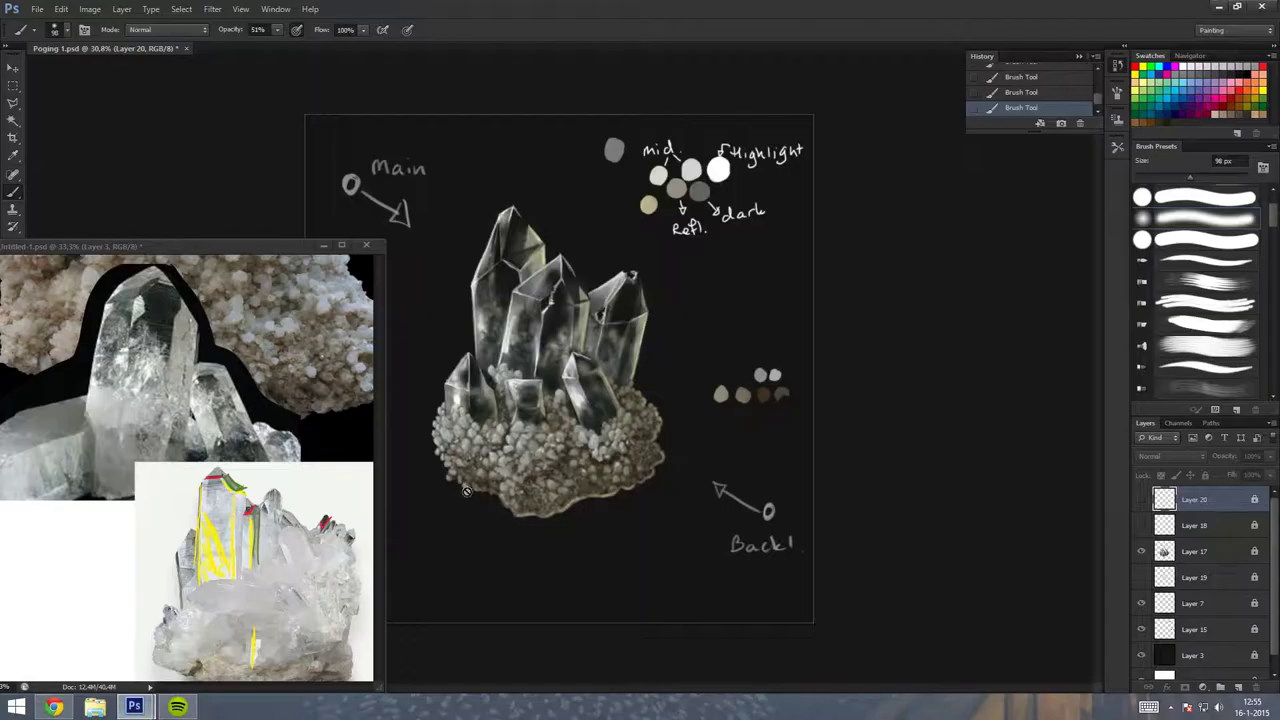
# Add a new layer clipped to Layer 17 and paint soft 31%, 165 px light over the crystal faces.
pyautogui.click(1190, 551)
pyautogui.hotkey('ctrl', 'shift', 'alt', 'n')
pyautogui.hotkey('ctrl', 'alt', 'g')
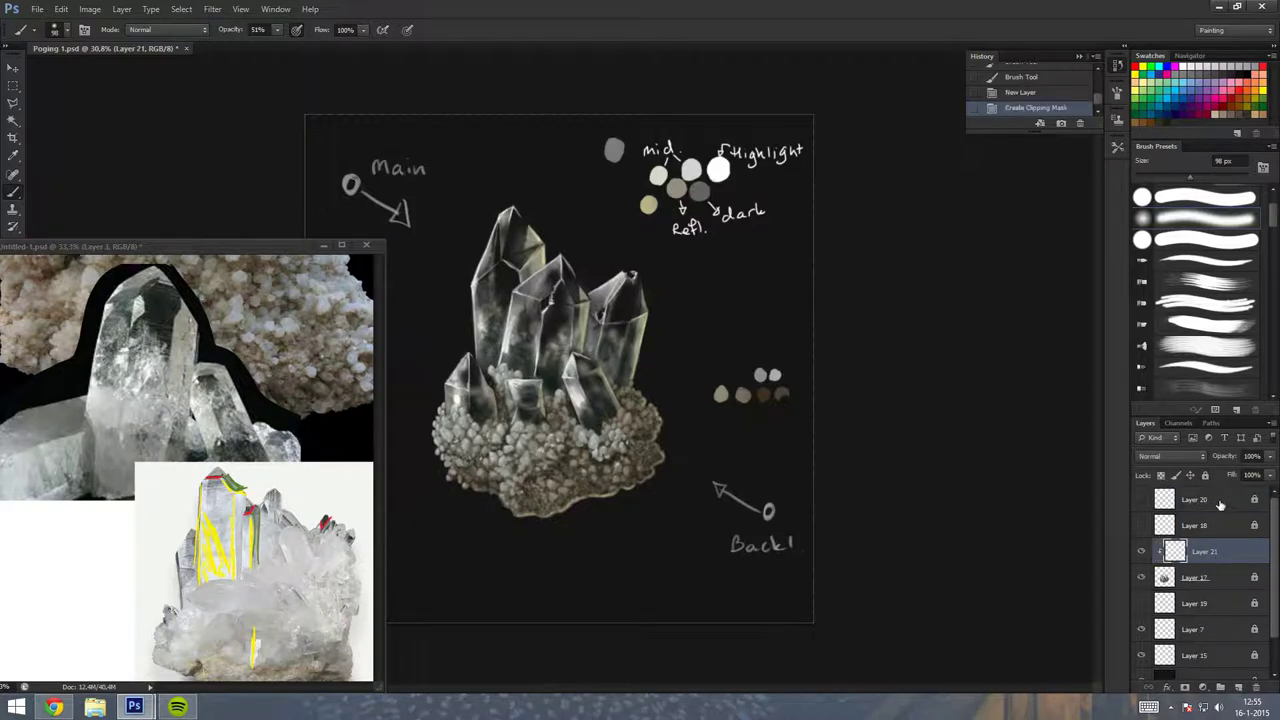
pyautogui.press('3')
pyautogui.press('1')
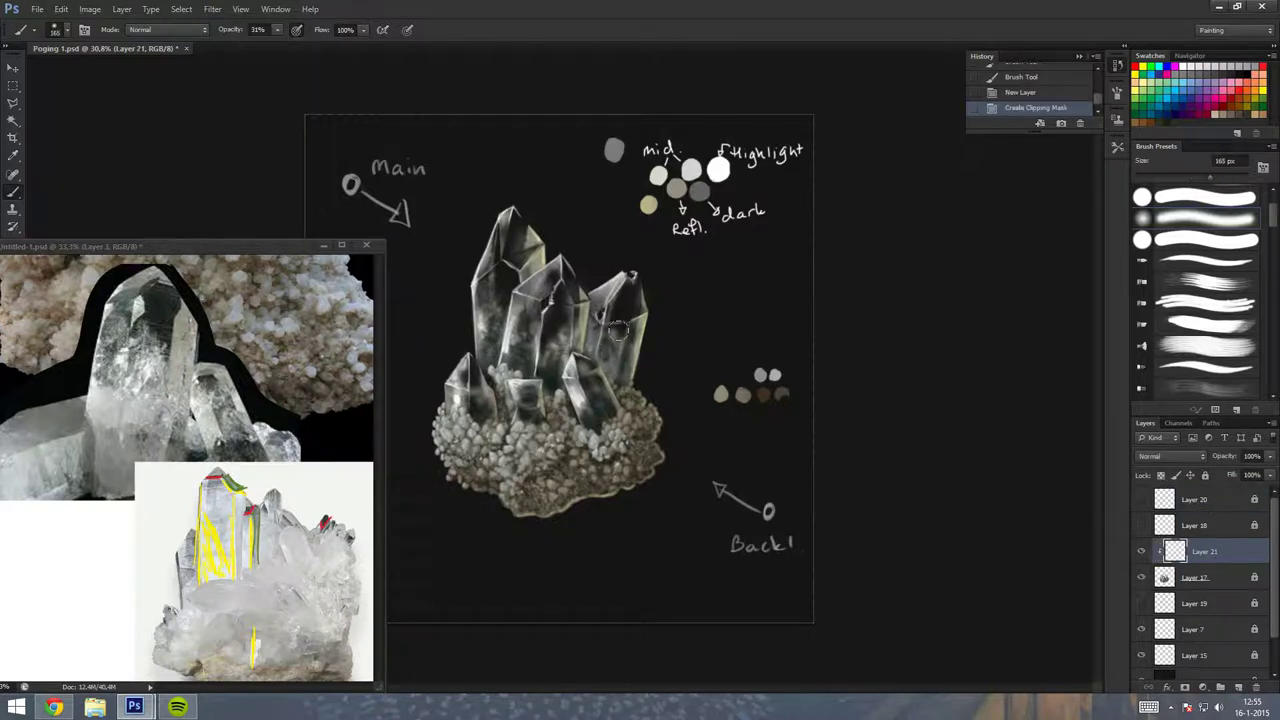
pyautogui.moveTo(472, 388); pyautogui.dragTo(558, 374)
pyautogui.moveTo(590, 420)
pyautogui.mouseDown()
pyautogui.moveTo(600, 400)
pyautogui.moveTo(472, 406)
pyautogui.mouseUp()
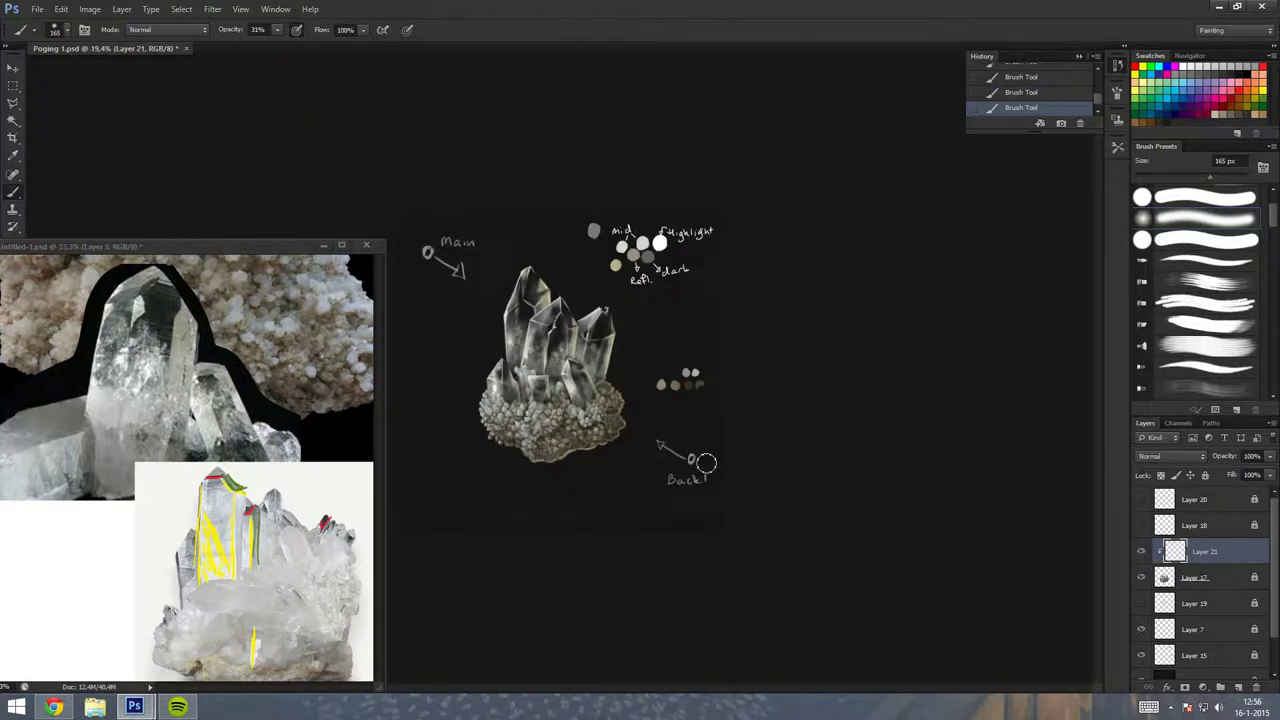
pyautogui.hotkey('ctrl', '-')
pyautogui.moveTo(655, 433); pyautogui.dragTo(665, 408)
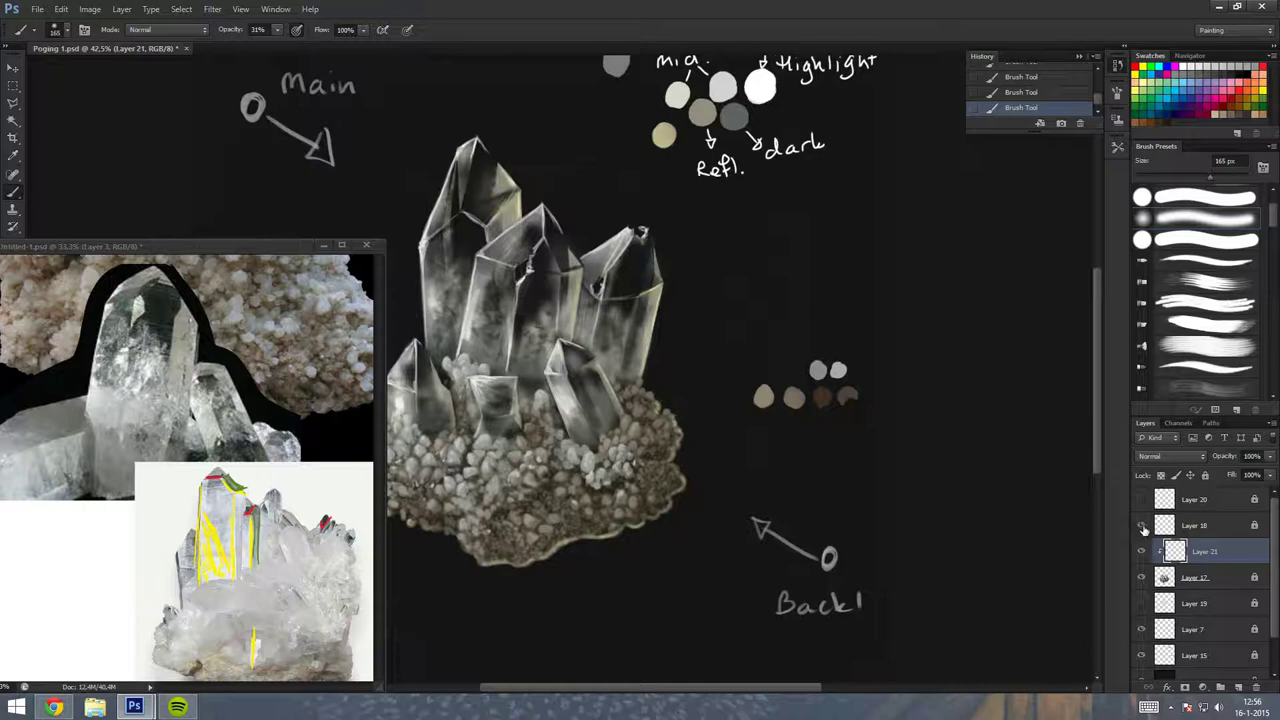
pyautogui.hotkey('ctrl', '-')
pyautogui.hotkey('ctrl', '-')
# Erase Layer 18 strokes on the crystals and near the left crystal's tip.
pyautogui.press('e')
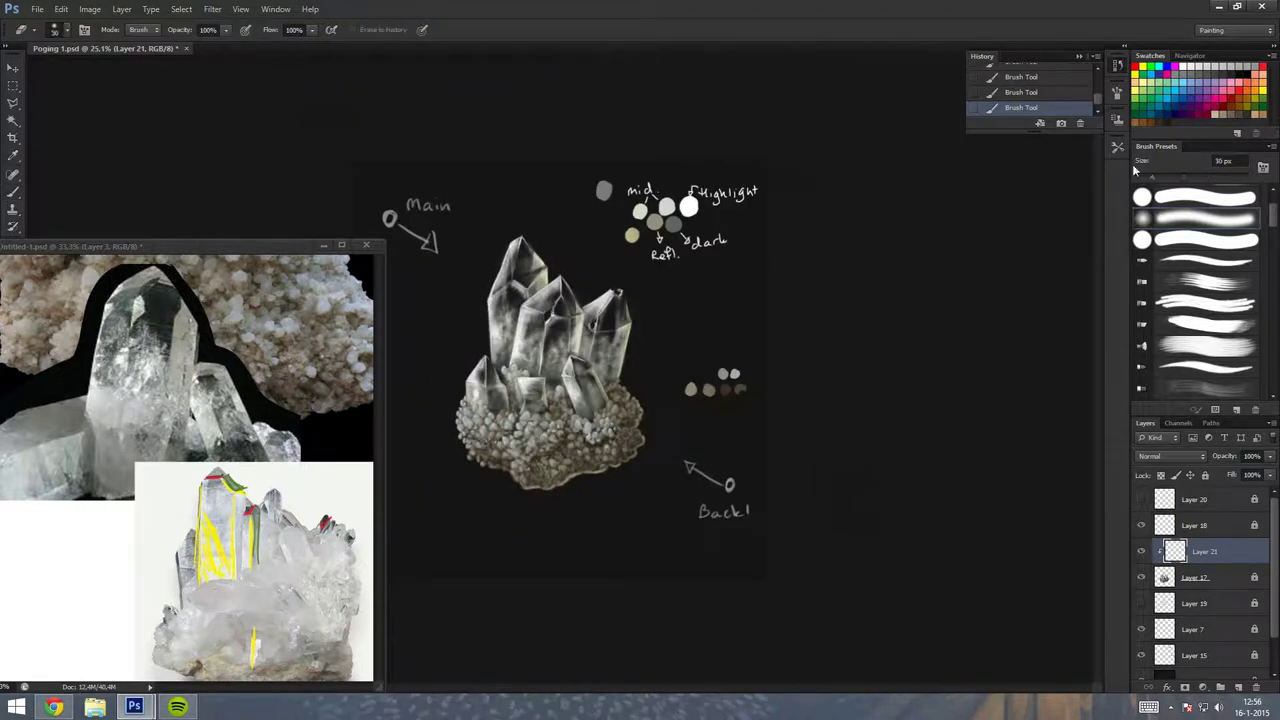
pyautogui.click(1190, 525)
pyautogui.moveTo(598, 305); pyautogui.dragTo(611, 350)
pyautogui.moveTo(510, 300)
pyautogui.mouseDown()
pyautogui.moveTo(506, 260)
pyautogui.moveTo(537, 390)
pyautogui.mouseUp()
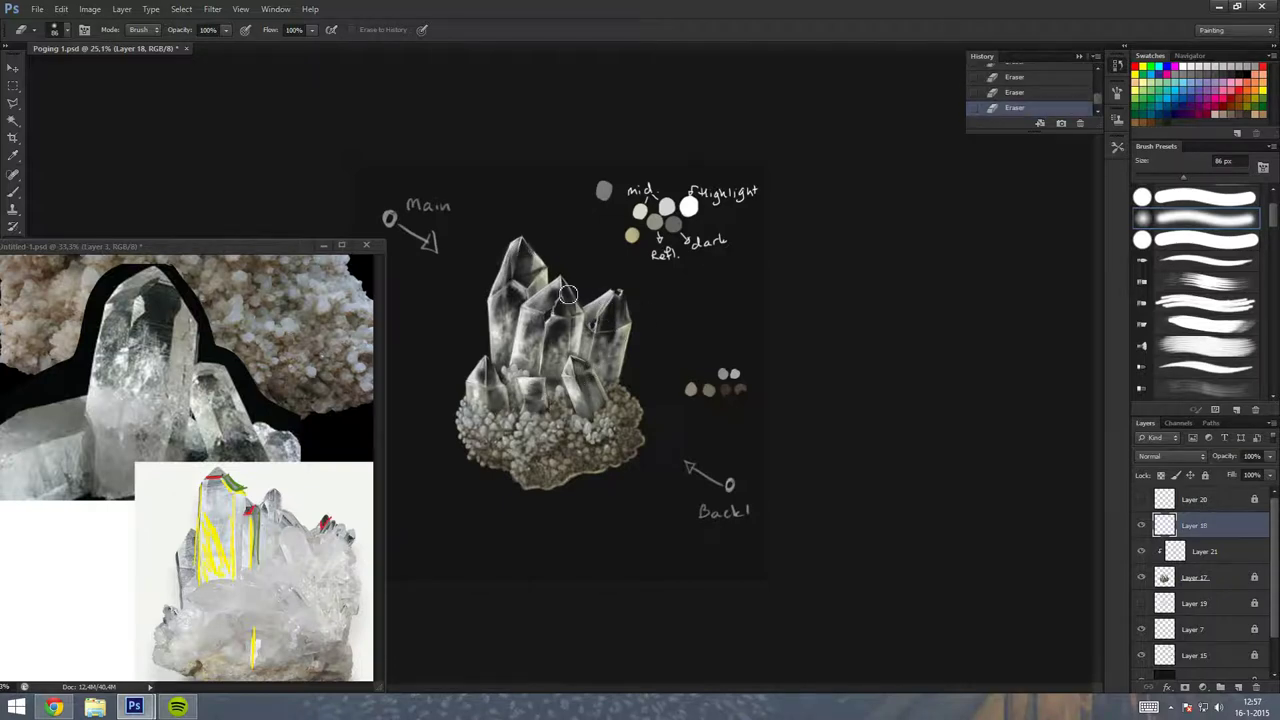
# Undo the last two erasures and briefly hide Layer 17 to check its content.
pyautogui.hotkey('ctrl', 'alt', 'z')
pyautogui.hotkey('ctrl', 'alt', 'z')
pyautogui.scroll(-1, 839, 375)
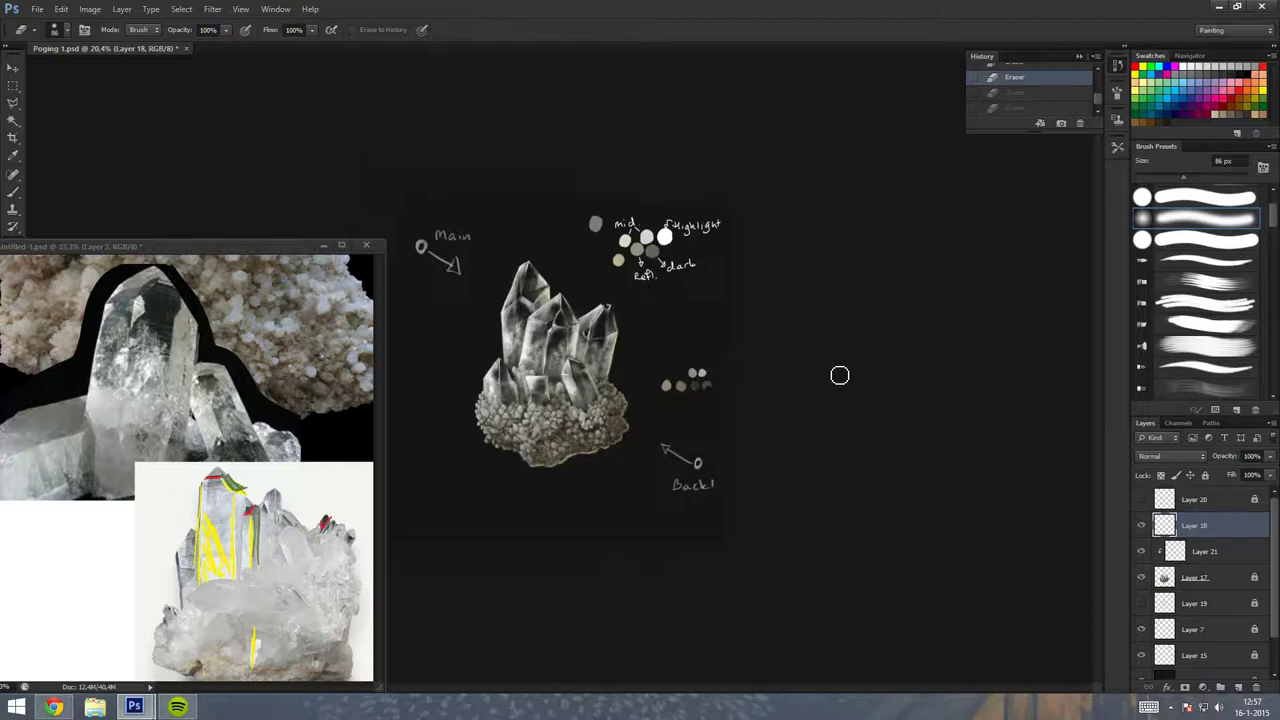
pyautogui.scroll(2, 839, 375)
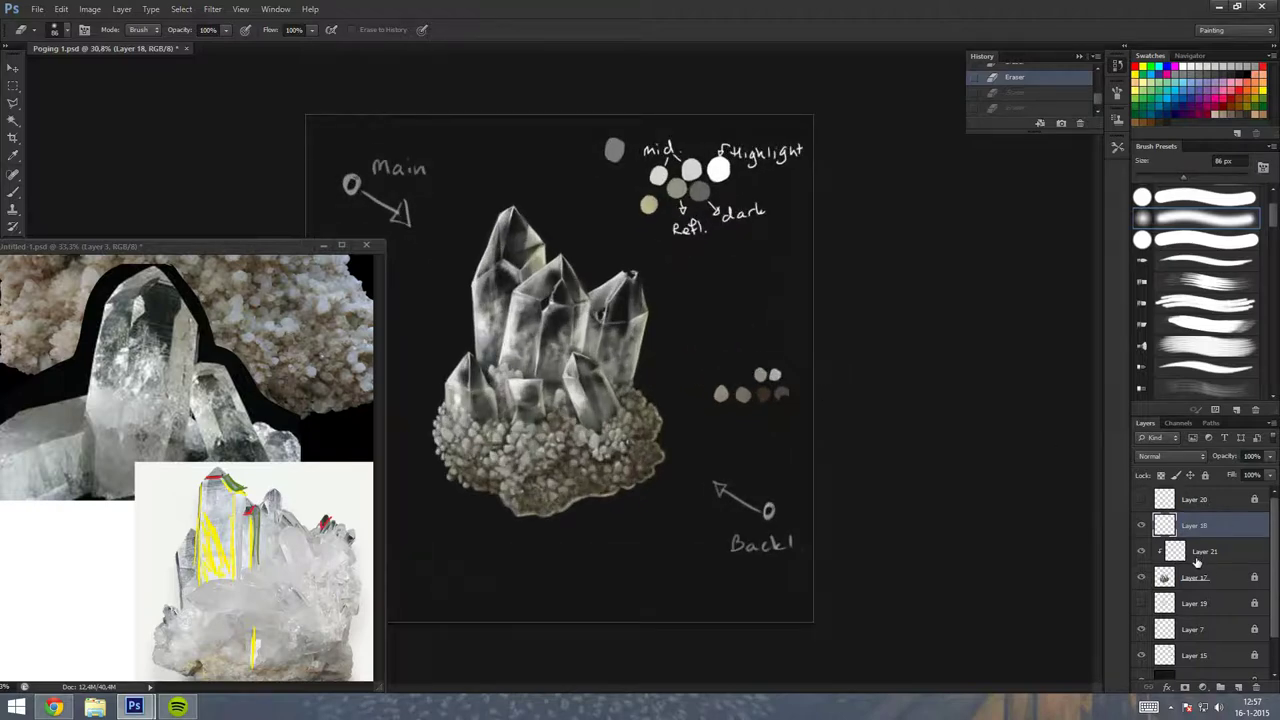
pyautogui.click(1142, 578)
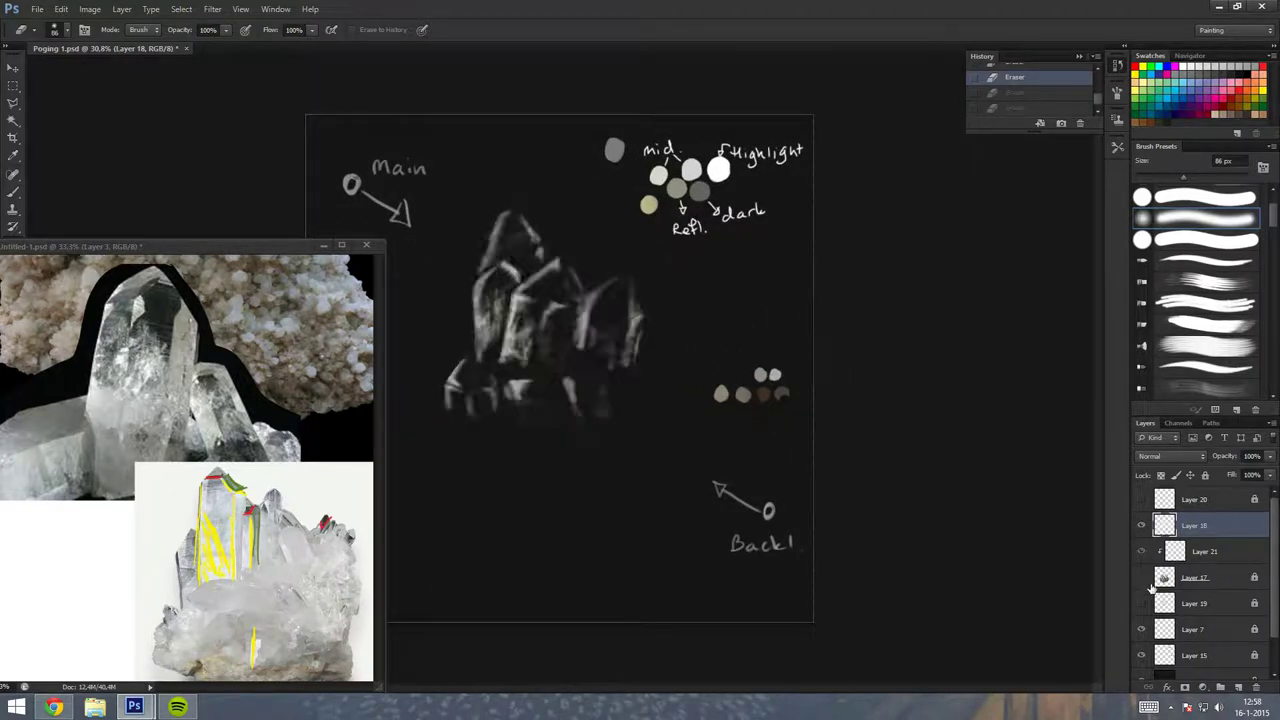
pyautogui.click(1200, 578)
# Softly erase near the crystal tip at 40% eraser opacity, keeping the stroke.
pyautogui.press('4')
pyautogui.click(628, 270)
pyautogui.click(628, 270)
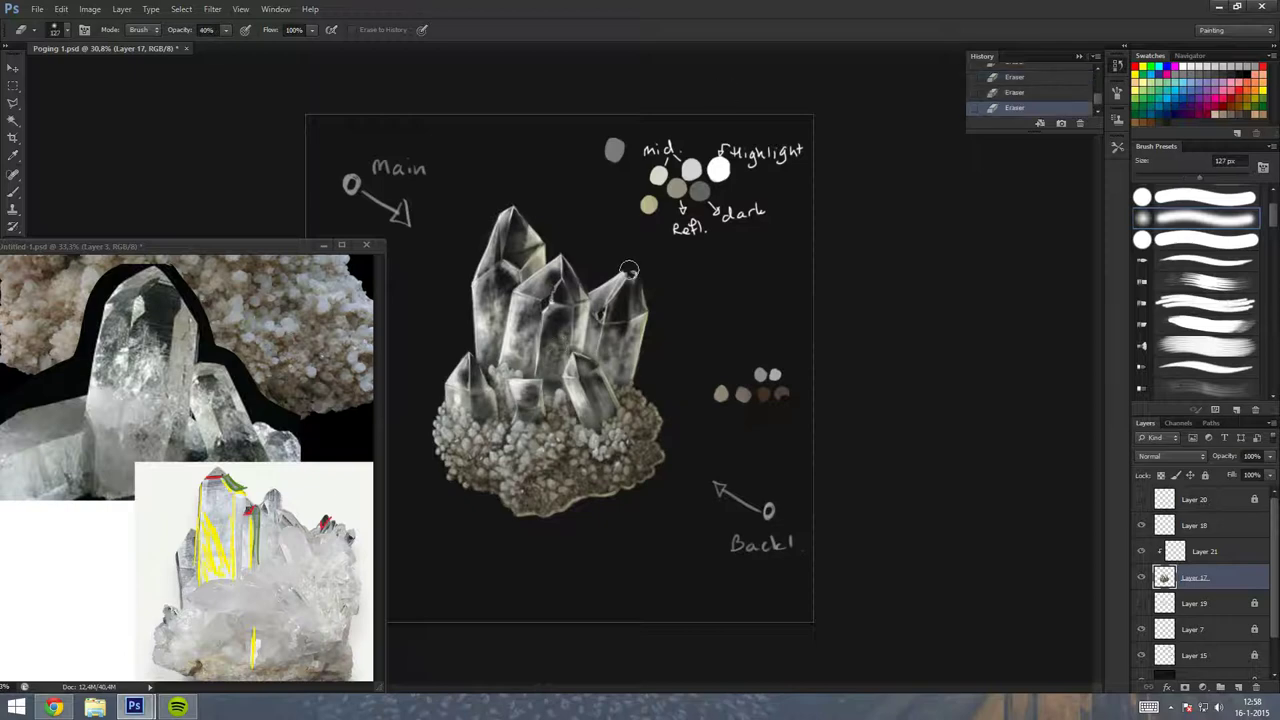
pyautogui.scroll(-1, 689, 294)
pyautogui.scroll(-1, 709, 294)
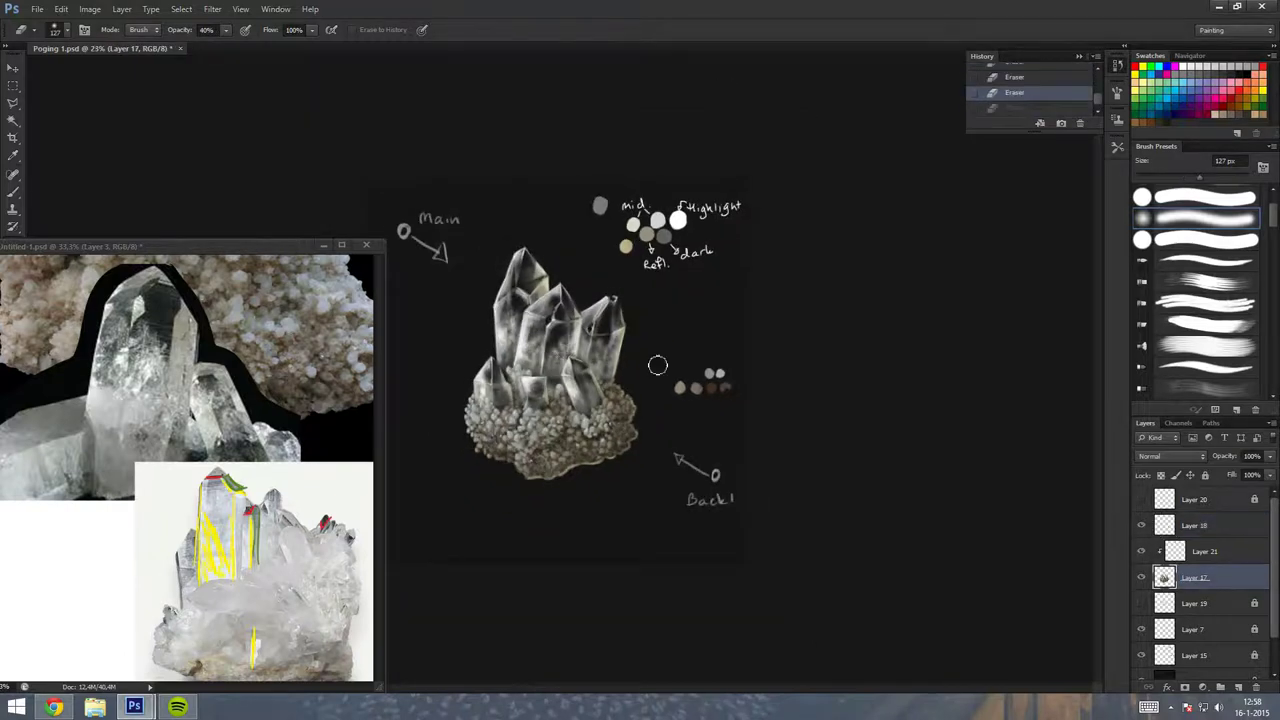
pyautogui.hotkey('ctrl', 'z')
pyautogui.hotkey('ctrl', 'z')
pyautogui.hotkey('ctrl', 'z')
pyautogui.hotkey('ctrl', 'z')
pyautogui.hotkey('ctrl', 'z')
pyautogui.hotkey('ctrl', 'shift', 'z')
pyautogui.scroll(1, 503, 390)
pyautogui.scroll(1, 556, 340)
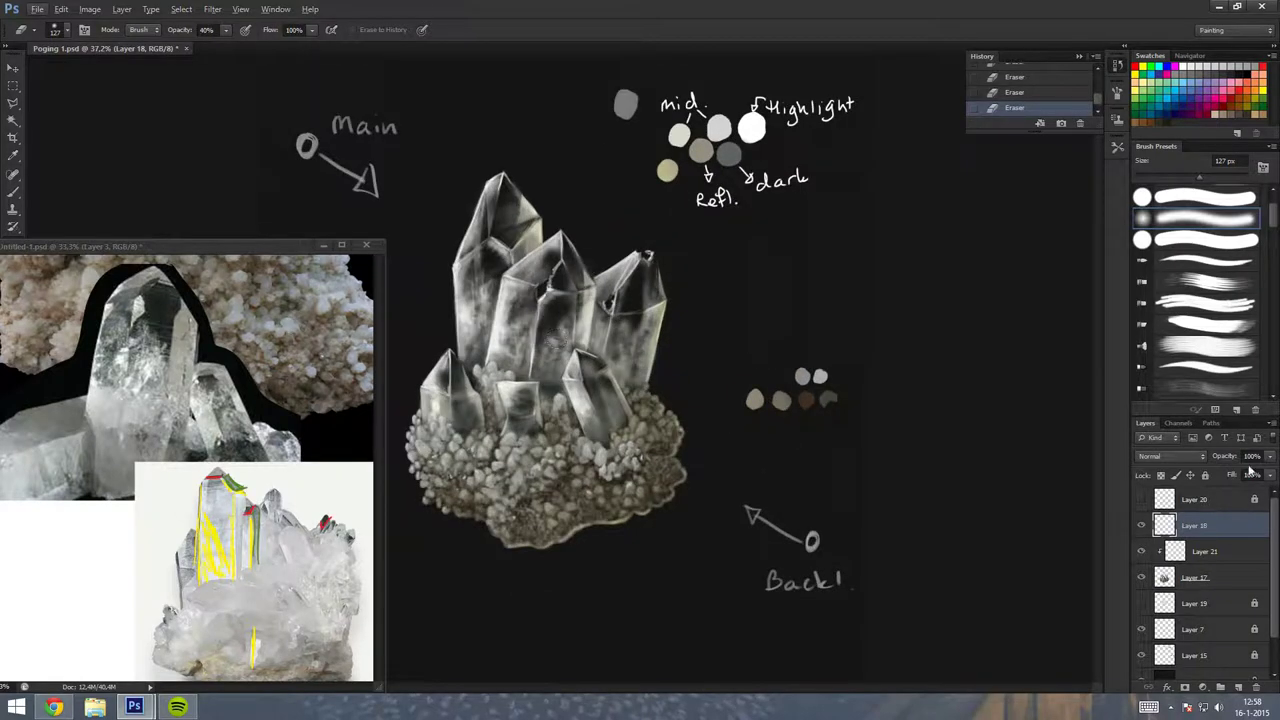
# On Layer 17, paint fine strokes on the crystal faces with a 20 px brush.
pyautogui.hotkey('alt', '[')
pyautogui.hotkey('alt', '[')
pyautogui.press('b')
pyautogui.press('.')
pyautogui.press('.')
pyautogui.press(']')
pyautogui.click(616, 311)
pyautogui.click(551, 299)
pyautogui.click(620, 307)
pyautogui.click(543, 346)
# Raise brush opacity to 86% and paint crisp crystal highlights.
pyautogui.press('8')
pyautogui.press('6')
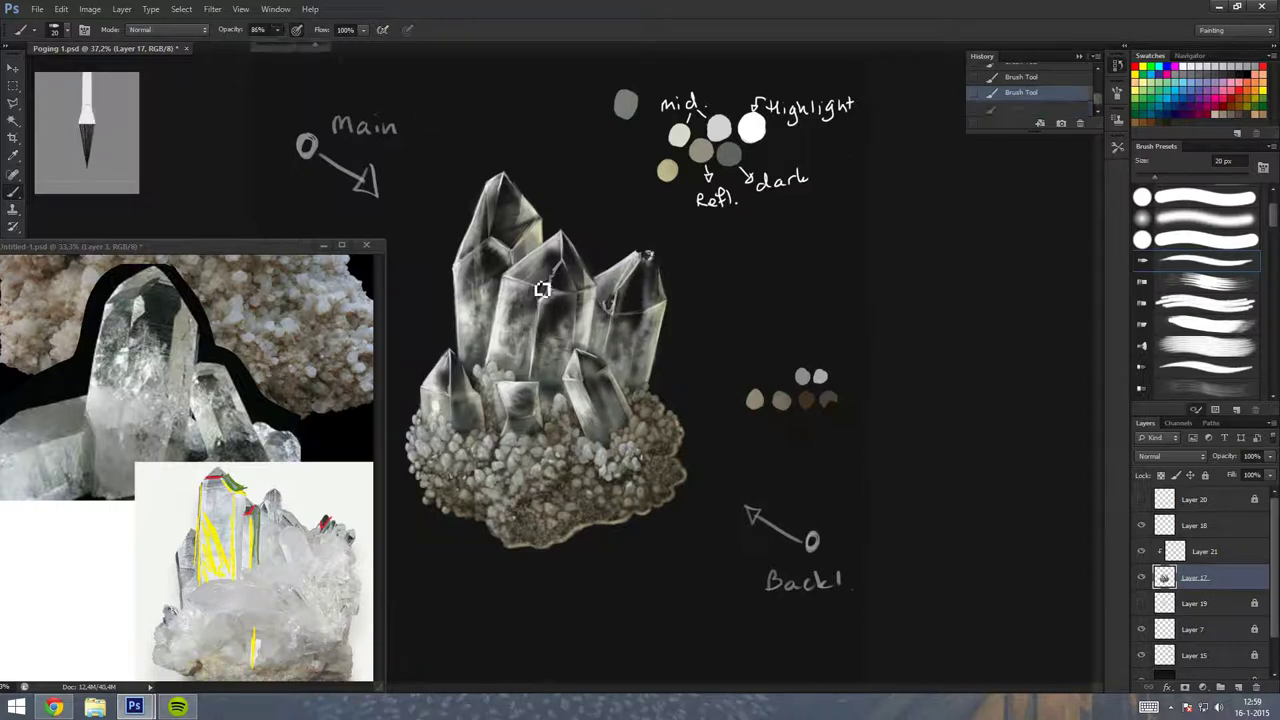
pyautogui.click(652, 337)
pyautogui.click(549, 289)
# Erase small touches at 40% on the crystal faces and near the tip.
pyautogui.press('e')
pyautogui.click(560, 312)
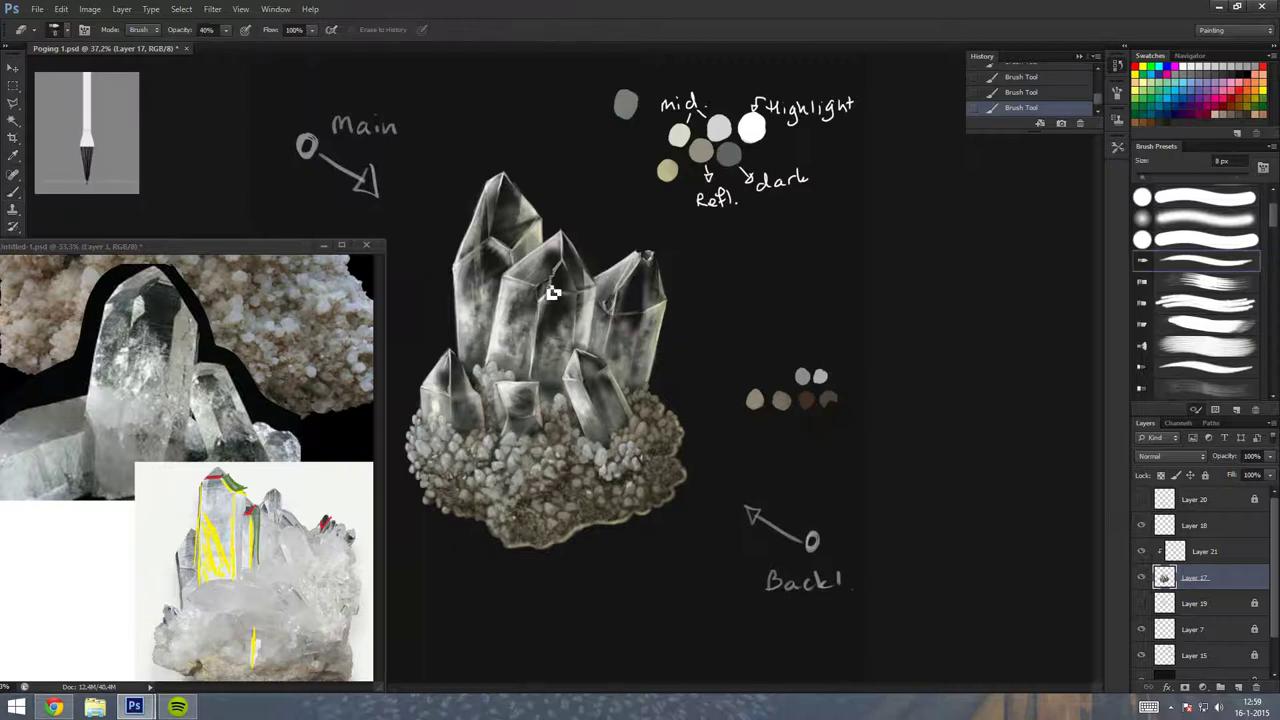
pyautogui.click(625, 283)
pyautogui.click(661, 269)
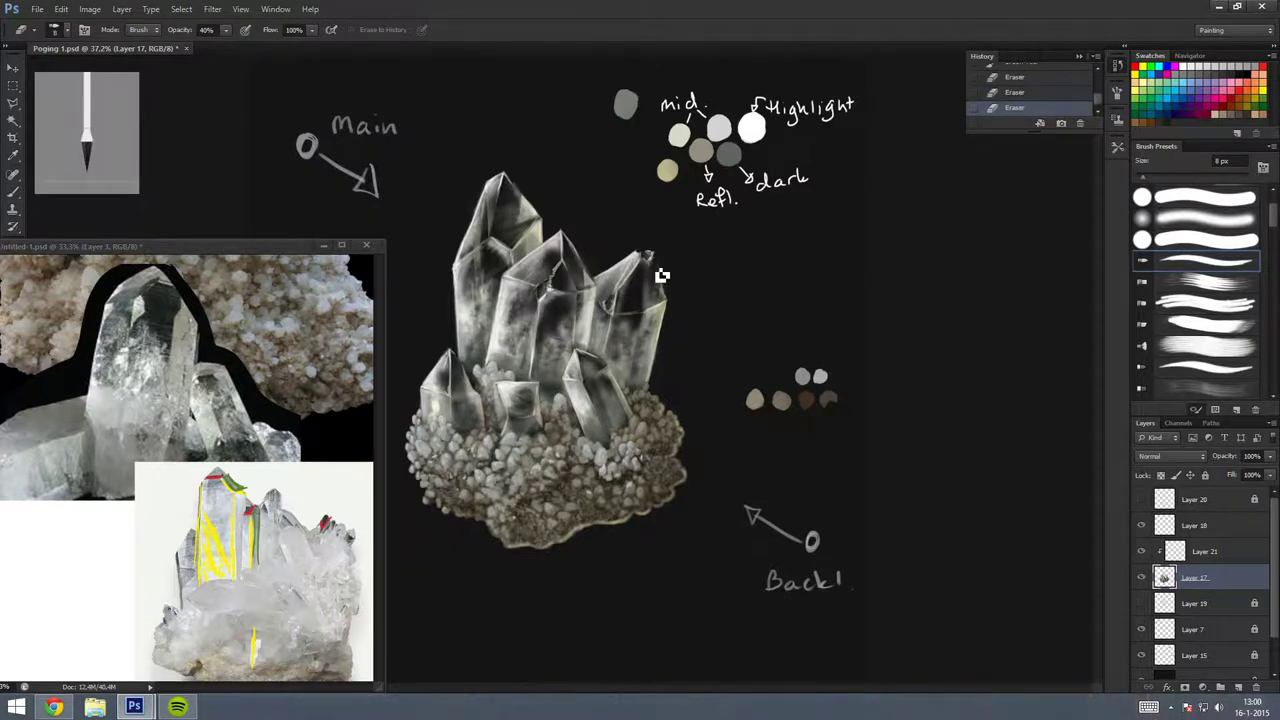
pyautogui.scroll(-1, 624, 341)
pyautogui.scroll(-2, 620, 323)
pyautogui.scroll(3, 620, 330)
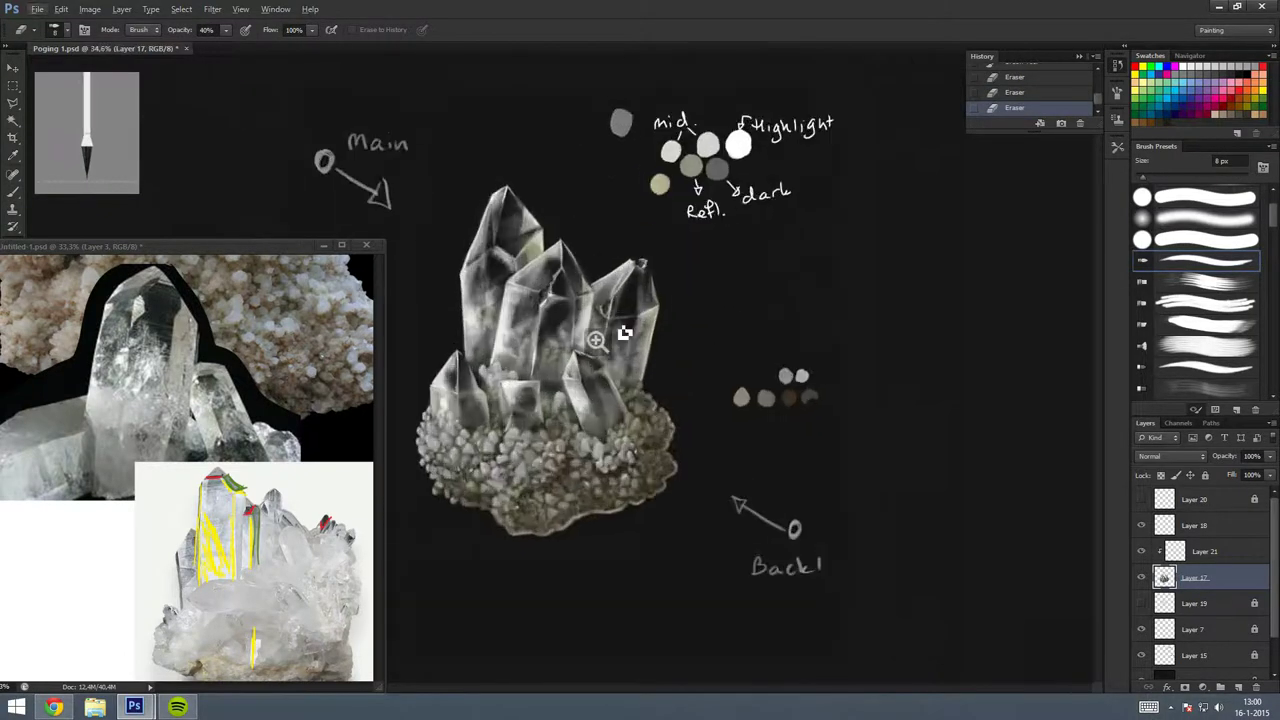
pyautogui.scroll(-2, 729, 443)
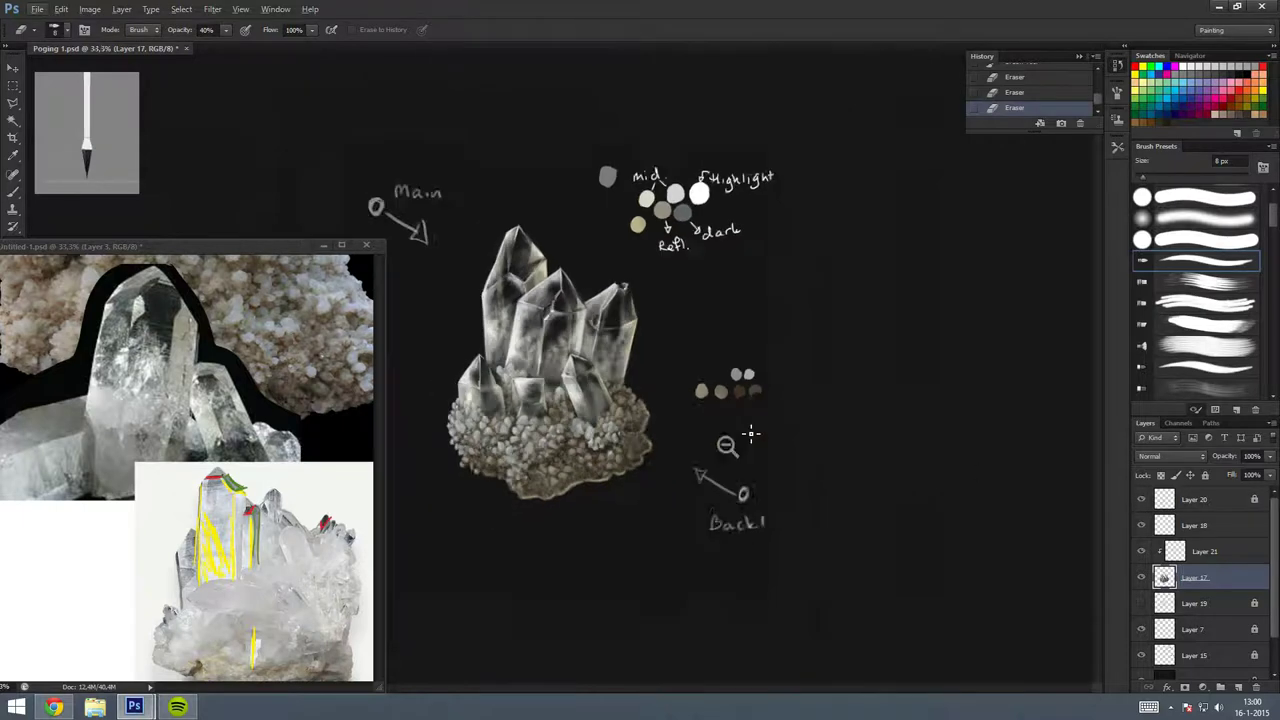
pyautogui.scroll(-1, 729, 443)
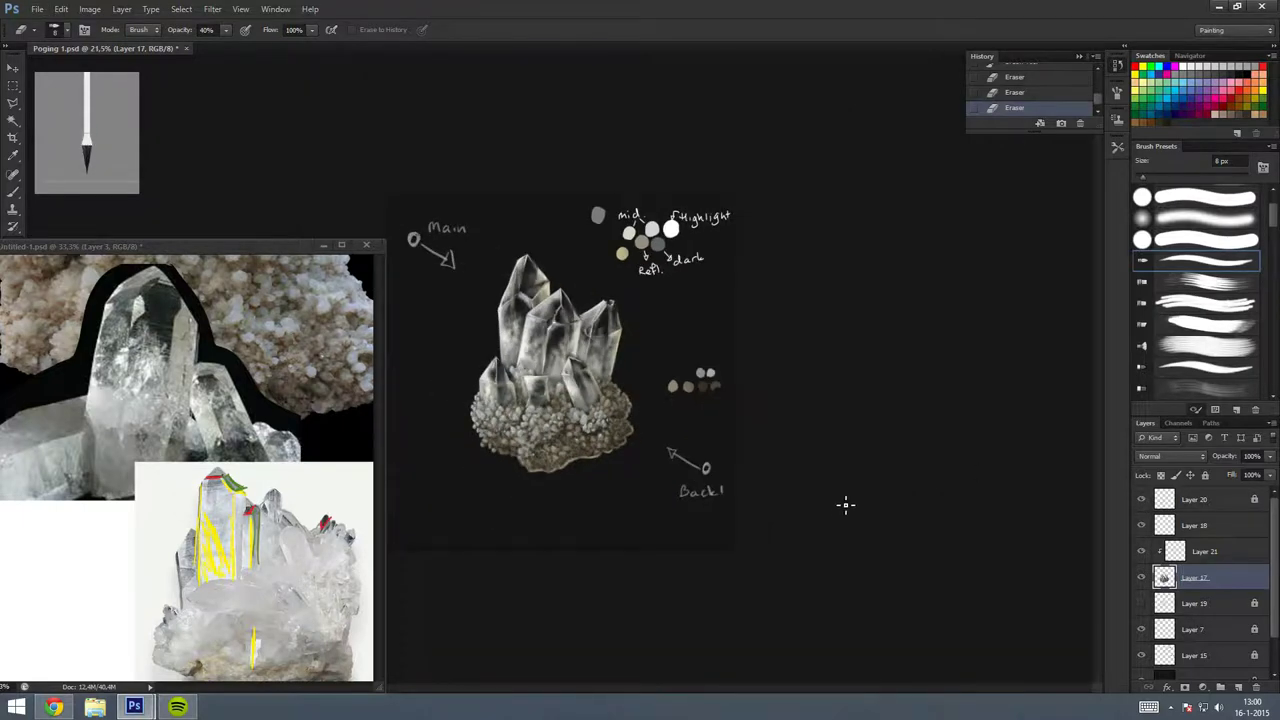
pyautogui.scroll(1, 845, 504)
pyautogui.scroll(1, 845, 504)
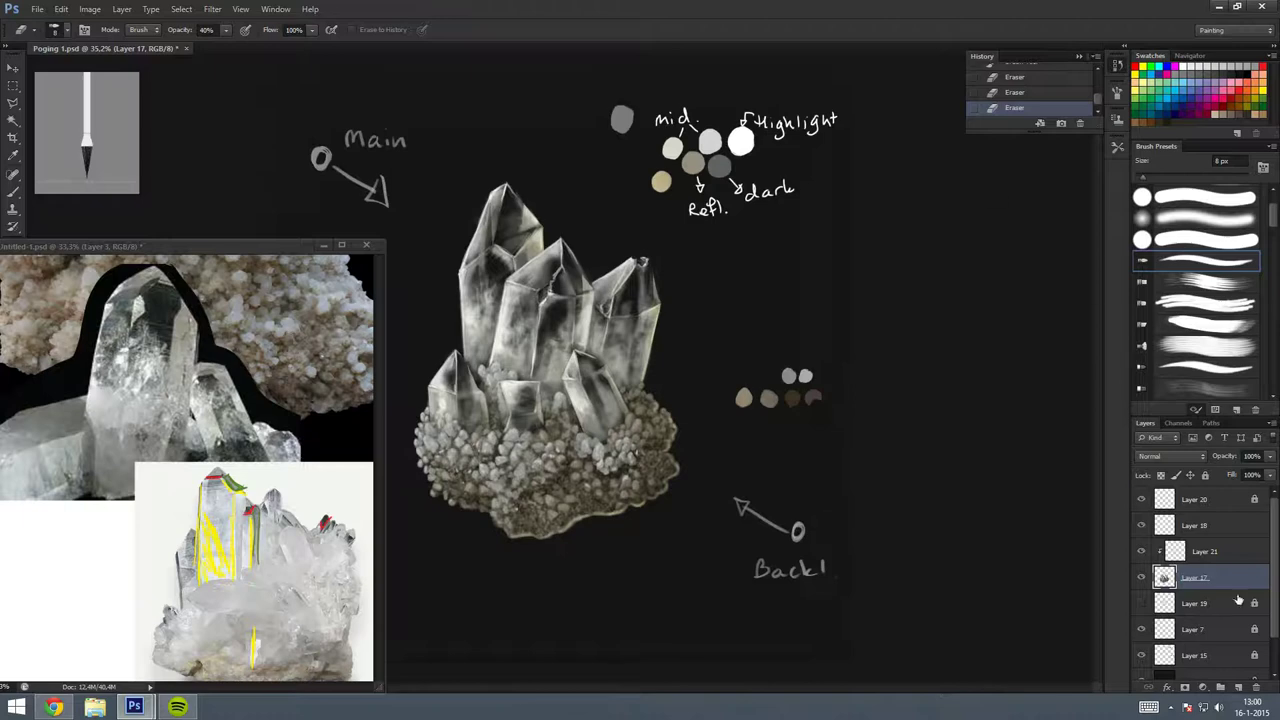
pyautogui.scroll(-1, 563, 365)
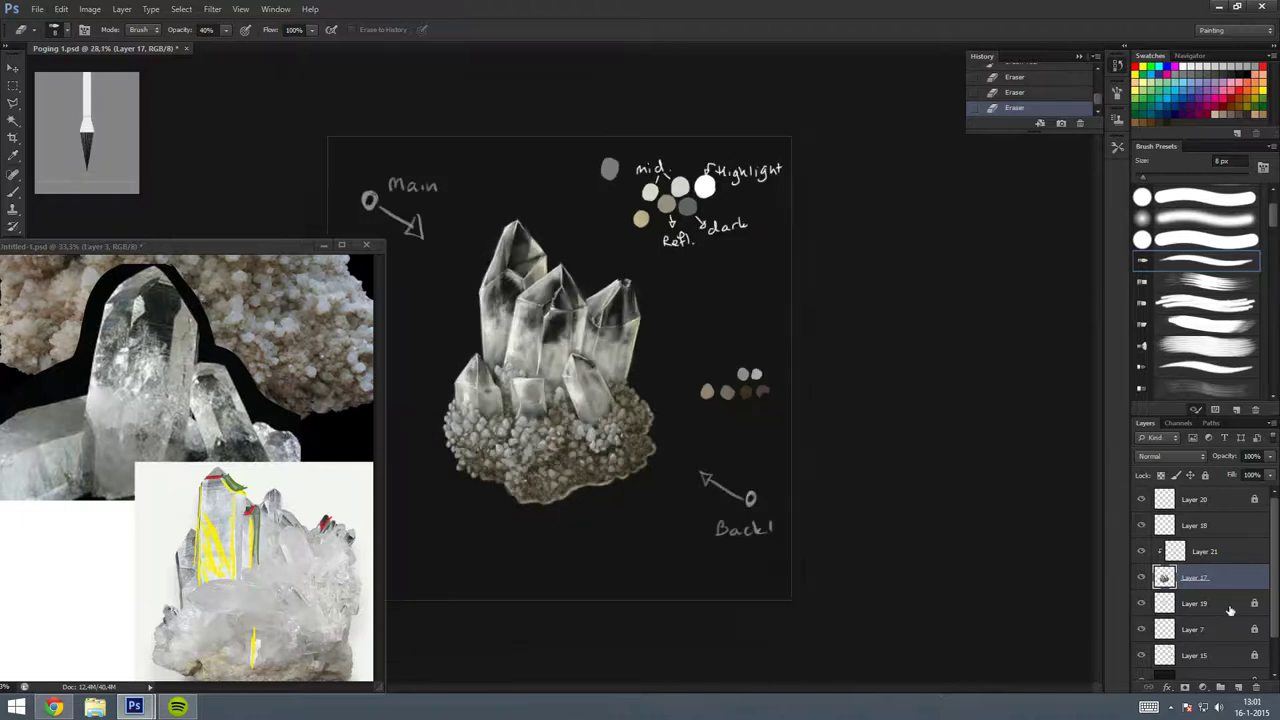
# Fade Layer 19 to 16% opacity, then delete Layer 19.
pyautogui.click(1195, 603)
pyautogui.moveTo(1224, 456); pyautogui.dragTo(1180, 456)
pyautogui.scroll(-1, 893, 516)
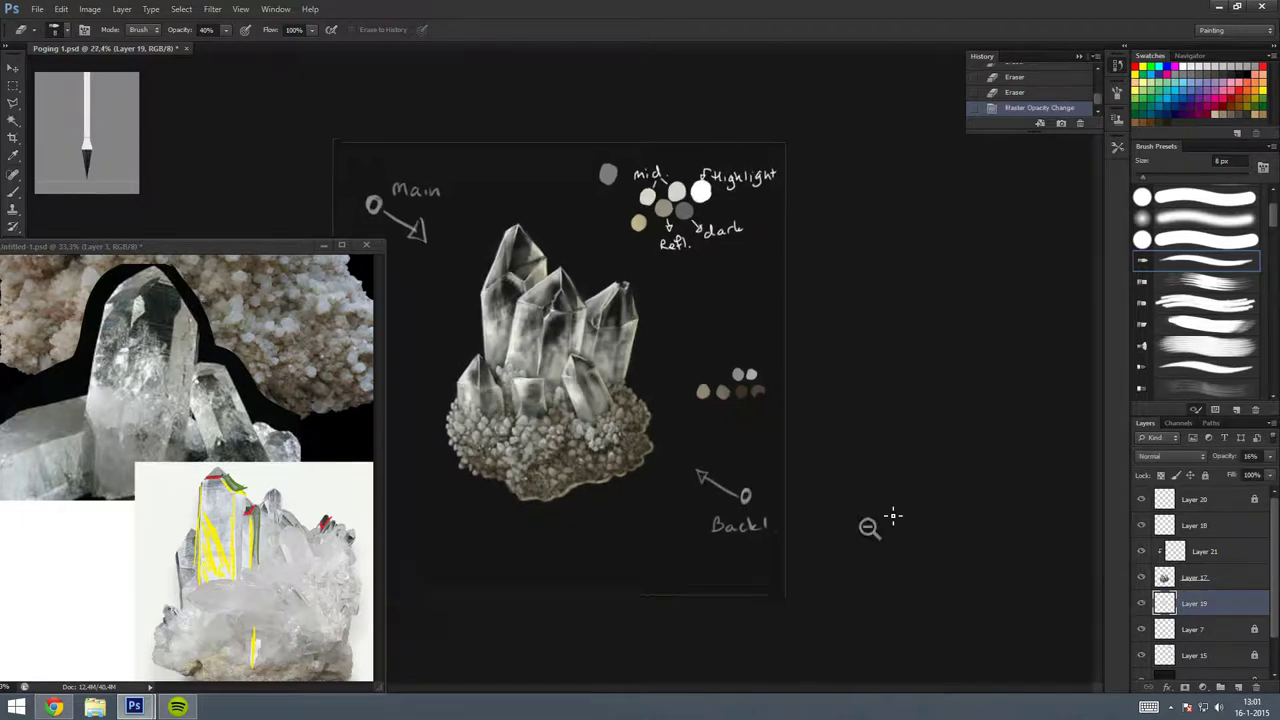
pyautogui.scroll(-1, 893, 516)
pyautogui.press('Delete')
# Set Layer 20 to 82% opacity and erase bits of the crystal with a 77 px soft brush.
pyautogui.click(1145, 502)
pyautogui.click(1195, 499)
pyautogui.moveTo(1270, 456); pyautogui.dragTo(1250, 483)
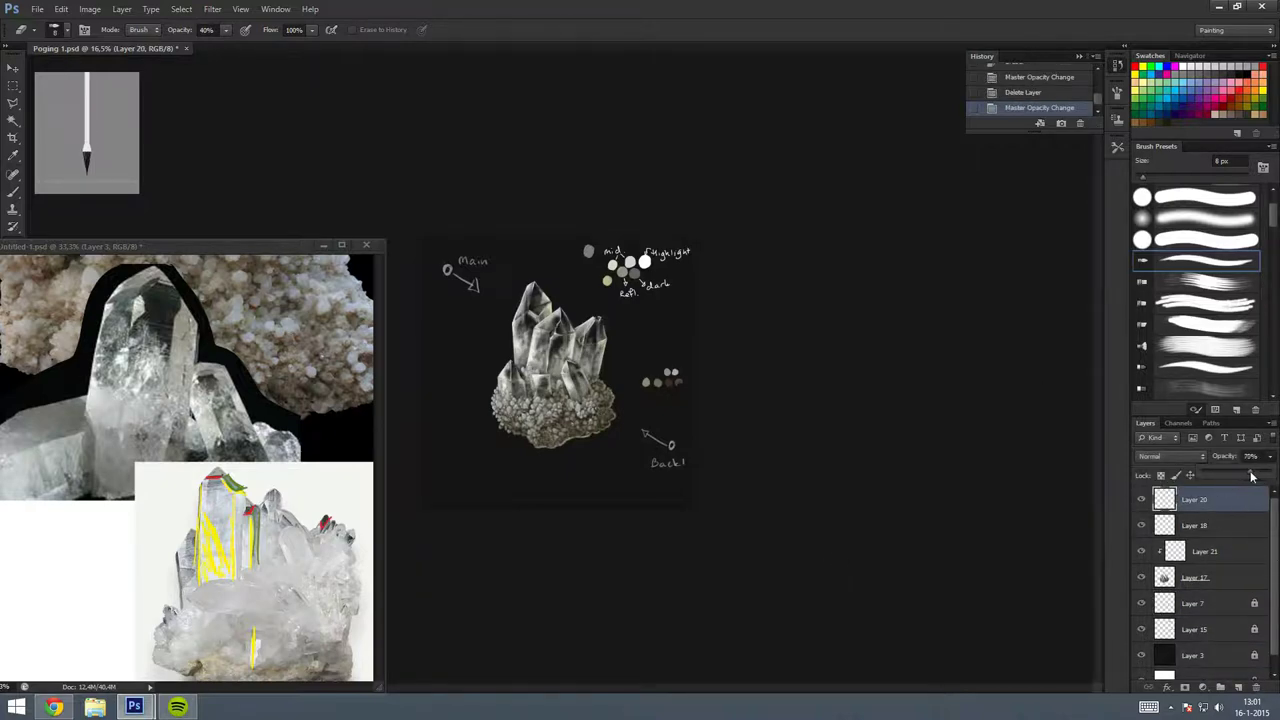
pyautogui.click(1200, 218)
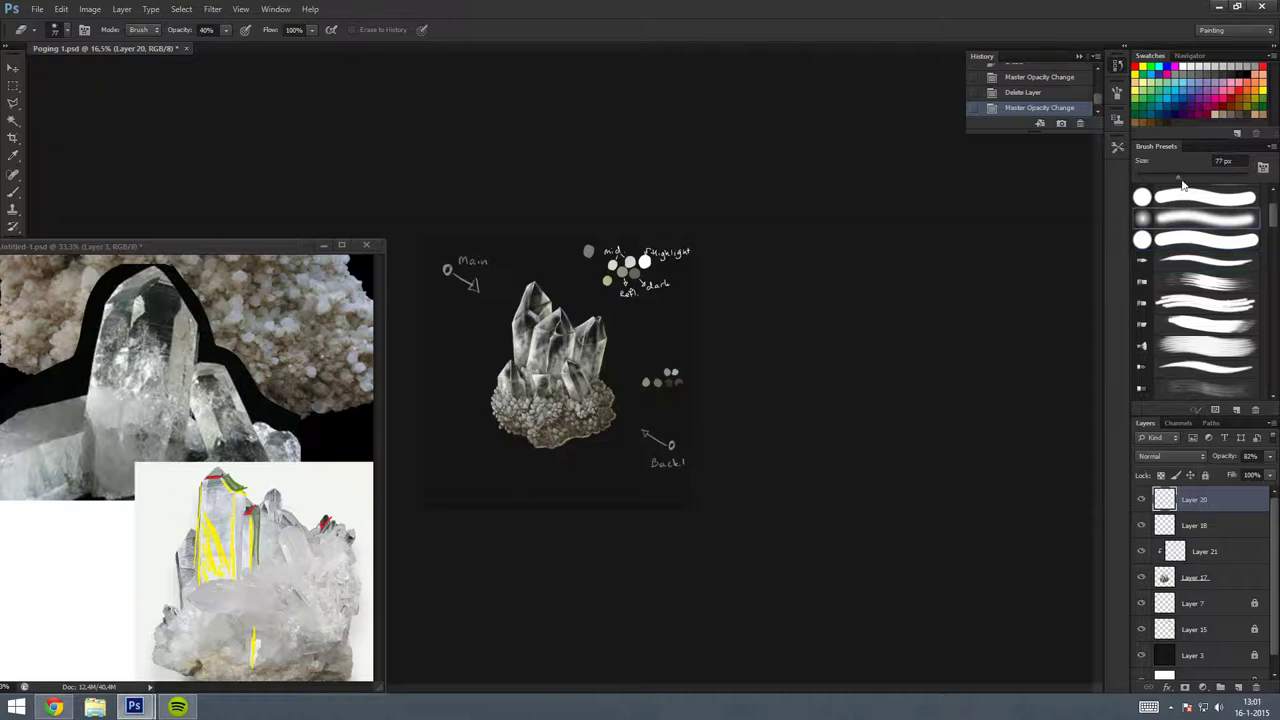
pyautogui.click(586, 344)
pyautogui.click(600, 410)
# Erase part of the crystal base, dim Layer 20 to 59%, then delete it.
pyautogui.hotkey('ctrl', 'z')
pyautogui.moveTo(570, 402); pyautogui.dragTo(583, 420)
pyautogui.press('5')
pyautogui.press('9')
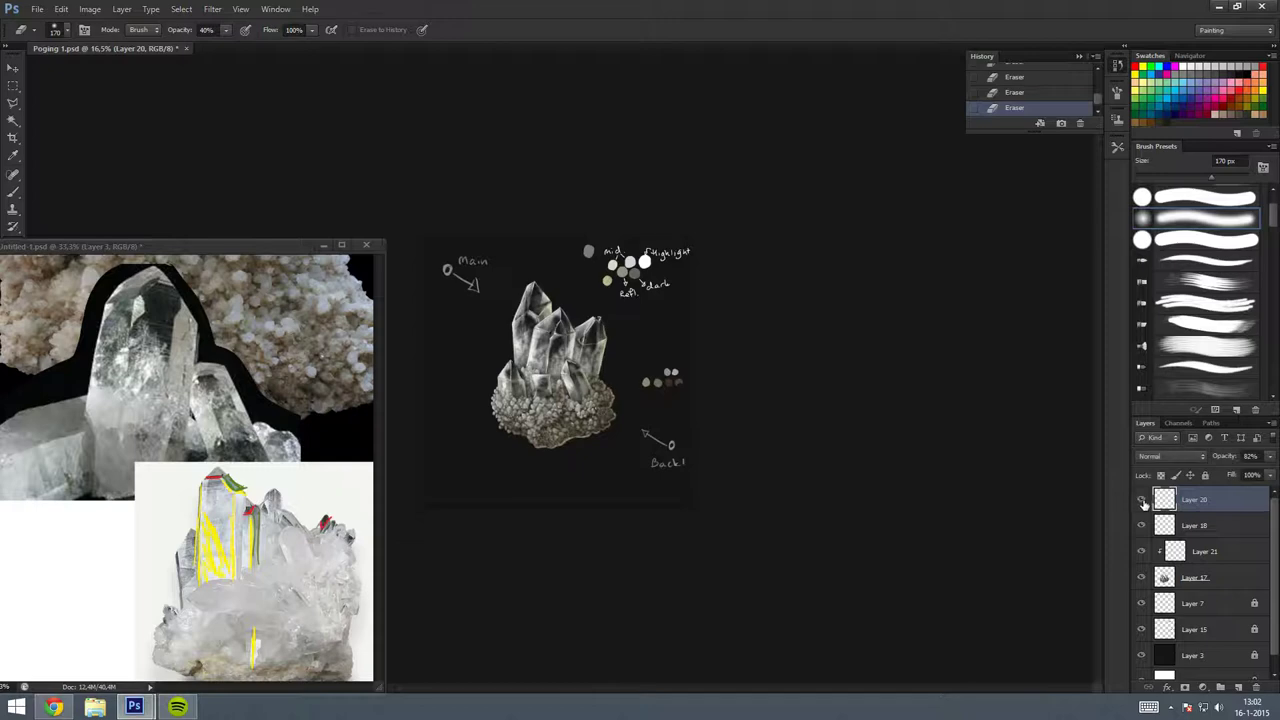
pyautogui.press('Delete')
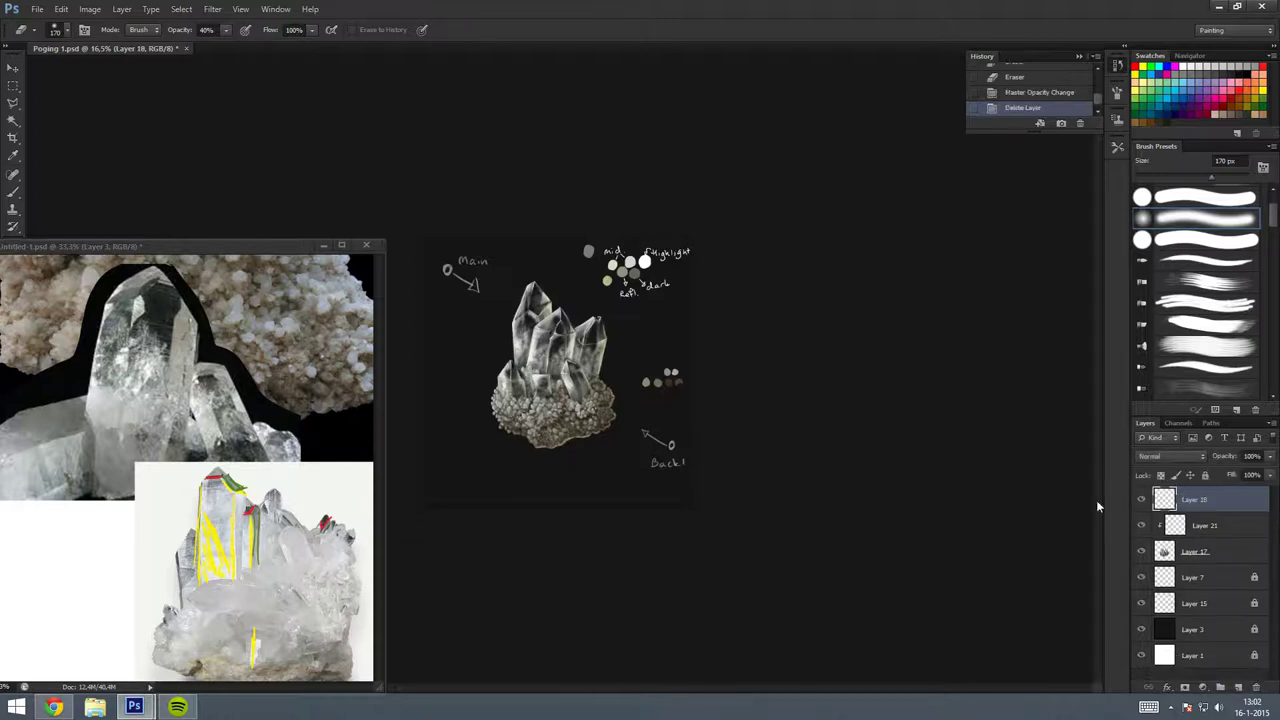
# Merge crystal Layers 18, 21 and 17 into a single layer.
pyautogui.keyDown('shift'); pyautogui.click(1200, 551); pyautogui.keyUp('shift')
pyautogui.rightClick(1240, 508)
pyautogui.click(1192, 367)
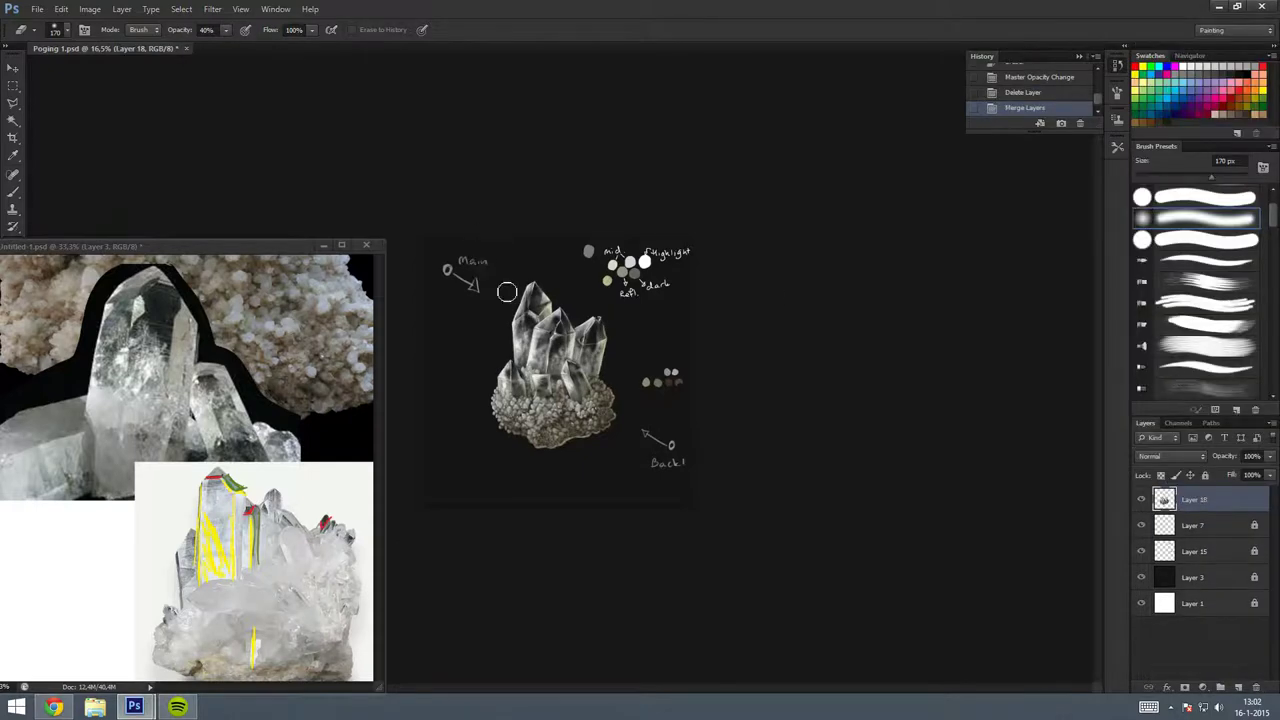
pyautogui.scroll(2, 507, 291)
pyautogui.scroll(2, 507, 291)
# Raise the merged layer's brightness by 23 with Brightness/Contrast.
pyautogui.click(90, 9)
pyautogui.click(316, 43)
pyautogui.moveTo(826, 300); pyautogui.dragTo(838, 302)
pyautogui.click(918, 289)
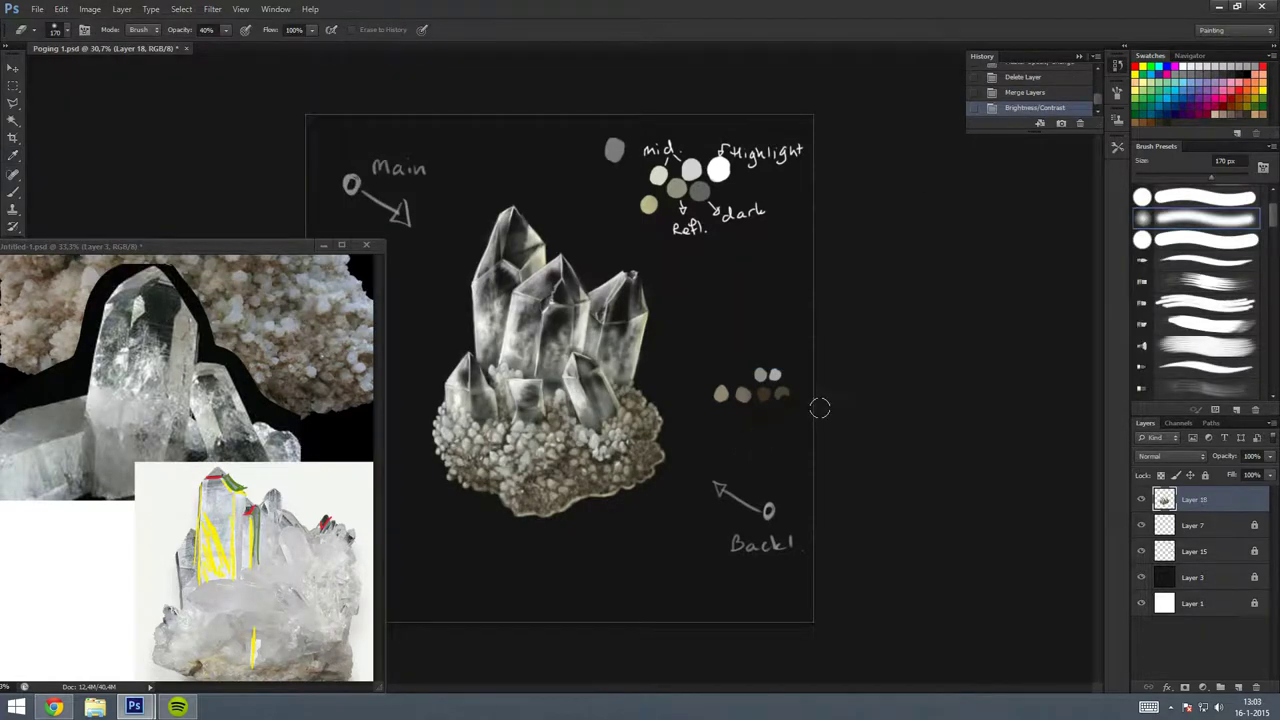
# Close the reference image without saving.
pyautogui.scroll(1, 820, 409)
pyautogui.click(366, 244)
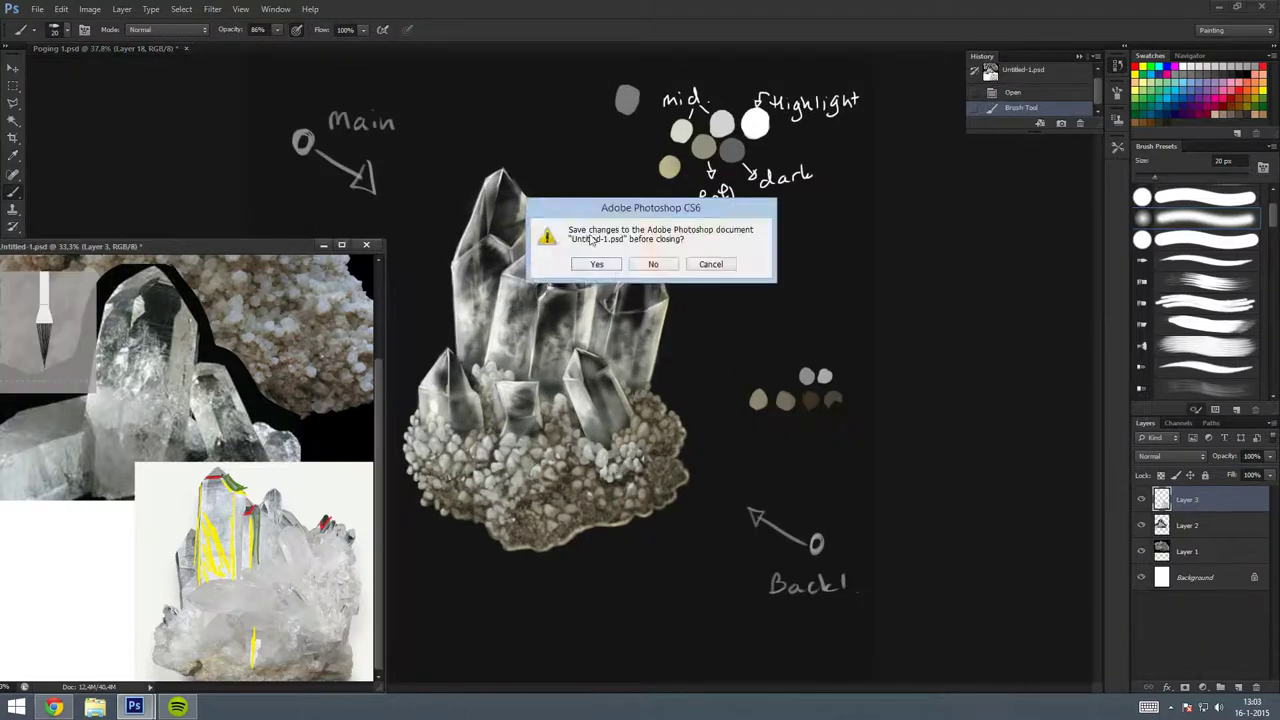
pyautogui.click(651, 263)
# Dab beige pebble highlights on the rock base and small strokes on the right crystal.
pyautogui.click(9, 432)
pyautogui.click(769, 260)
pyautogui.moveTo(648, 508); pyautogui.dragTo(660, 490)
pyautogui.moveTo(666, 446)
pyautogui.mouseDown()
pyautogui.moveTo(663, 491)
pyautogui.moveTo(680, 477)
pyautogui.mouseUp()
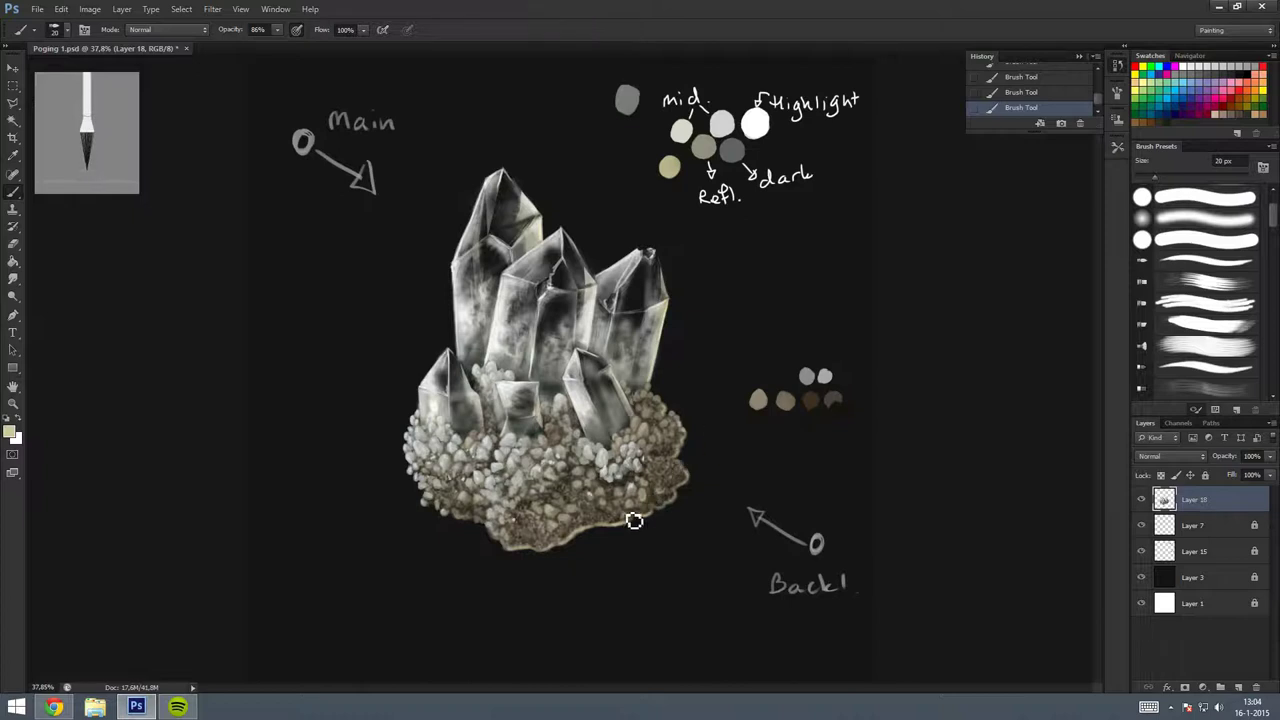
pyautogui.moveTo(654, 441)
pyautogui.mouseDown()
pyautogui.moveTo(663, 486)
pyautogui.moveTo(677, 463)
pyautogui.moveTo(689, 474)
pyautogui.moveTo(670, 485)
pyautogui.mouseUp()
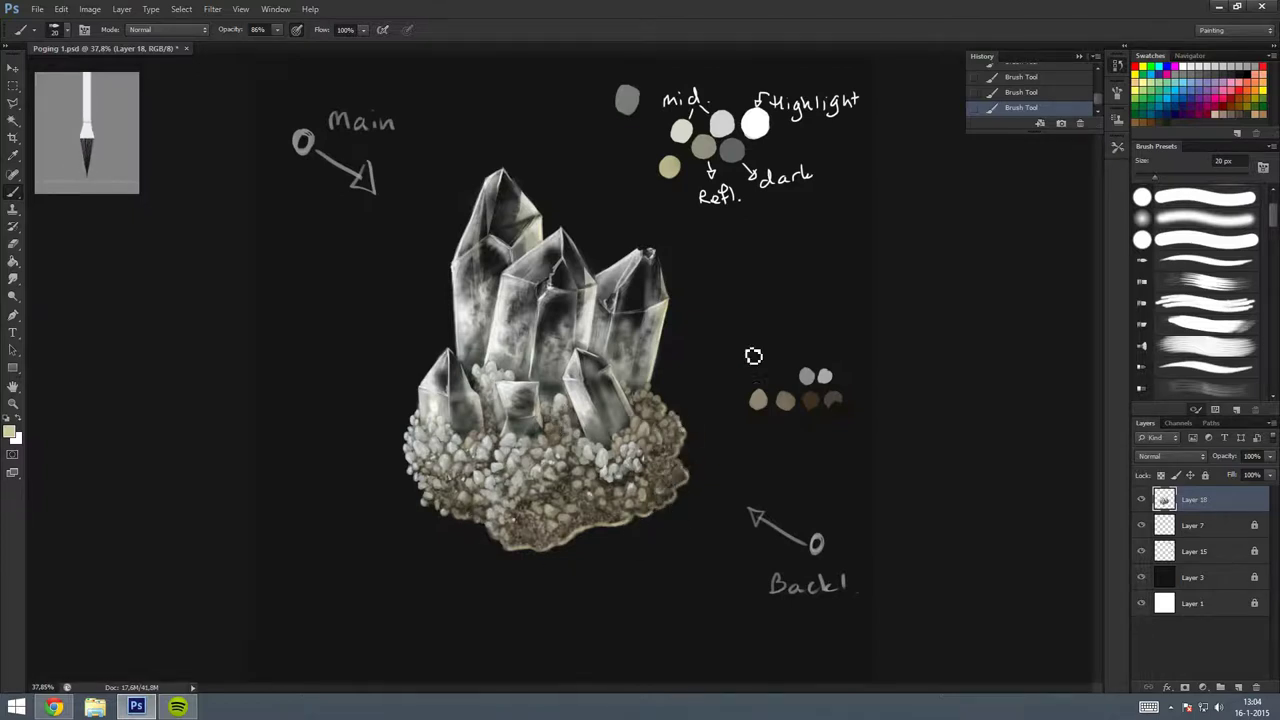
pyautogui.scroll(1, 753, 356)
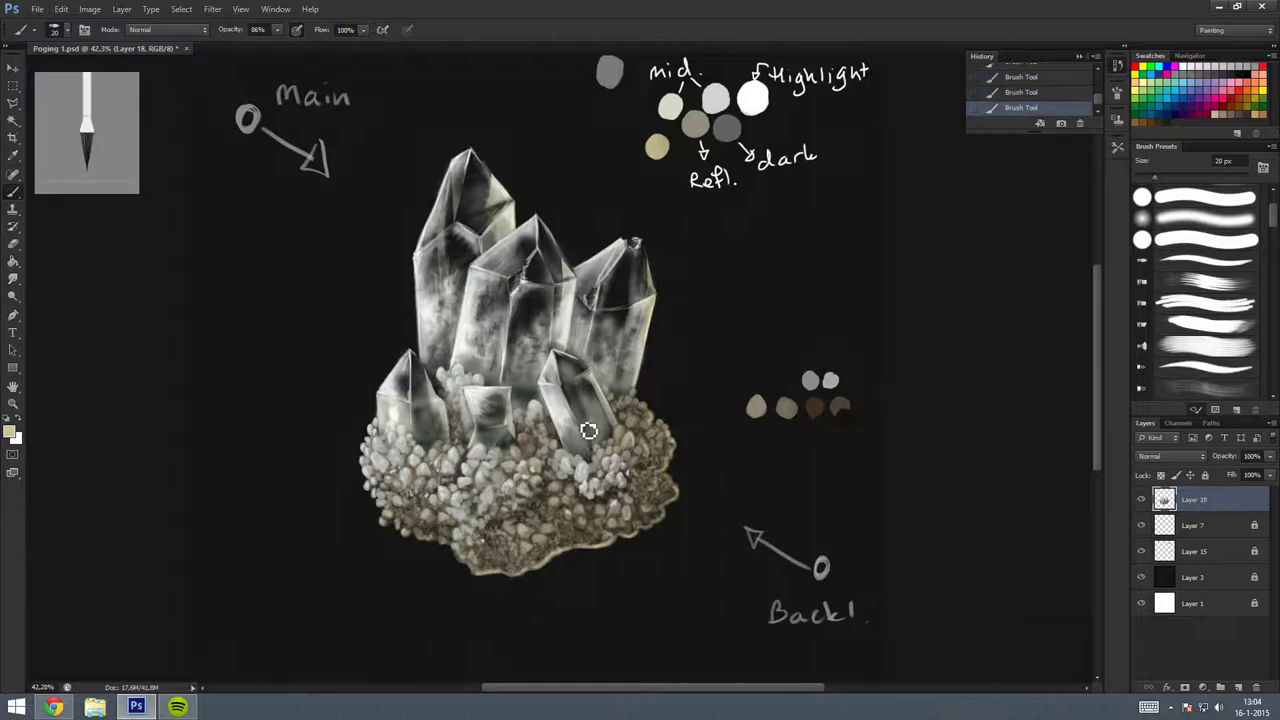
pyautogui.moveTo(593, 356); pyautogui.dragTo(598, 318)
pyautogui.moveTo(642, 262); pyautogui.dragTo(640, 309)
pyautogui.scroll(-3, 643, 290)
# Step back and forward through history to compare the recent crystal strokes.
pyautogui.scroll(3, 600, 400)
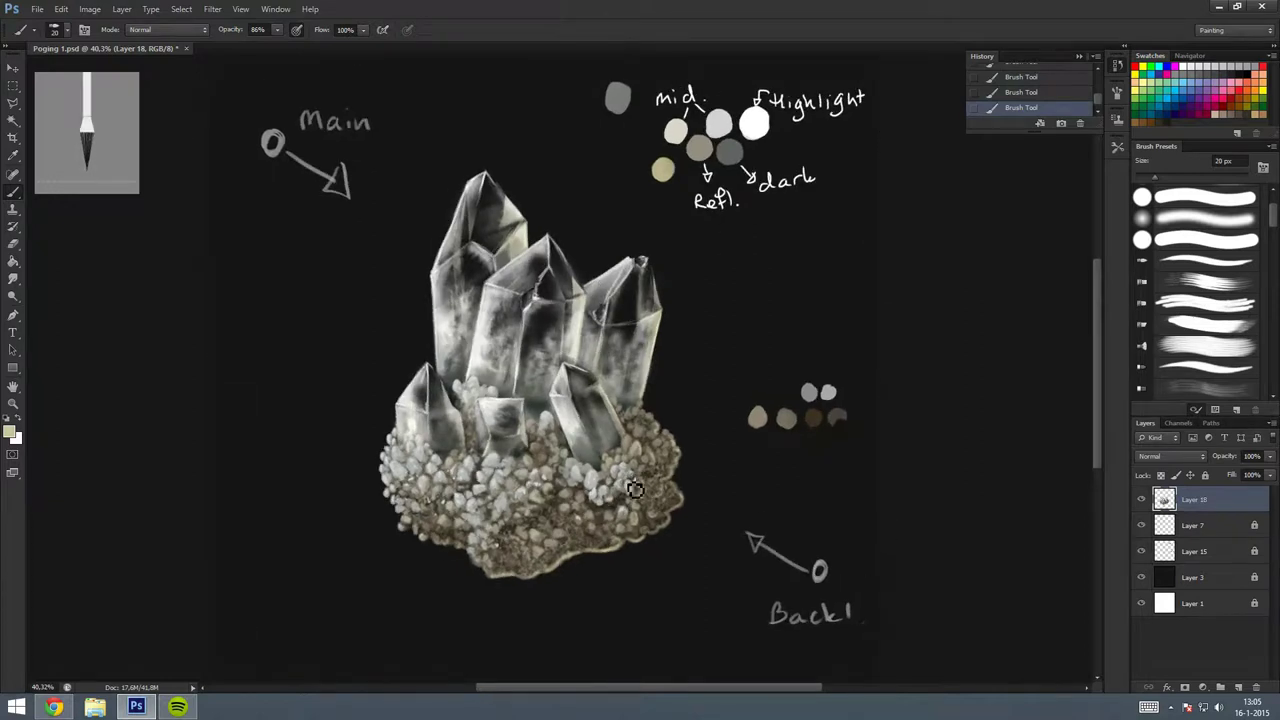
pyautogui.hotkey('ctrl', 'alt', 'z')
pyautogui.hotkey('ctrl', 'alt', 'z')
pyautogui.hotkey('ctrl', 'shift', 'z')
pyautogui.hotkey('ctrl', 'shift', 'z')
pyautogui.hotkey('ctrl', 'alt', 'z')
pyautogui.hotkey('ctrl', 'alt', 'z')
pyautogui.hotkey('ctrl', 'shift', 'z')
pyautogui.hotkey('ctrl', 'shift', 'z')
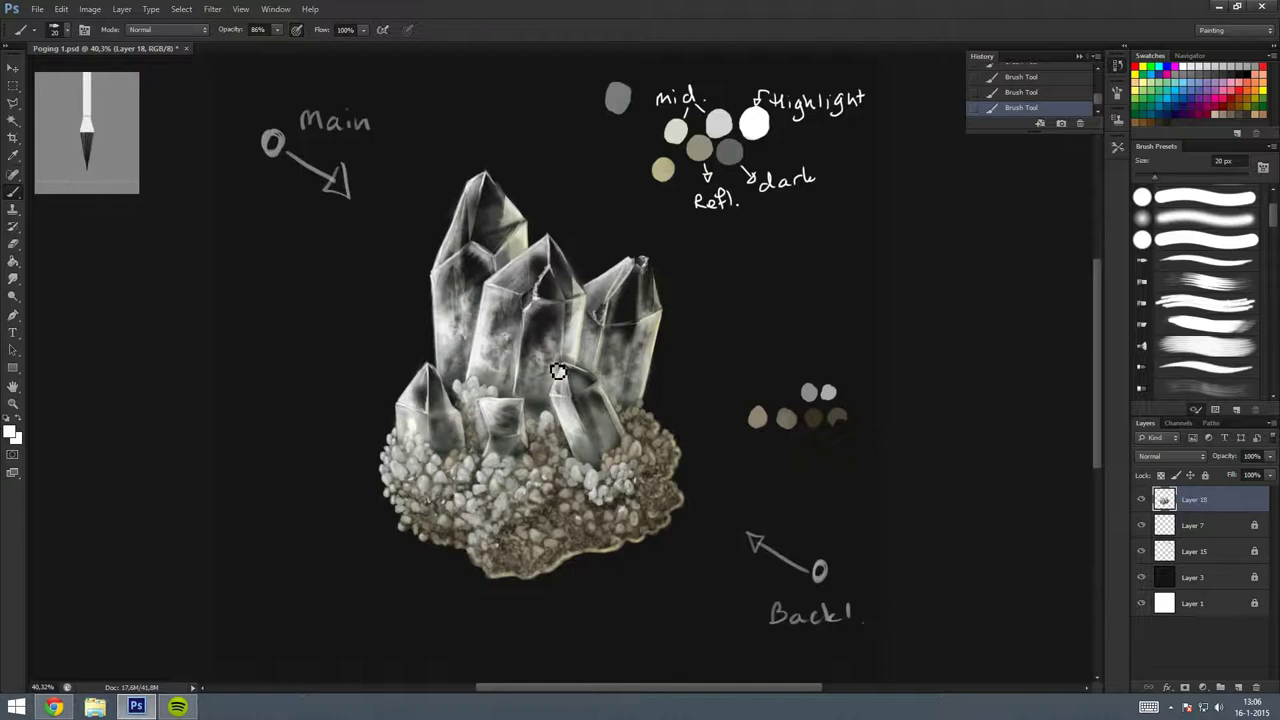
pyautogui.hotkey('ctrl', 'alt', 'z')
pyautogui.hotkey('ctrl', 'alt', 'z')
pyautogui.hotkey('ctrl', 'alt', 'z')
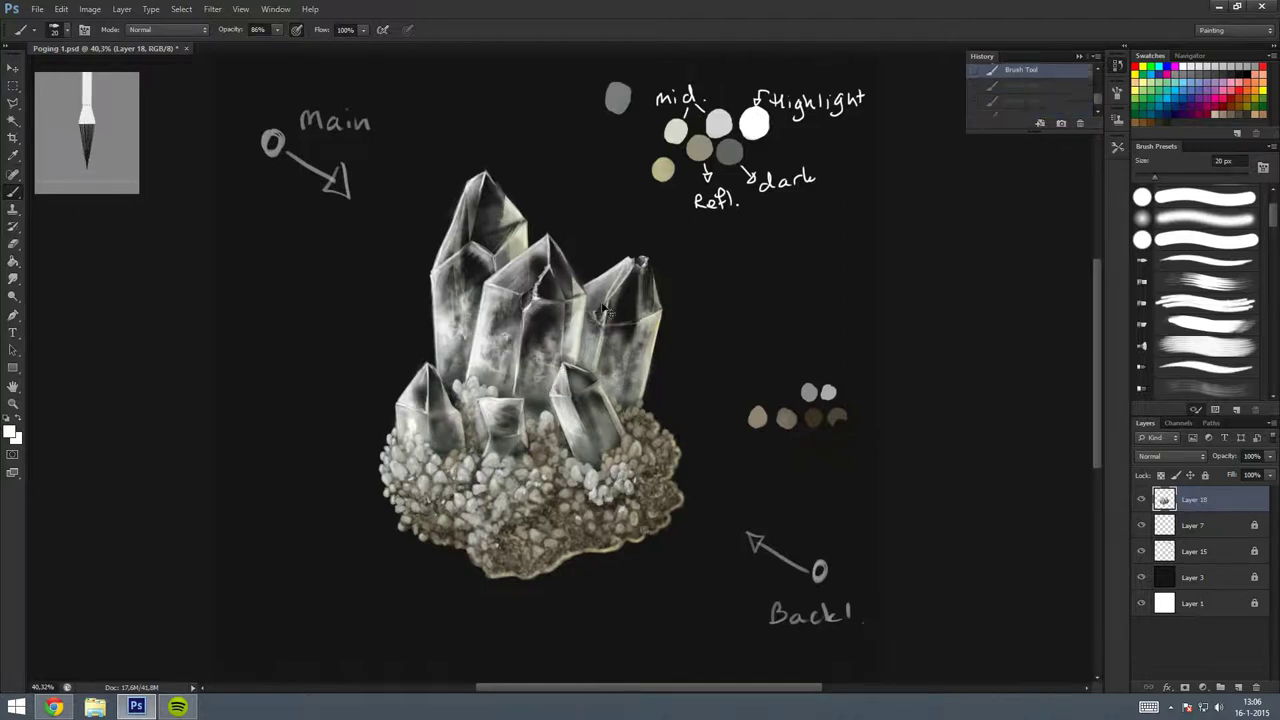
pyautogui.hotkey('ctrl', 'shift', 'z')
pyautogui.hotkey('ctrl', 'shift', 'z')
pyautogui.hotkey('ctrl', 'shift', 'z')
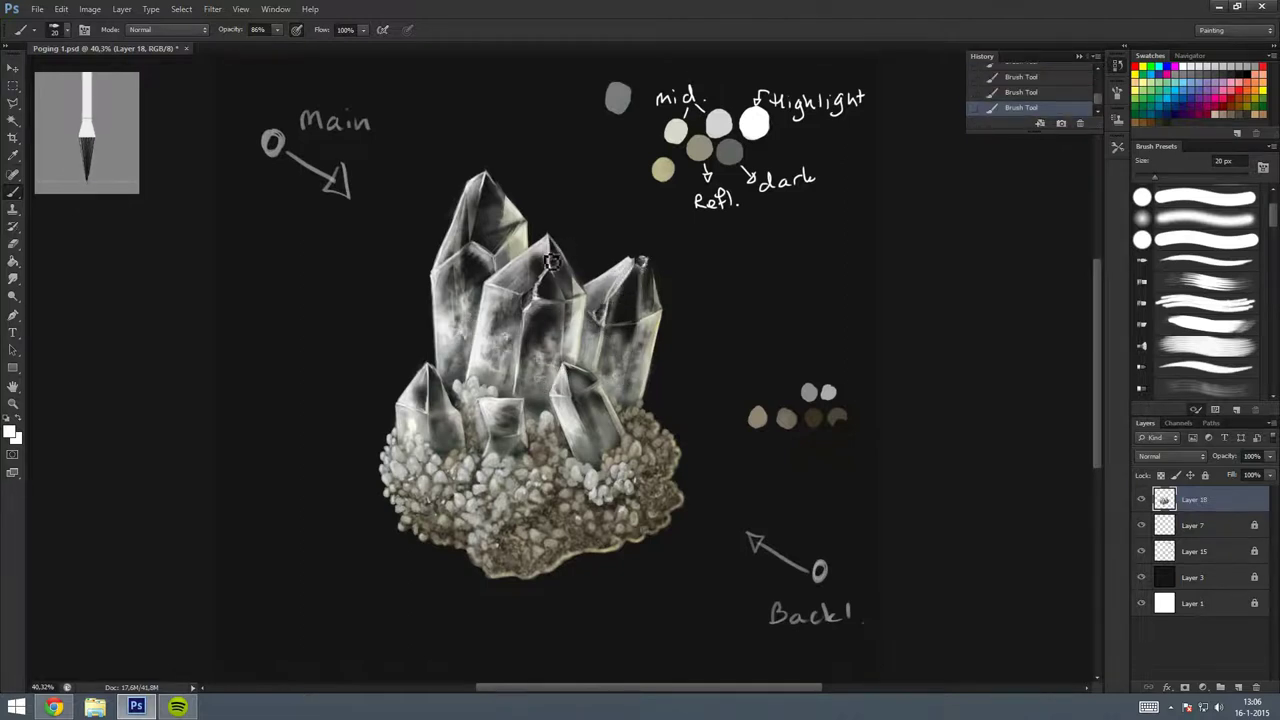
pyautogui.hotkey('ctrl', 'alt', 'z')
pyautogui.hotkey('ctrl', 'alt', 'z')
pyautogui.hotkey('ctrl', 'shift', 'z')
pyautogui.hotkey('ctrl', 'shift', 'z')
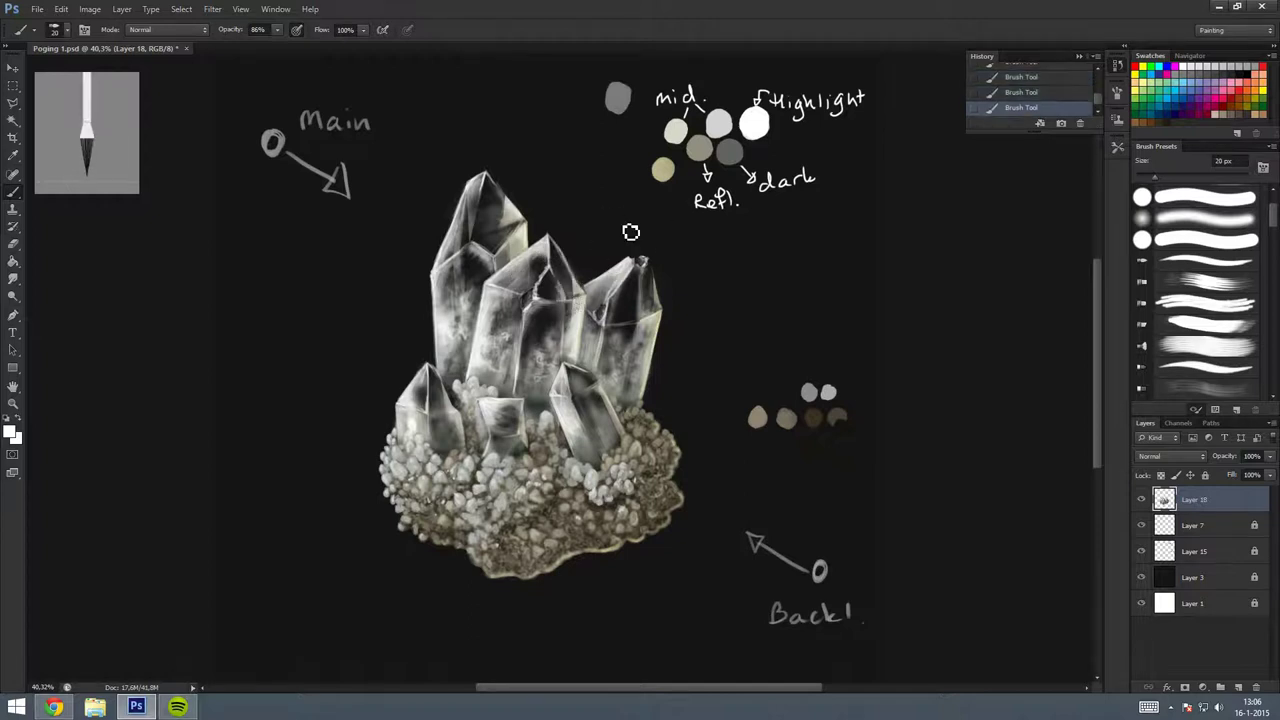
pyautogui.scroll(-3, 662, 244)
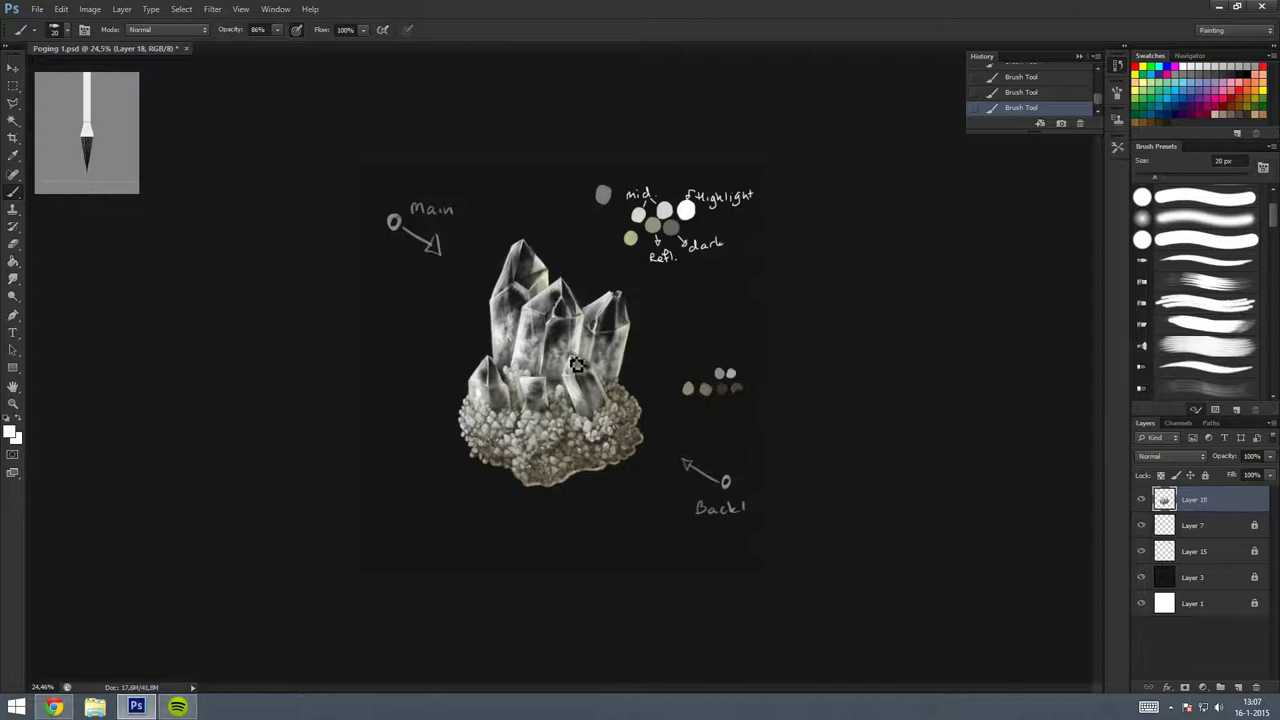
pyautogui.scroll(3, 577, 365)
pyautogui.hotkey('ctrl', 'alt', 'z')
pyautogui.hotkey('ctrl', 'alt', 'z')
pyautogui.hotkey('ctrl', 'alt', 'z')
pyautogui.hotkey('ctrl', 'shift', 'z')
pyautogui.hotkey('ctrl', 'shift', 'z')
pyautogui.hotkey('ctrl', 'shift', 'z')
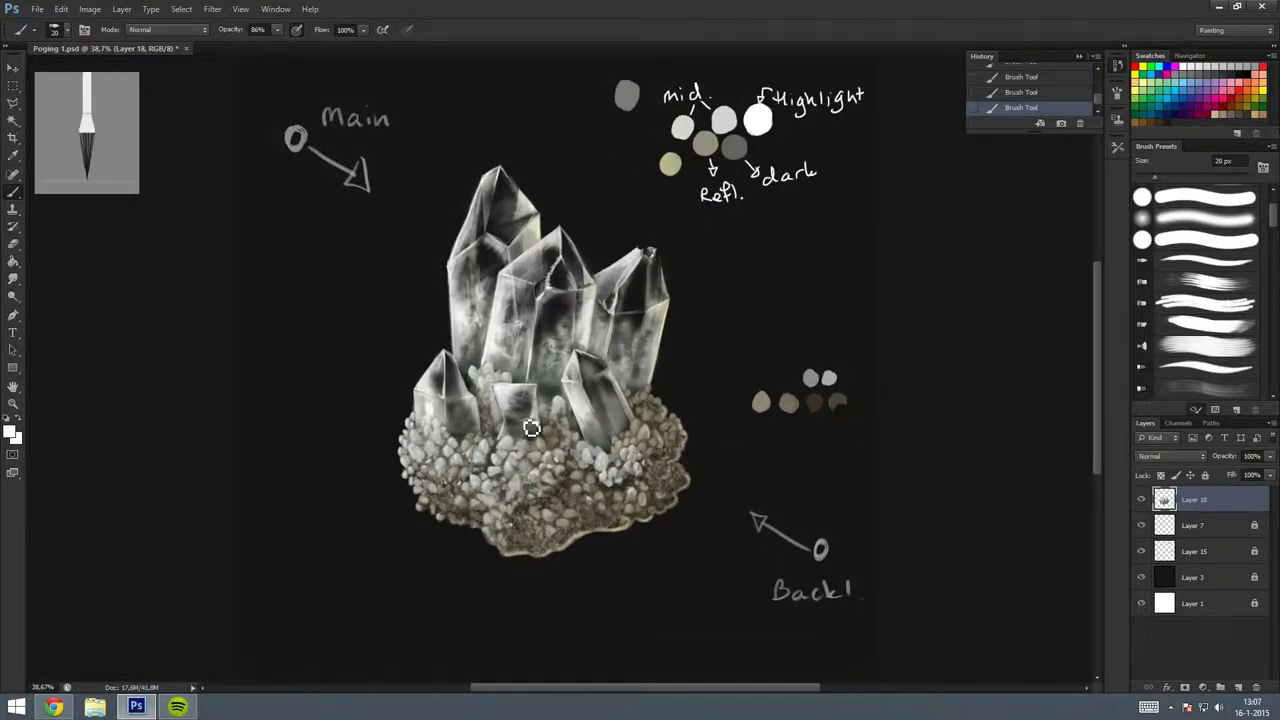
# Add two small brush touches to the crystals, compare them, and zoom on the upper-right crystal.
pyautogui.click(509, 373)
pyautogui.click(610, 389)
pyautogui.hotkey('ctrl', 'alt', 'z')
pyautogui.hotkey('ctrl', 'alt', 'z')
pyautogui.hotkey('ctrl', 'shift', 'z')
pyautogui.hotkey('ctrl', 'shift', 'z')
pyautogui.hotkey('ctrl', 'alt', 'z')
pyautogui.hotkey('ctrl', 'shift', 'z')
pyautogui.moveTo(636, 258); pyautogui.dragTo(665, 248)
# Outline the upper-right crystal with the Polygonal Lasso, delete it, and deselect.
pyautogui.press('l')
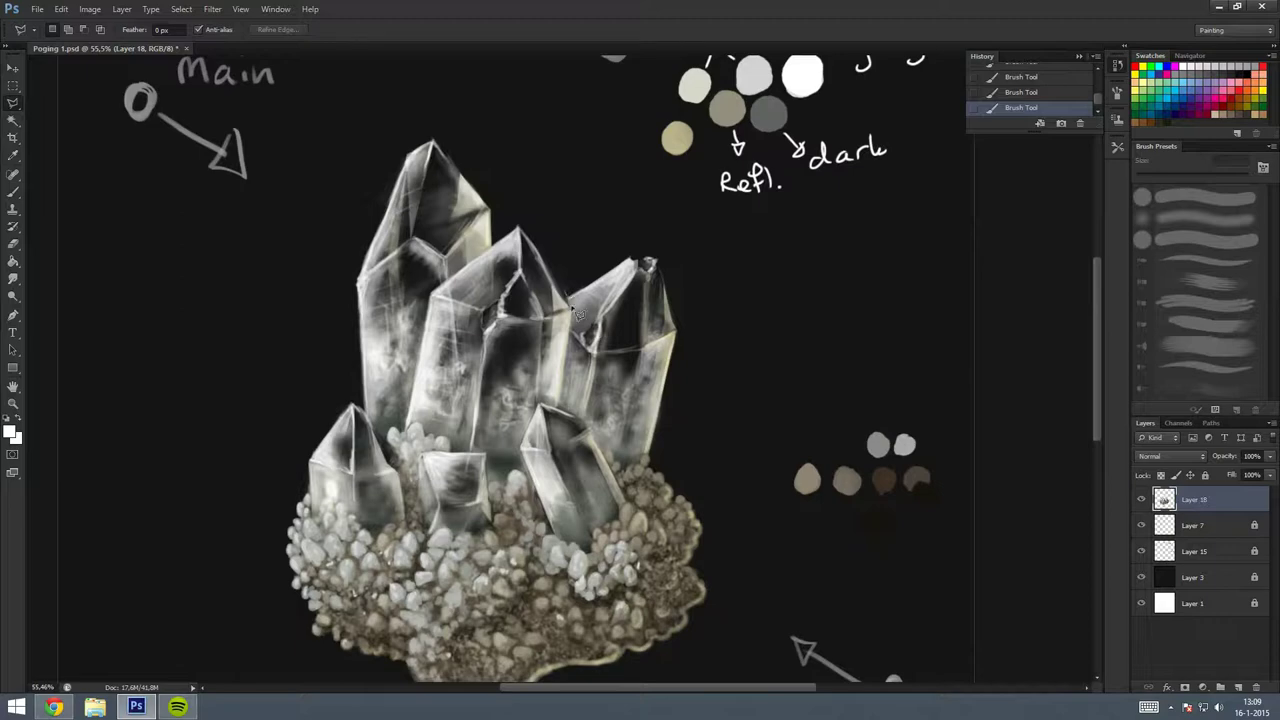
pyautogui.click(648, 458)
pyautogui.click(712, 296)
pyautogui.click(640, 250)
pyautogui.doubleClick(568, 310)
pyautogui.press('Delete')
pyautogui.scroll(-1, 685, 282)
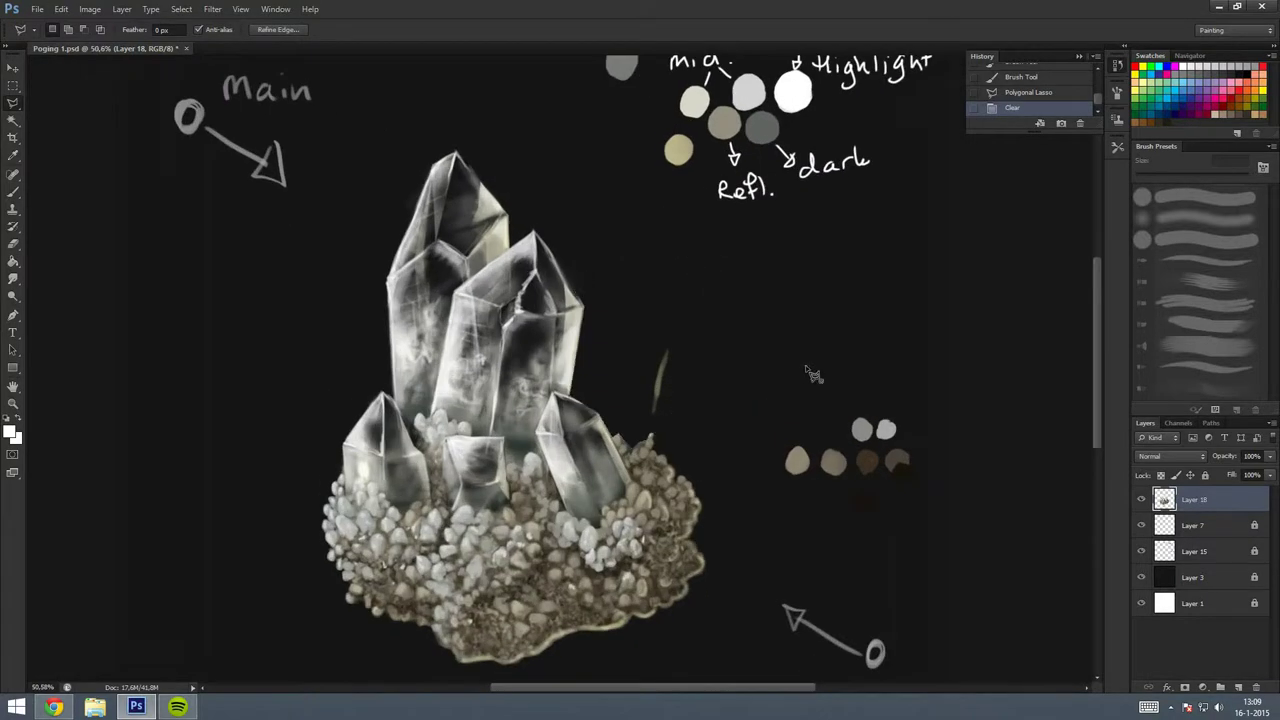
pyautogui.hotkey('ctrl', 'd')
# Erase the leftover stray mark on Layer 15 at full eraser opacity.
pyautogui.press('e')
pyautogui.click(726, 371)
pyautogui.click(1203, 553)
pyautogui.moveTo(660, 360); pyautogui.dragTo(662, 400)
pyautogui.press('0')
pyautogui.moveTo(660, 340); pyautogui.dragTo(664, 410)
pyautogui.scroll(2, 727, 291)
pyautogui.scroll(2, 727, 291)
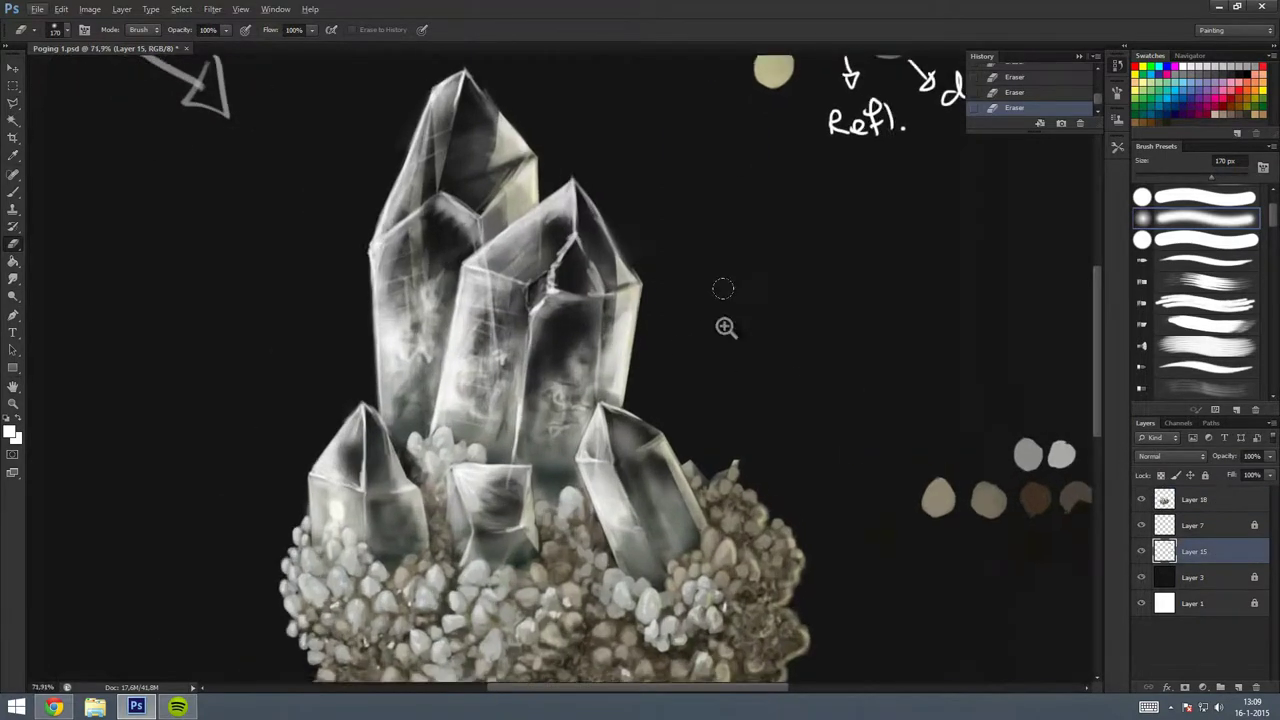
# Back on Layer 18, sample a grey and paint strokes along the crystal edge.
pyautogui.press('b')
pyautogui.hotkey('alt', ']')
pyautogui.hotkey('alt', ']')
pyautogui.keyDown('alt'); pyautogui.click(1024, 513); pyautogui.keyUp('alt')
pyautogui.moveTo(712, 506)
pyautogui.mouseDown()
pyautogui.moveTo(740, 490)
pyautogui.moveTo(737, 443)
pyautogui.moveTo(745, 486)
pyautogui.moveTo(700, 482)
pyautogui.moveTo(690, 508)
pyautogui.mouseUp()
# Deselect, erase the stray edge strokes, and undo the last brush stroke.
pyautogui.press('l')
pyautogui.hotkey('ctrl', 'd')
pyautogui.press('e')
pyautogui.press('b')
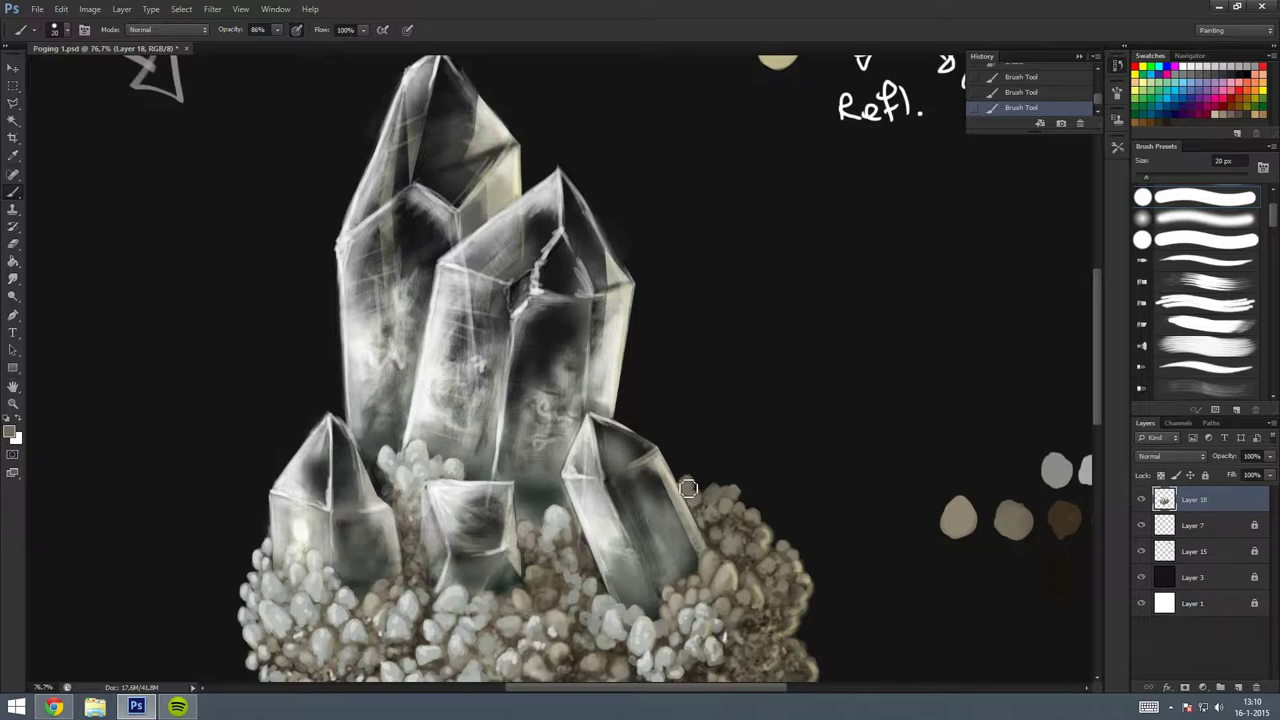
pyautogui.scroll(-2, 791, 459)
pyautogui.scroll(-2, 780, 460)
pyautogui.scroll(3, 766, 463)
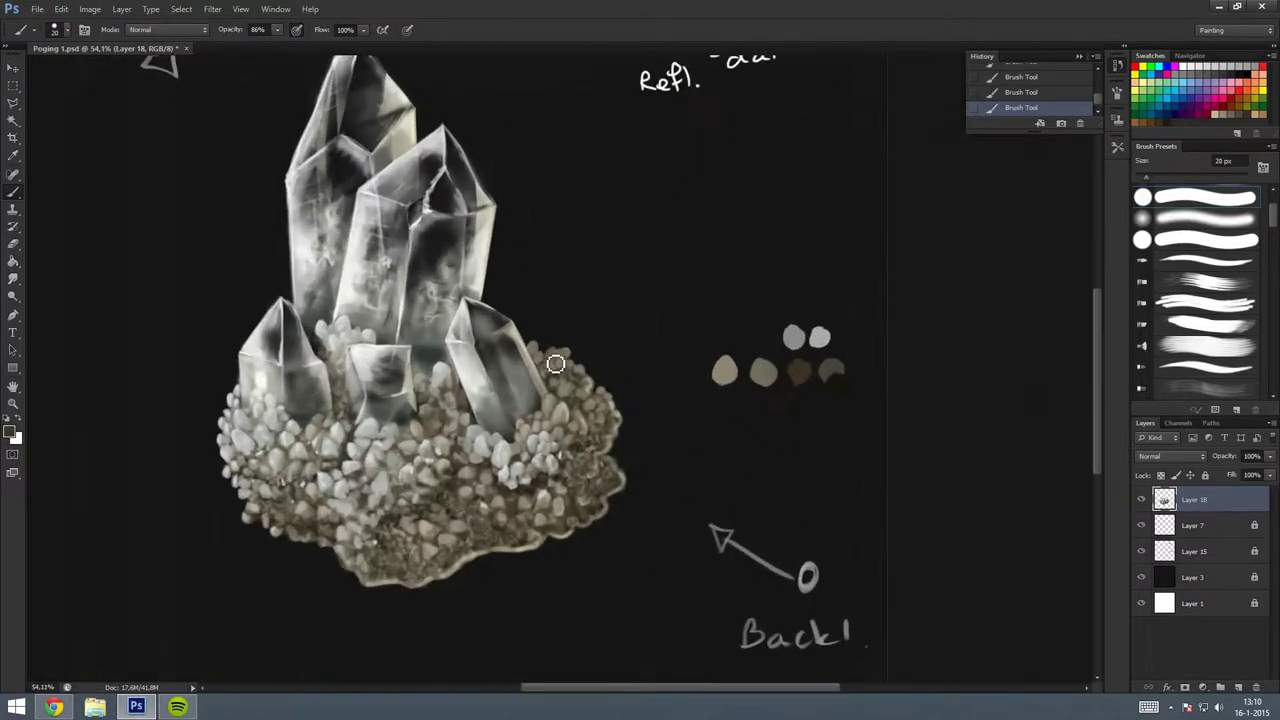
pyautogui.scroll(2, 545, 350)
pyautogui.hscroll(1, 537, 340)
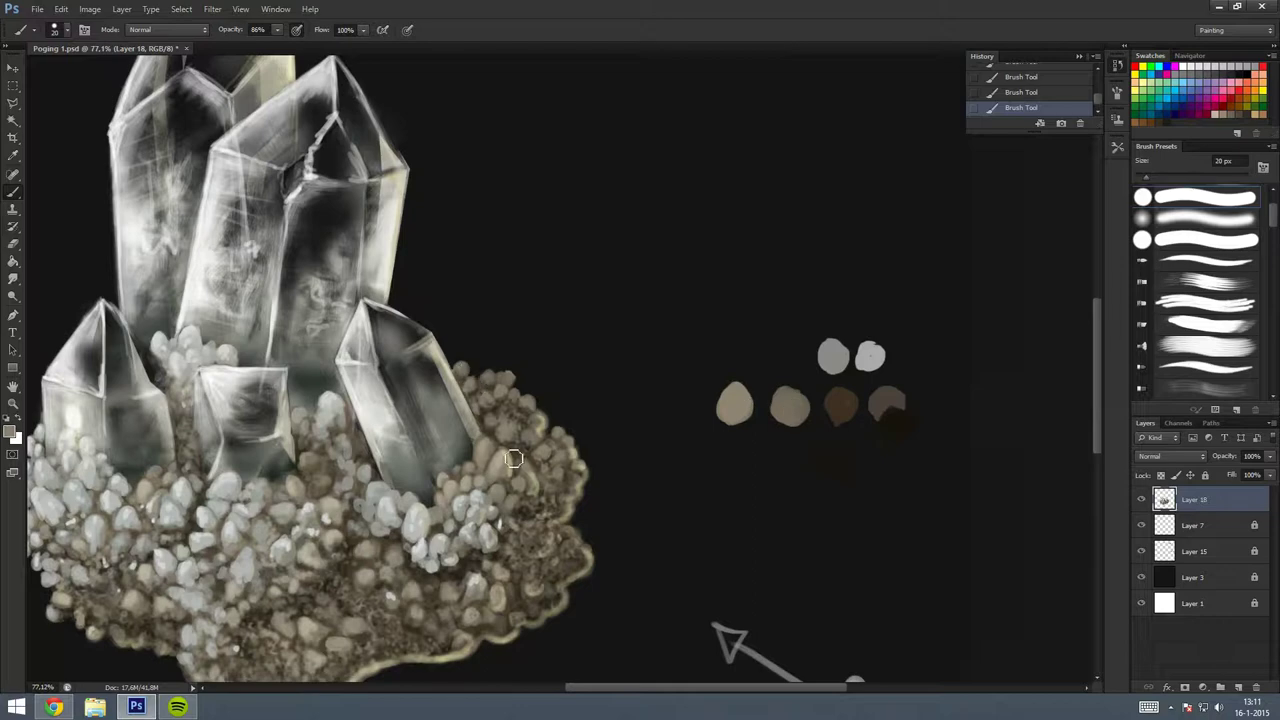
pyautogui.hotkey('ctrl', 'z')
# Dab beige onto the pebbles, undoing a stray beige stroke.
pyautogui.scroll(-2, 657, 405)
pyautogui.scroll(1, 657, 405)
pyautogui.click(12, 432)
pyautogui.press('Return')
pyautogui.click(523, 405)
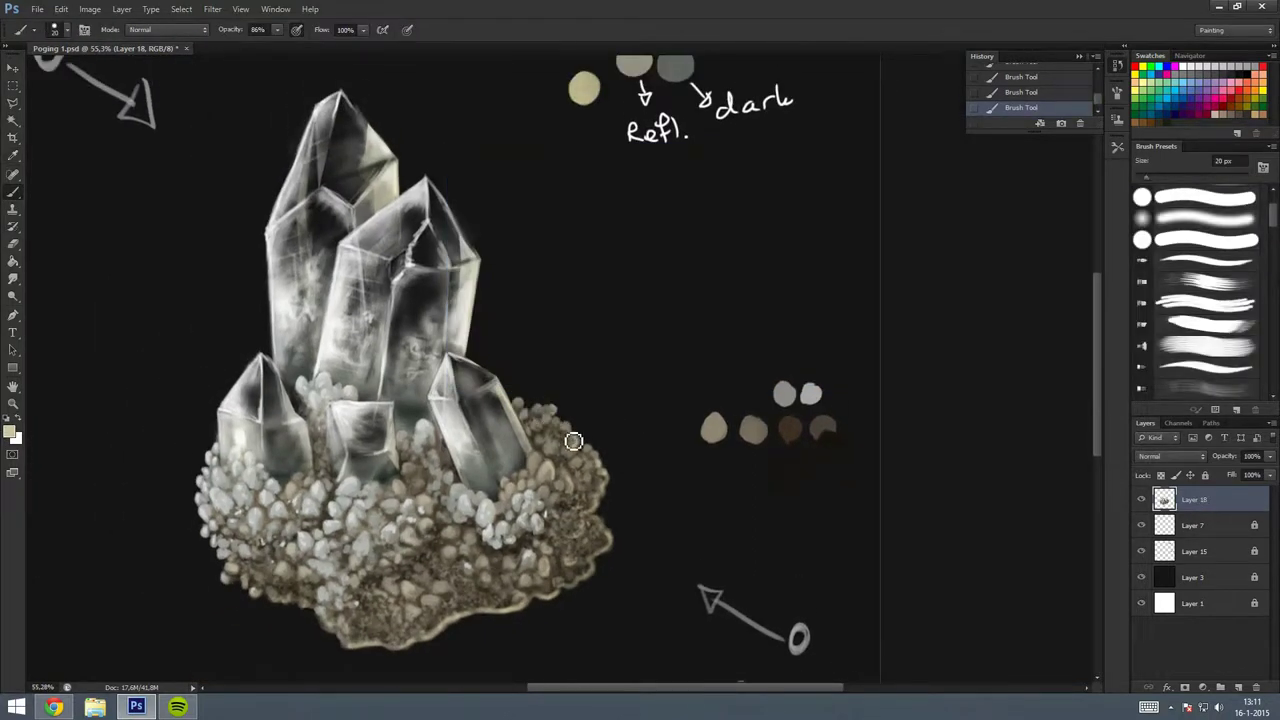
pyautogui.scroll(-1, 675, 439)
pyautogui.scroll(3, 675, 439)
pyautogui.moveTo(674, 434); pyautogui.dragTo(560, 420)
pyautogui.hotkey('ctrl', 'z')
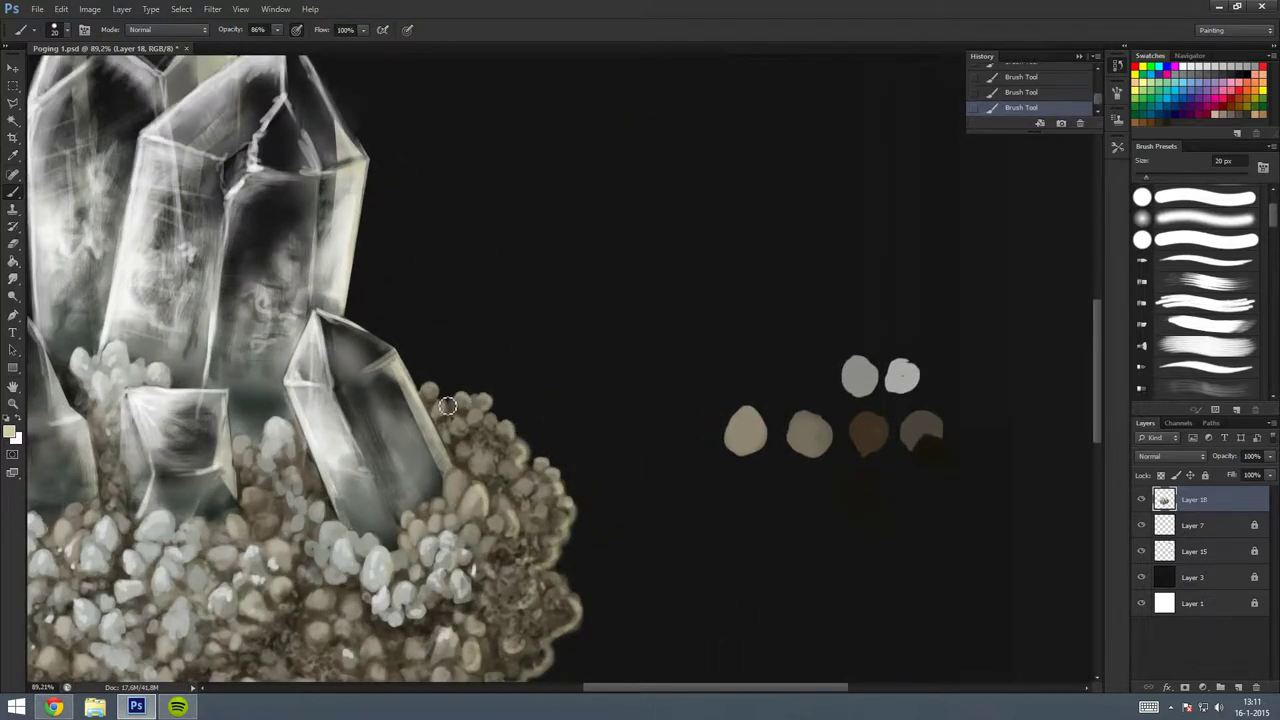
# Add a new empty layer above Layer 18 and test a bristle-brush stroke on it.
pyautogui.scroll(-3, 399, 366)
pyautogui.hscroll(-3, 457, 366)
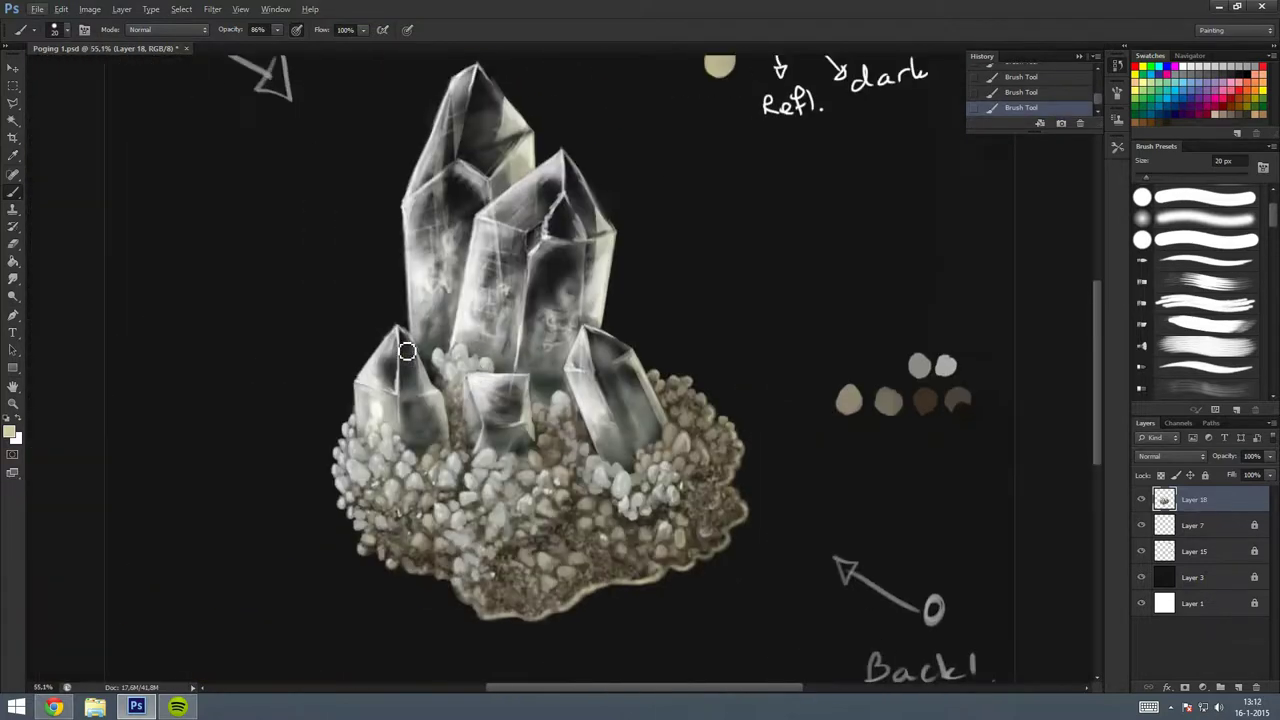
pyautogui.click(1200, 261)
pyautogui.hotkey('ctrl', 'shift', 'alt', 'n')
pyautogui.moveTo(545, 175)
pyautogui.mouseDown()
pyautogui.moveTo(520, 200)
pyautogui.moveTo(566, 185)
pyautogui.mouseUp()
pyautogui.hotkey('ctrl', 'alt', 'z')
pyautogui.hotkey('ctrl', 'alt', 'z')
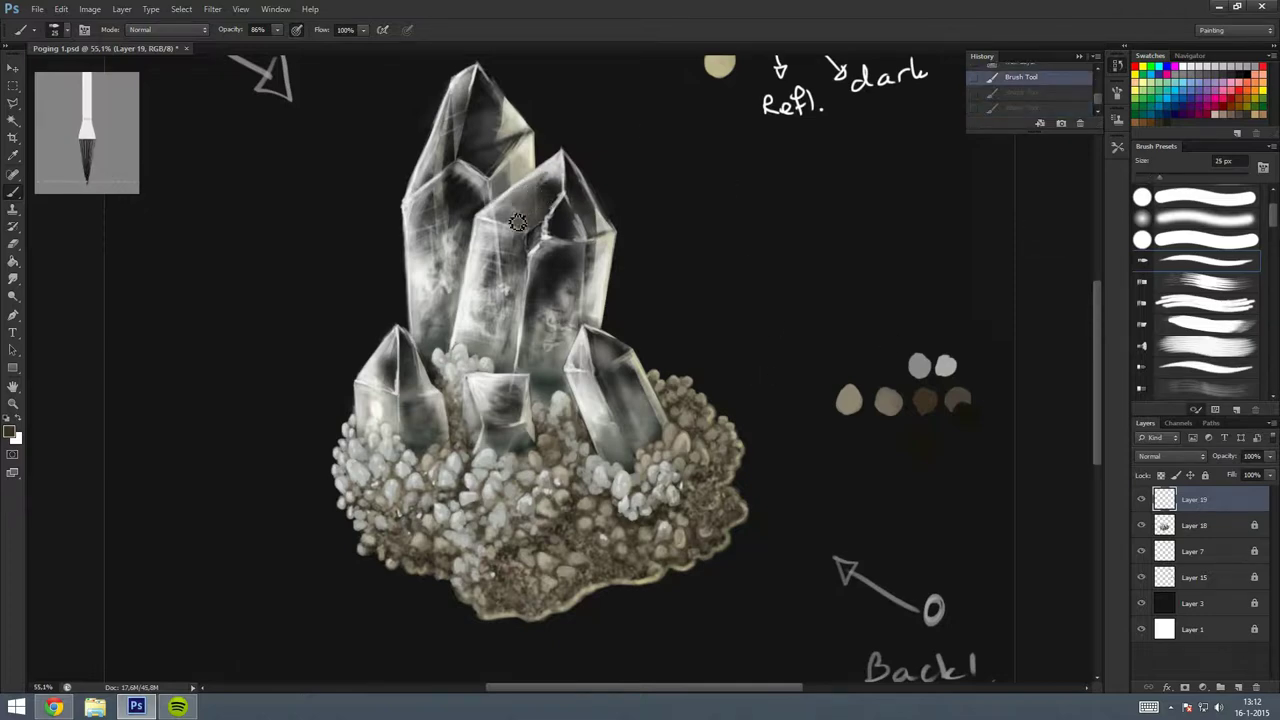
# Repaint a stroke on the tall crystal and merge the newest layer down into Layer 18.
pyautogui.scroll(-2, 566, 185)
pyautogui.scroll(1, 630, 260)
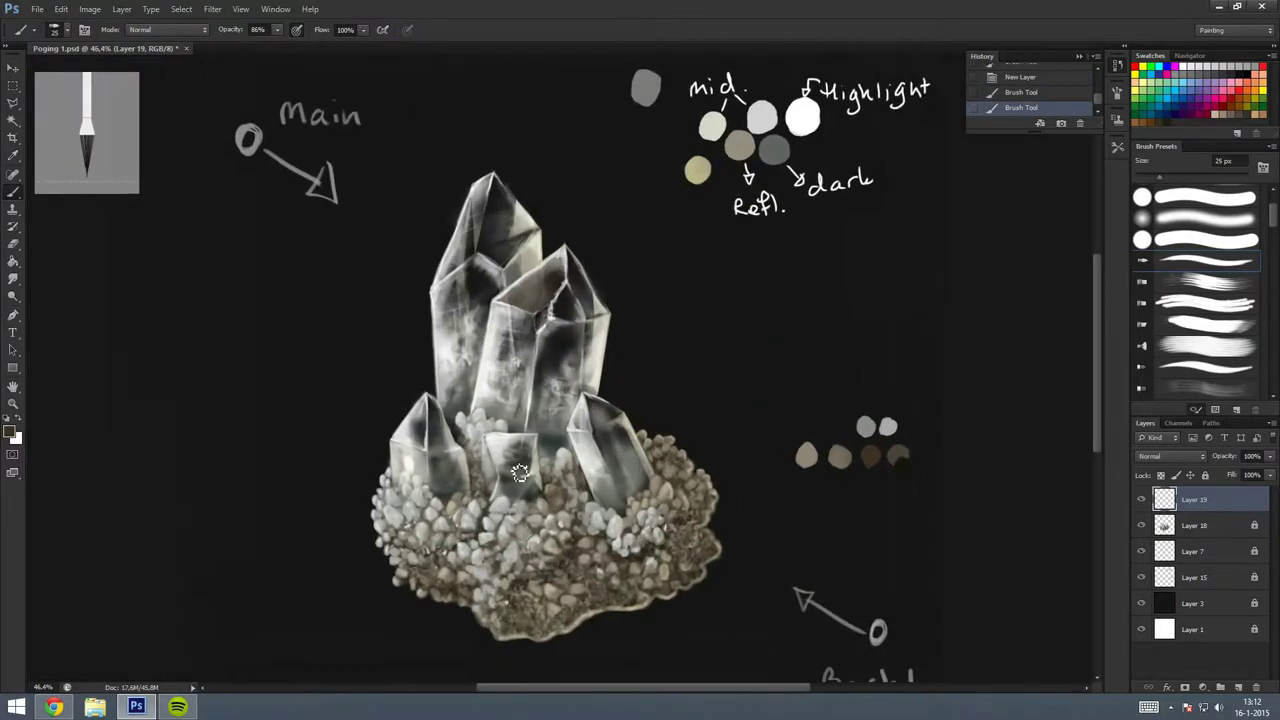
pyautogui.hotkey('ctrl', 'alt', 'z')
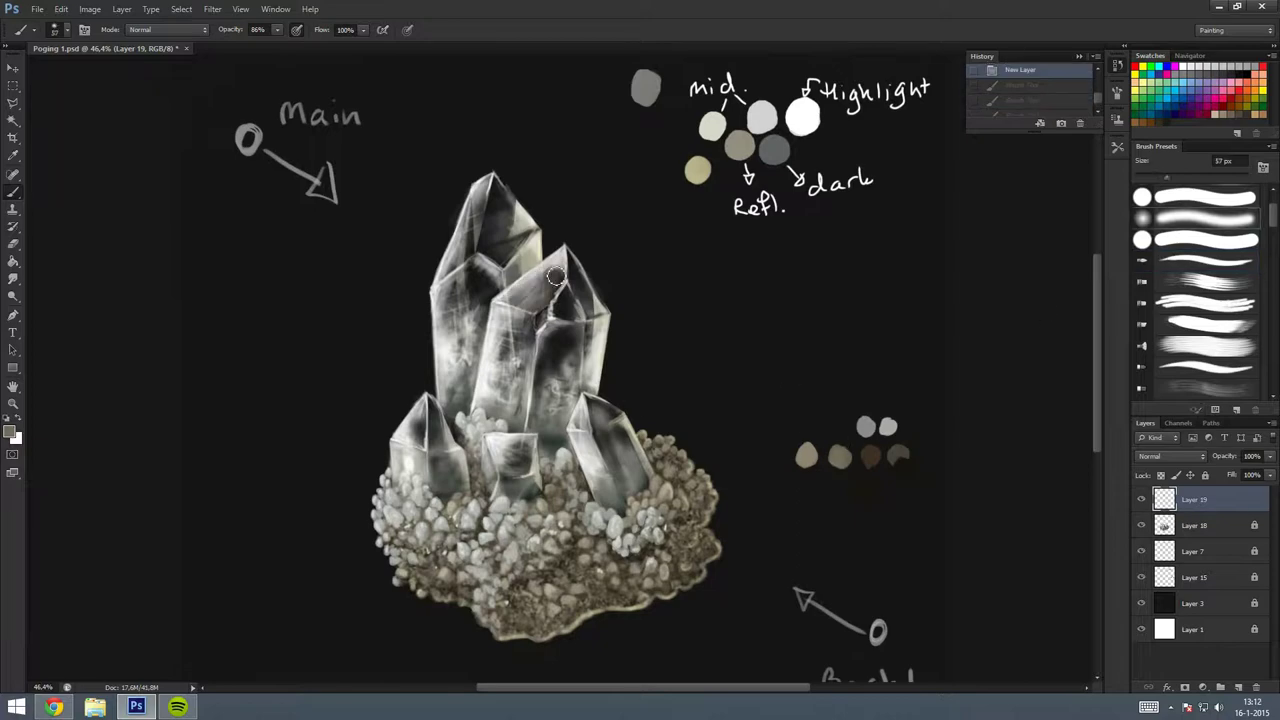
pyautogui.moveTo(515, 285); pyautogui.dragTo(555, 290)
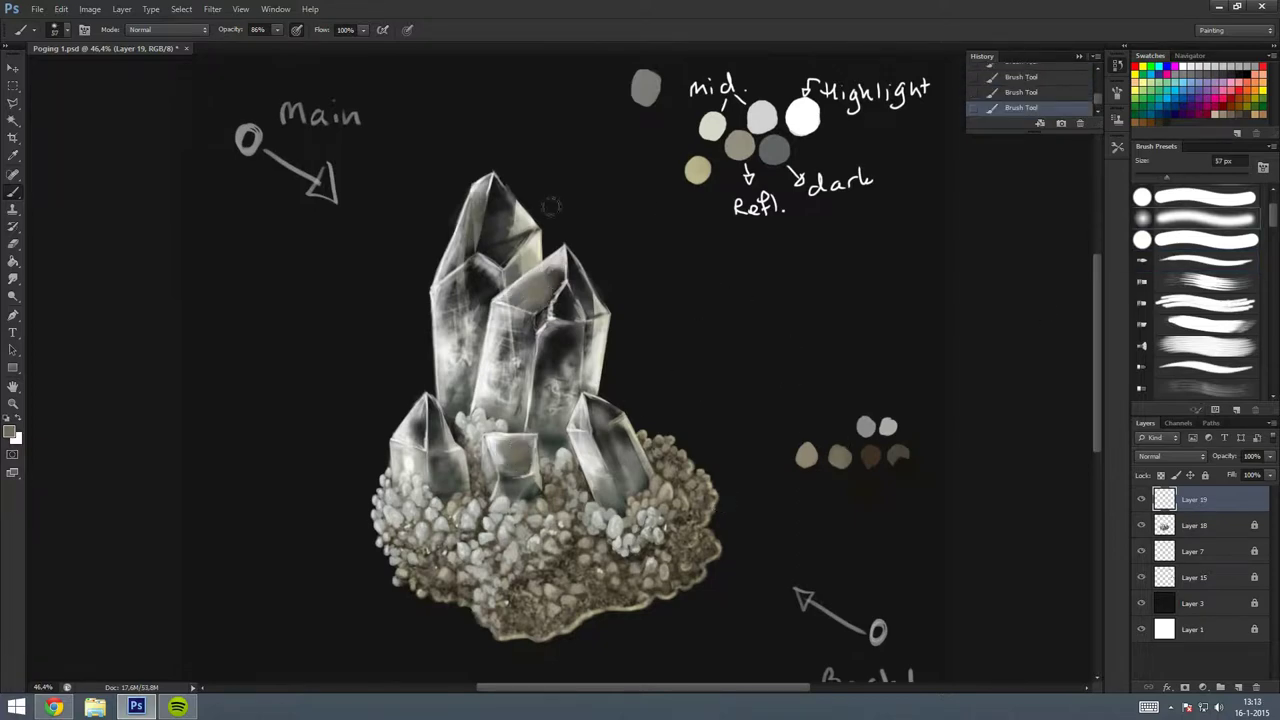
pyautogui.scroll(-2, 474, 210)
pyautogui.hotkey('ctrl', 'e')
pyautogui.scroll(3, 663, 204)
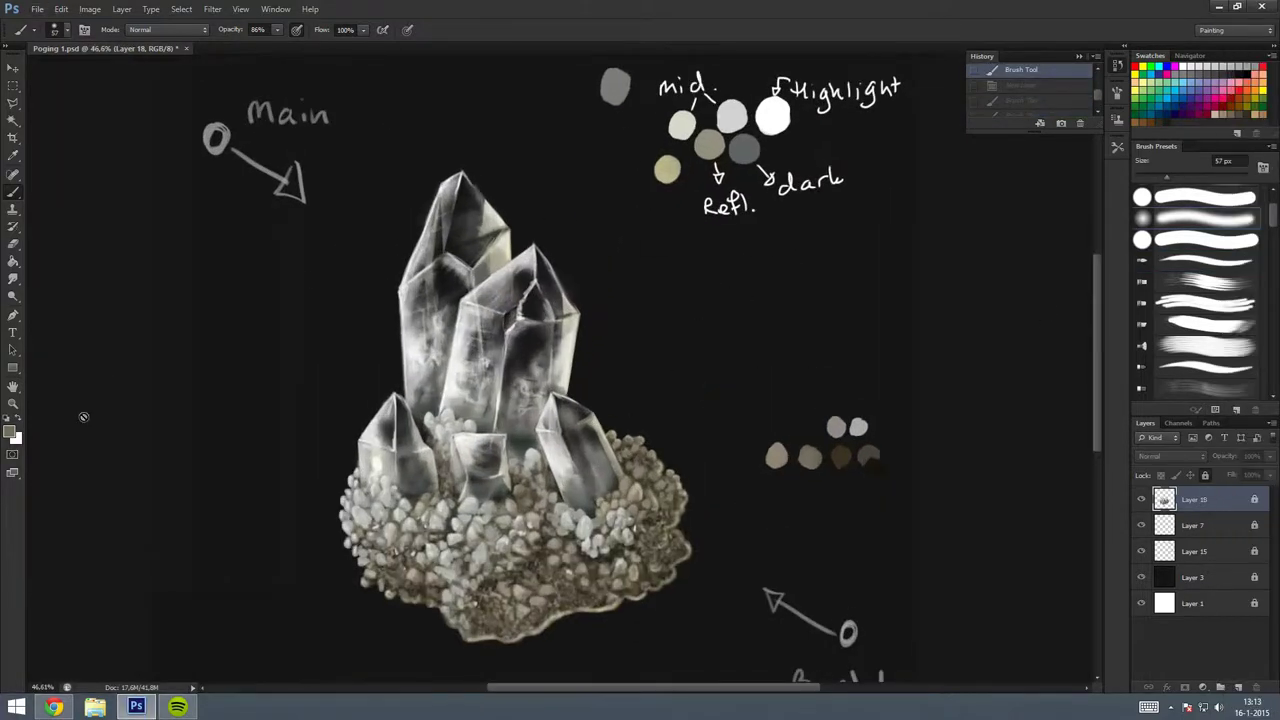
# Pick a dark green, dab it as a swatch on palette Layer 15, then reselect Layer 18.
pyautogui.click(9, 431)
pyautogui.click(646, 295)
pyautogui.click(548, 305)
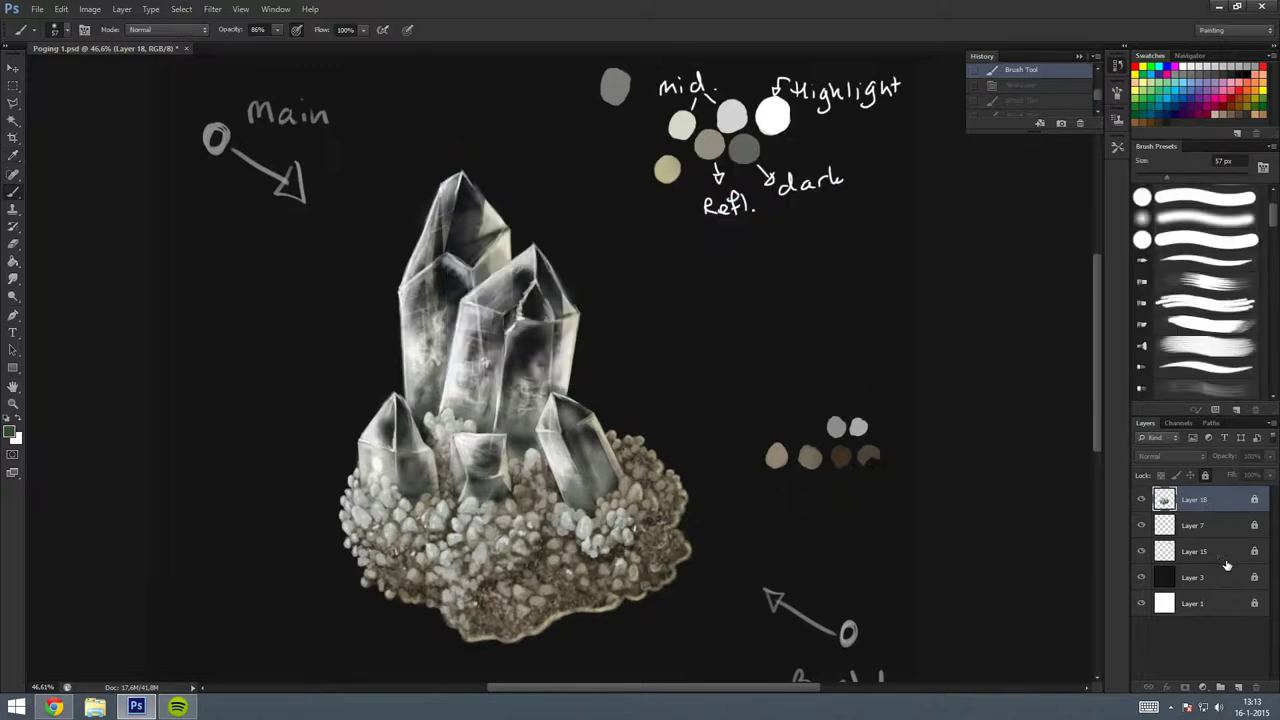
pyautogui.click(777, 181)
pyautogui.press('b')
pyautogui.click(1192, 551)
pyautogui.click(793, 503)
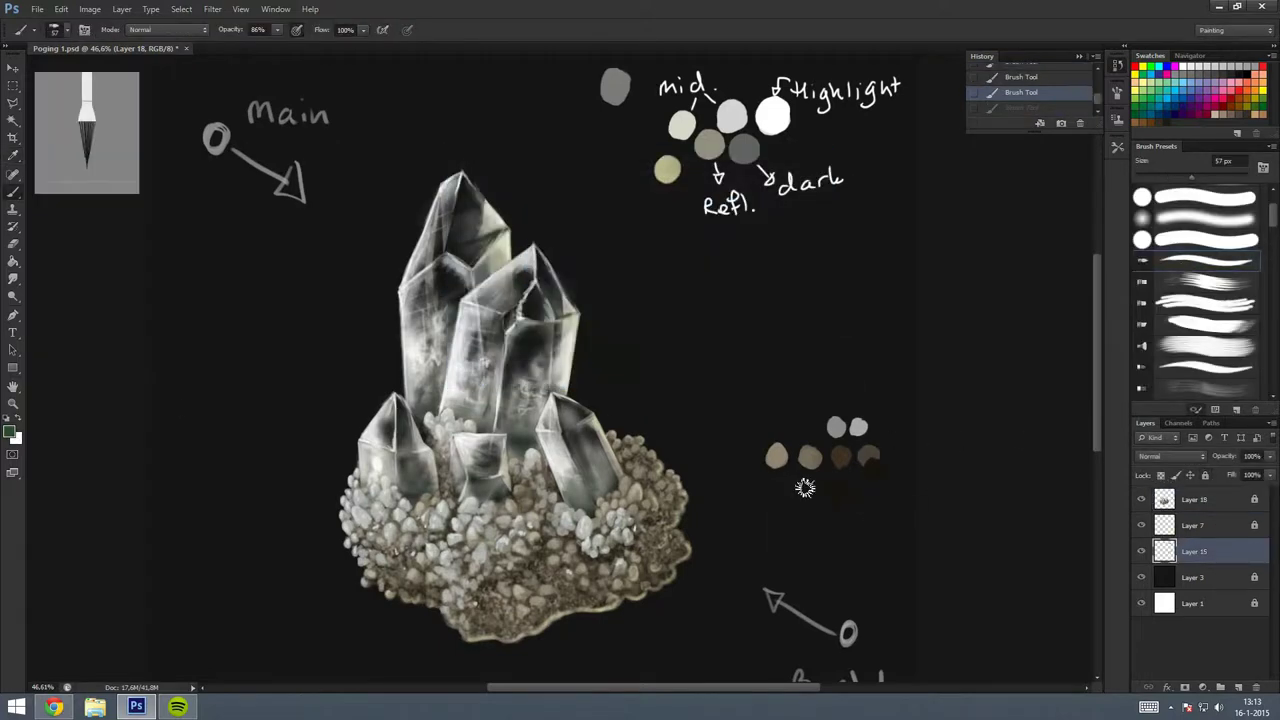
pyautogui.click(1192, 499)
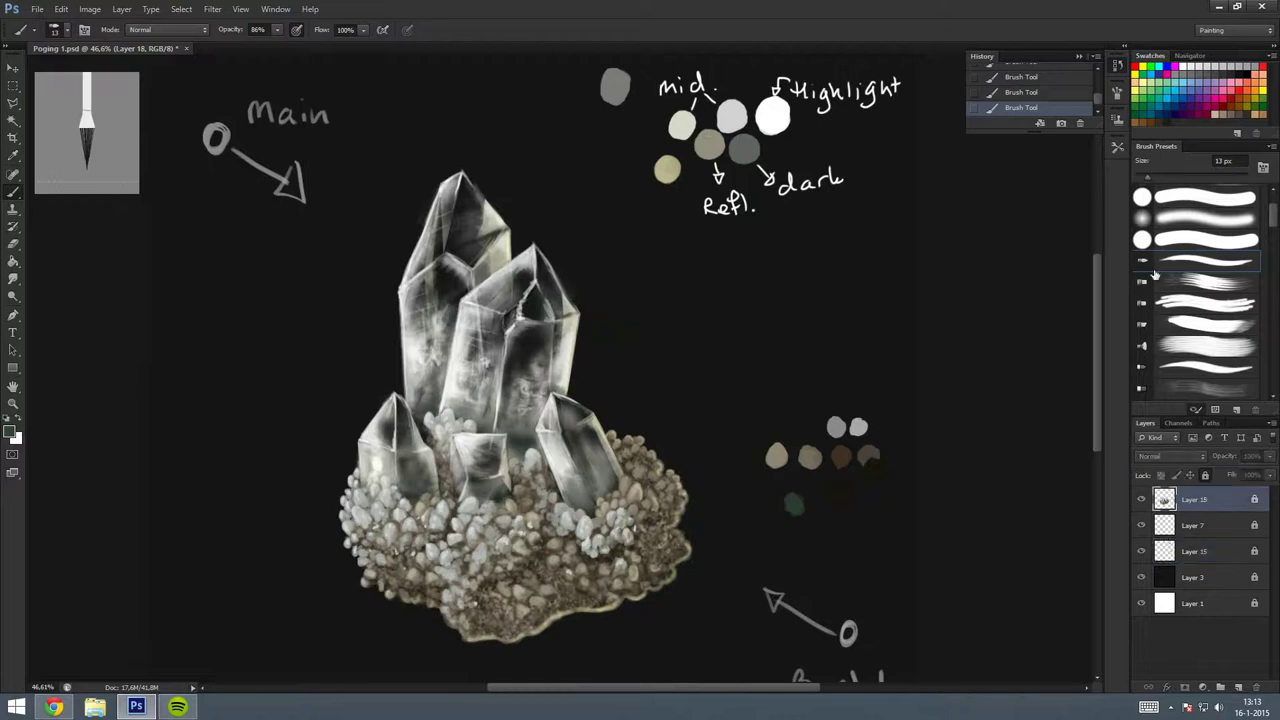
# With a flat bristle brush on Layer 18, add texture along the rock's right edge.
pyautogui.scroll(3, 594, 565)
pyautogui.scroll(2, 594, 565)
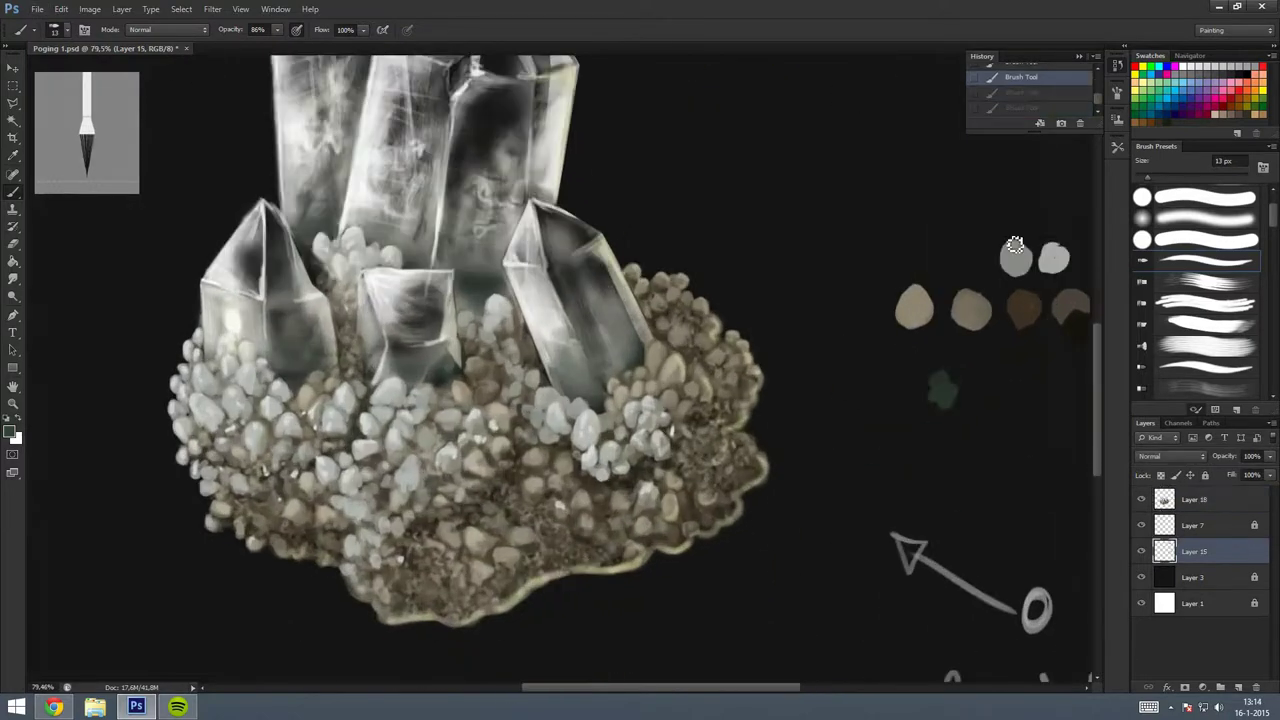
pyautogui.hotkey('ctrl', 'alt', 'z')
pyautogui.click(1205, 388)
pyautogui.click(676, 540)
pyautogui.click(563, 265)
pyautogui.click(1192, 499)
pyautogui.moveTo(698, 510); pyautogui.dragTo(726, 518)
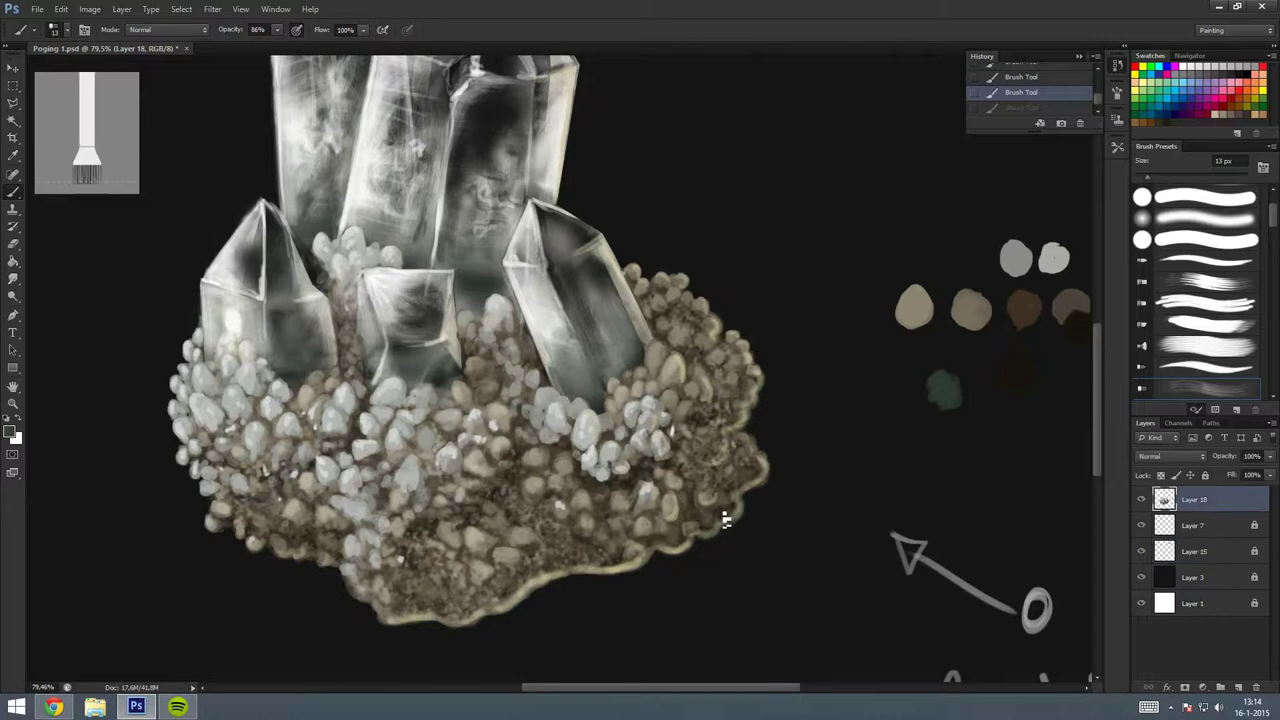
# With a larger brush, paint rock texture on the pebbles and base, plus a lighter patch.
pyautogui.scroll(-1, 771, 446)
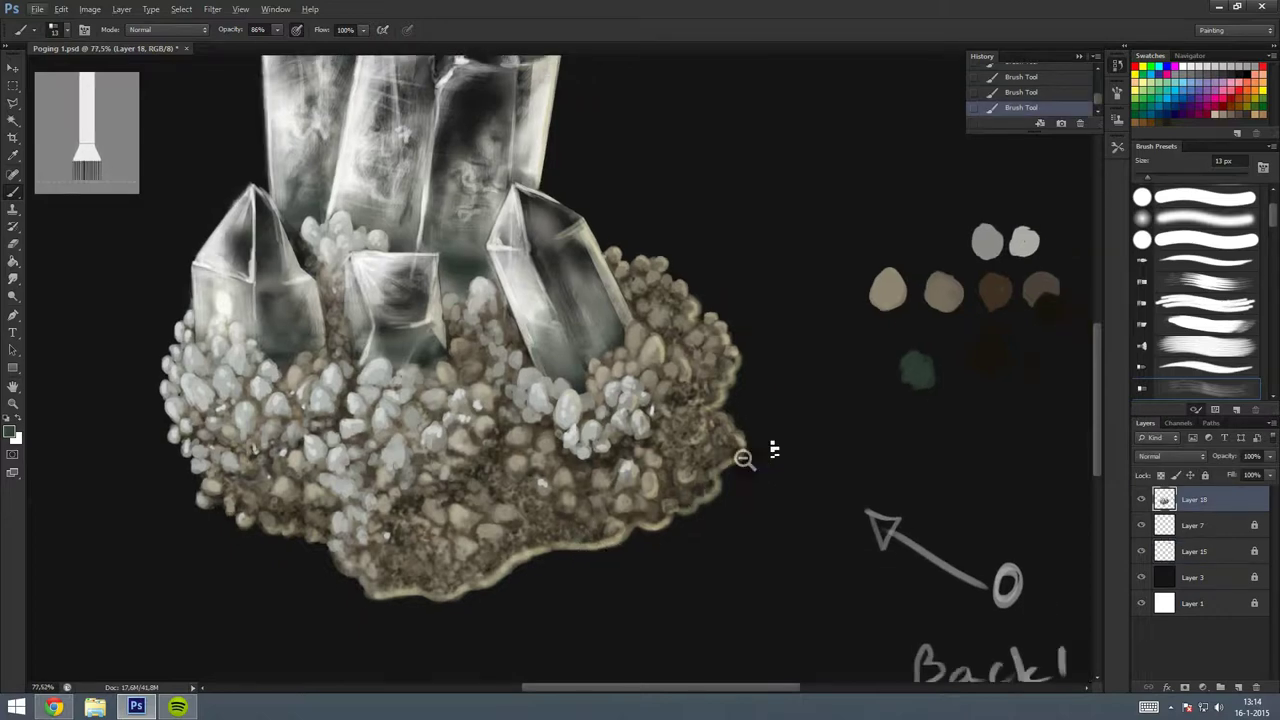
pyautogui.scroll(-1, 771, 446)
pyautogui.press(']')
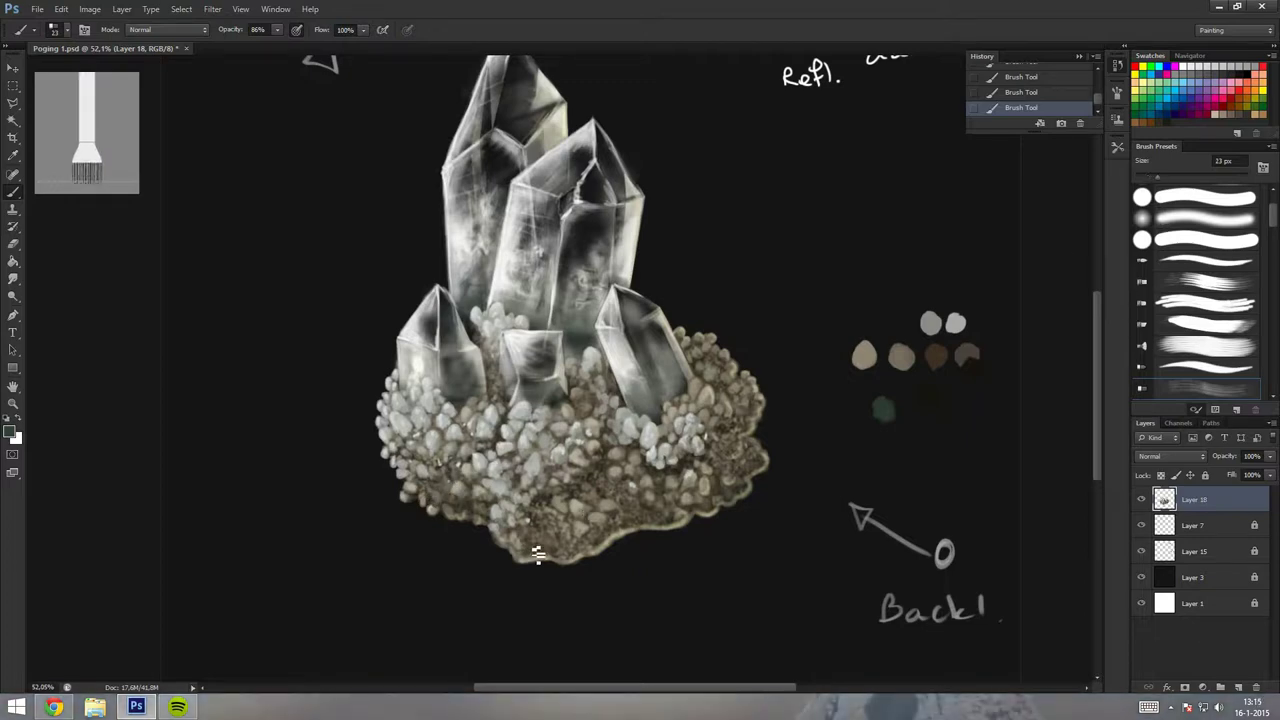
pyautogui.hotkey('ctrl', 'z')
pyautogui.hotkey('ctrl', 'alt', 'z')
pyautogui.press(']')
pyautogui.moveTo(656, 517); pyautogui.dragTo(686, 488)
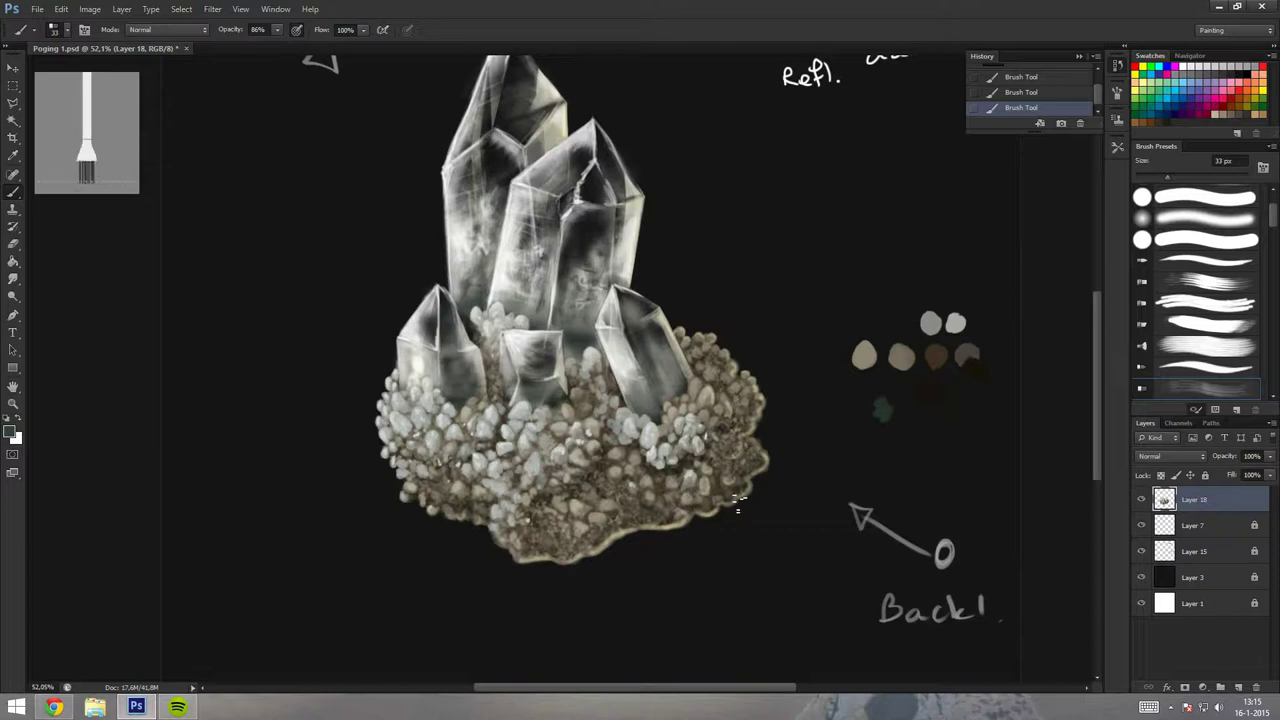
pyautogui.moveTo(466, 510)
pyautogui.mouseDown()
pyautogui.moveTo(480, 498)
pyautogui.moveTo(533, 543)
pyautogui.mouseUp()
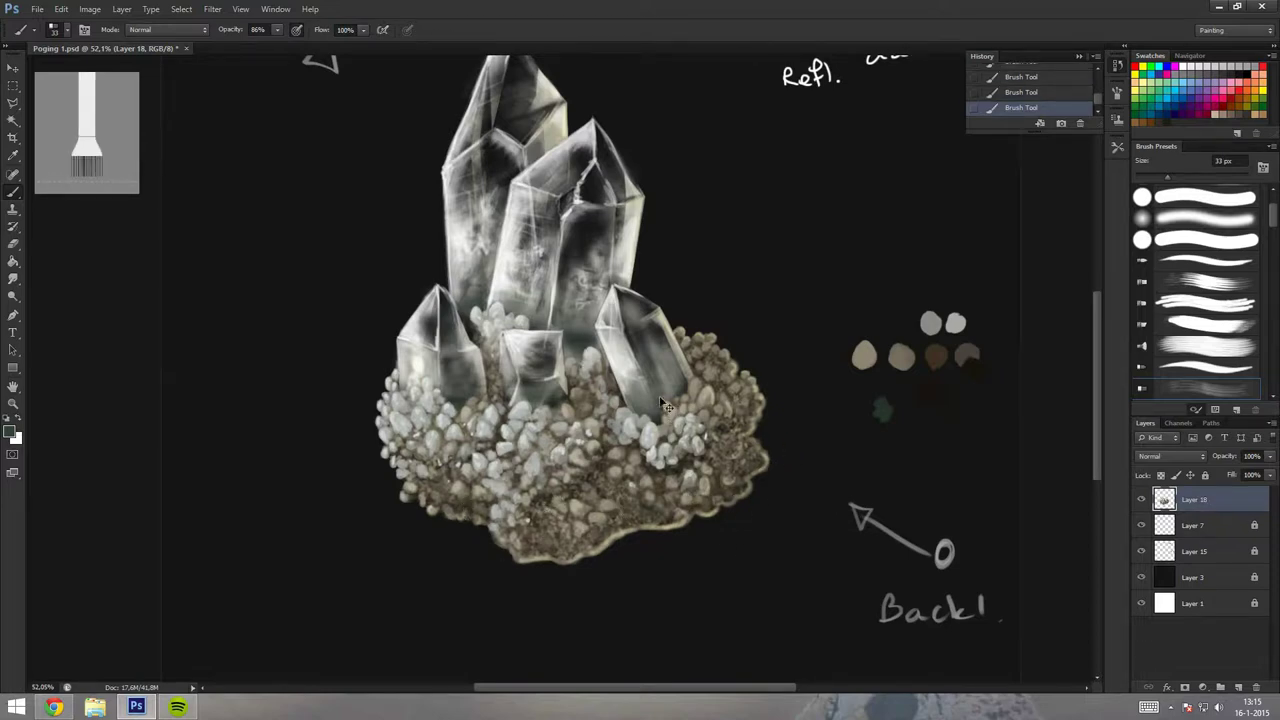
pyautogui.hotkey('ctrl', 'alt', 'z')
pyautogui.click(470, 436)
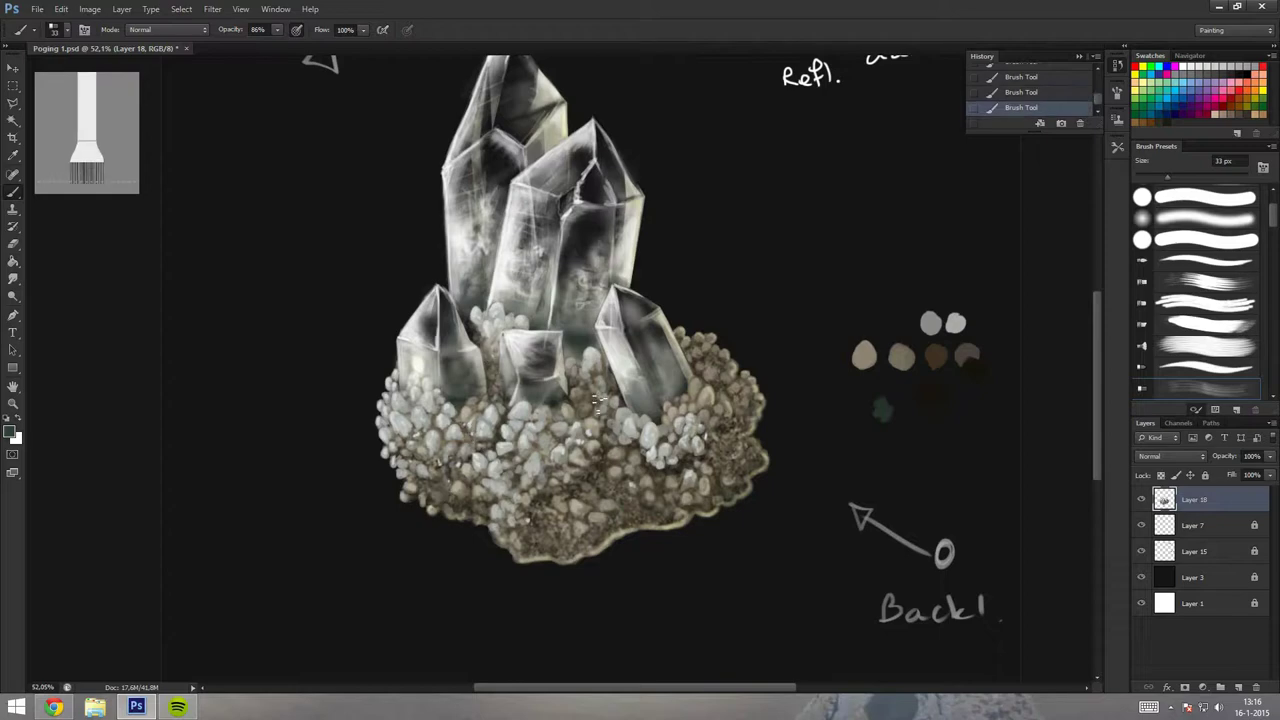
# Compare the recent base strokes by stepping backward and forward through the history.
pyautogui.scroll(-3, 718, 383)
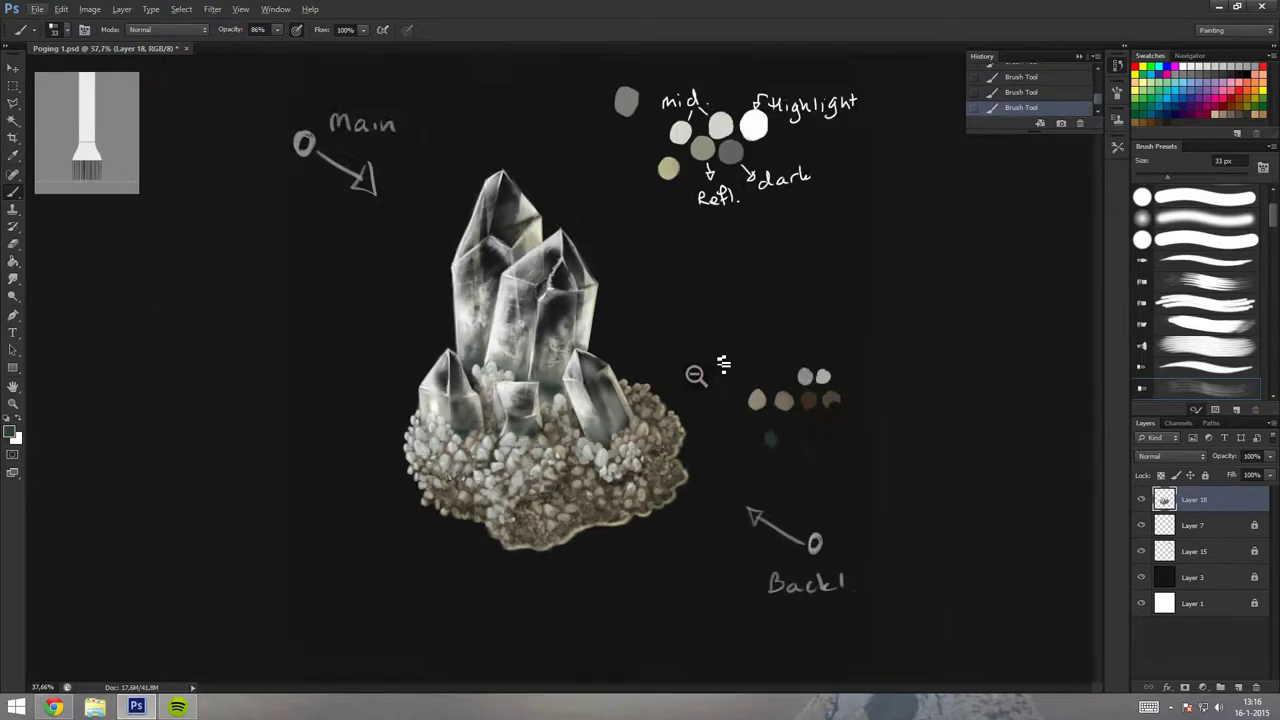
pyautogui.scroll(2, 723, 363)
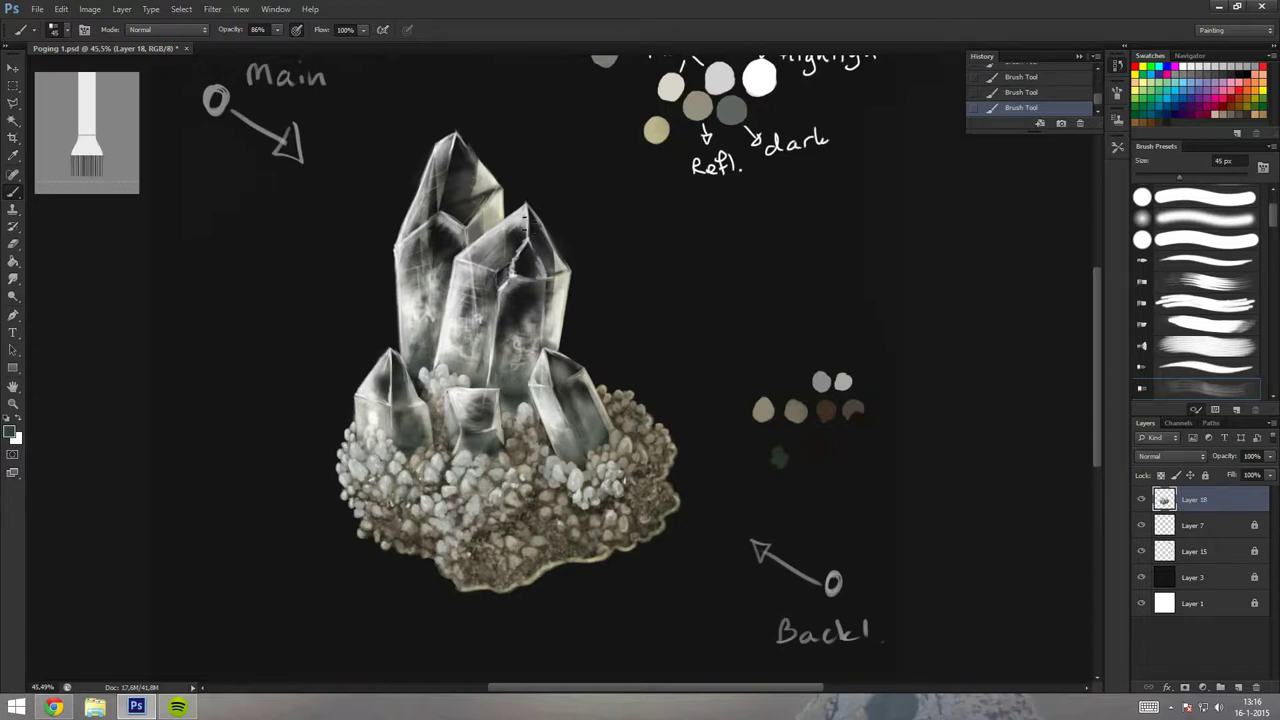
pyautogui.hotkey('ctrl', 'alt', 'z')
pyautogui.hotkey('ctrl', 'alt', 'z')
pyautogui.hotkey('ctrl', 'shift', 'z')
pyautogui.hotkey('ctrl', 'shift', 'z')
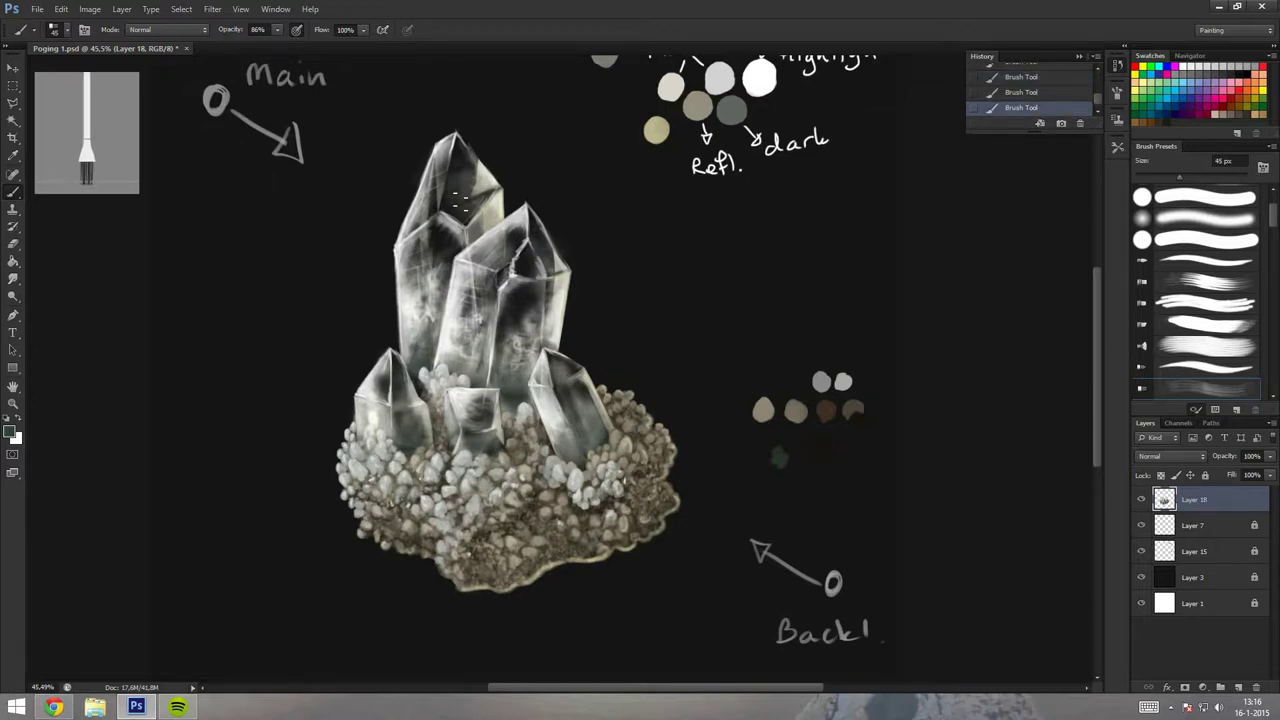
pyautogui.hotkey('ctrl', 'alt', 'z')
pyautogui.hotkey('ctrl', 'shift', 'z')
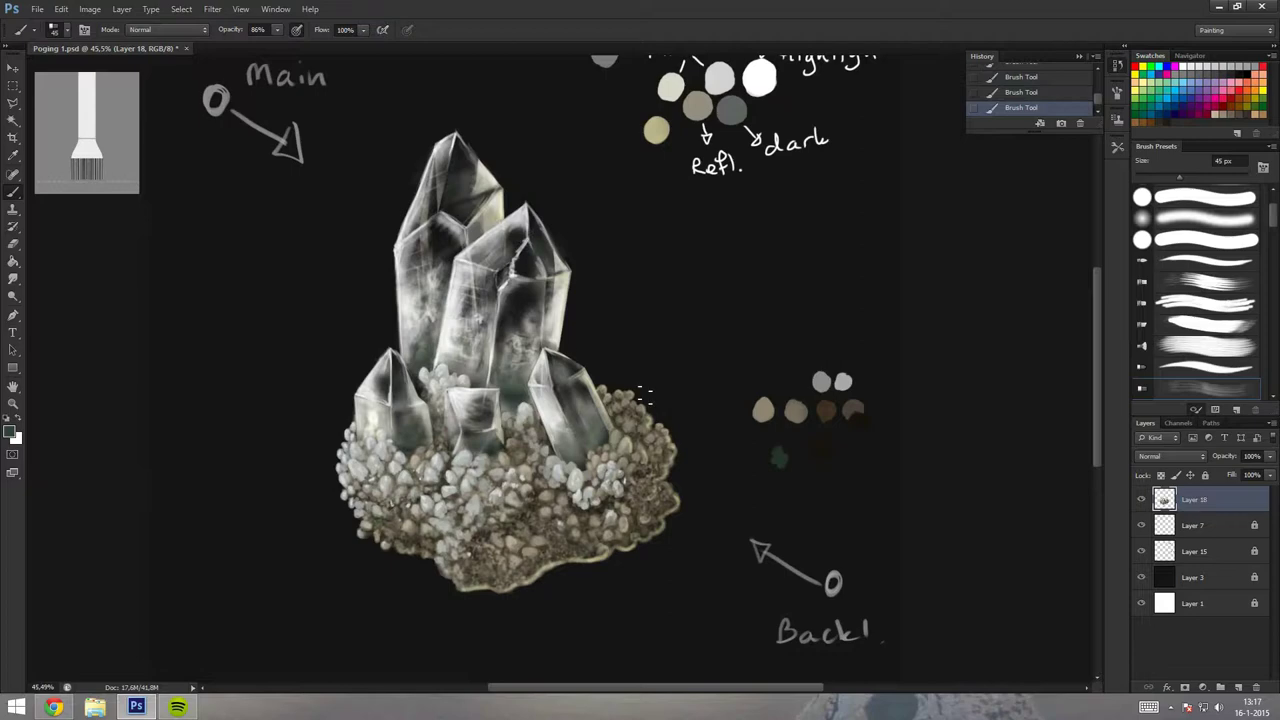
pyautogui.scroll(-4, 645, 395)
pyautogui.hotkey('ctrl', 'alt', 'z')
pyautogui.hotkey('ctrl', 'alt', 'z')
pyautogui.hotkey('ctrl', 'alt', 'z')
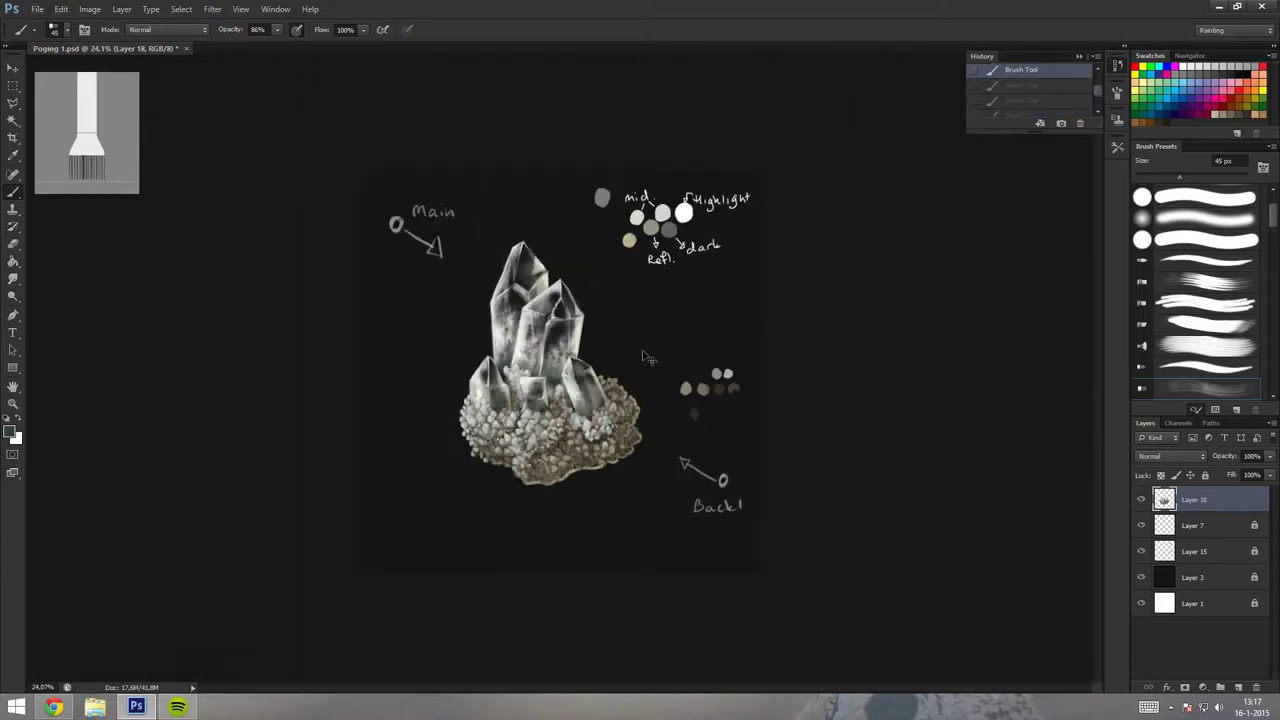
# Add a new empty layer above Layer 18 and lower the brush opacity.
pyautogui.hotkey('ctrl', 'shift', 'alt', 'n')
pyautogui.press('5')
pyautogui.press('7')
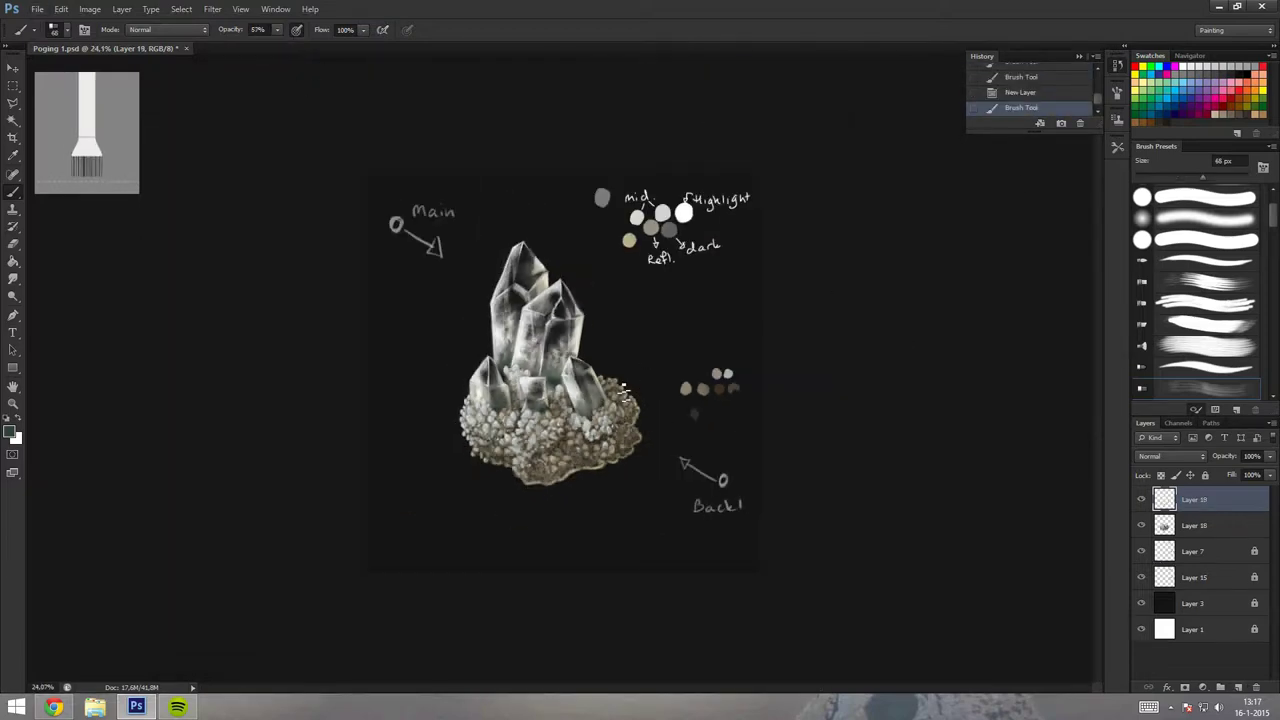
# Choose dark teal #3d5251 and brush three soft tint strokes across the crystal faces.
pyautogui.scroll(4, 630, 380)
pyautogui.click(12, 431)
pyautogui.click(641, 282)
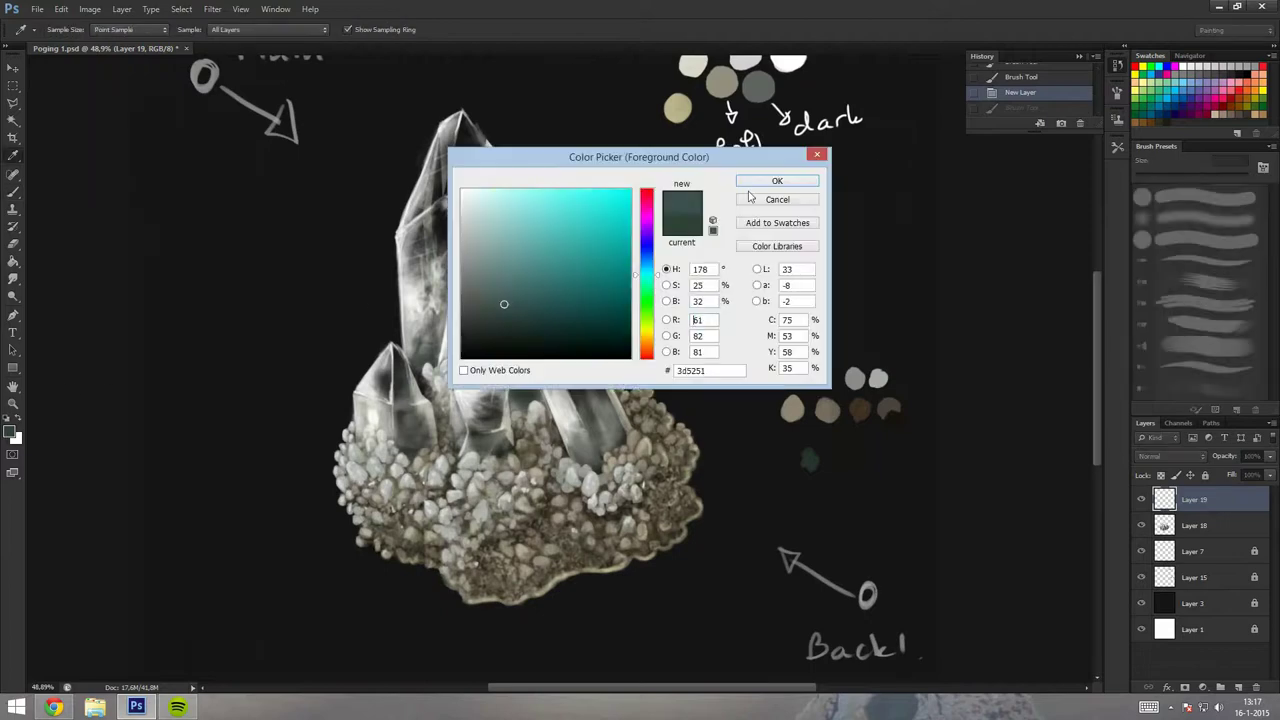
pyautogui.press('Return')
pyautogui.click(710, 318)
pyautogui.moveTo(518, 372); pyautogui.dragTo(540, 362)
pyautogui.moveTo(480, 404); pyautogui.dragTo(486, 420)
pyautogui.moveTo(392, 436)
pyautogui.mouseDown()
pyautogui.moveTo(424, 320)
pyautogui.moveTo(470, 300)
pyautogui.mouseUp()
pyautogui.scroll(-4, 624, 296)
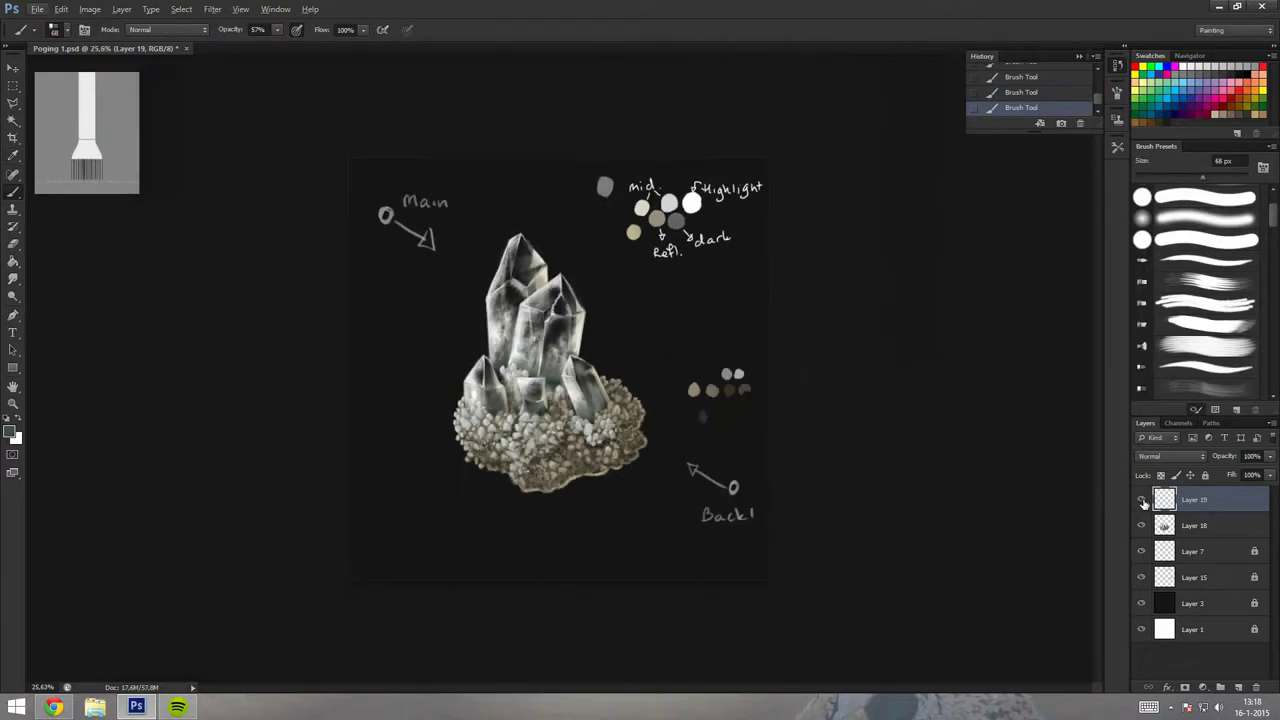
pyautogui.scroll(3, 800, 485)
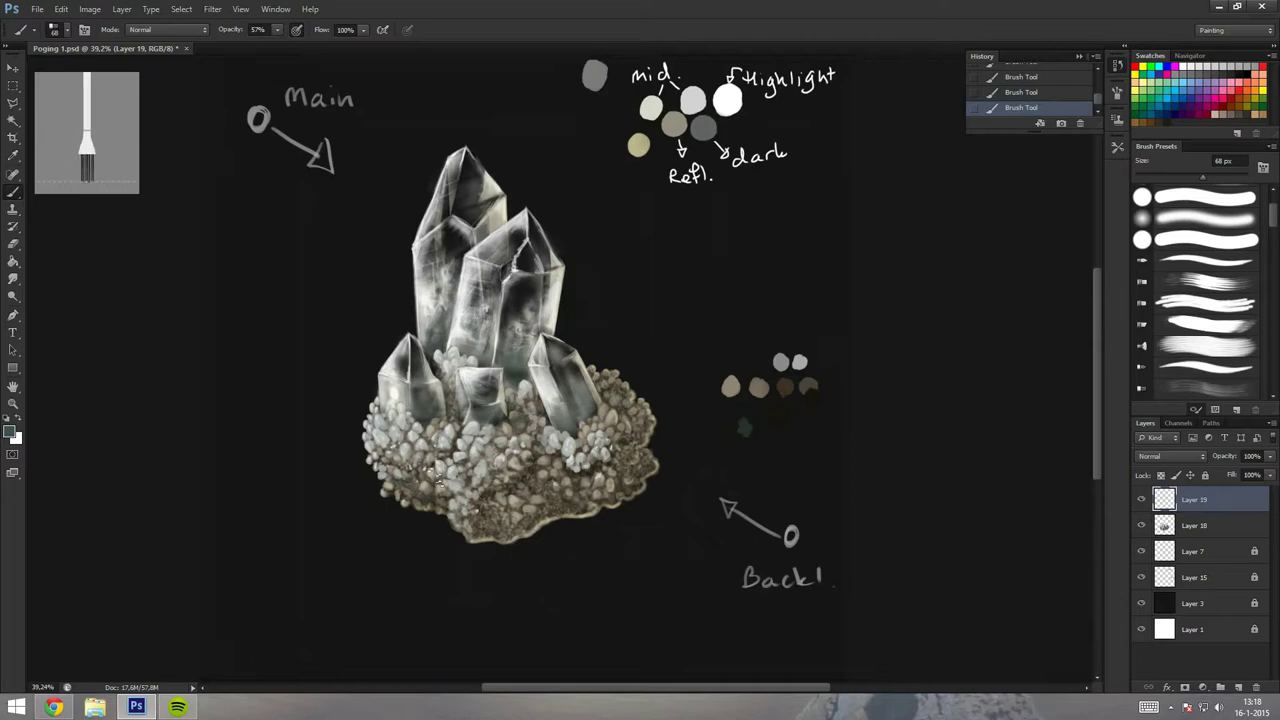
pyautogui.scroll(-2, 645, 395)
pyautogui.scroll(3, 636, 378)
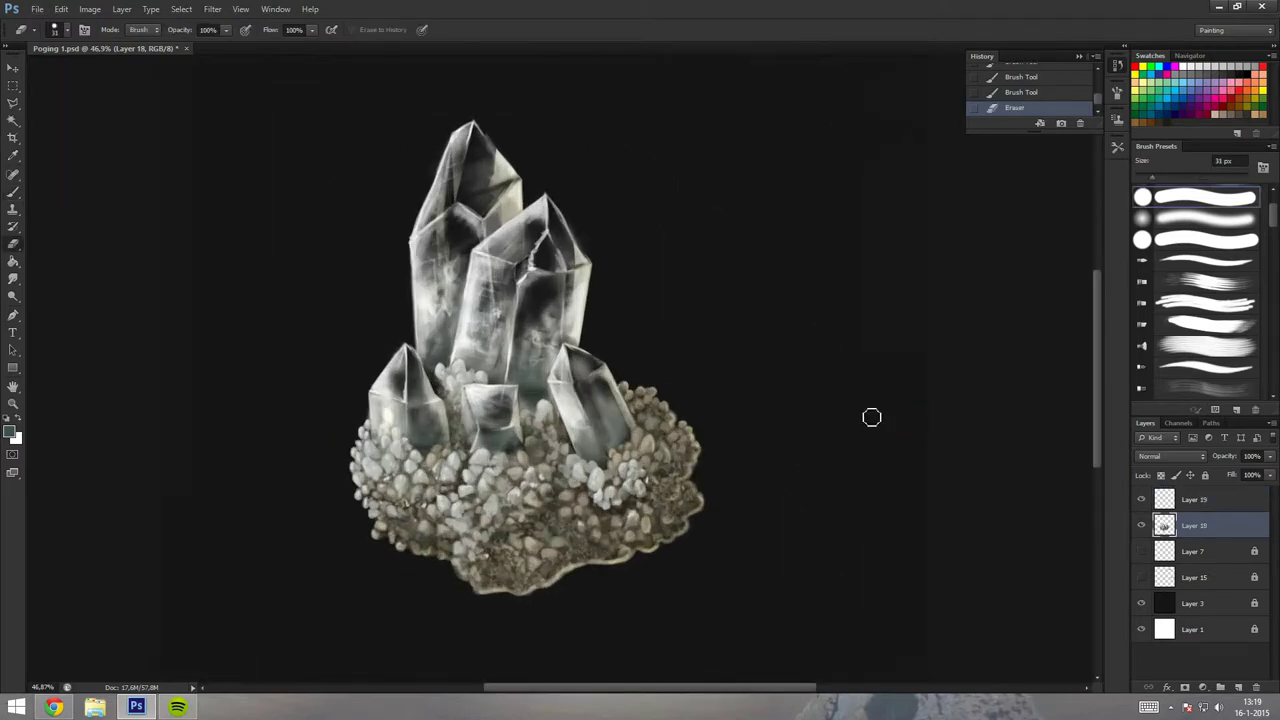
# Scale Layers 18 and 19 together to about 128% and move the cluster to the canvas centre.
pyautogui.scroll(-2, 892, 451)
pyautogui.keyDown('shift'); pyautogui.click(1194, 499); pyautogui.keyUp('shift')
pyautogui.hotkey('ctrl', 't')
pyautogui.moveTo(681, 221); pyautogui.dragTo(735, 172)
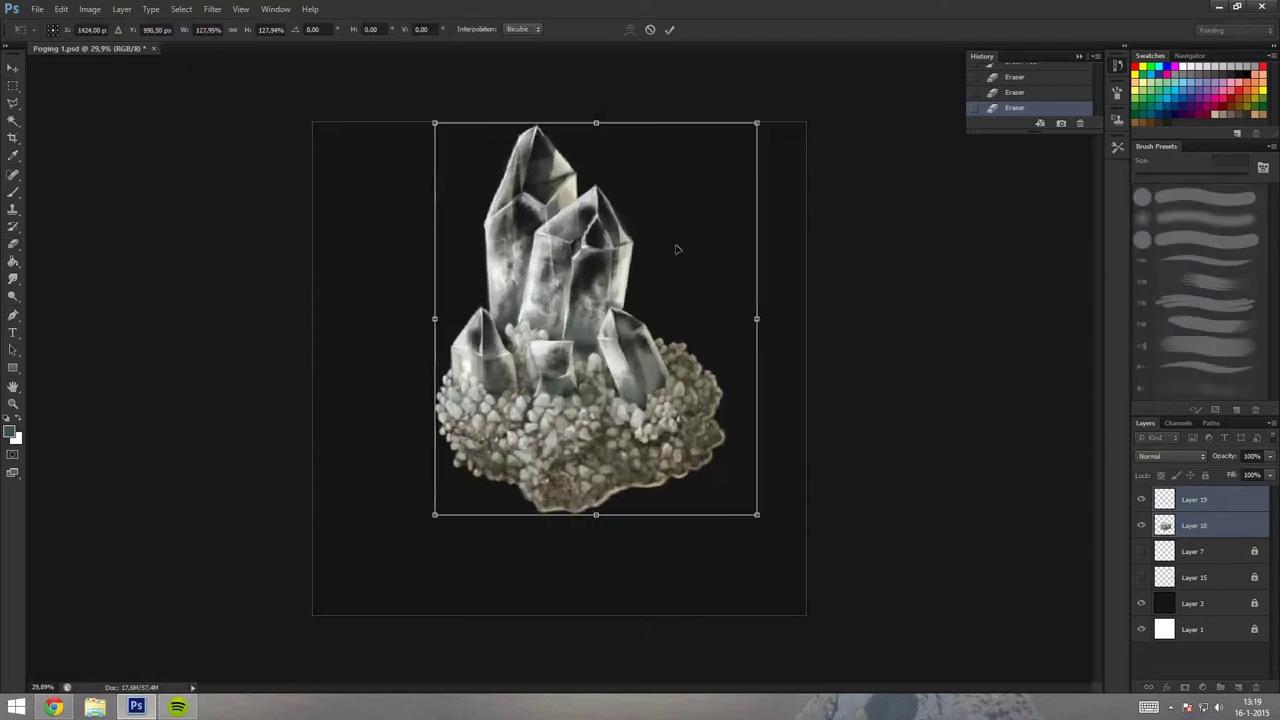
pyautogui.moveTo(670, 272); pyautogui.dragTo(699, 265)
pyautogui.press('Return')
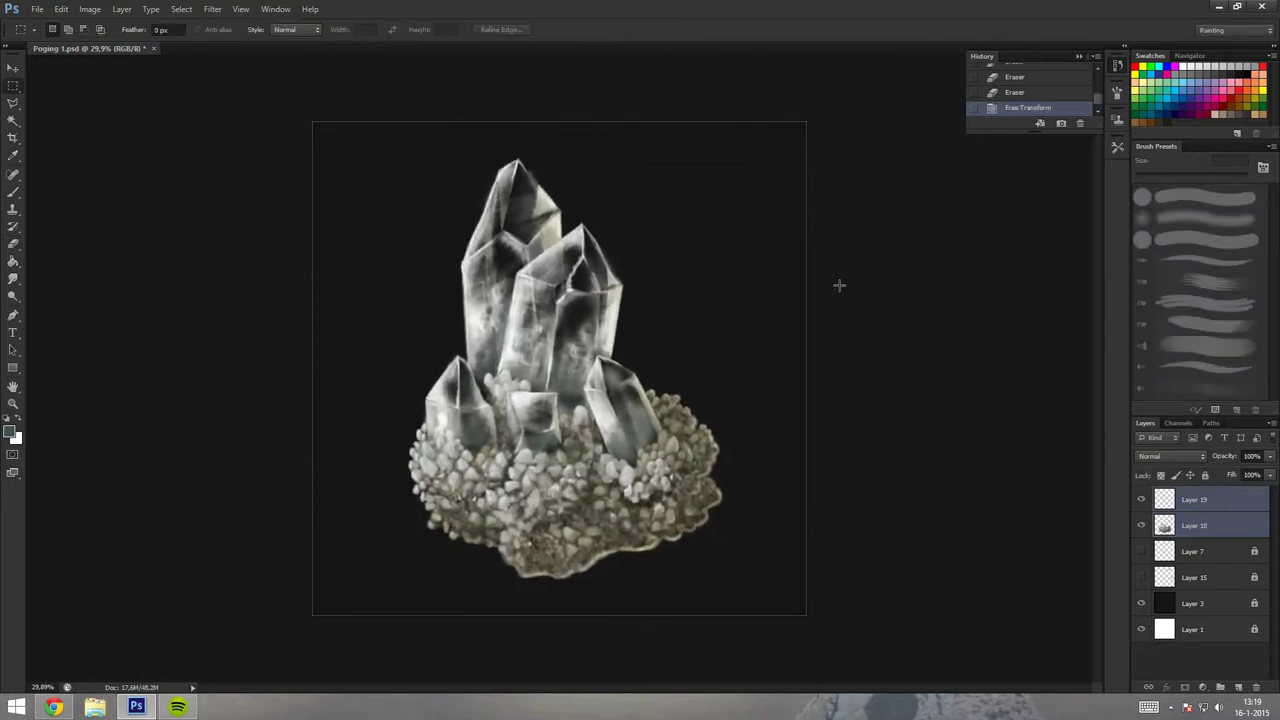